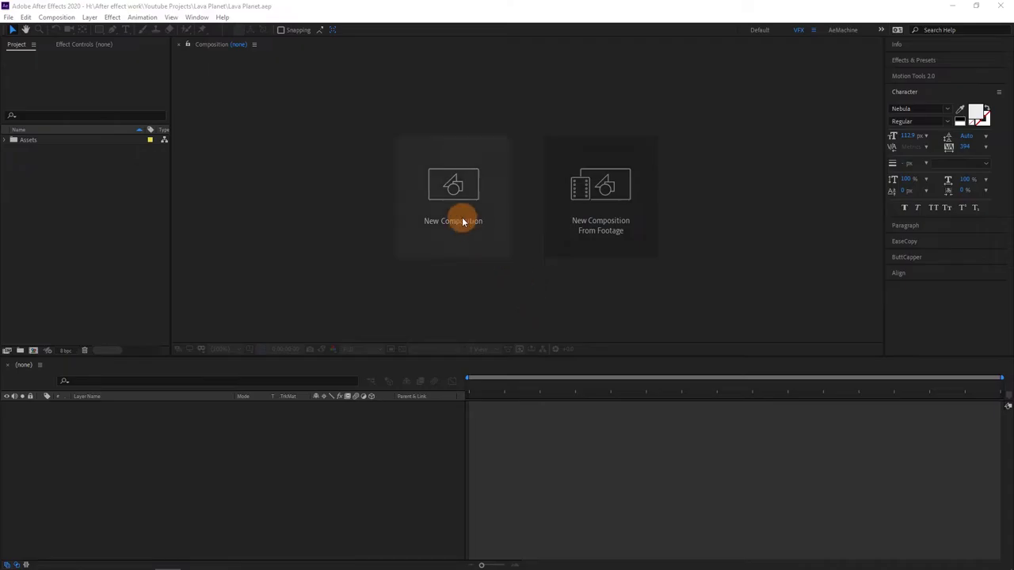
Name the new composition 'Lava Planet' and confirm it at 1920×1080, 30 fps, 8 seconds.
type("Lava")
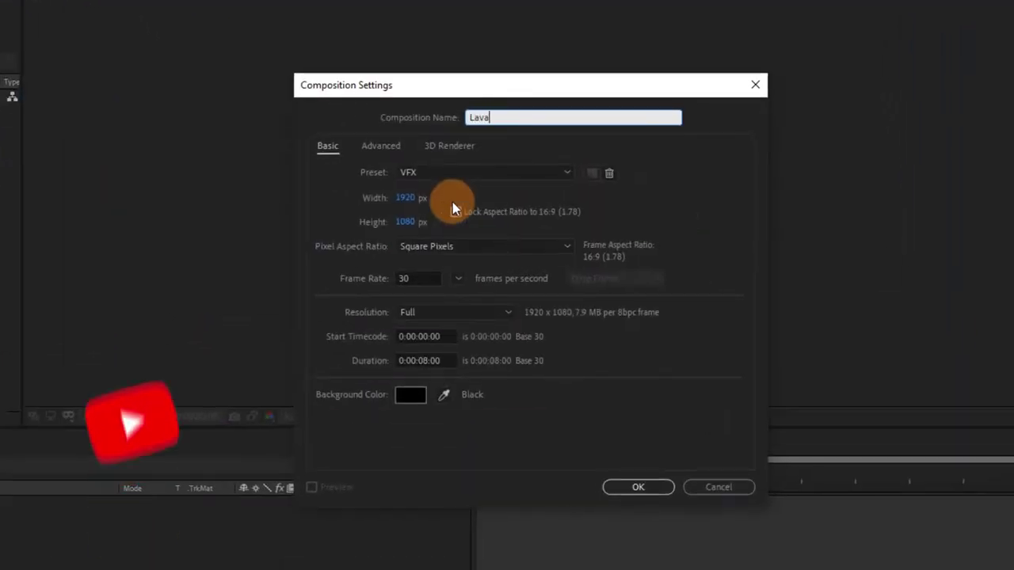
type(" Planet")
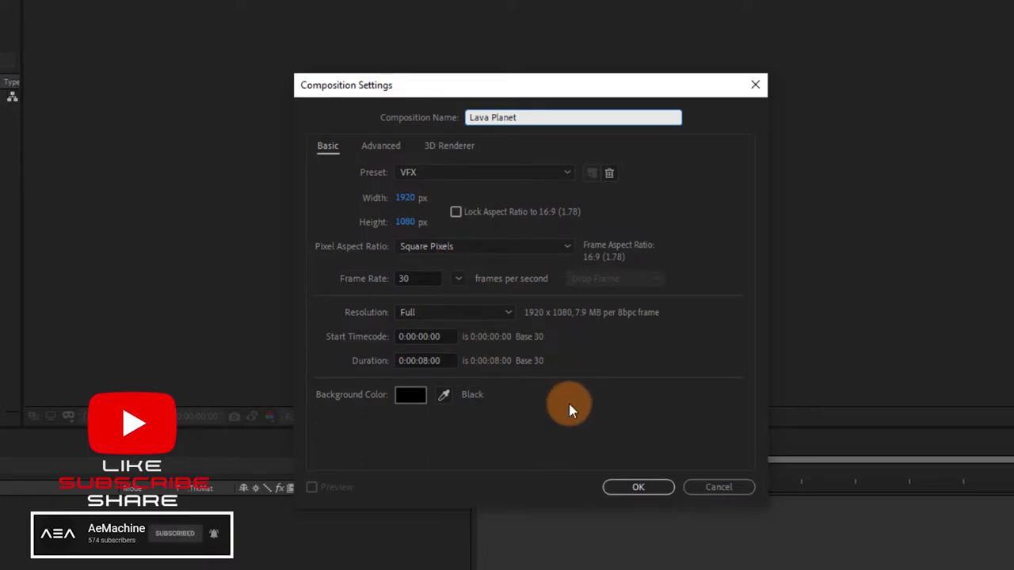
left_click(637, 478)
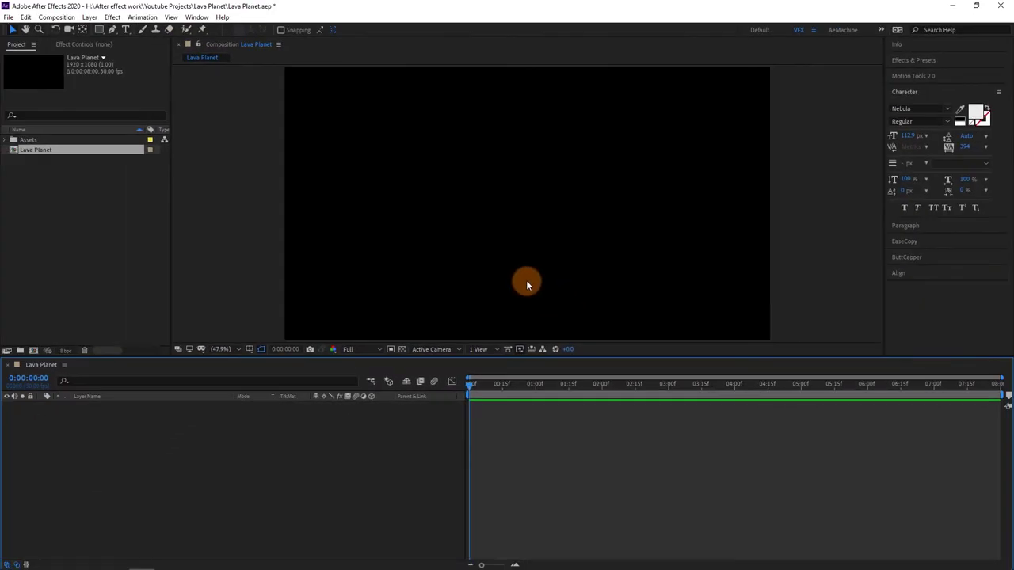
Add Lava Texture.png from the Assets folder to the comp and hide its layer.
left_click(3, 142)
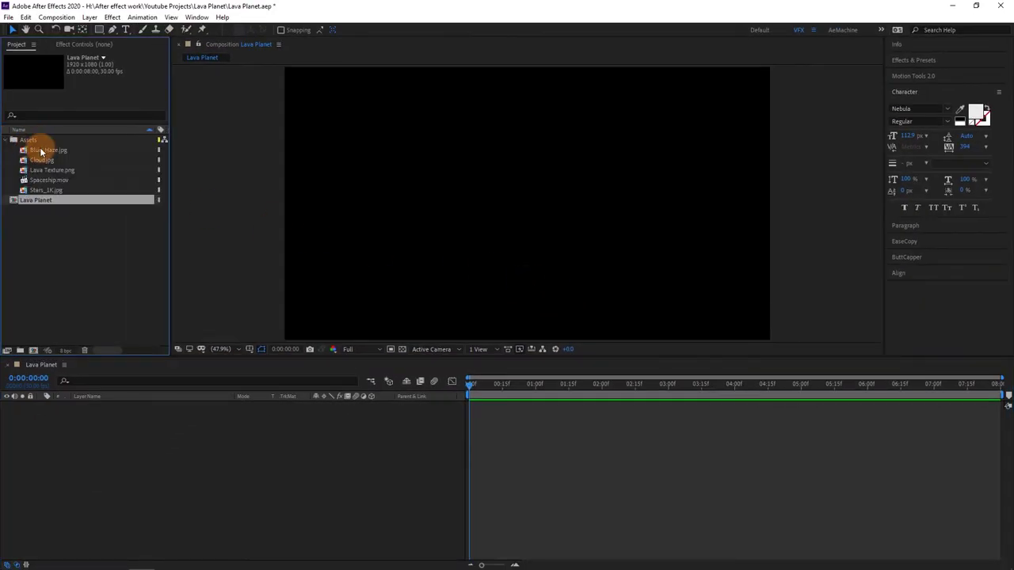
left_click(52, 171)
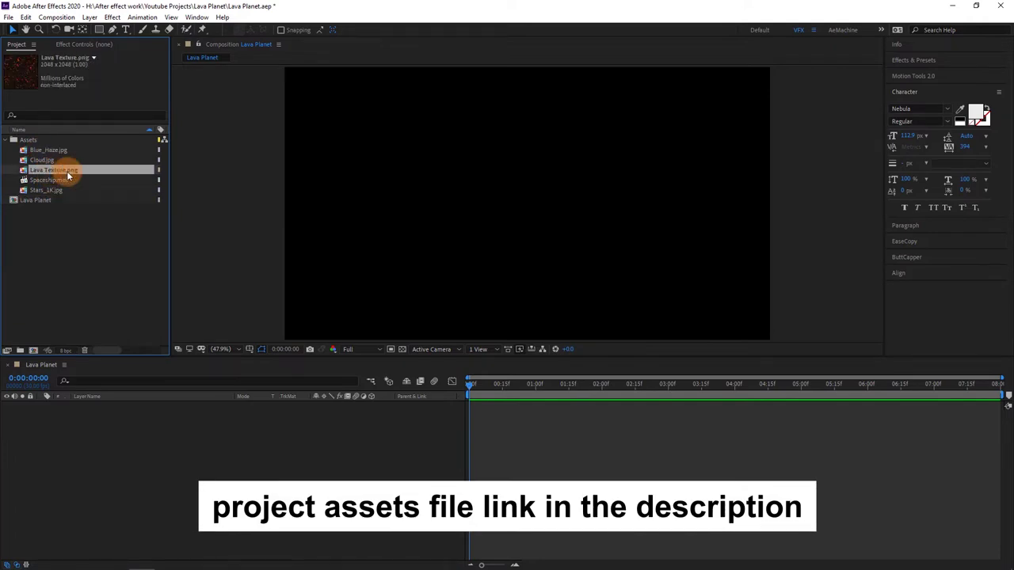
left_click_drag(144, 417, 145, 443)
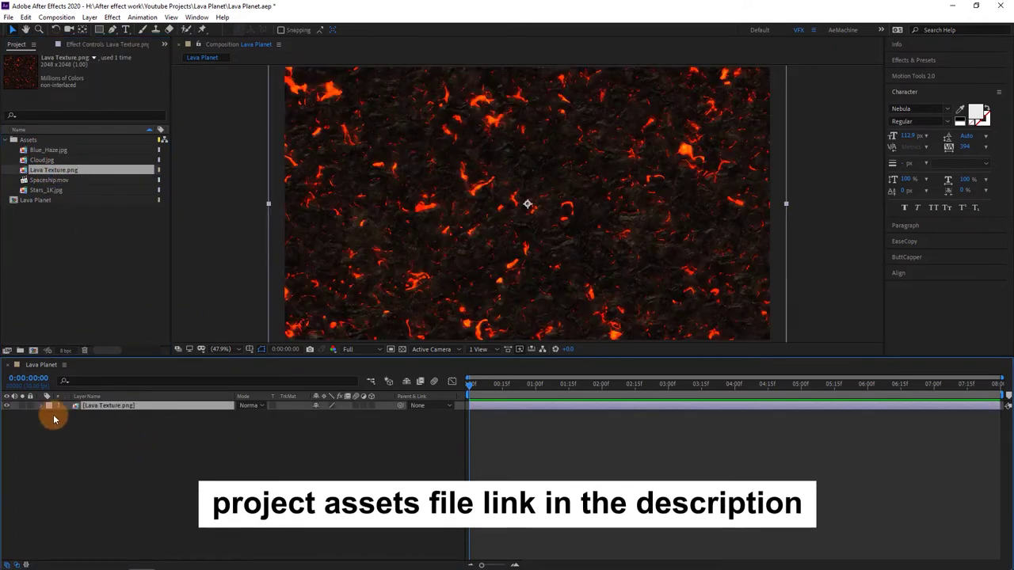
left_click(8, 407)
Create a solid named VC Orb and apply the VC Orb effect to it.
right_click(85, 429)
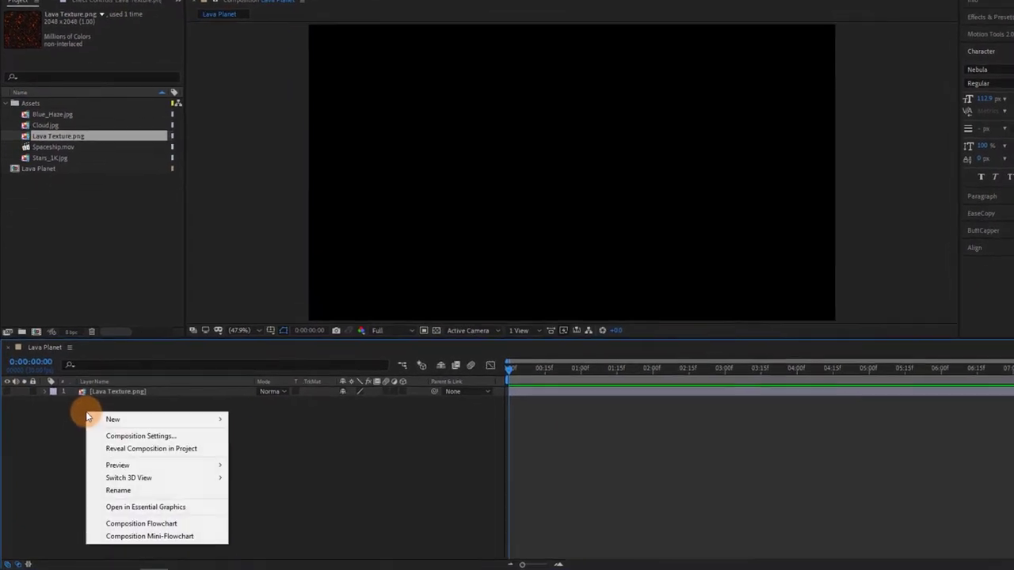
mouse_move(98, 431)
left_click(340, 424)
type("VC Orb")
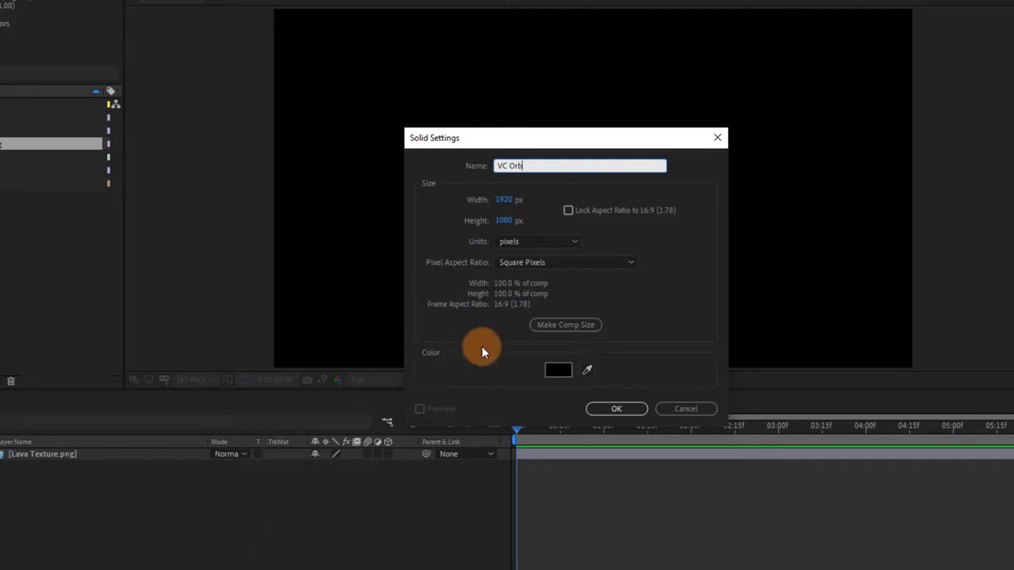
left_click(618, 409)
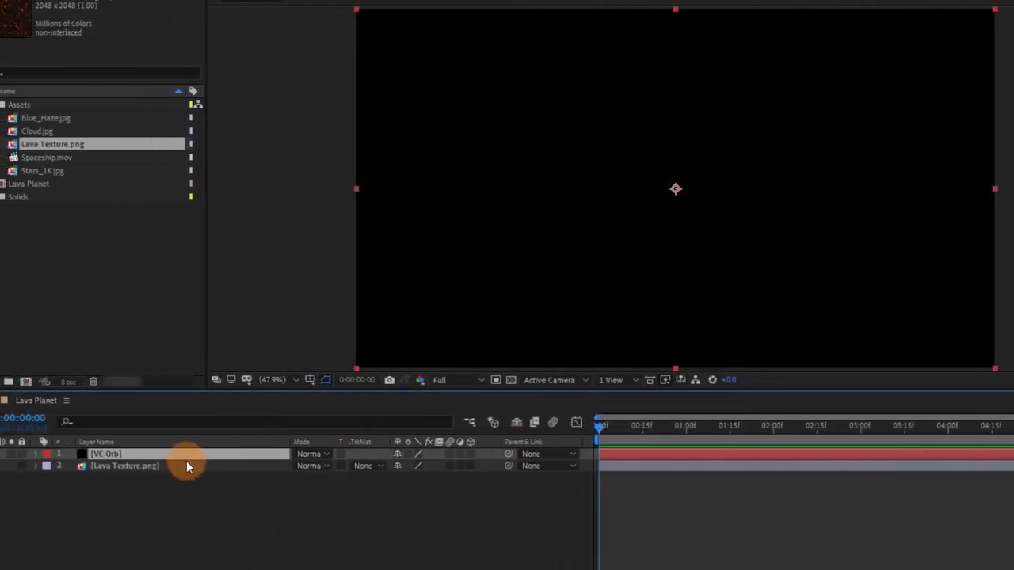
key("ctrl+space")
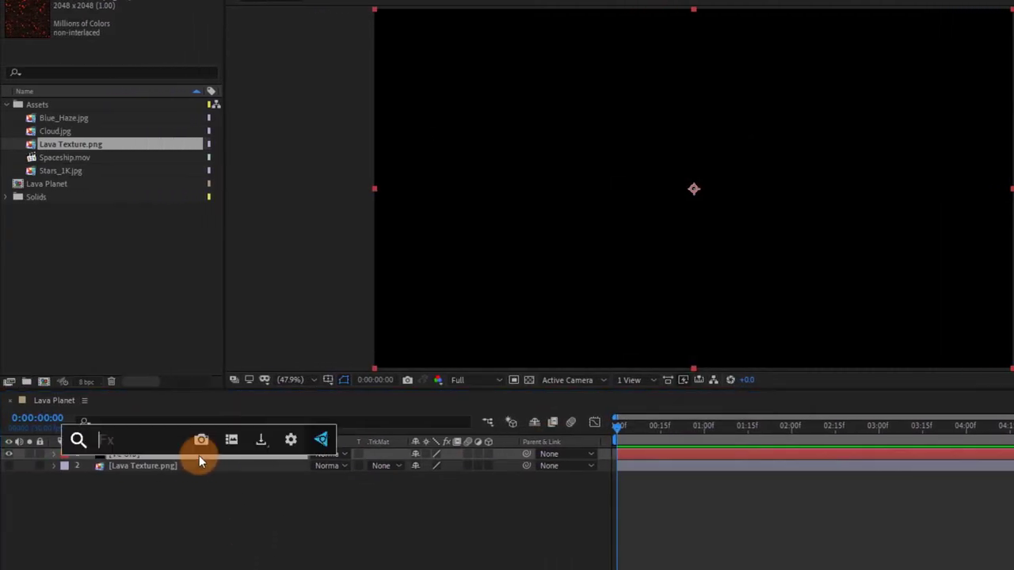
type("VC")
key("Return")
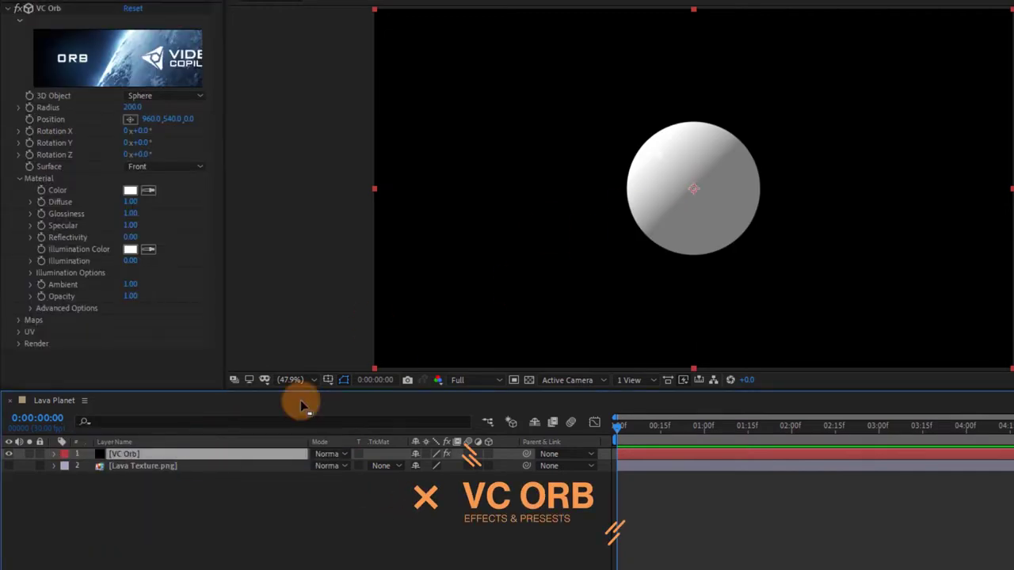
Add Camera 1 and dolly it in so the sphere appears larger.
right_click(106, 484)
mouse_move(237, 495)
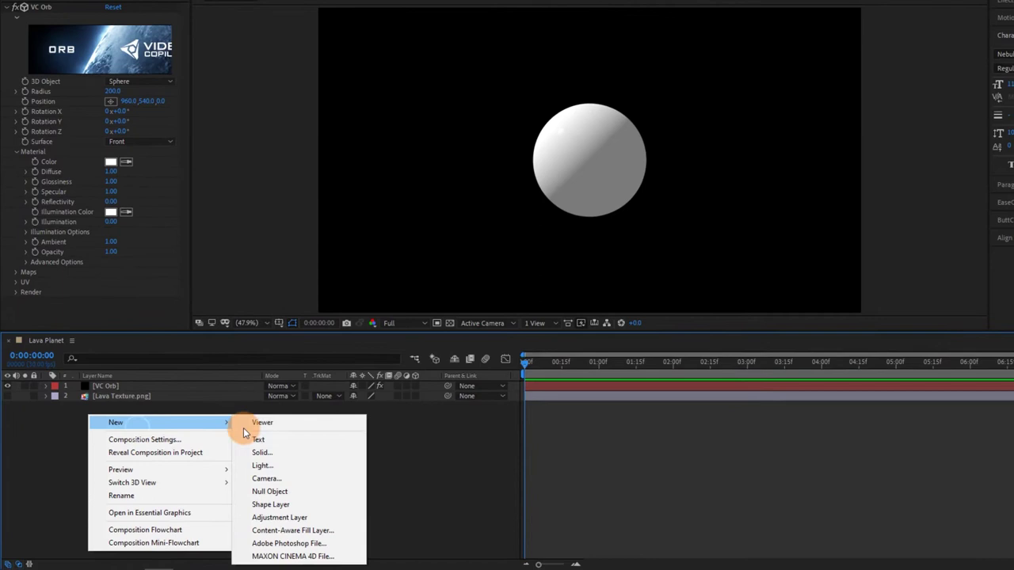
left_click(264, 479)
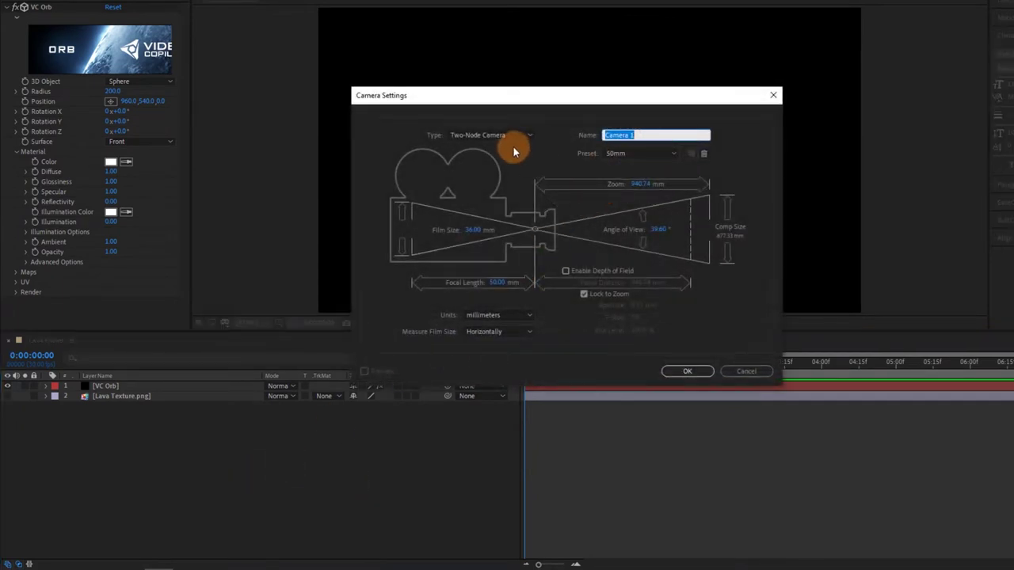
left_click(680, 371)
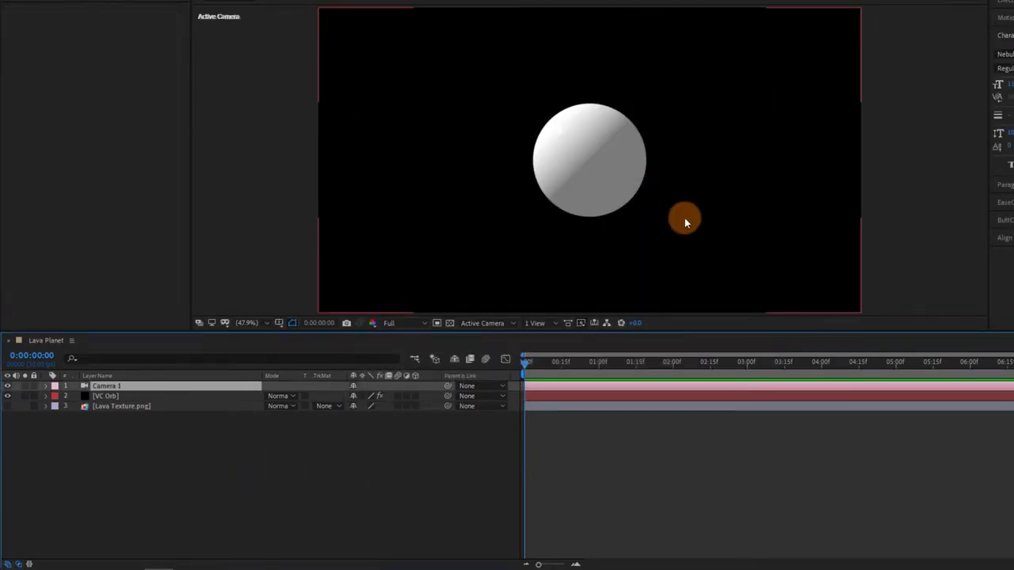
left_click_drag(686, 222, 710, 59)
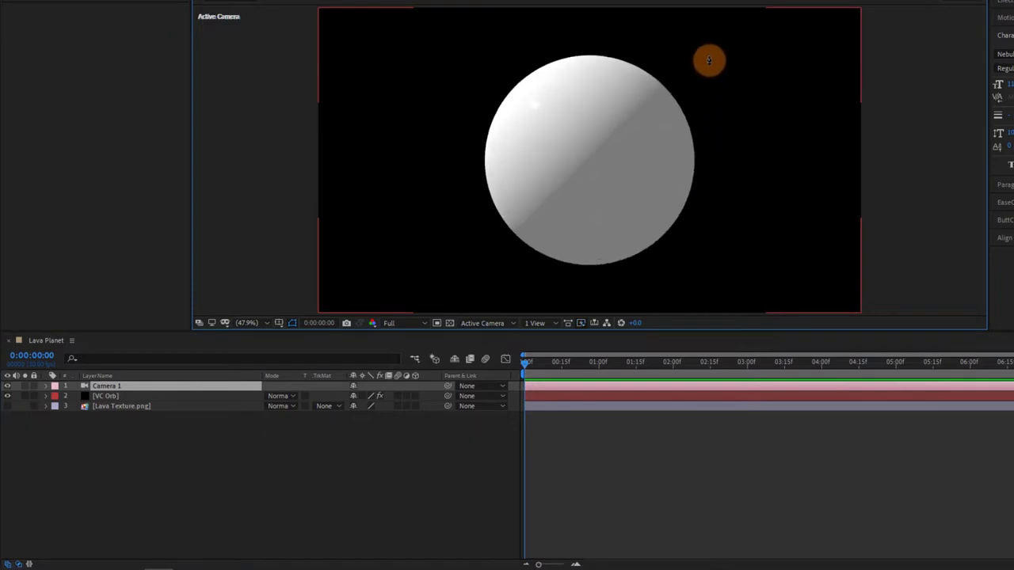
Add a new light of type Parallel.
right_click(150, 429)
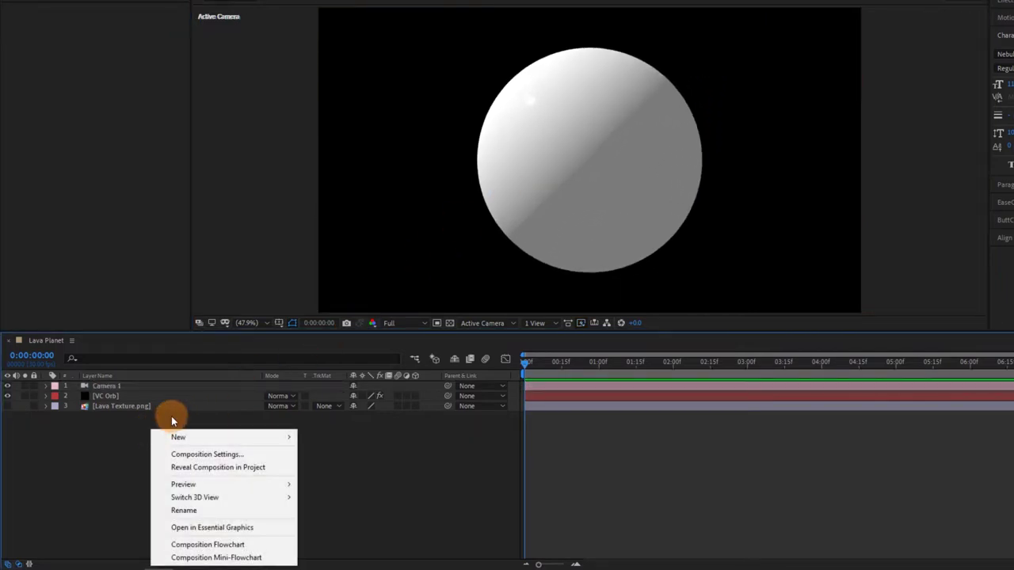
mouse_move(198, 440)
left_click(369, 344)
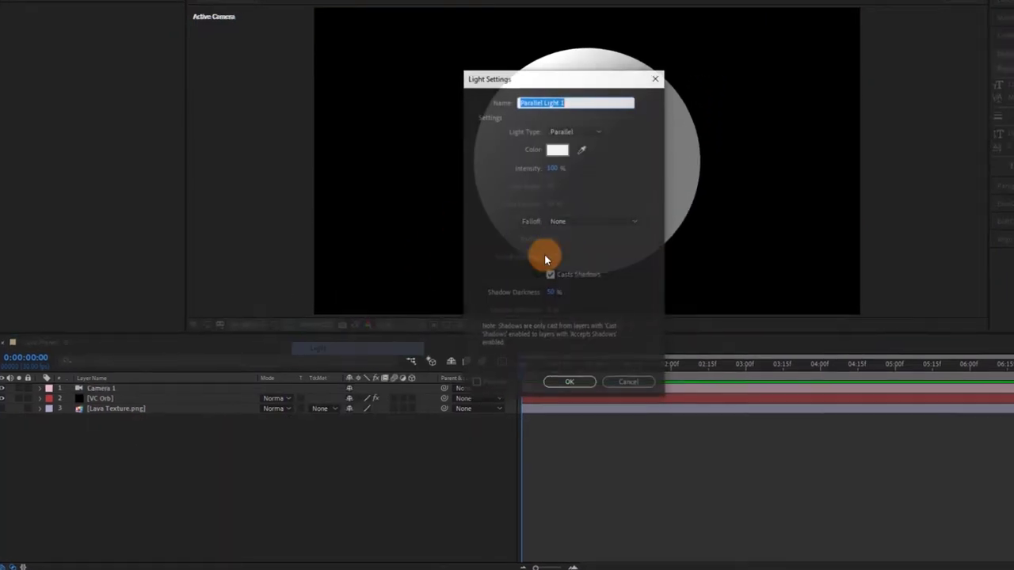
left_click(555, 138)
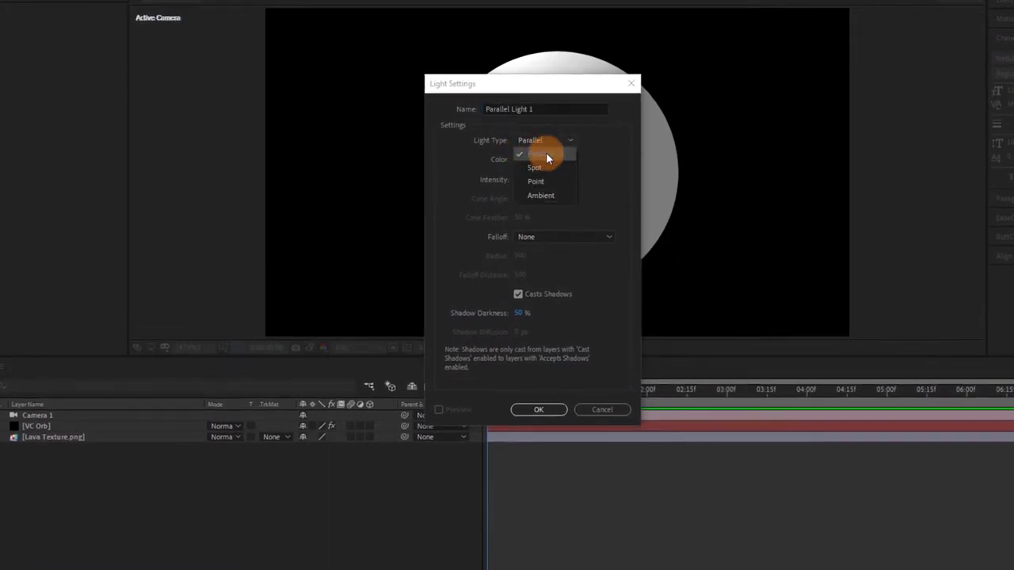
left_click(547, 410)
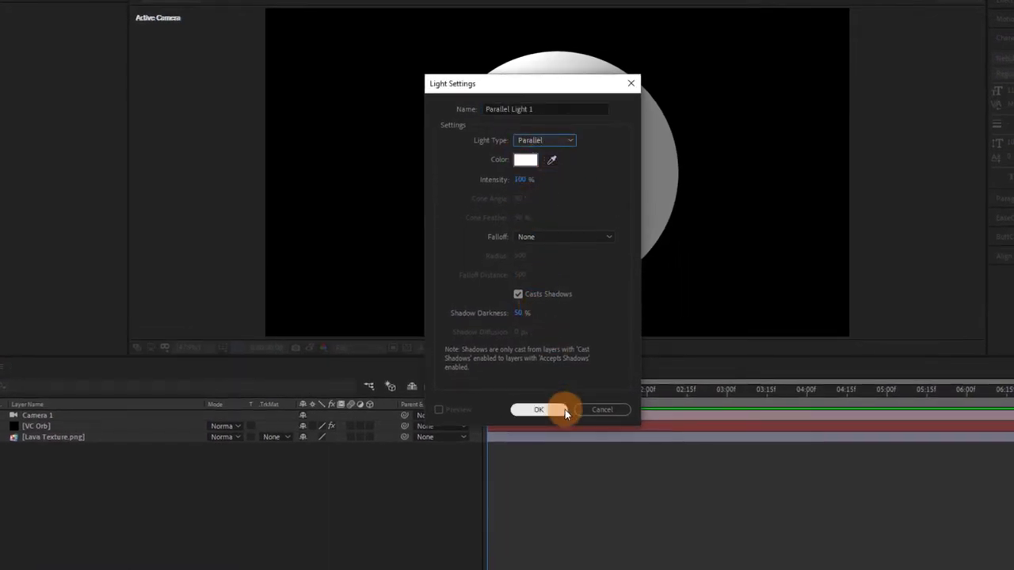
Aim the parallel light to shade the sphere from one side, then orbit the camera slightly.
key("comma")
key("comma")
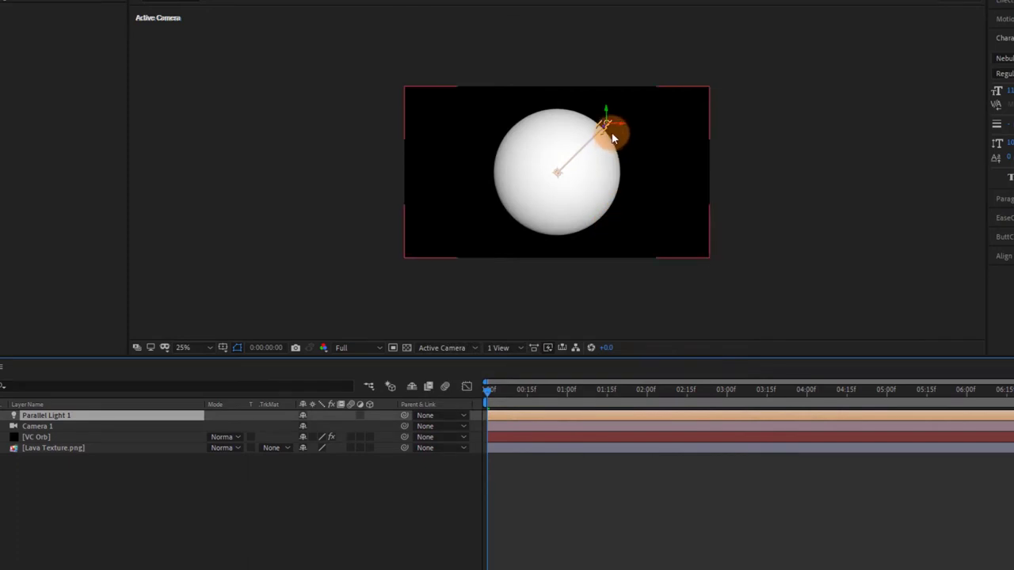
left_click_drag(610, 127, 943, 4)
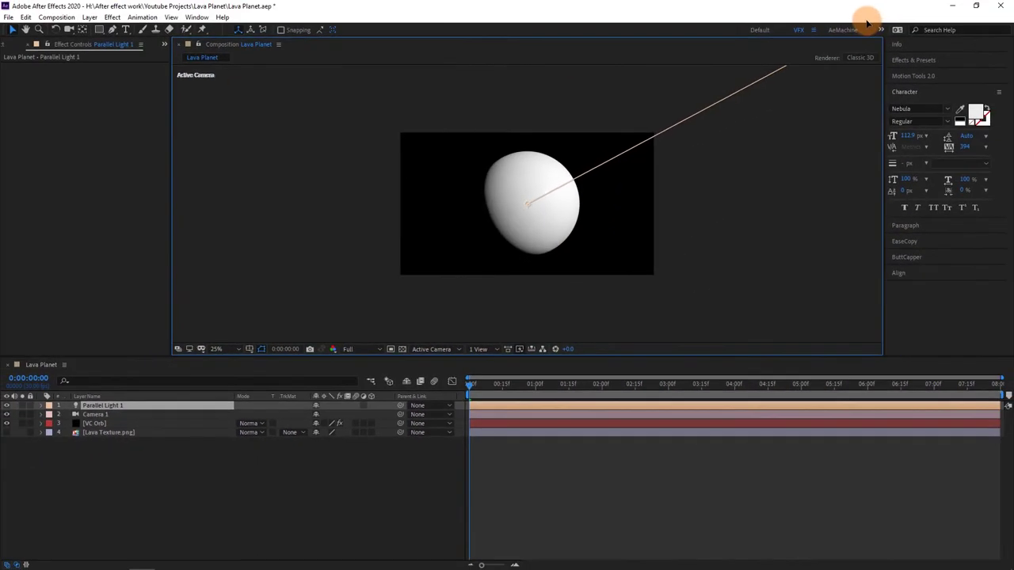
left_click_drag(943, 4, 844, 4)
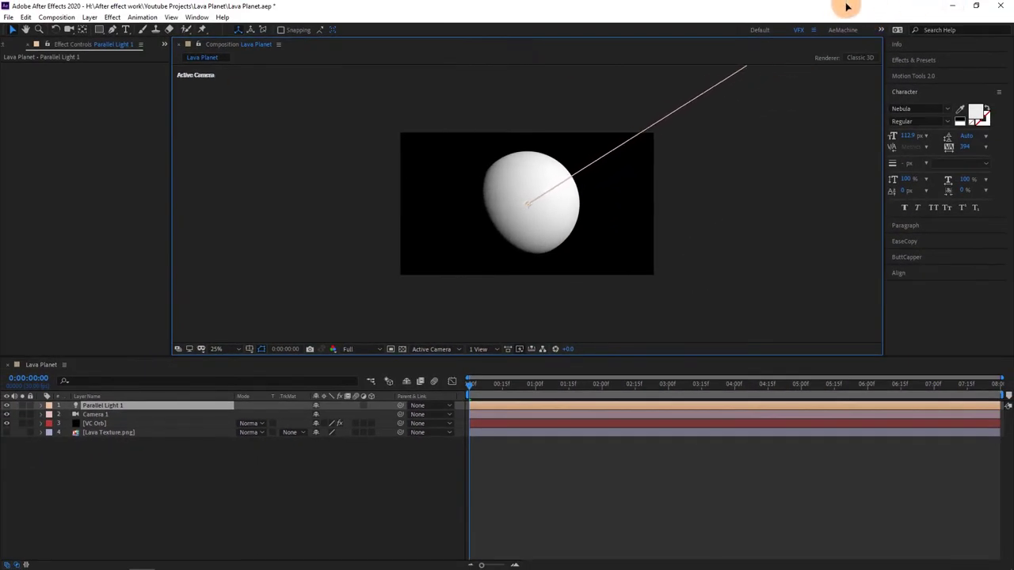
left_click(345, 386)
left_click(225, 478)
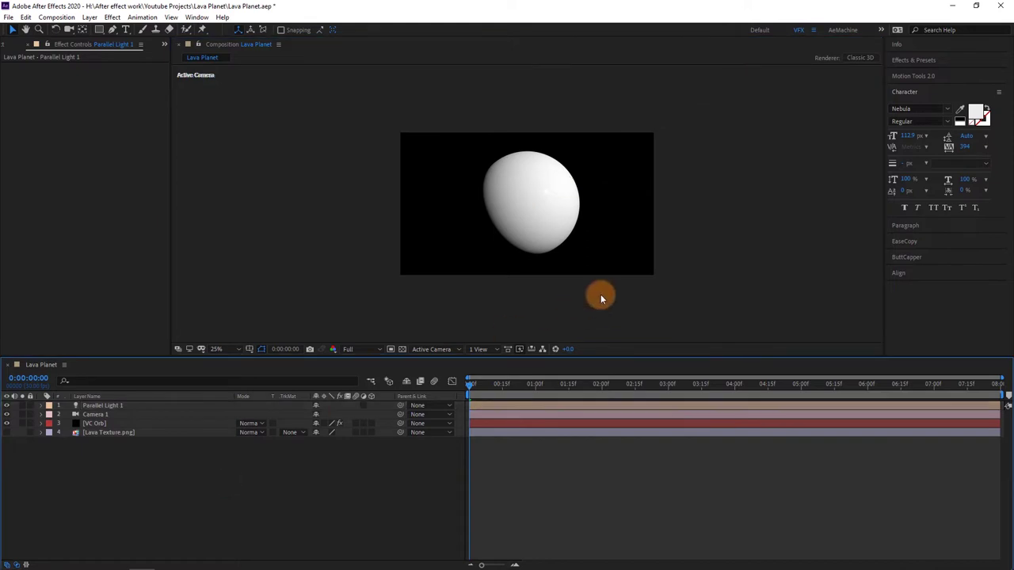
key("shift+slash")
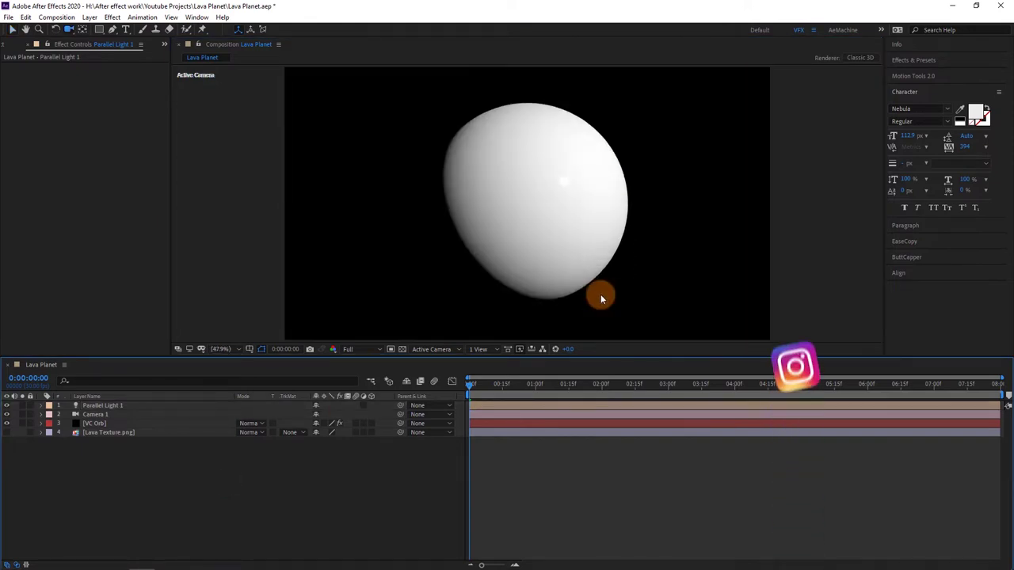
key("c")
mouse_move(600, 299)
left_mouse_down()
mouse_move(624, 250)
mouse_move(606, 249)
mouse_move(627, 163)
mouse_move(619, 233)
mouse_move(600, 255)
left_mouse_up()
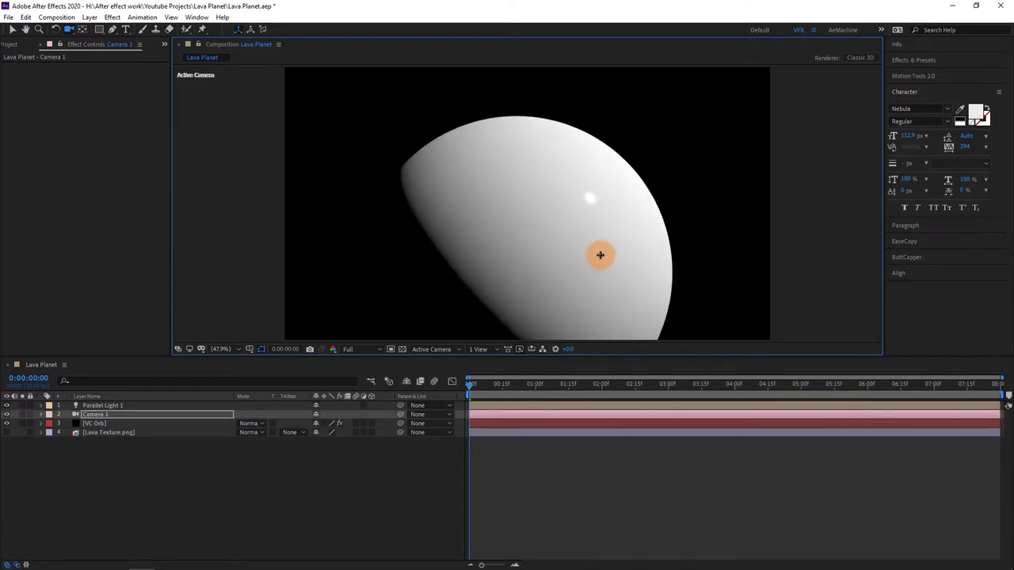
Set the VC Orb's Specular to 0 and use Lava Texture.png as its diffuse and bump maps.
left_click(100, 423)
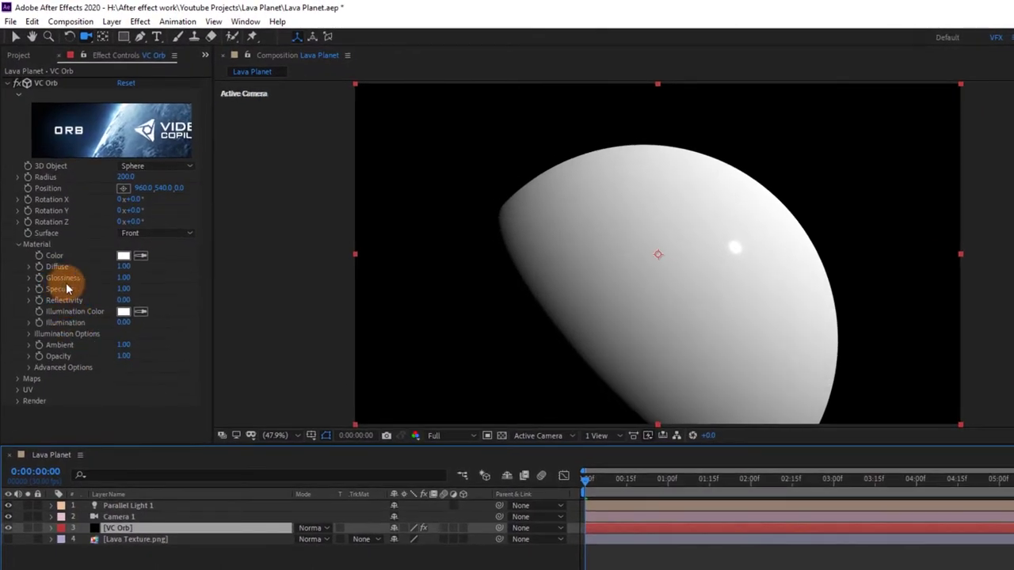
left_click(77, 292)
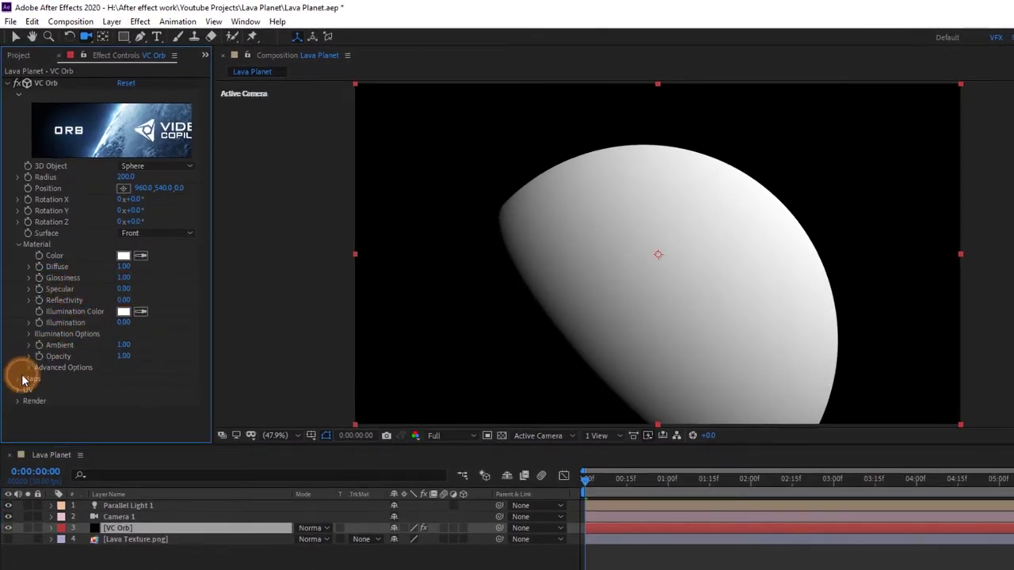
left_click(22, 380)
left_click(129, 390)
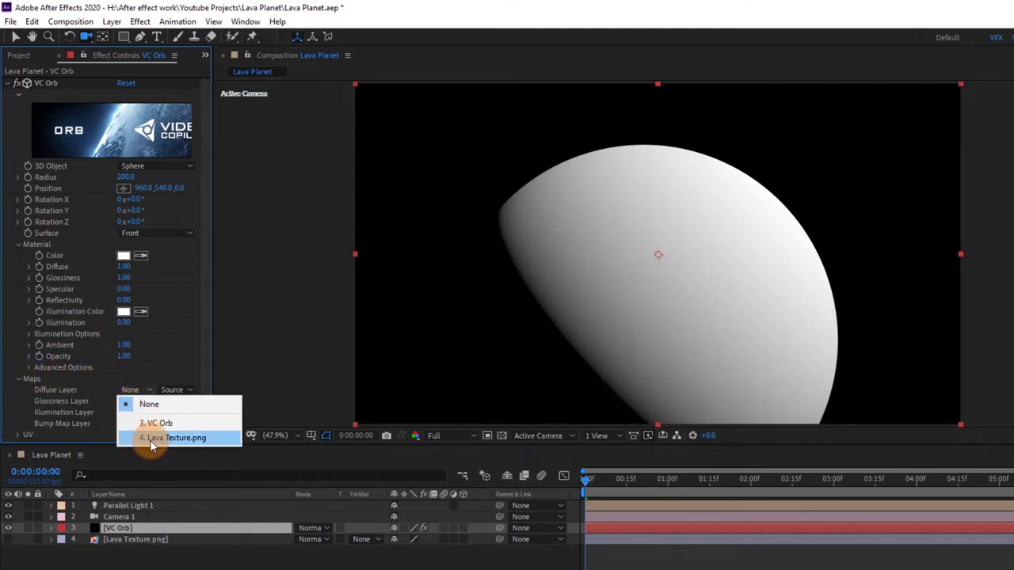
left_click(153, 439)
scroll(151, 369, "down", 1)
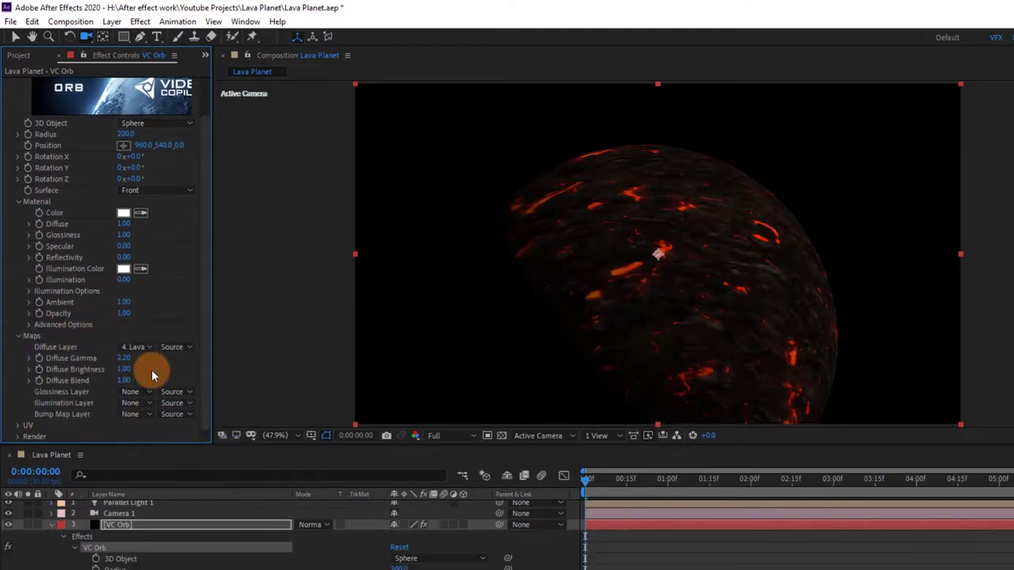
left_click(138, 415)
left_click(149, 462)
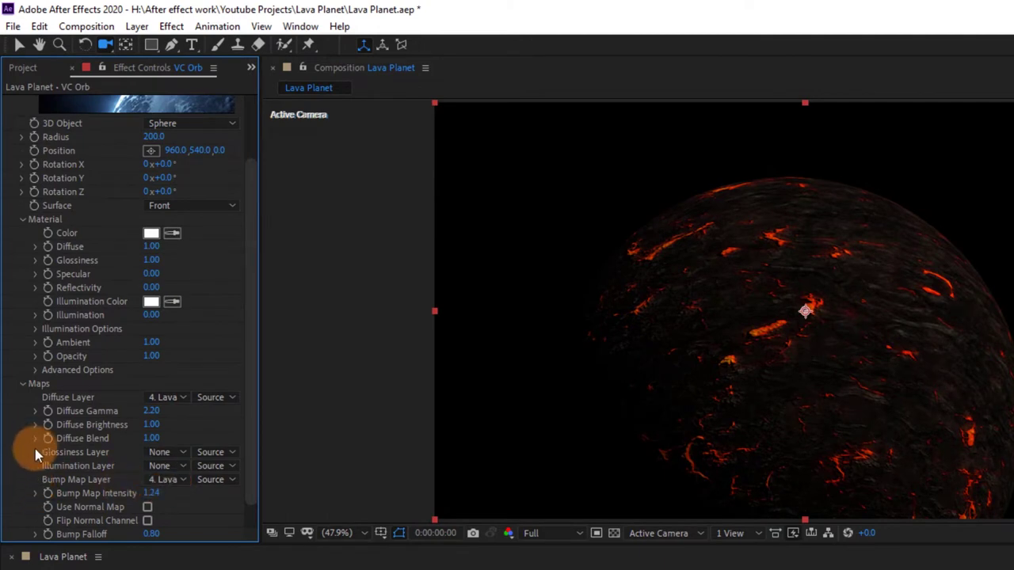
Switch UV mapping to Box, repeat about 1.17×1.14, and rotate the texture 10°.
left_click(19, 384)
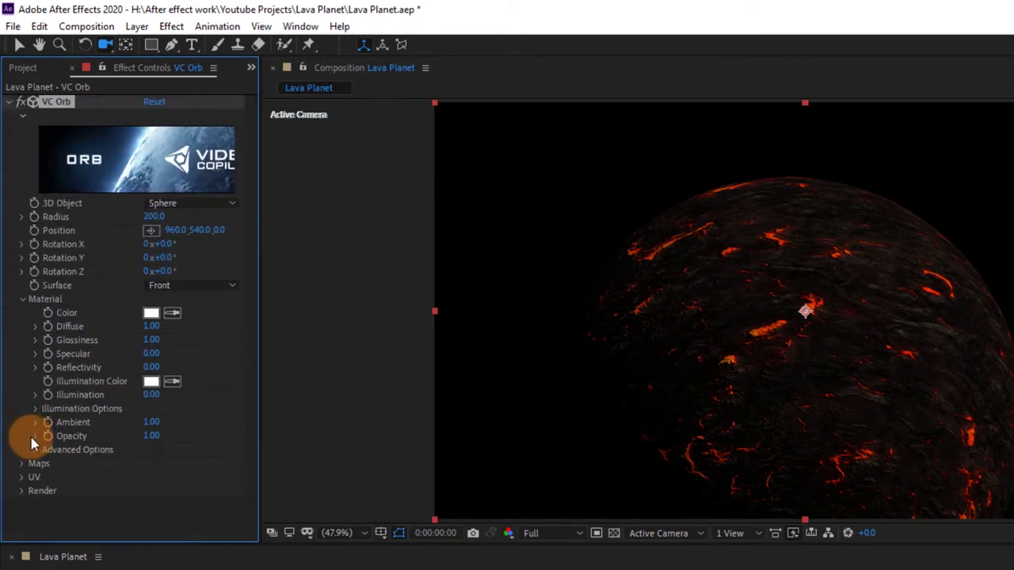
left_click(21, 477)
scroll(186, 441, "down", 1)
scroll(185, 441, "down", 1)
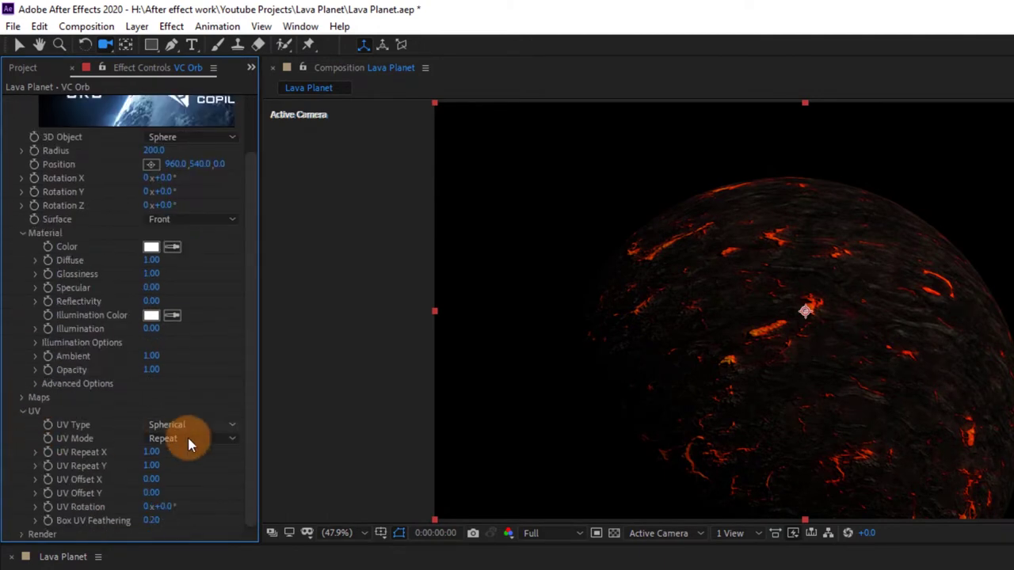
left_click(190, 426)
left_click(201, 460)
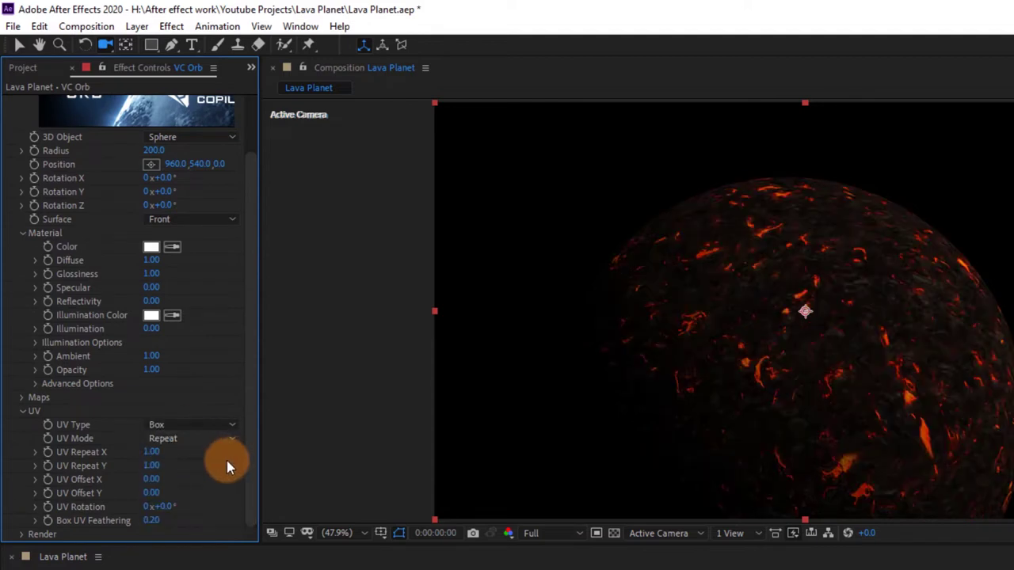
left_click_drag(150, 453, 174, 467)
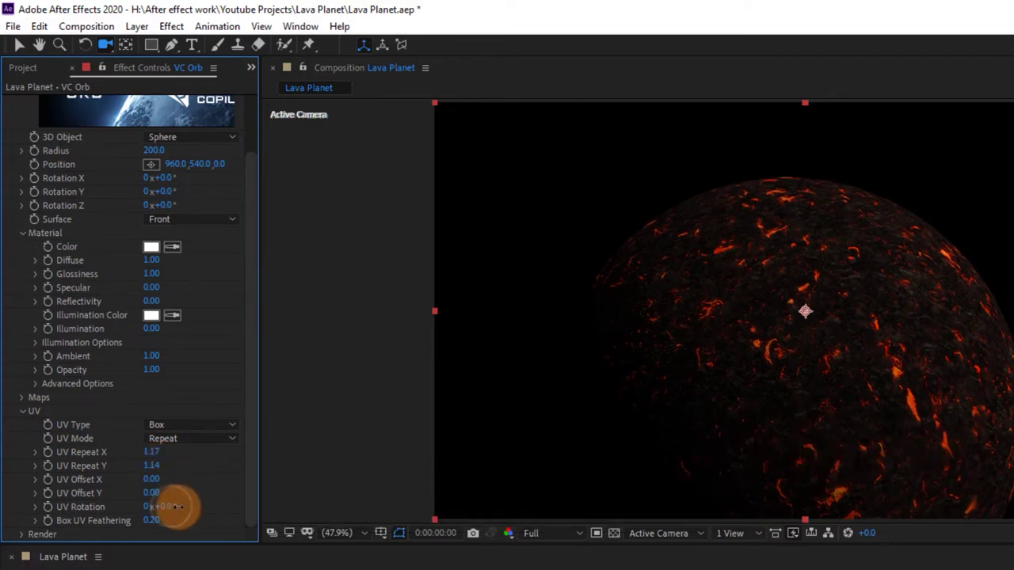
left_click_drag(177, 506, 181, 507)
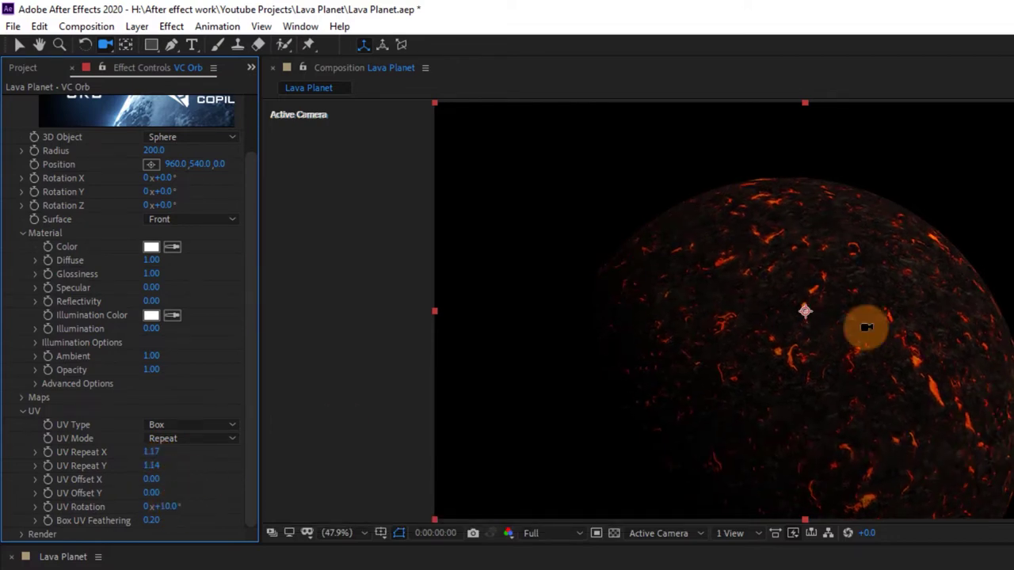
mouse_move(958, 388)
left_mouse_down()
mouse_move(961, 298)
mouse_move(969, 306)
left_mouse_up()
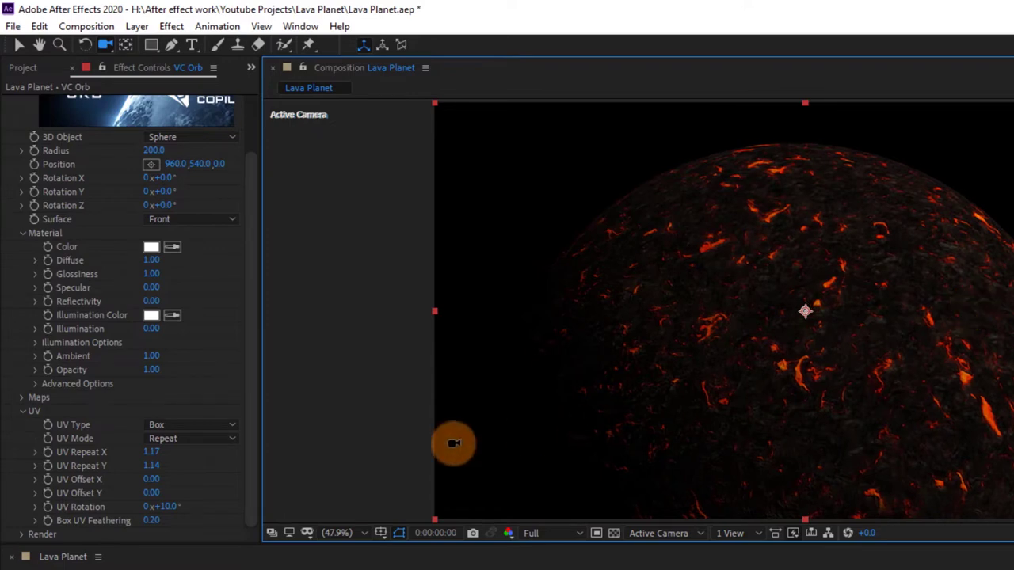
Raise the orb's Diffuse to 1.35 and select Cloud.jpg in the Project panel.
left_click(18, 402)
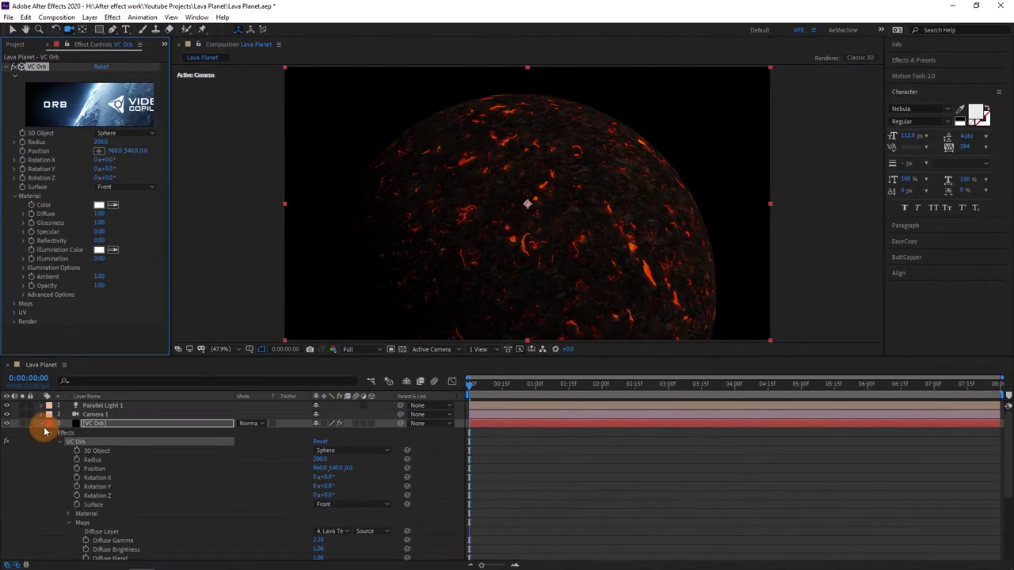
left_click(41, 441)
left_click(85, 492)
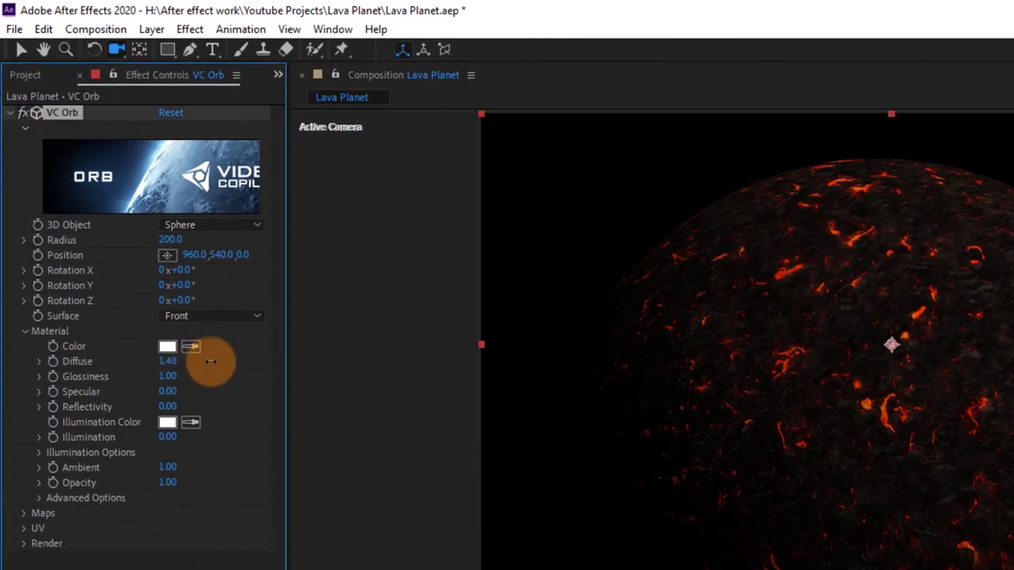
left_click_drag(166, 364, 225, 360)
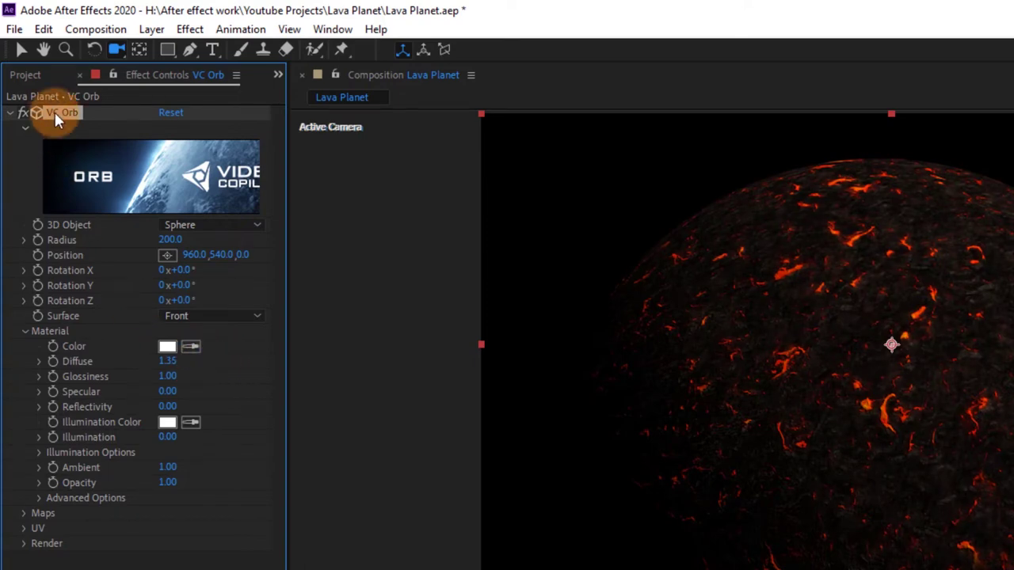
left_click(30, 74)
left_click(81, 408)
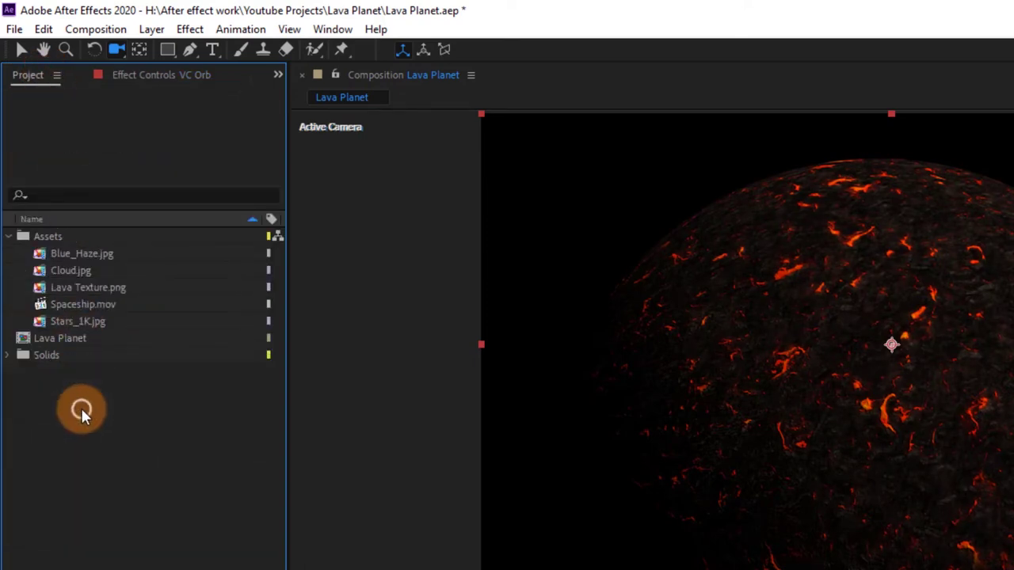
Add Cloud.jpg to Lava Planet and pre-compose it as Cloud Texture, moving all attributes.
left_click(90, 274)
left_click_drag(125, 277, 141, 523)
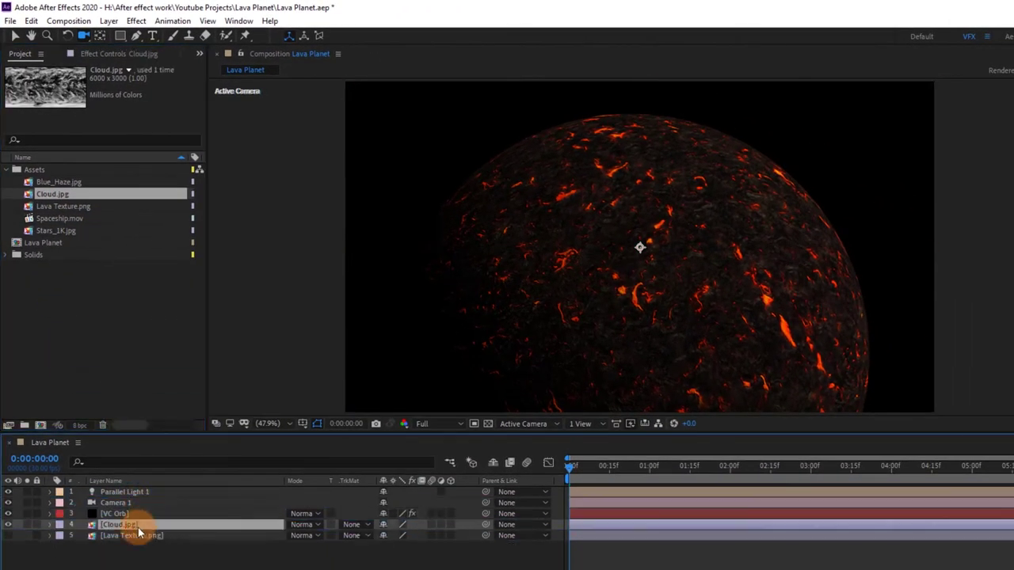
right_click(115, 525)
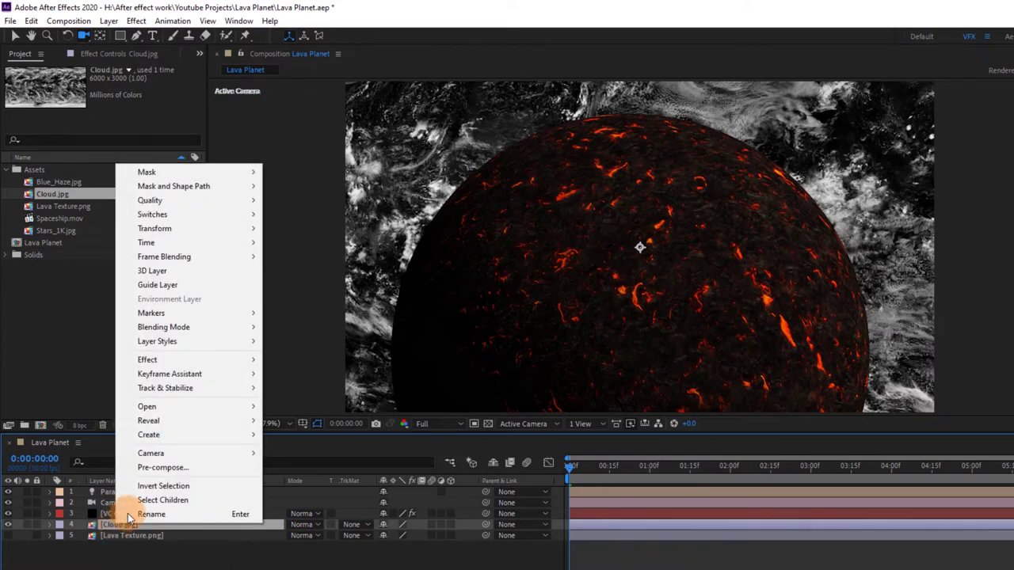
left_click(143, 468)
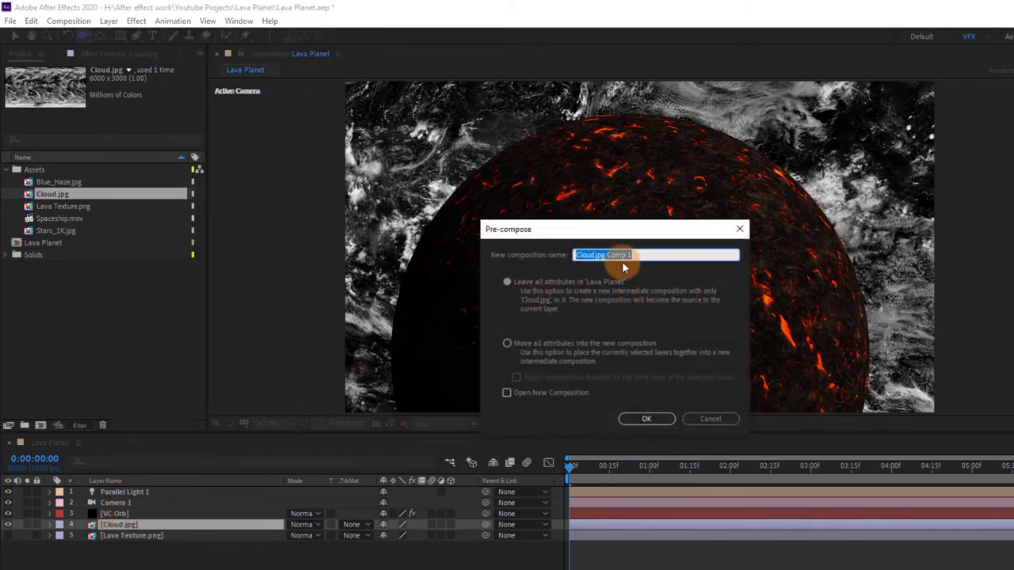
left_click_drag(648, 254, 609, 253)
type("exture")
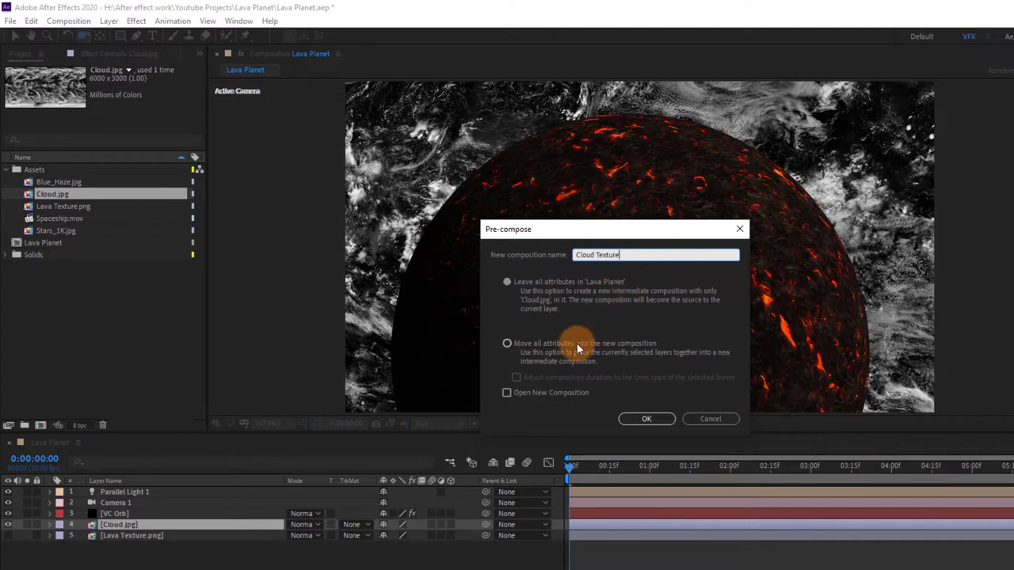
left_click(578, 346)
left_click(639, 422)
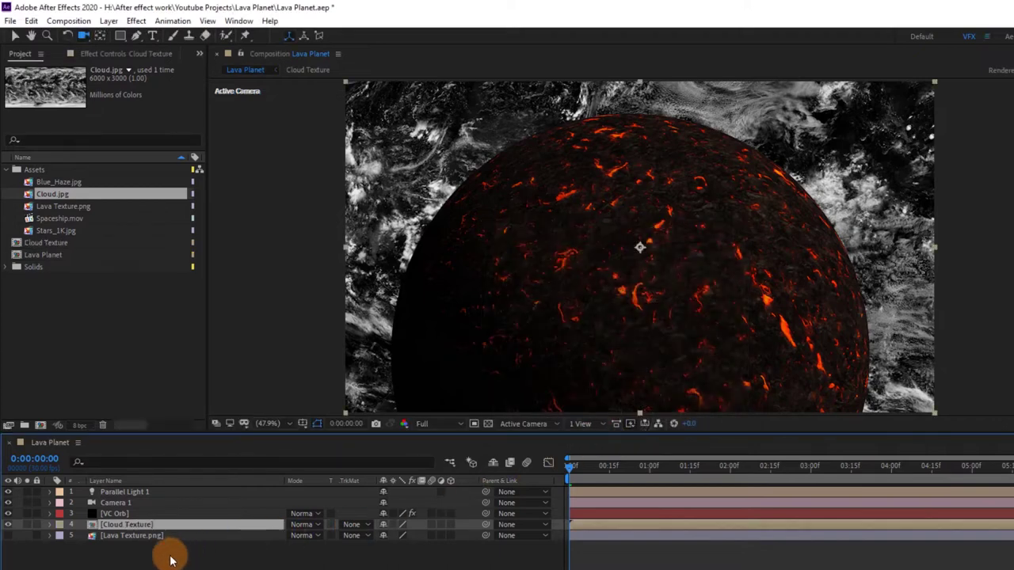
Inside the Cloud Texture precomp, scale the Cloud.jpg layer down to fill the 1920×1080 frame.
double_click(136, 525)
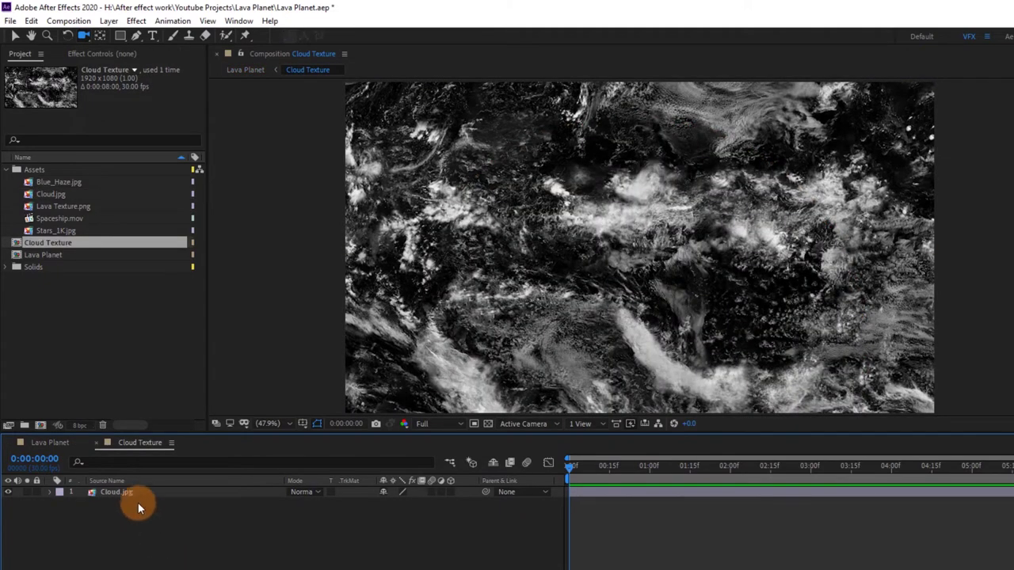
left_click(119, 493)
scroll(634, 297, "down", 1)
scroll(634, 295, "down", 1)
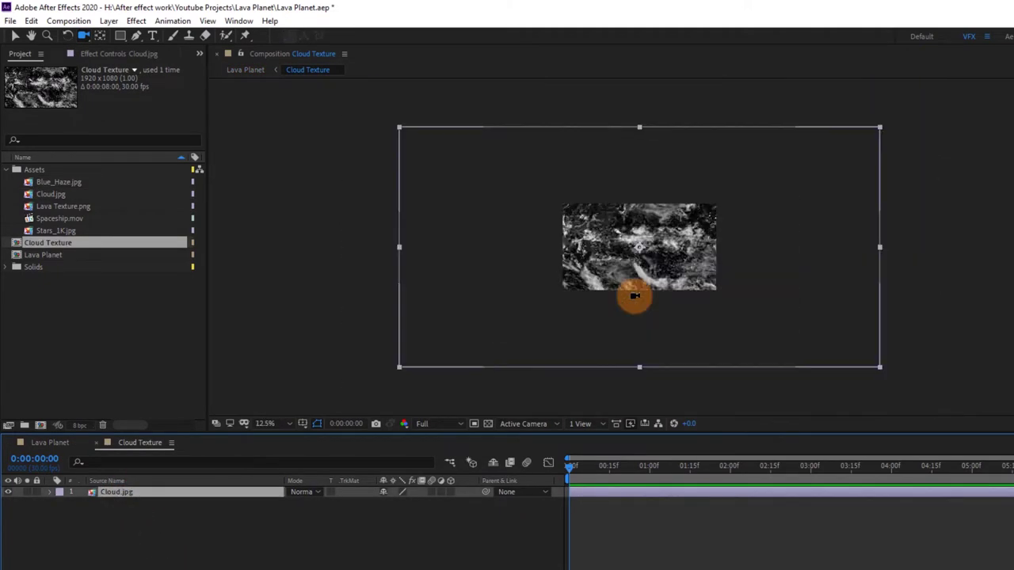
key("v")
left_click_drag(880, 368, 747, 314)
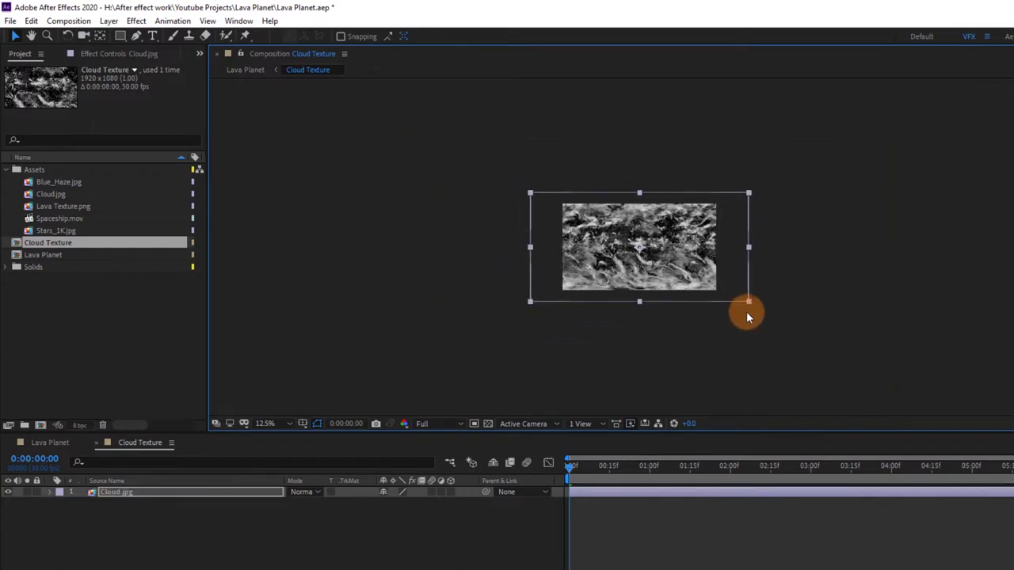
scroll(716, 276, "up", 1)
scroll(716, 277, "up", 1)
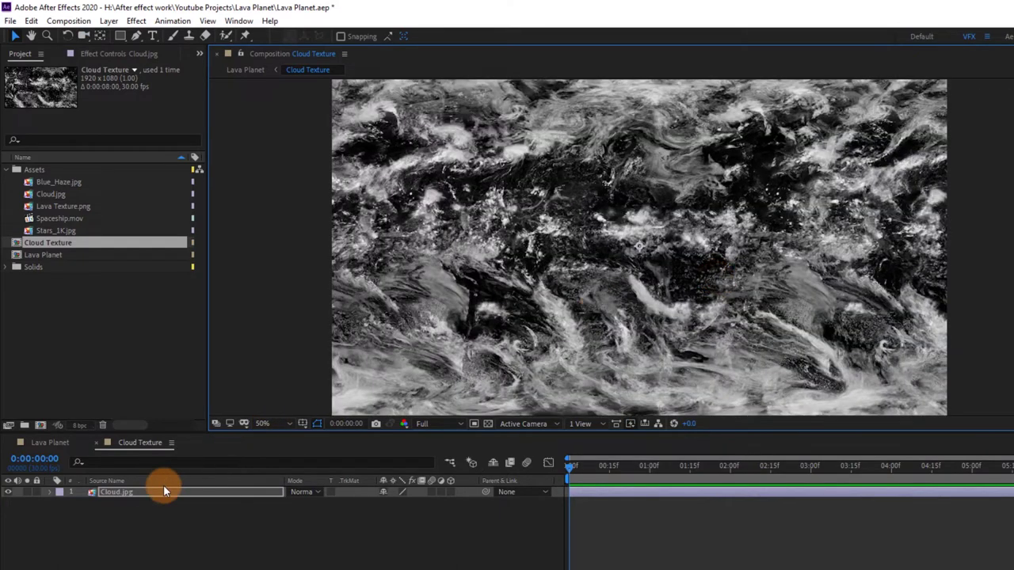
left_click(133, 495)
Apply Extract to Cloud.jpg with black point 218 and black softness 215.
key("ctrl+space")
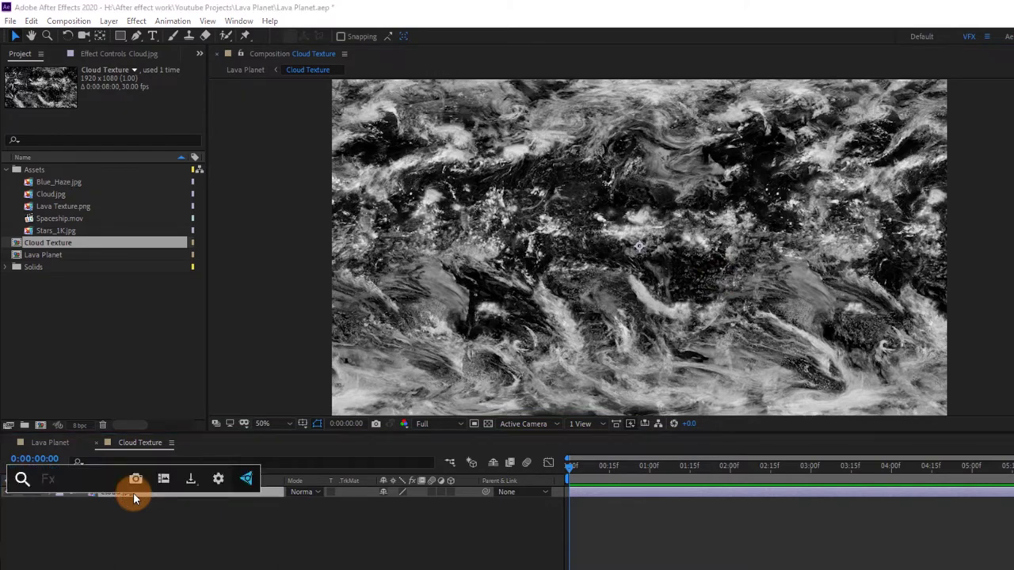
type("ex")
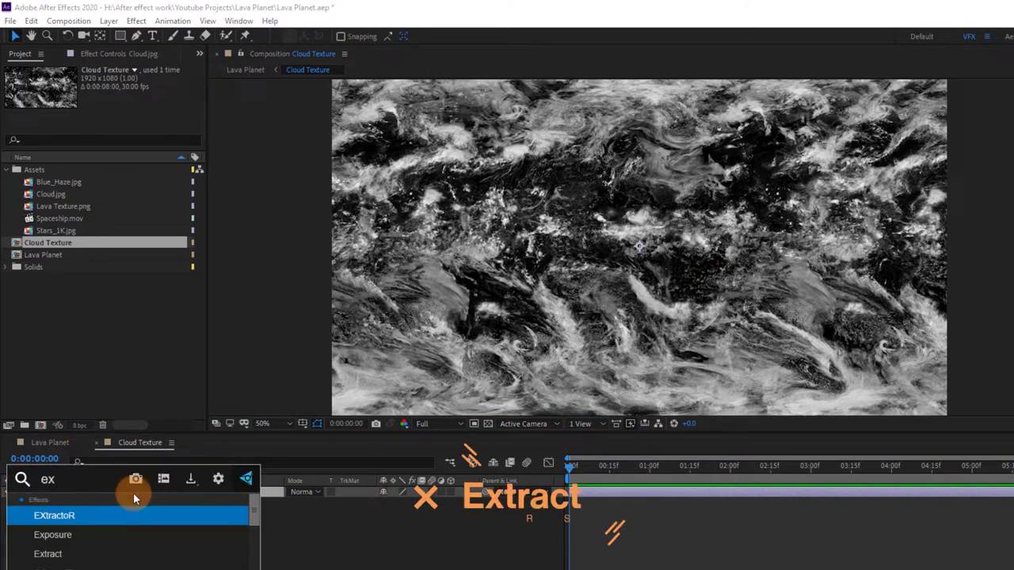
key("Down")
key("Down")
key("Return")
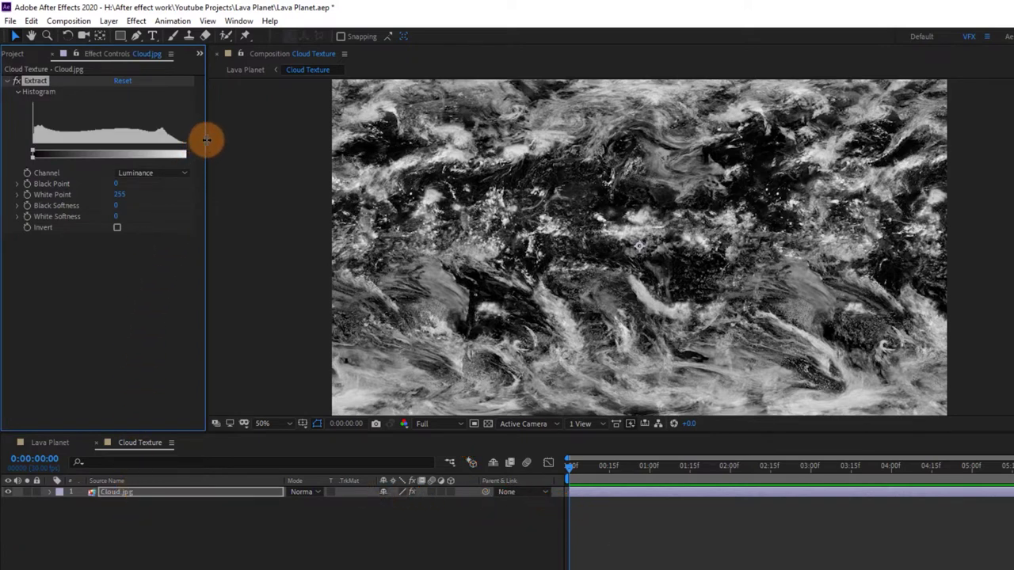
left_click_drag(205, 142, 230, 144)
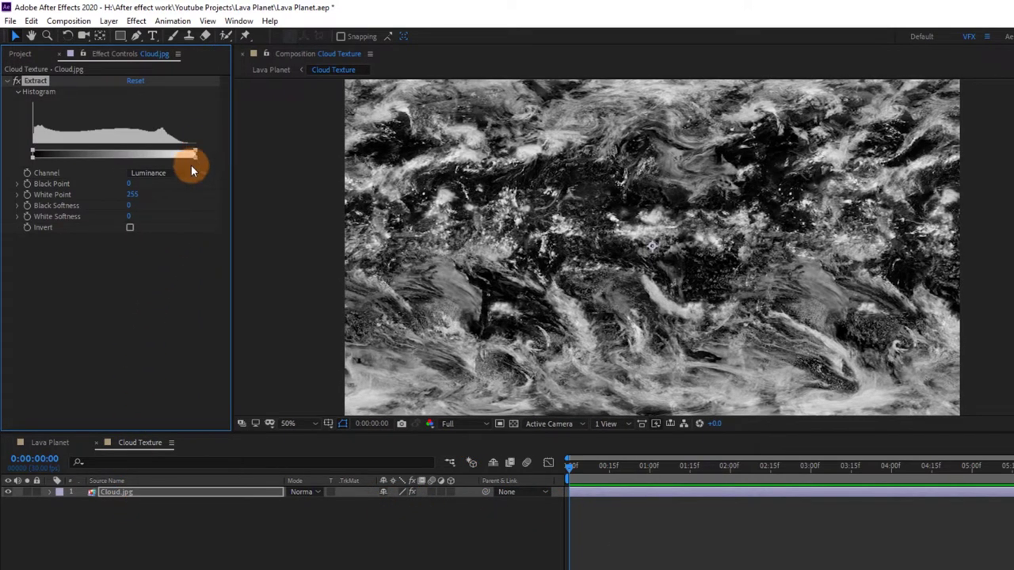
left_click_drag(37, 155, 173, 154)
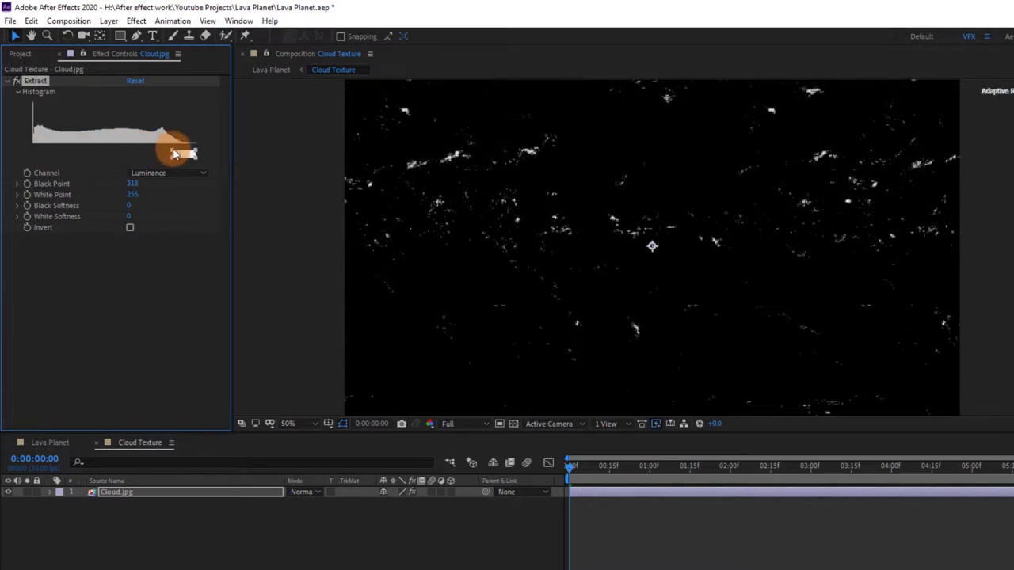
left_click_drag(172, 158, 29, 162)
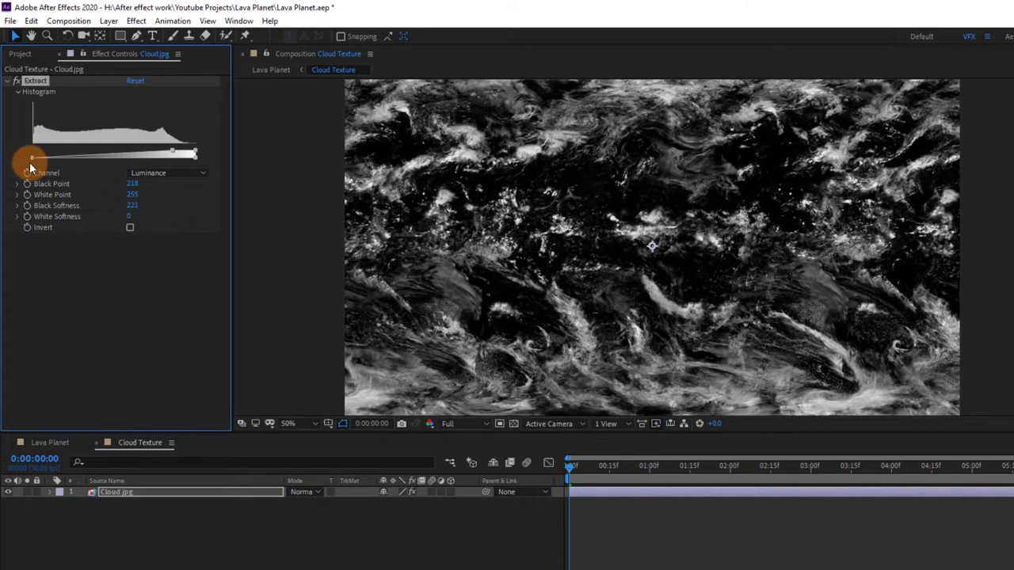
left_click(513, 424)
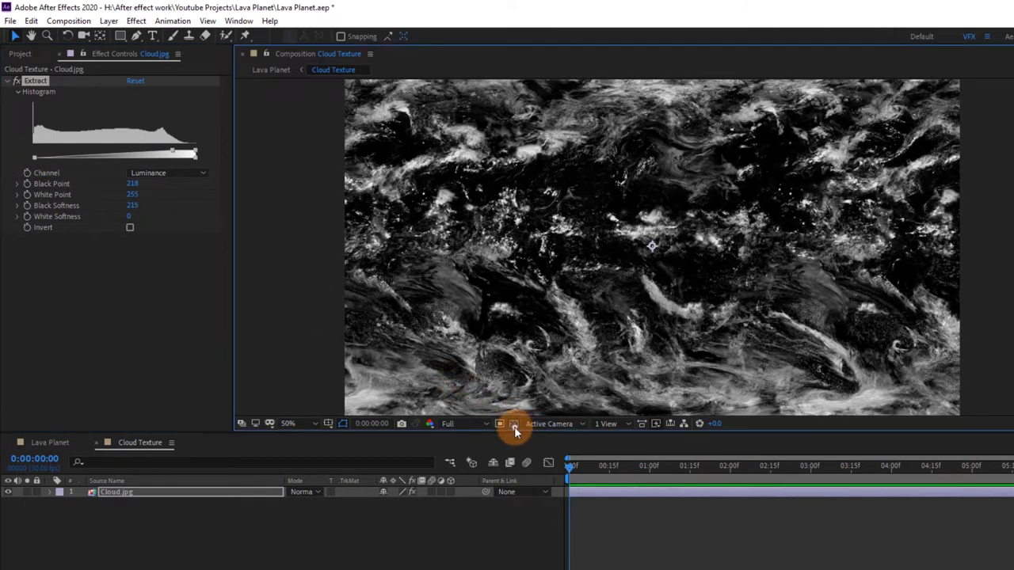
left_click(513, 424)
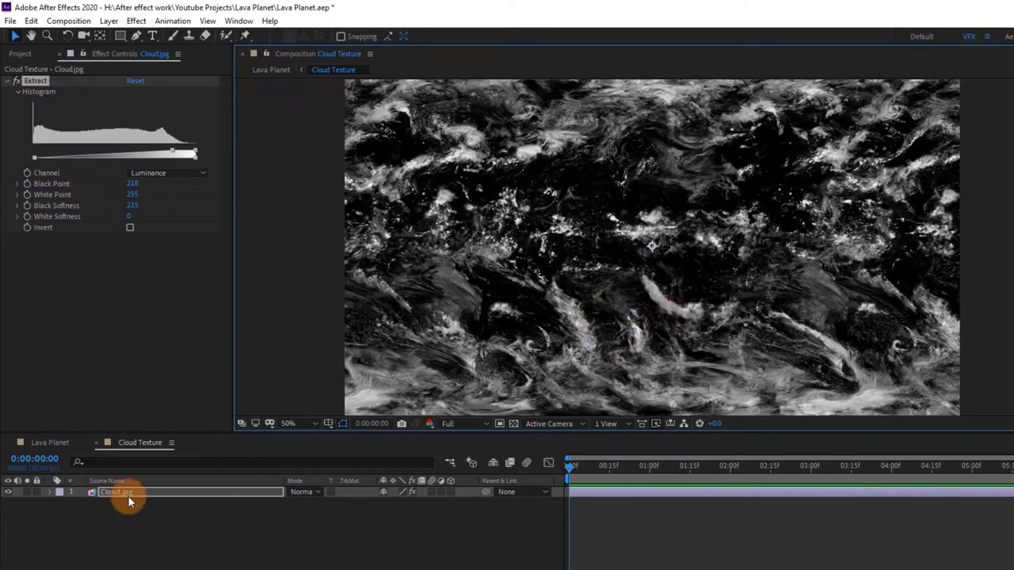
Add Curves bowed upward to brighten the clouds, then return to Lava Planet.
key("ctrl+space")
type("cu")
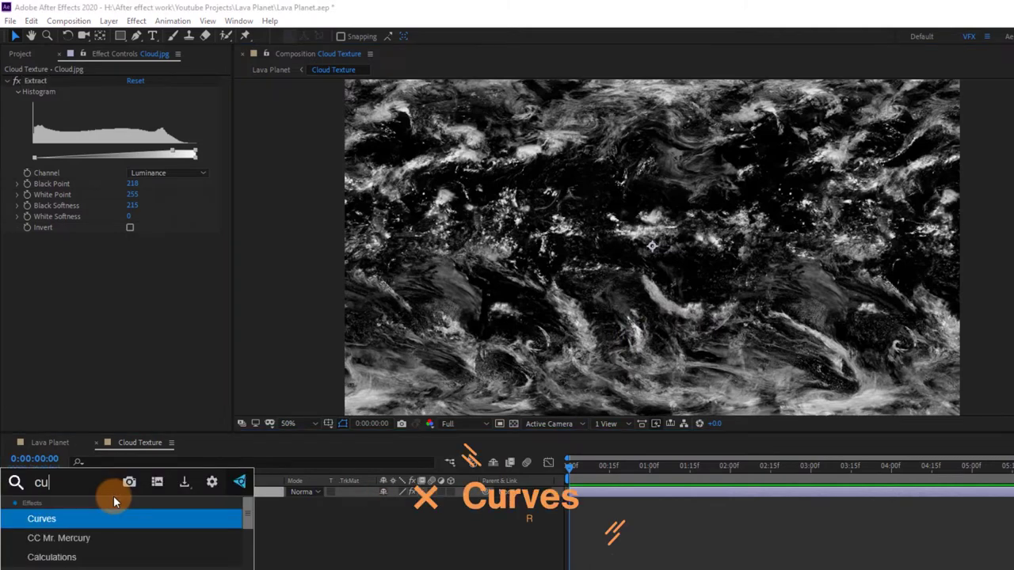
key("Return")
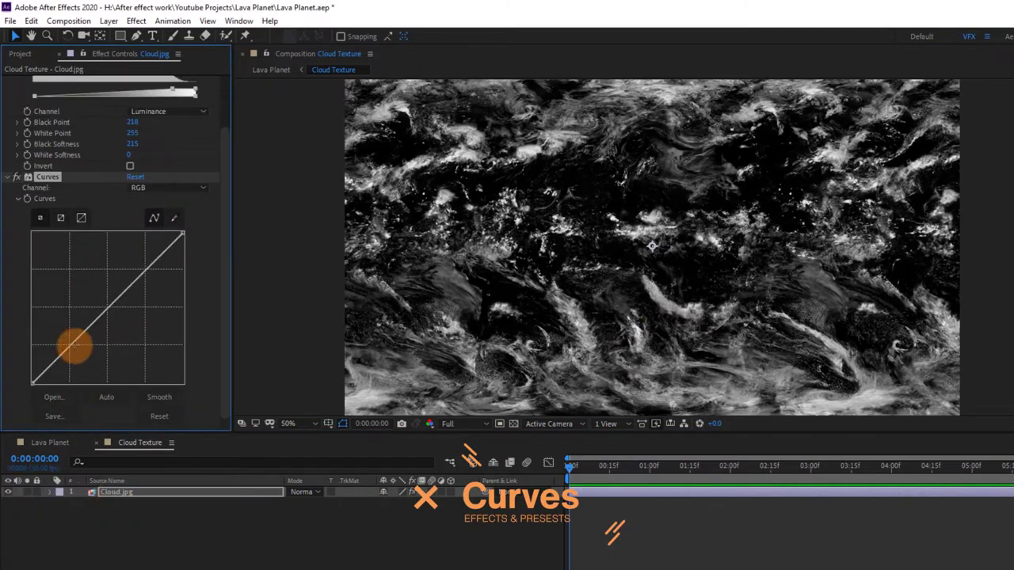
left_click_drag(65, 350, 67, 342)
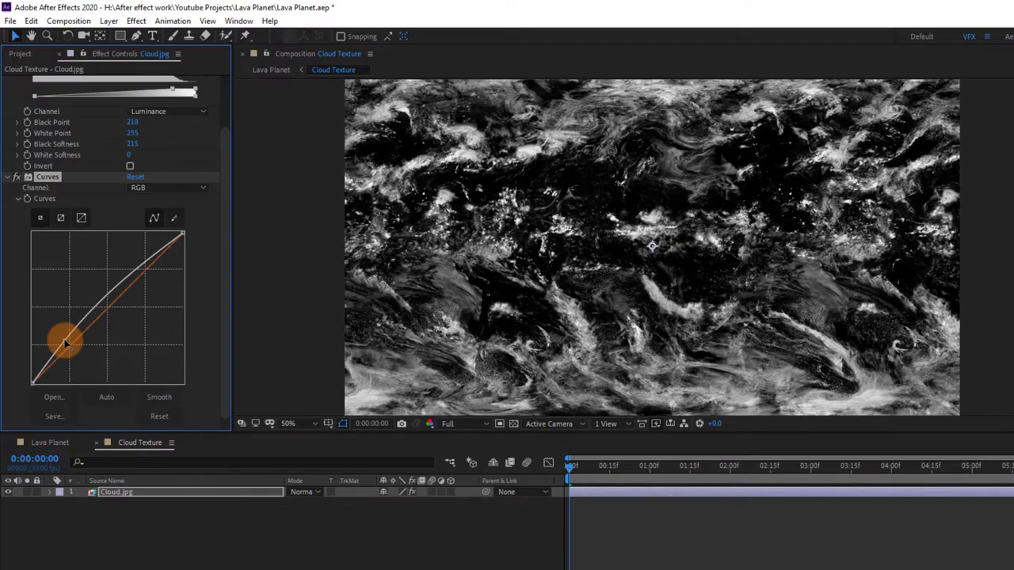
left_click(50, 442)
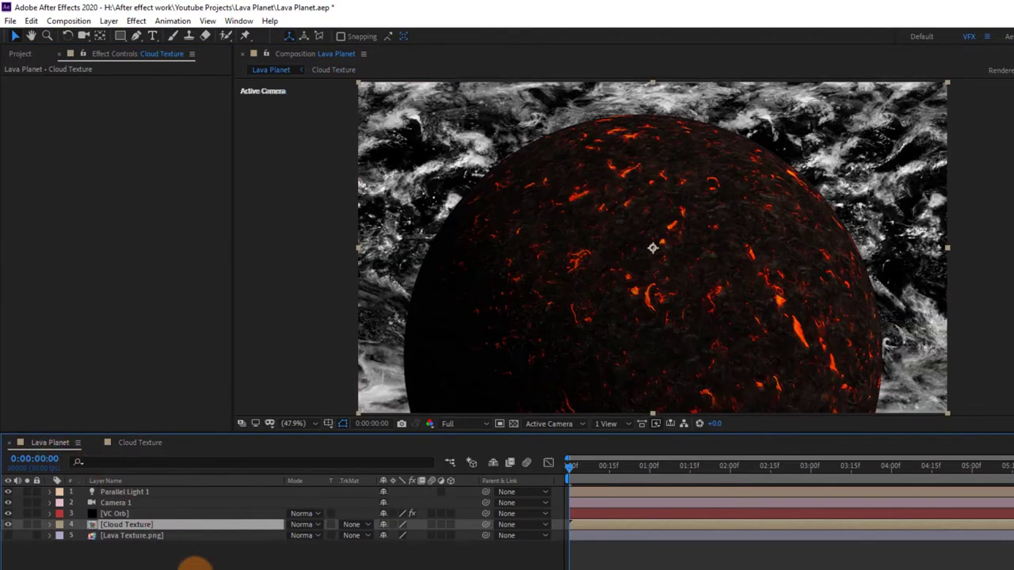
Hide Cloud Texture and create a solid named Orb Cloude placed below Camera 1.
left_click(192, 559)
left_click(8, 524)
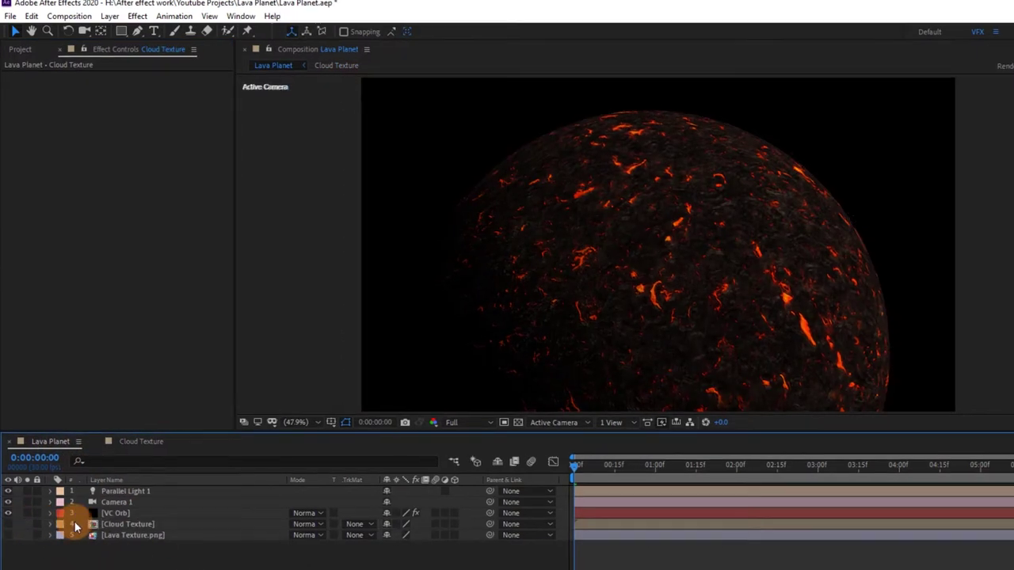
left_click(114, 513)
right_click(140, 548)
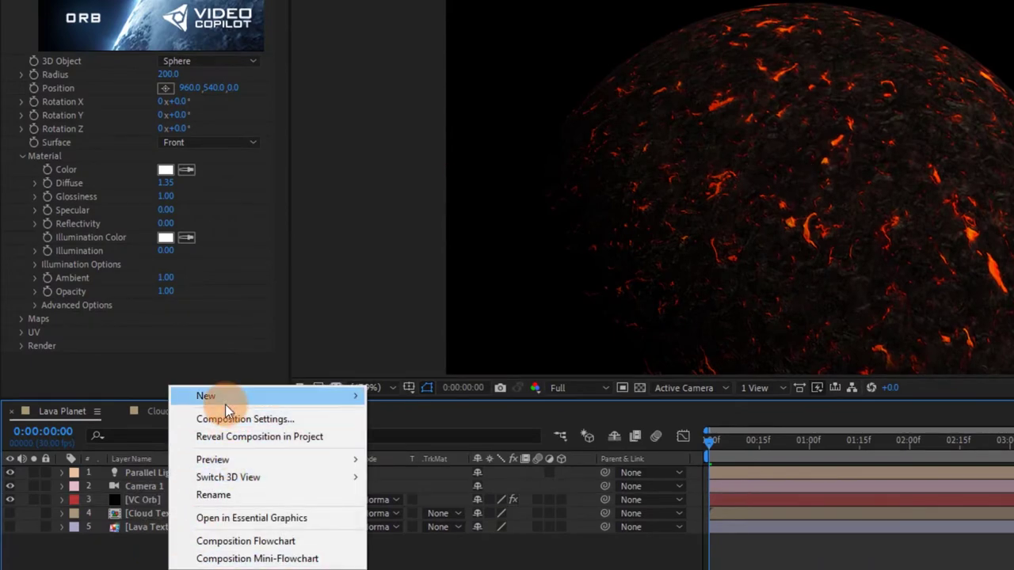
mouse_move(223, 396)
type("Orb Cloude")
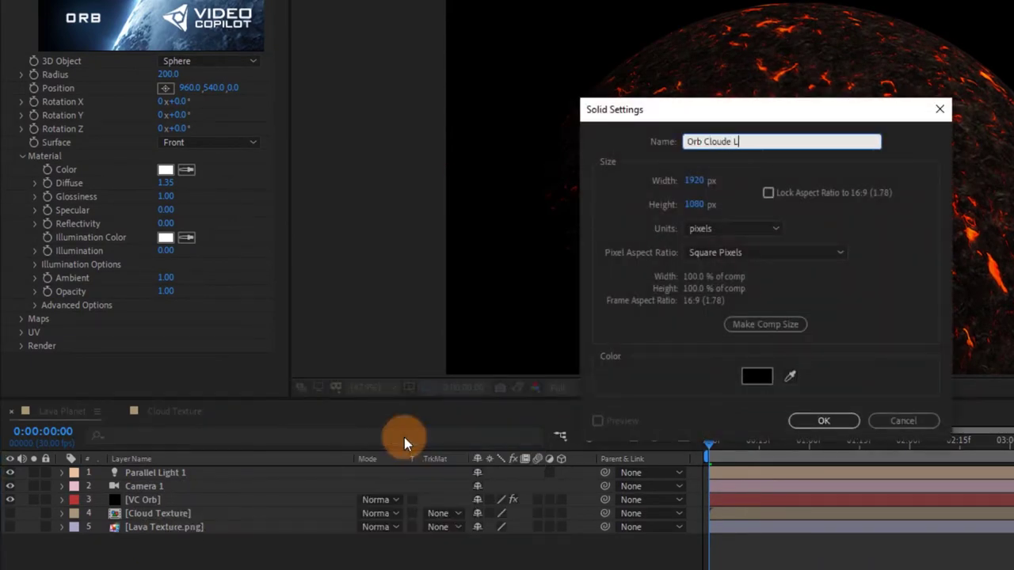
key("Return")
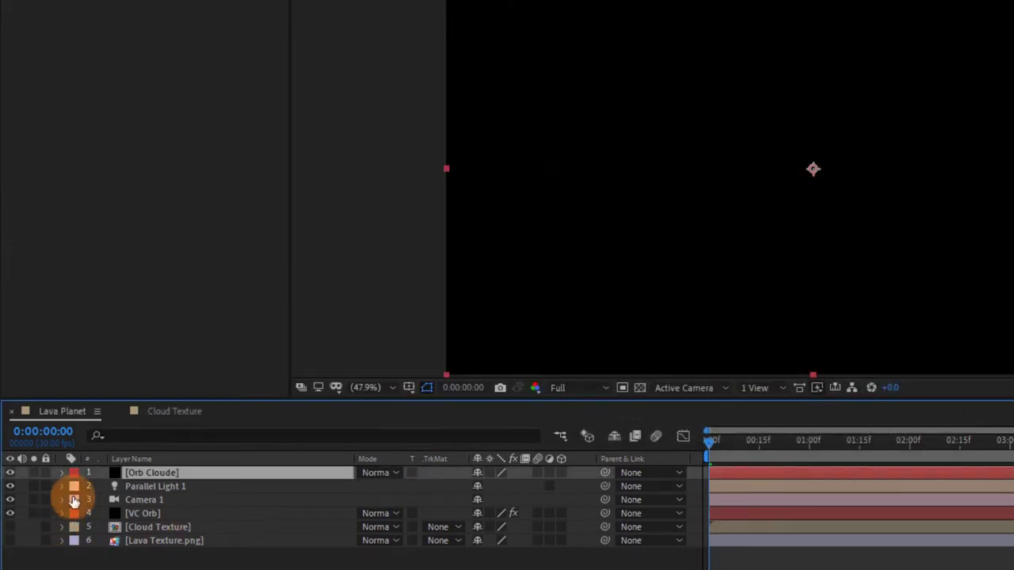
left_click_drag(172, 475, 187, 502)
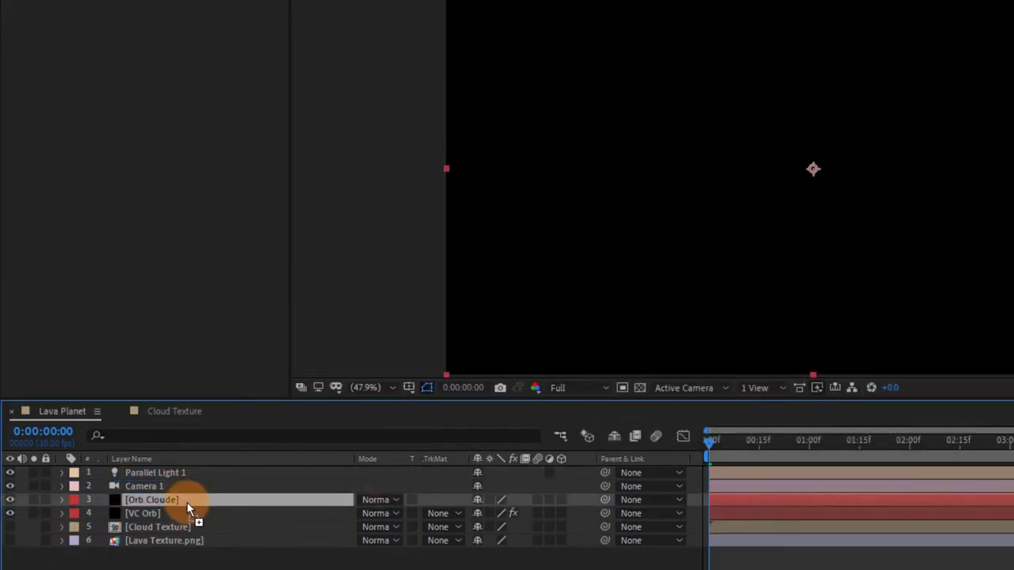
Apply the VC Orb effect to Orb Cloude.
key("ctrl+space")
type("VC")
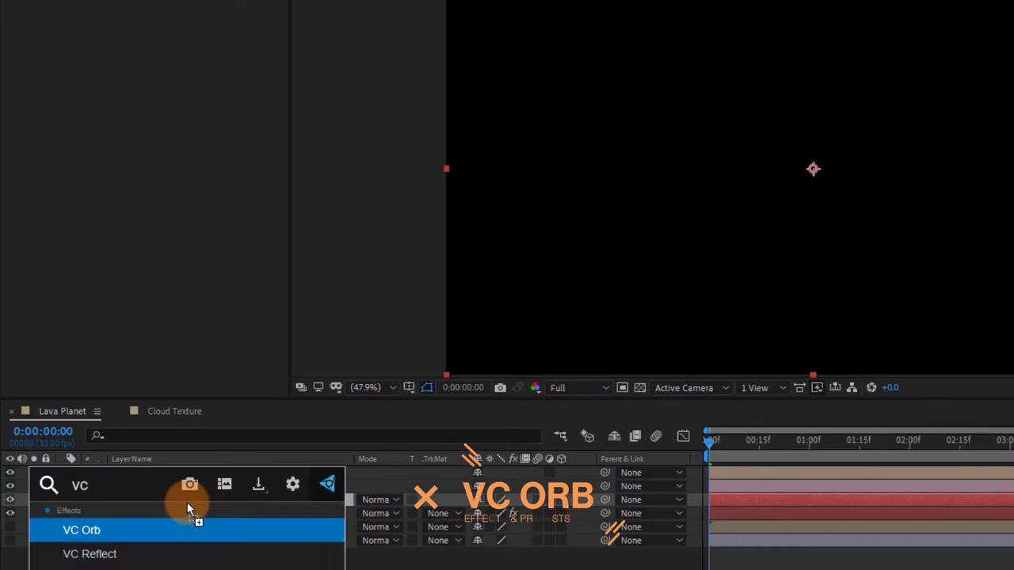
key("Return")
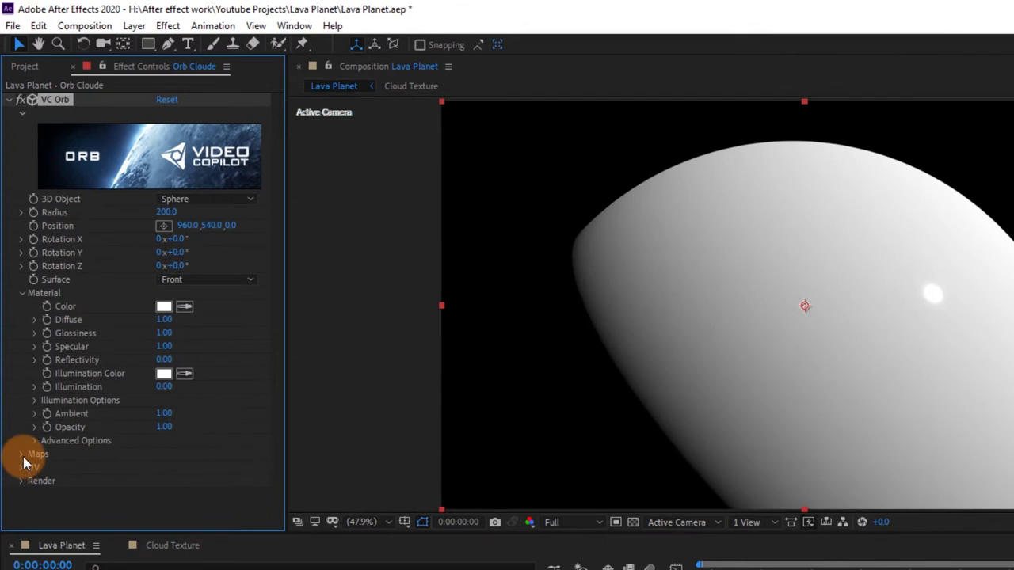
Use Cloud Texture as Orb Cloude's diffuse map with Diffuse Gamma 2.68.
left_click(19, 423)
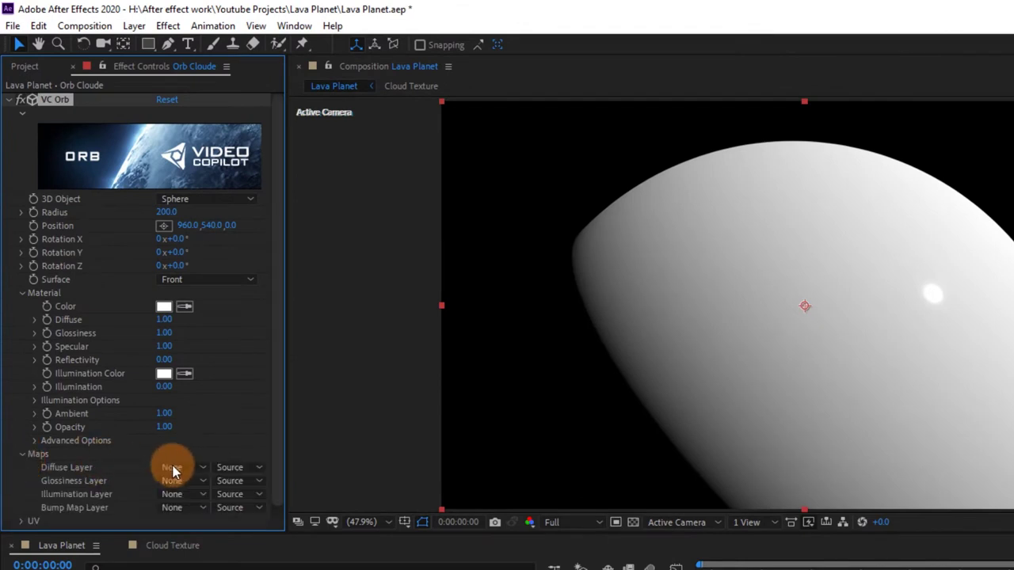
left_click(162, 437)
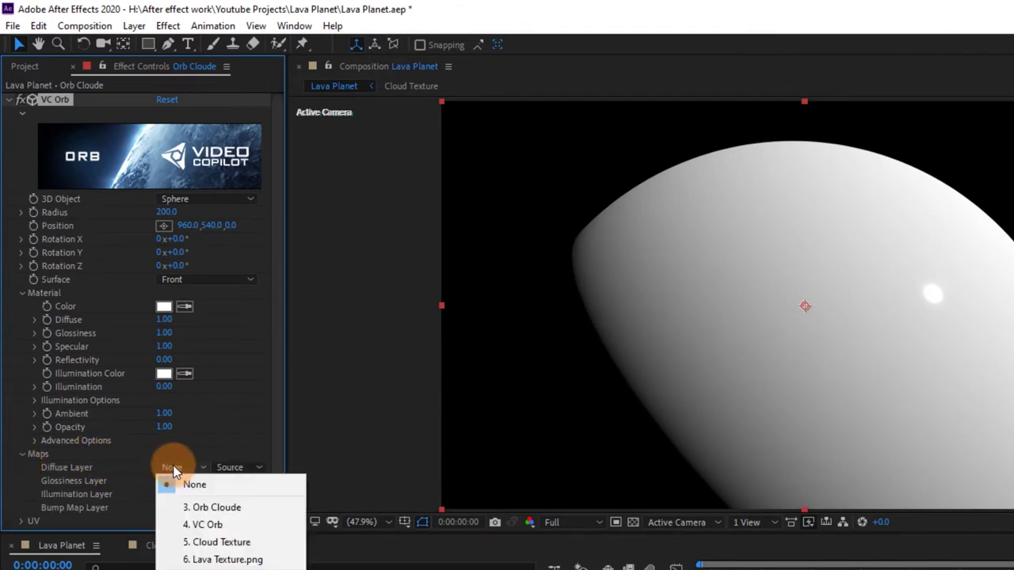
left_click(200, 543)
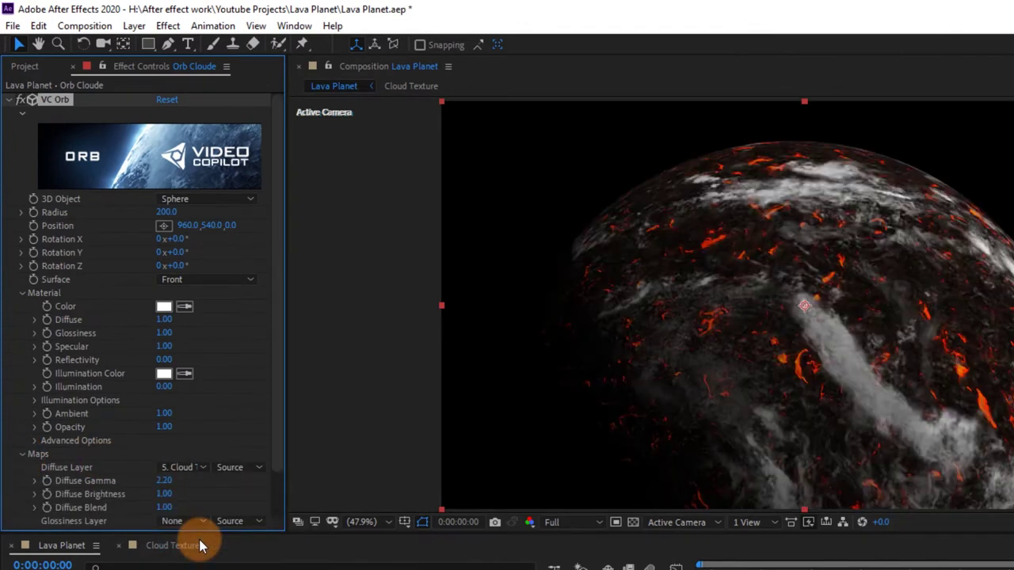
scroll(212, 428, "down", 2)
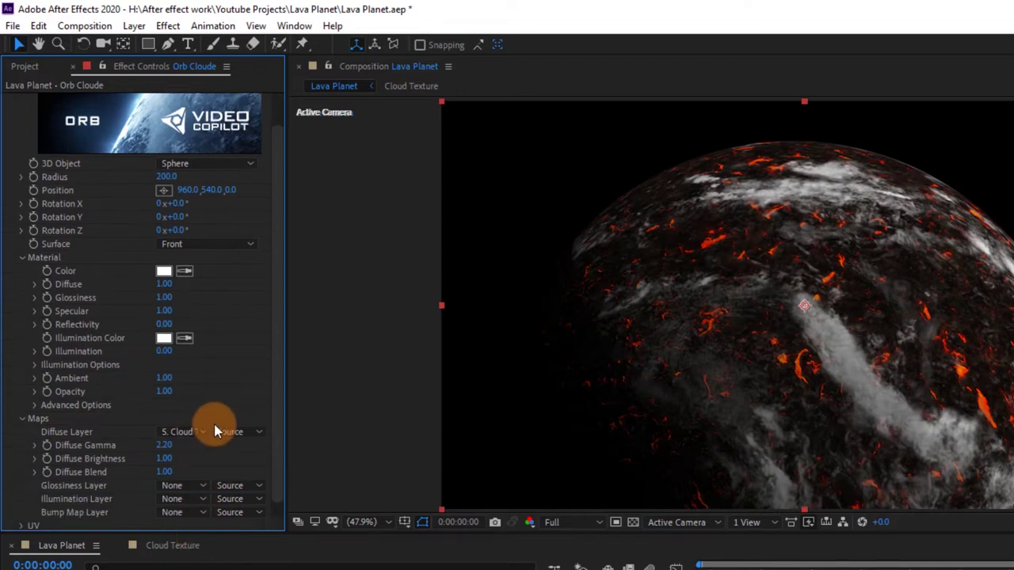
left_click_drag(168, 454, 200, 451)
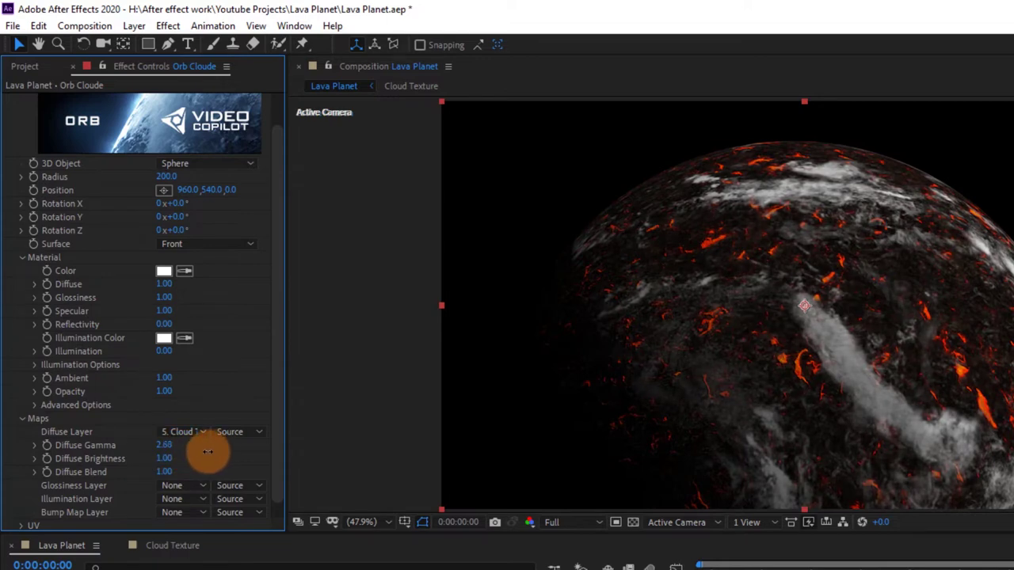
Set Specular to 0 and Diffuse to 1.44, revealing the Advanced Options.
scroll(207, 451, "down", 1)
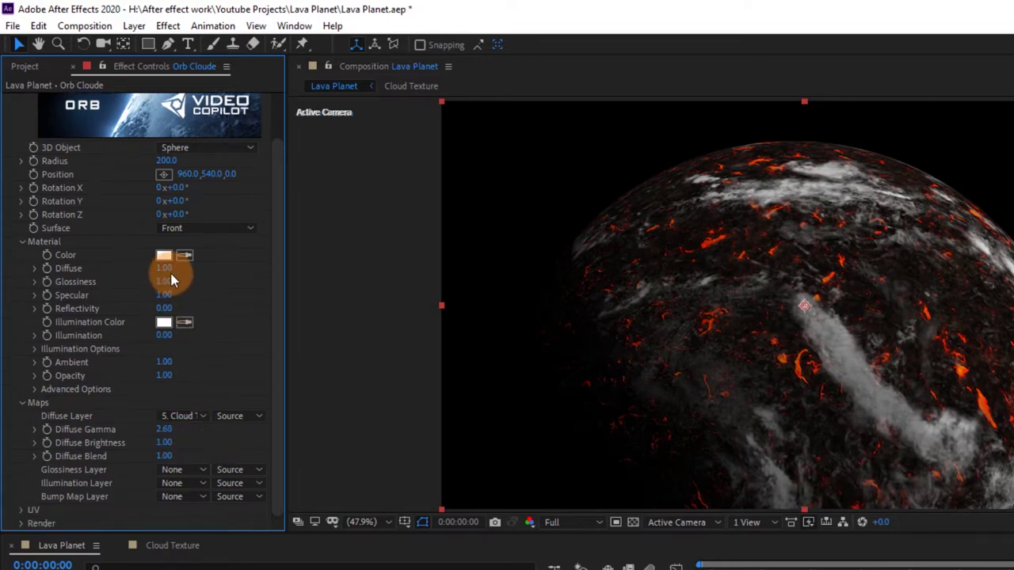
left_click(168, 295)
type("0")
key("Return")
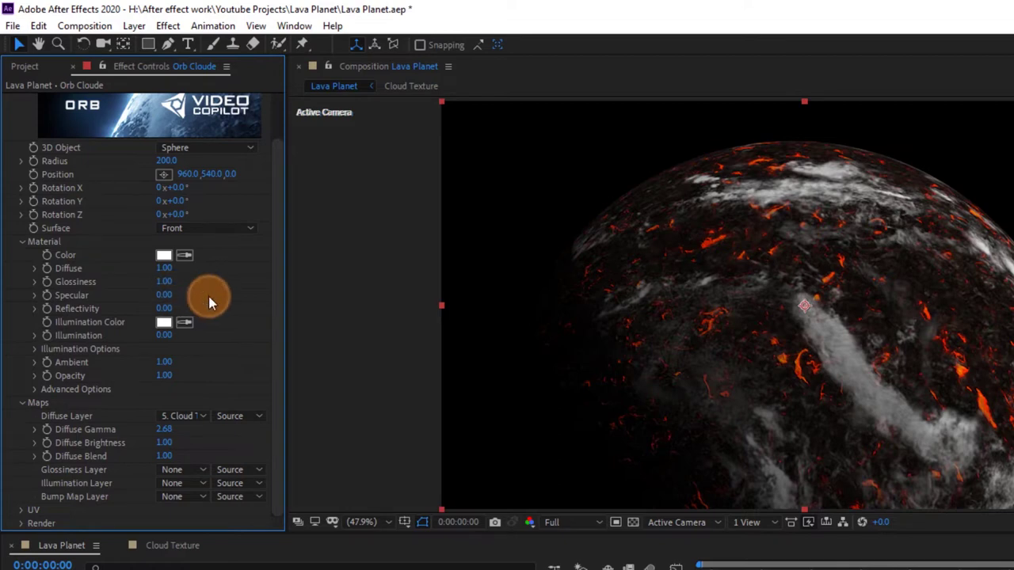
left_click_drag(162, 269, 207, 267)
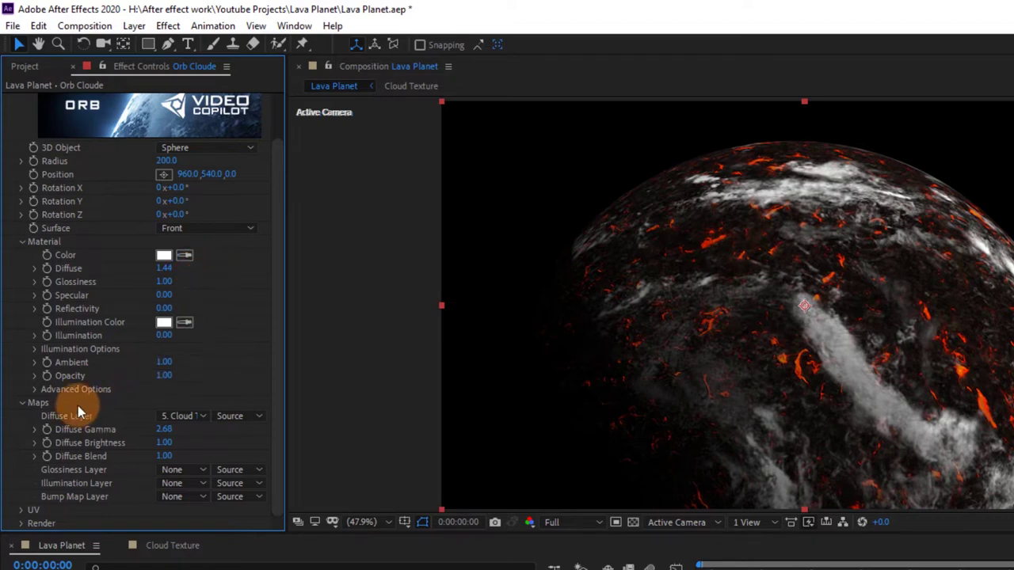
left_click(30, 391)
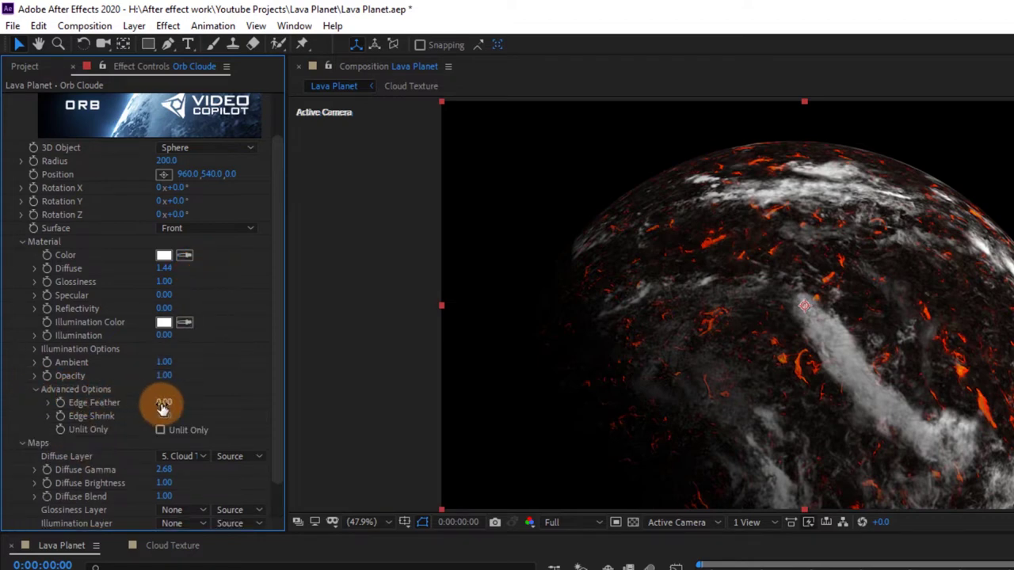
Set Edge Feather to 0.07 and Edge Shrink to 0.05, then nudge Diffuse higher.
left_click_drag(953, 310, 690, 306)
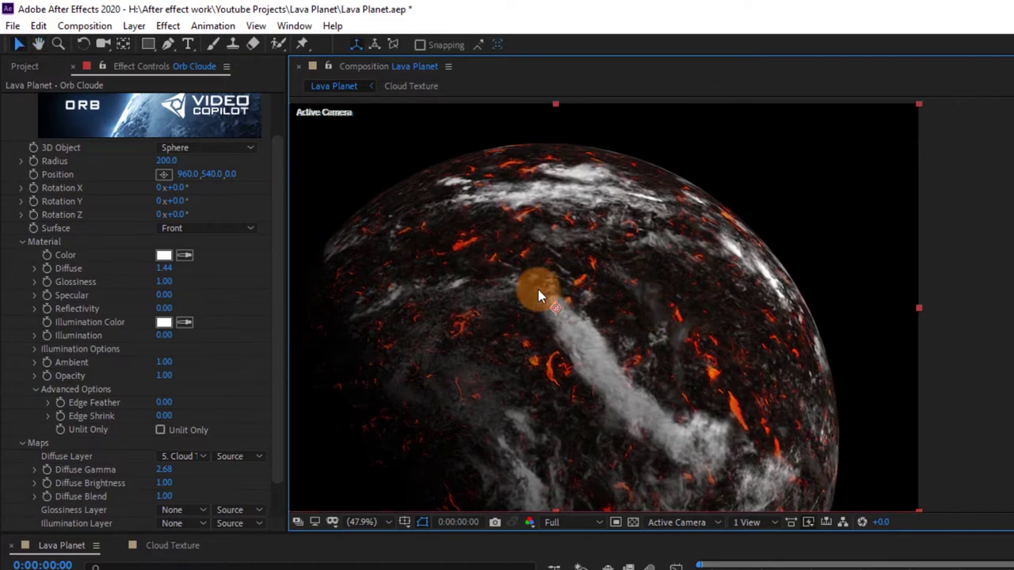
scroll(511, 284, "up", 3)
left_click_drag(579, 231, 841, 429)
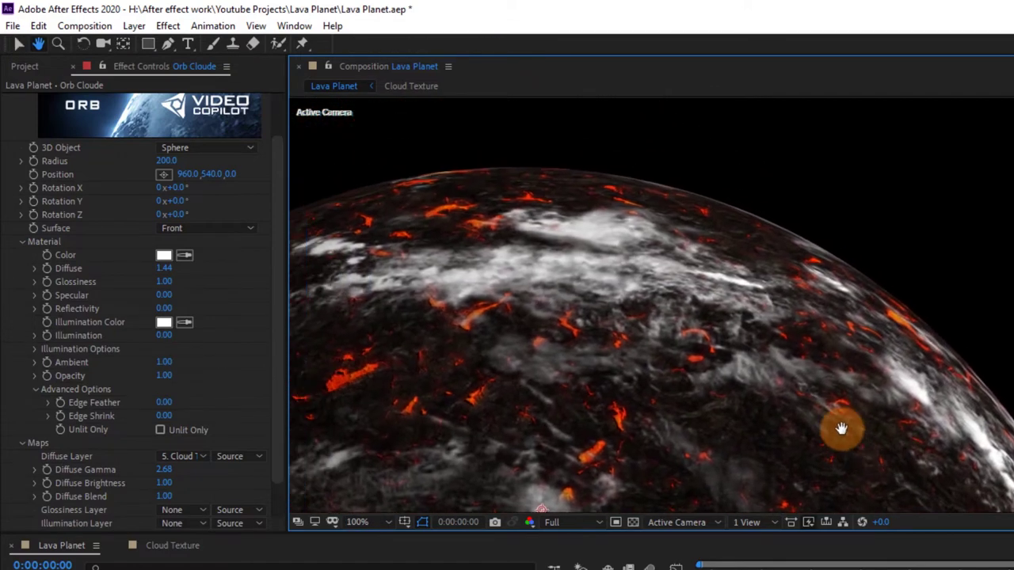
left_click_drag(166, 404, 227, 409)
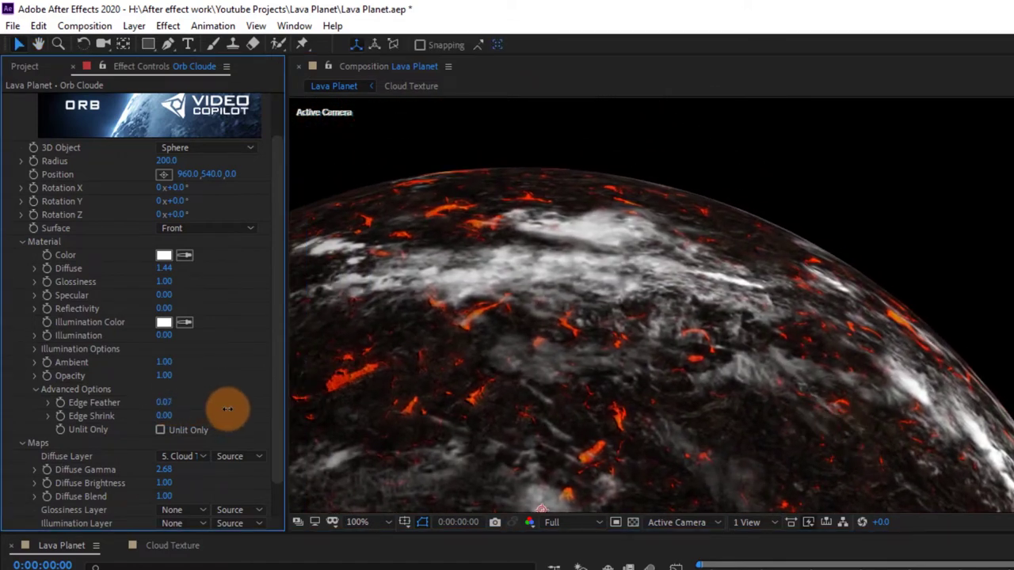
left_click_drag(164, 416, 210, 420)
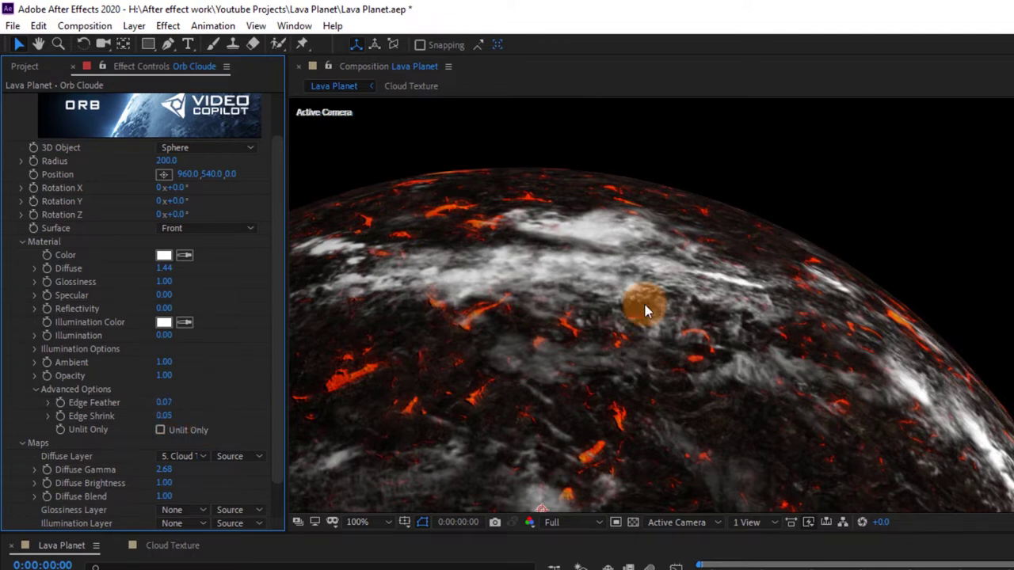
left_click_drag(645, 305, 704, 224)
scroll(703, 224, "down", 4)
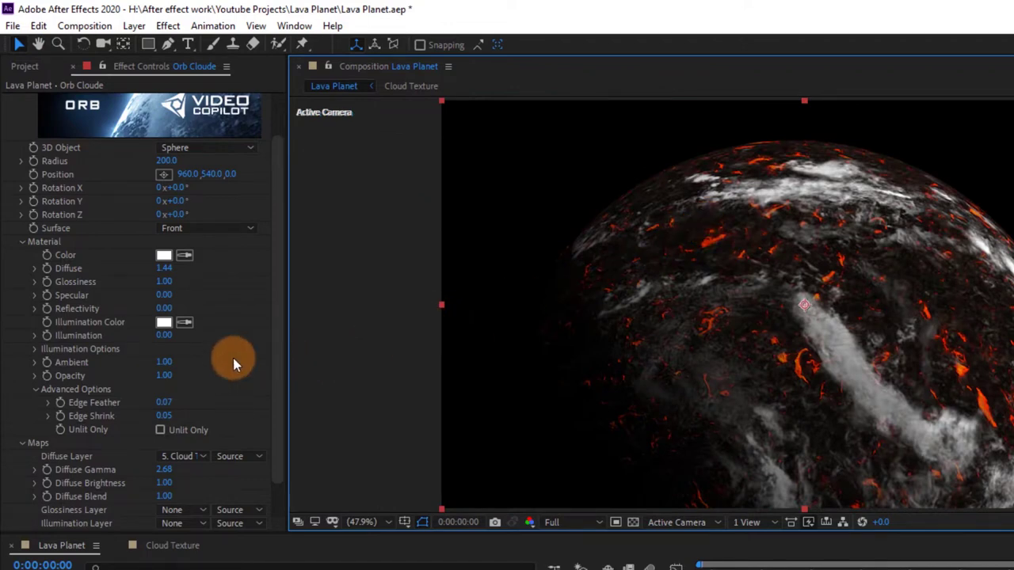
left_click_drag(164, 268, 179, 270)
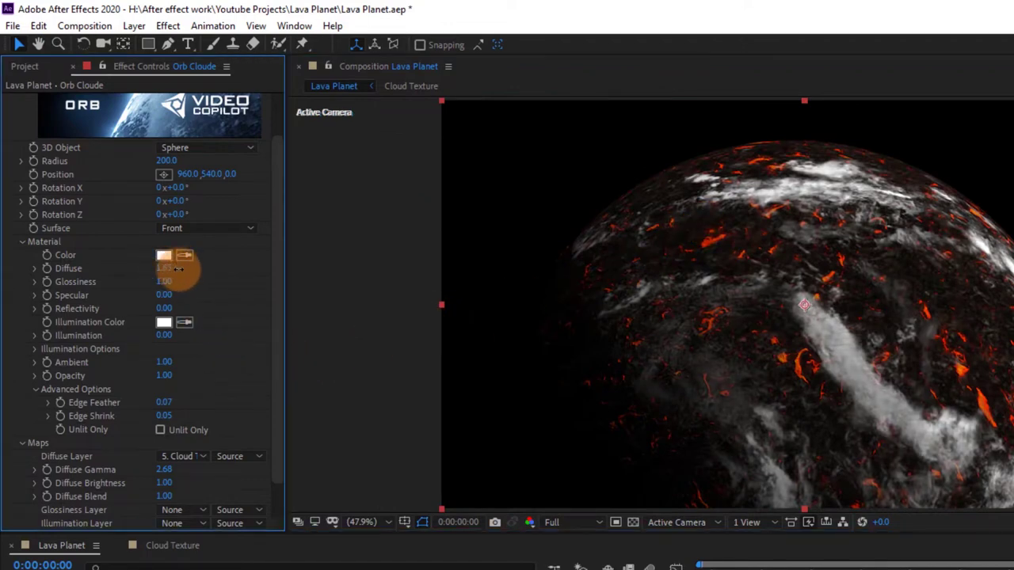
Set the Orb Cloude colour to pale blue A7E1FF and scrub Diffuse to 1.87.
left_click(164, 255)
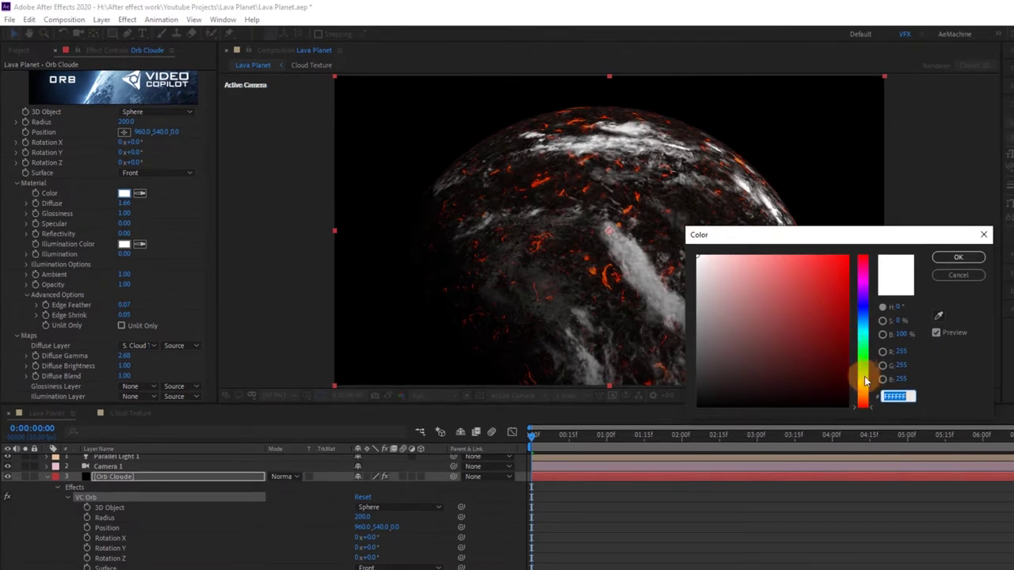
left_click_drag(866, 381, 863, 401)
left_click(771, 254)
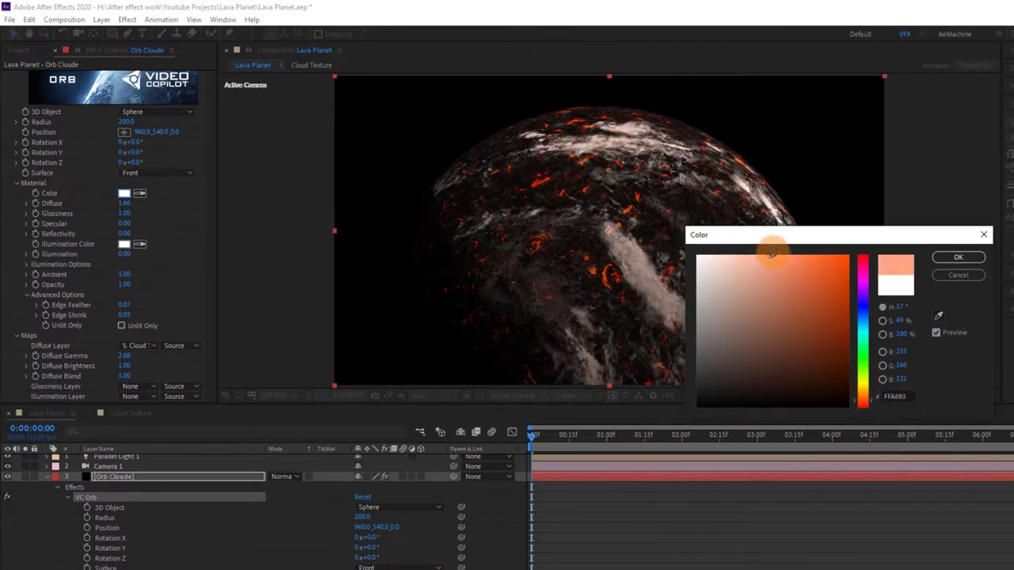
left_click_drag(771, 253, 738, 255)
left_click(864, 324)
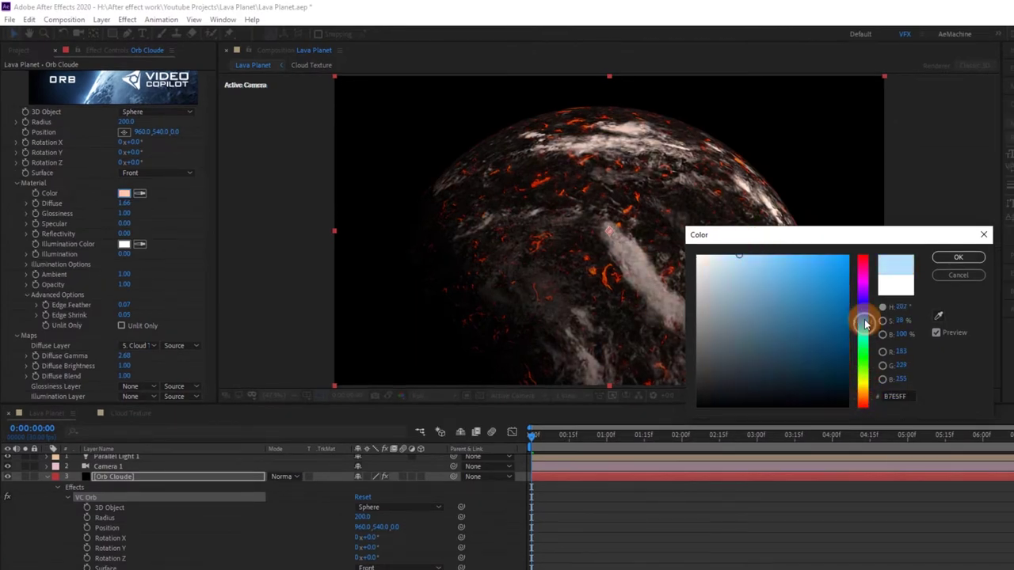
left_click_drag(865, 323, 865, 325)
left_click_drag(811, 294, 749, 240)
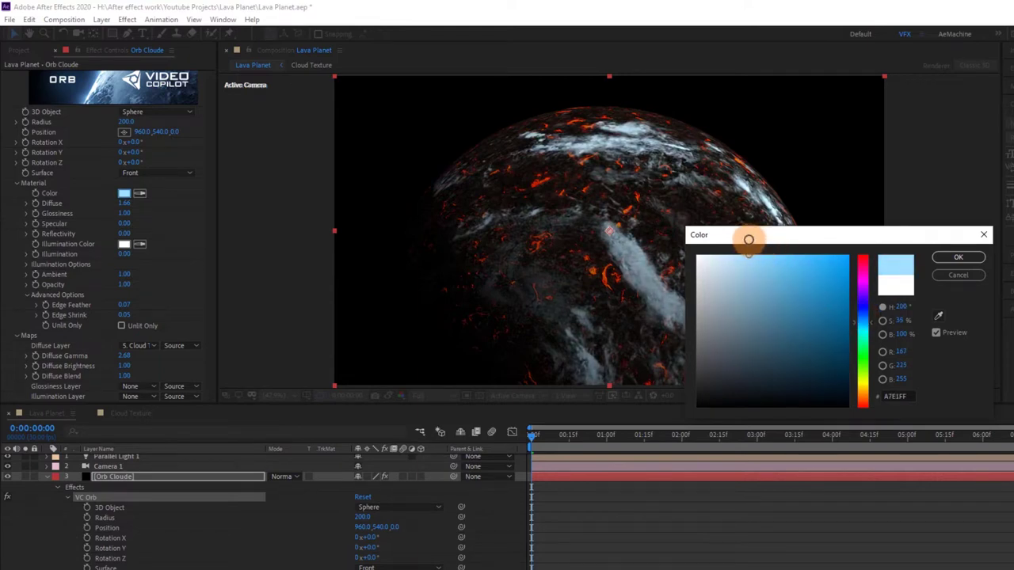
left_click(956, 257)
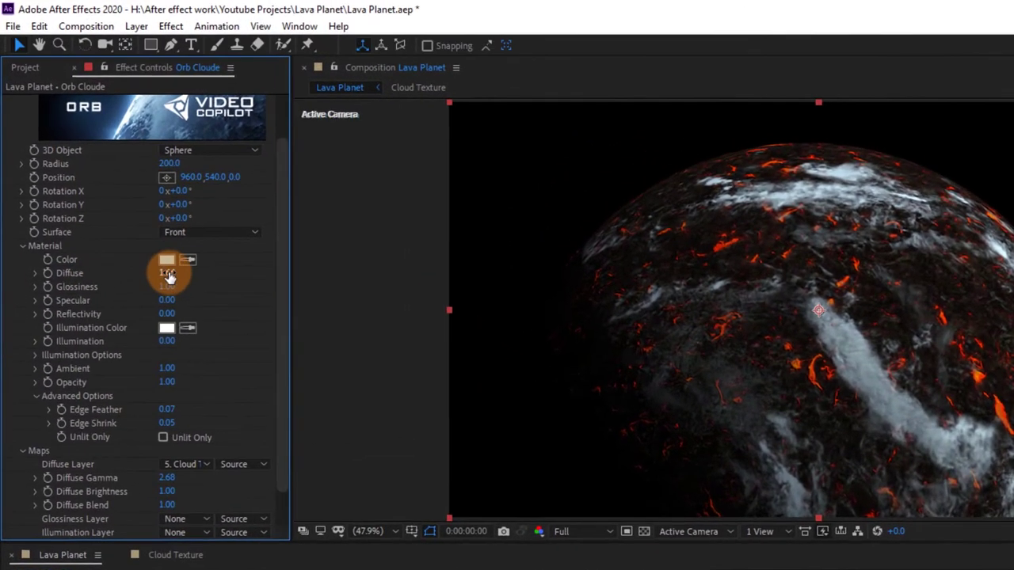
left_click_drag(168, 275, 207, 275)
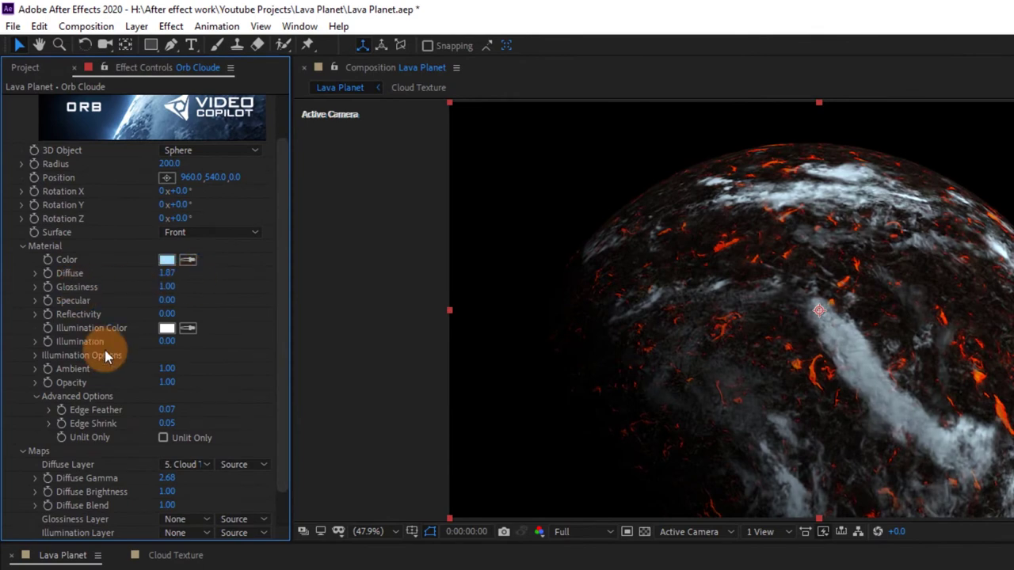
scroll(105, 357, "down", 2)
Bump-map the cloud sphere from 5. Cloud Texture at intensity 0.15, then collapse the layer.
left_click(176, 496)
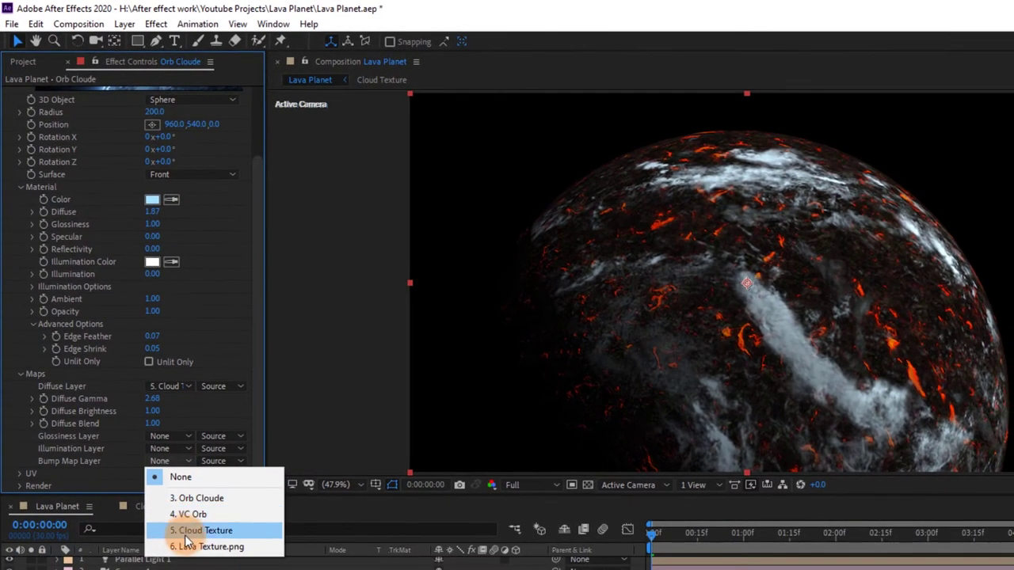
left_click(187, 532)
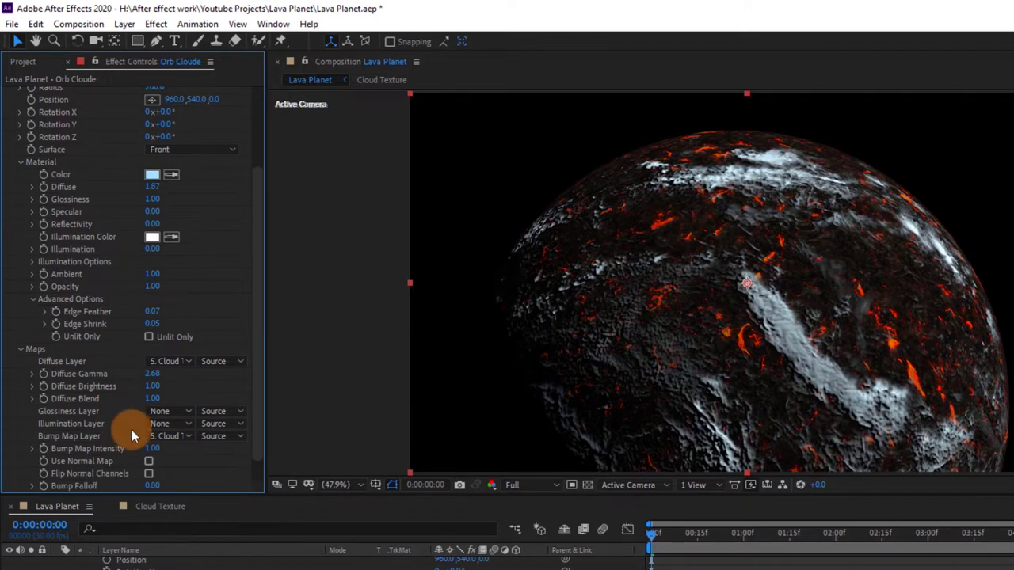
mouse_move(151, 448)
left_mouse_down()
mouse_move(111, 449)
mouse_move(153, 457)
left_mouse_up()
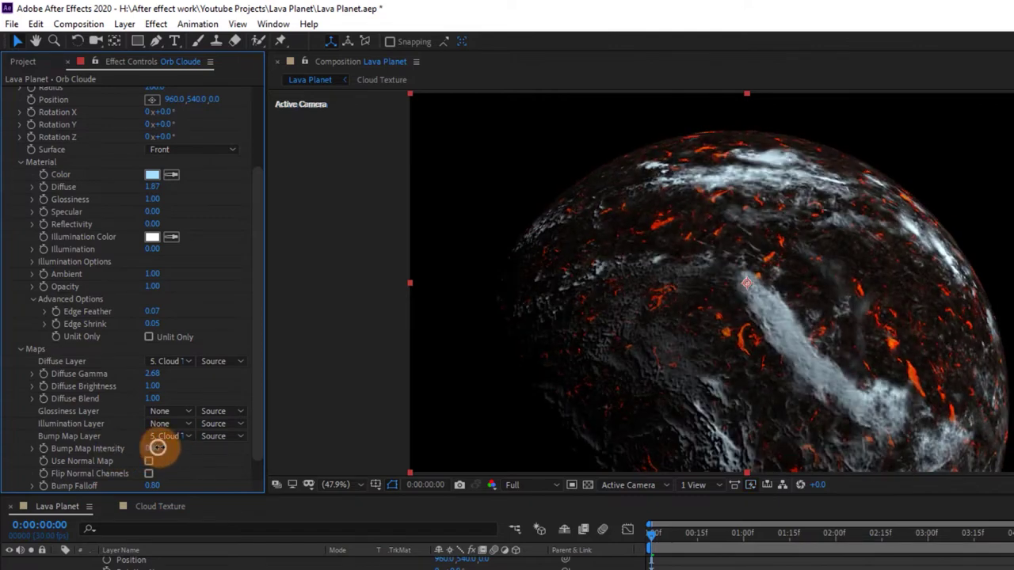
mouse_move(153, 457)
left_mouse_down()
mouse_move(166, 462)
mouse_move(85, 450)
left_mouse_up()
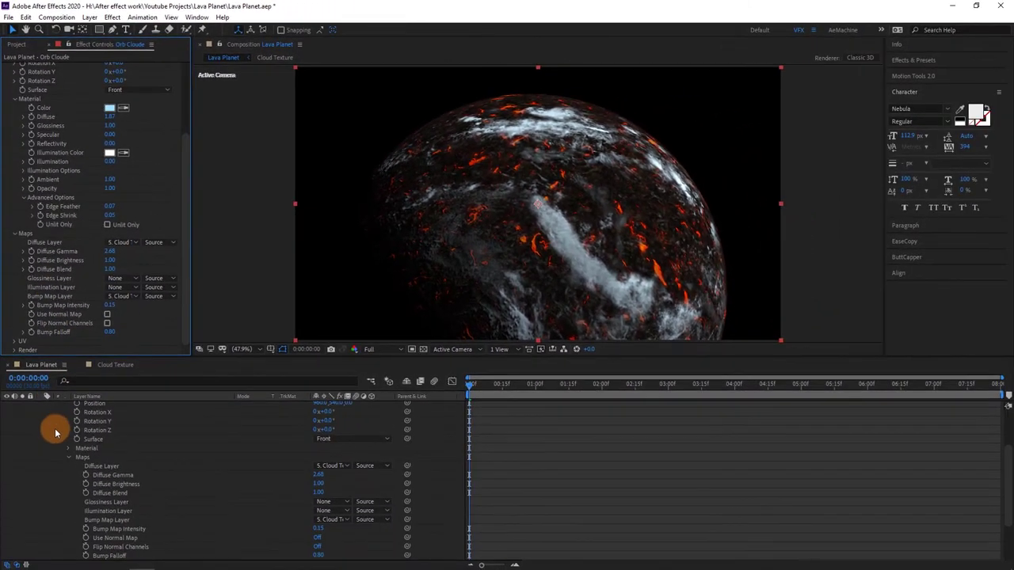
scroll(55, 433, "up", 3)
left_click(38, 422)
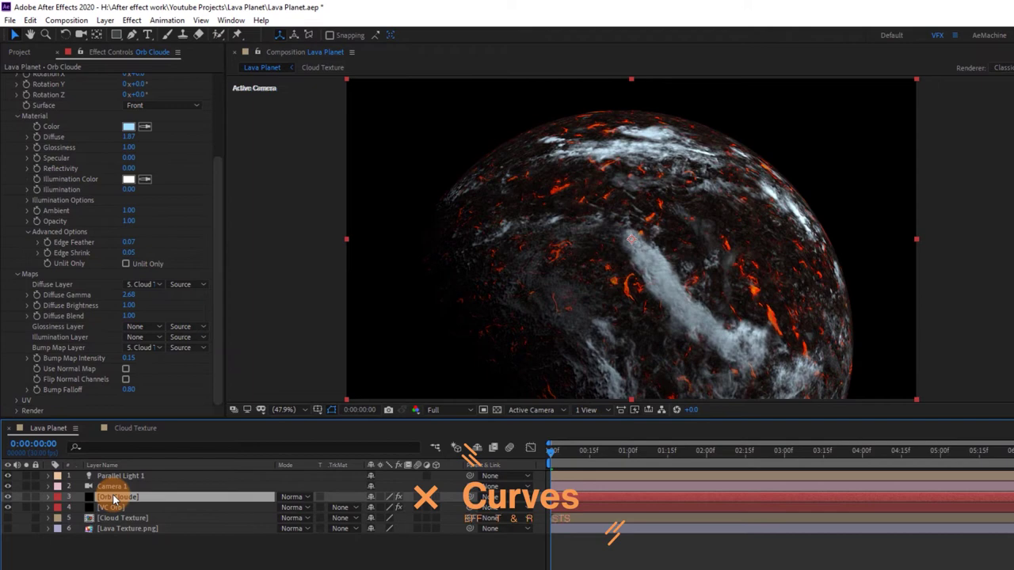
Apply Curves to Orb Cloude and bow the RGB curve upward with two raised points.
key("ctrl+space")
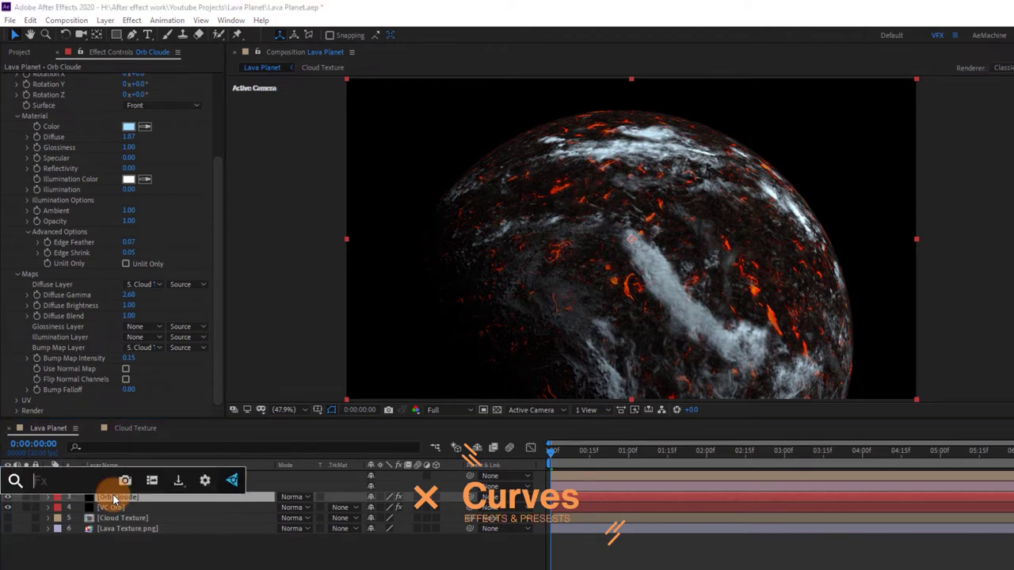
type("cur")
key("Return")
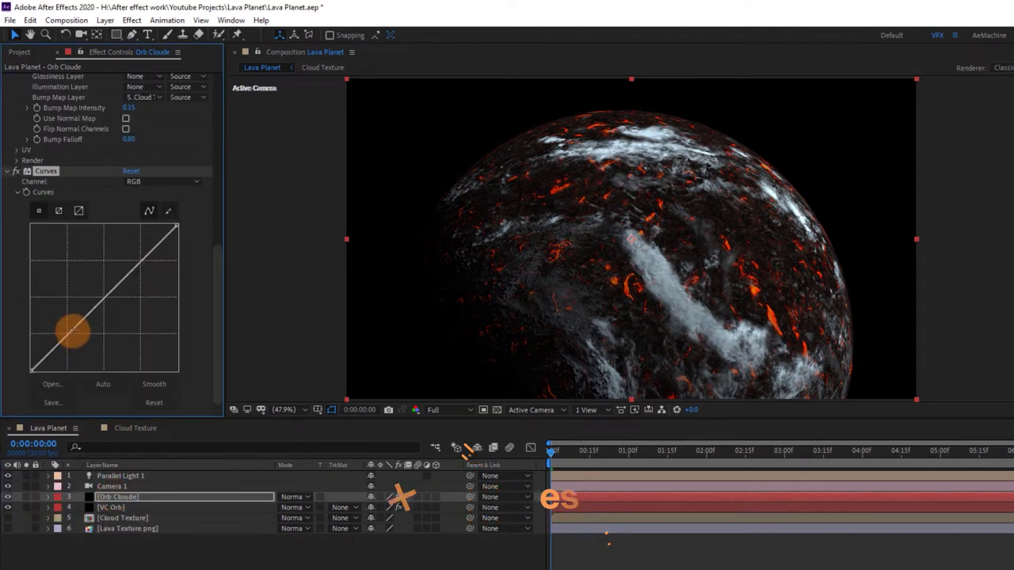
left_click_drag(67, 336, 65, 333)
left_click(138, 256)
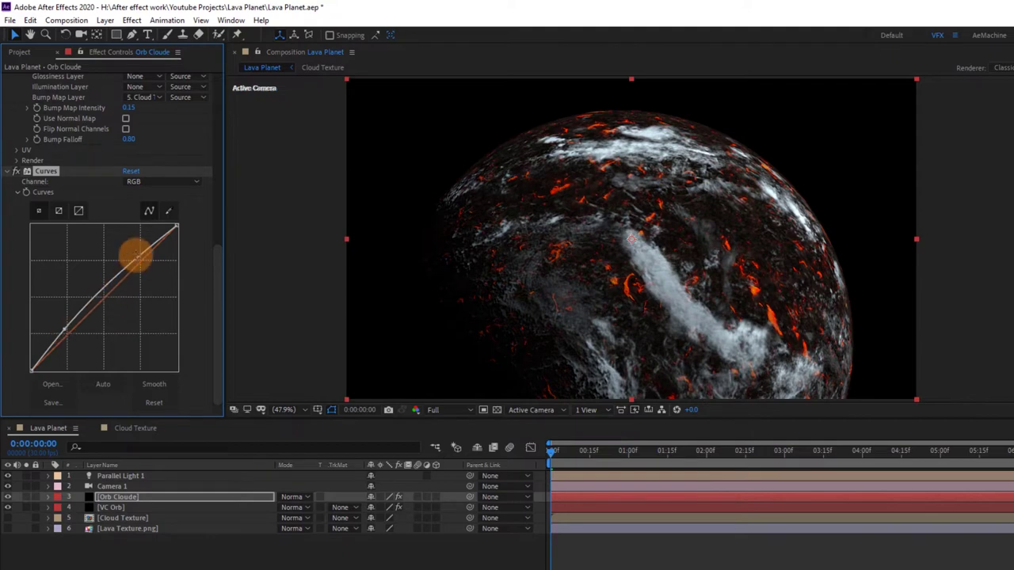
left_click_drag(137, 259, 138, 263)
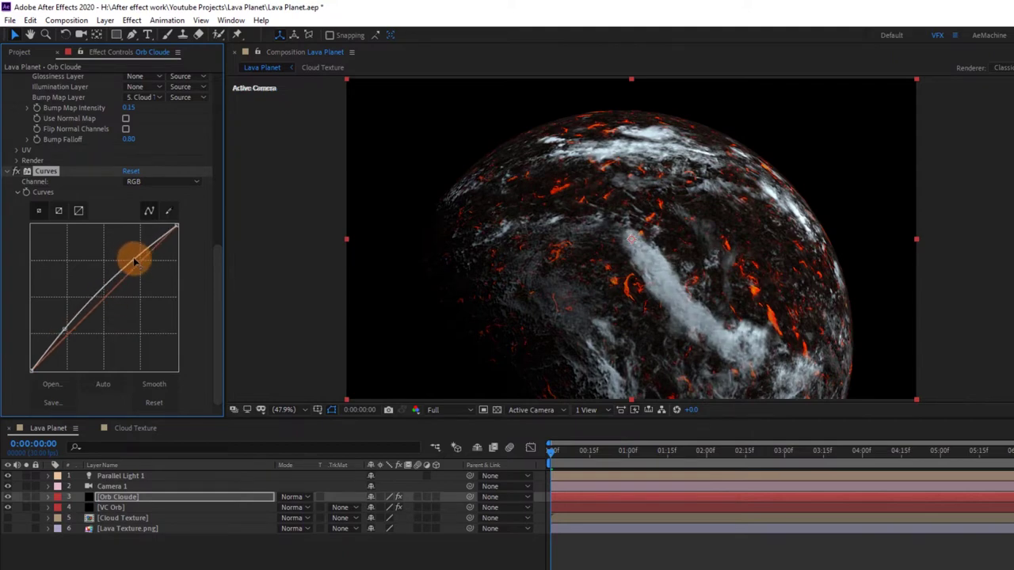
Collapse the Curves and VC Orb effect settings on Orb Cloude.
left_click(16, 171)
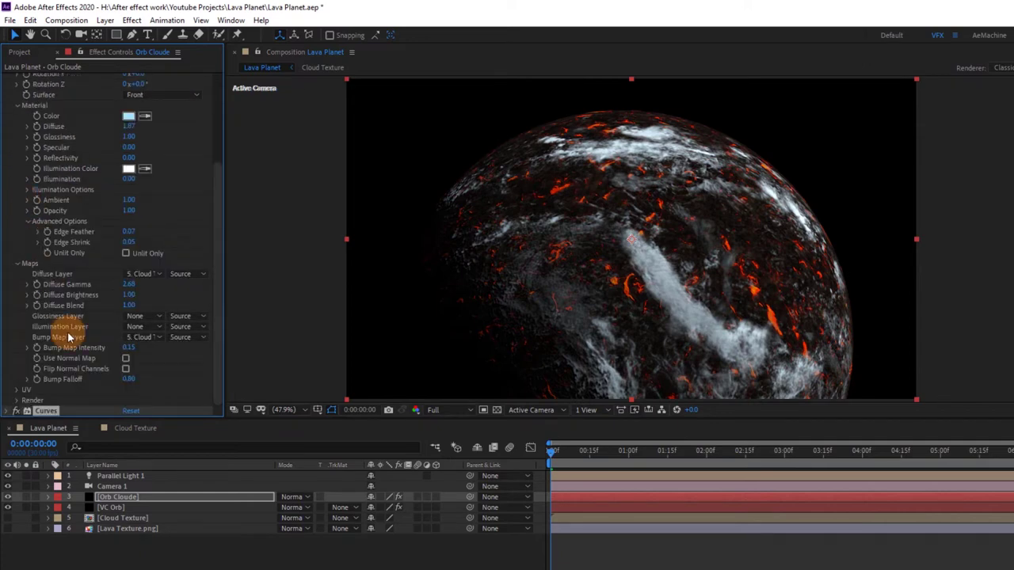
scroll(8, 87, "up", 3)
scroll(8, 87, "up", 2)
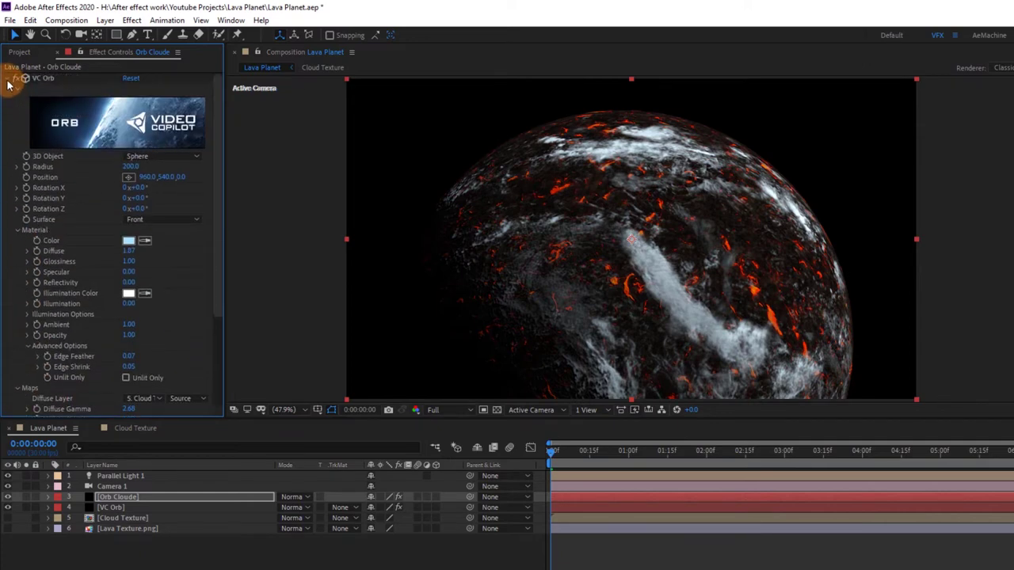
left_click(10, 80)
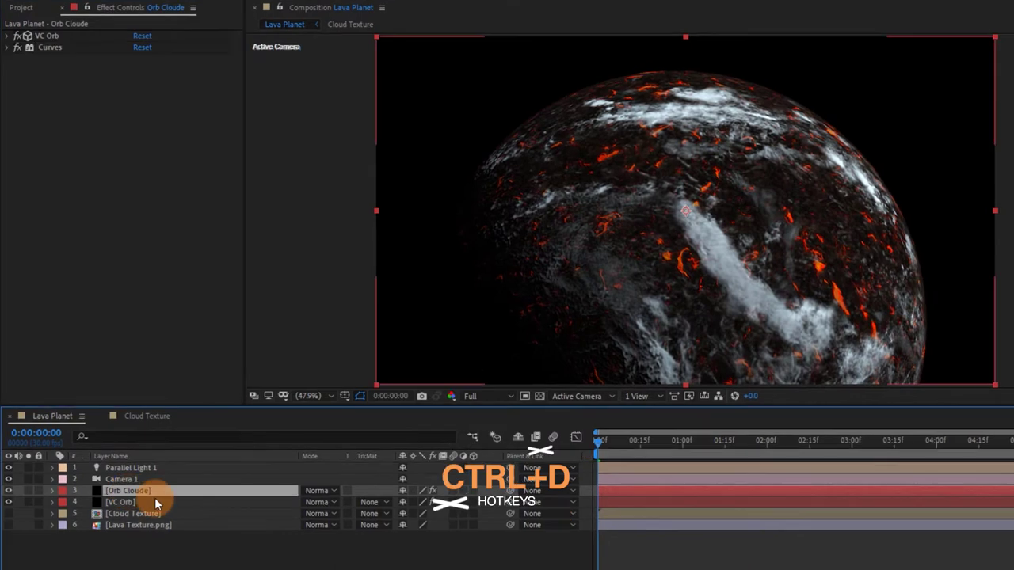
Duplicate Orb Cloude and rename the copy 'Orb Cloude Shadows'.
key("ctrl+d")
left_click(156, 504)
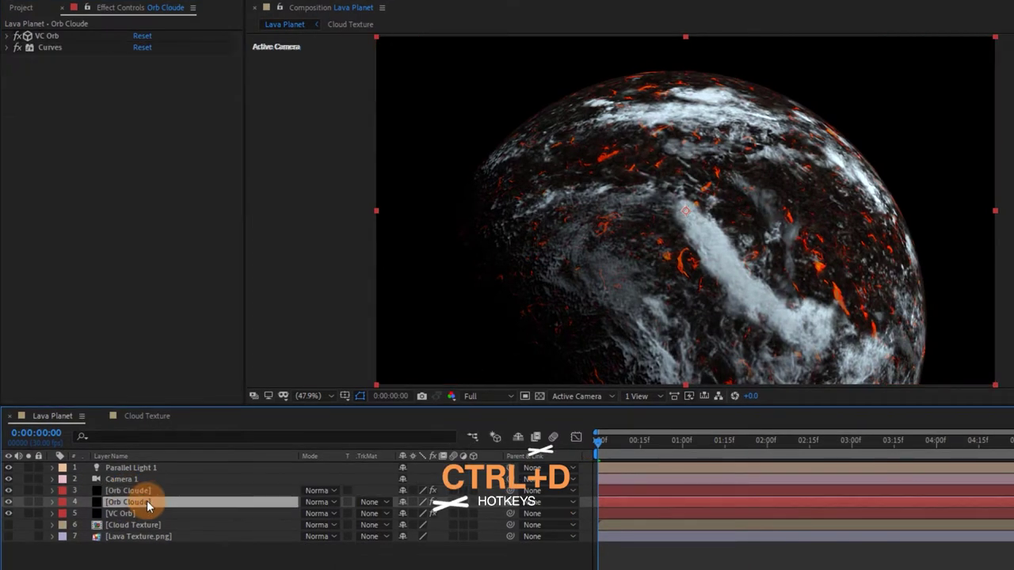
key("Return")
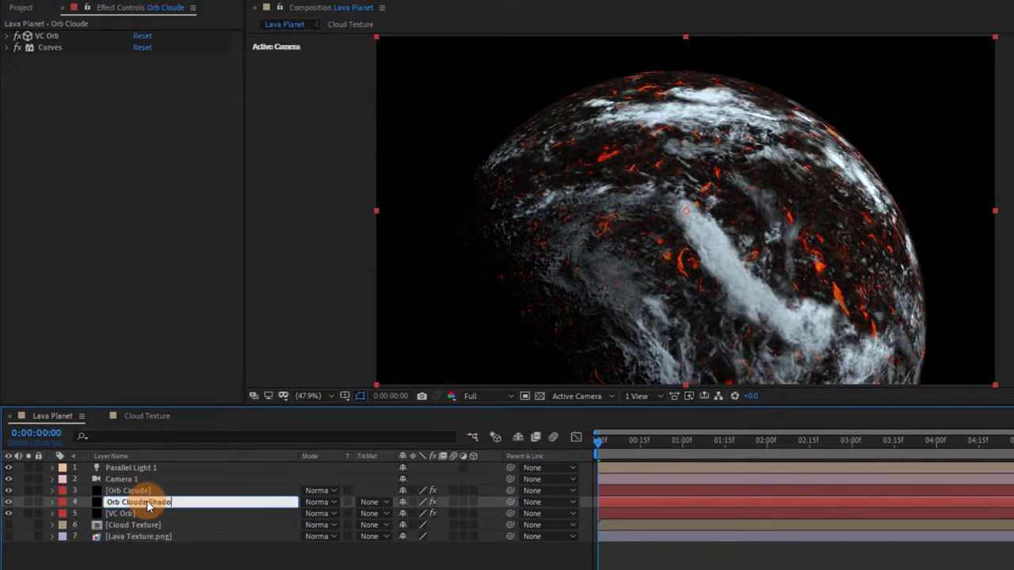
type("ws")
key("Return")
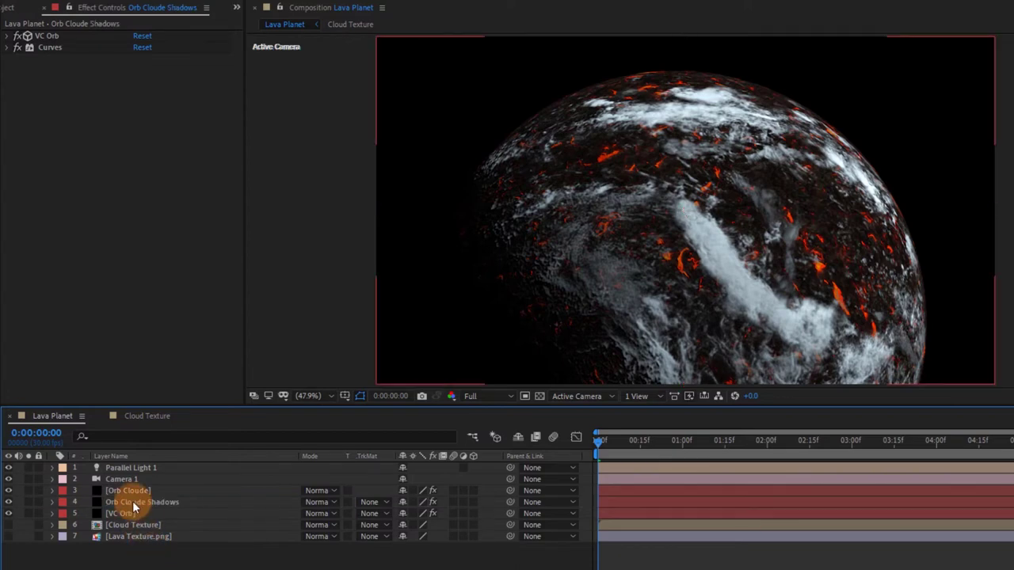
Set the original Orb Cloude sphere's VC Orb Radius to 203.
left_click(127, 491)
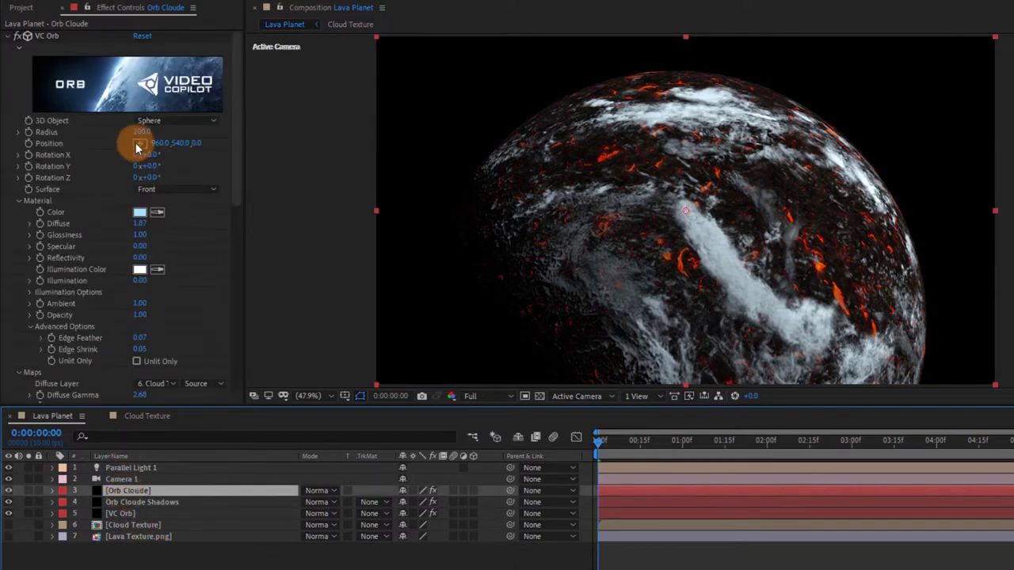
left_click(141, 132)
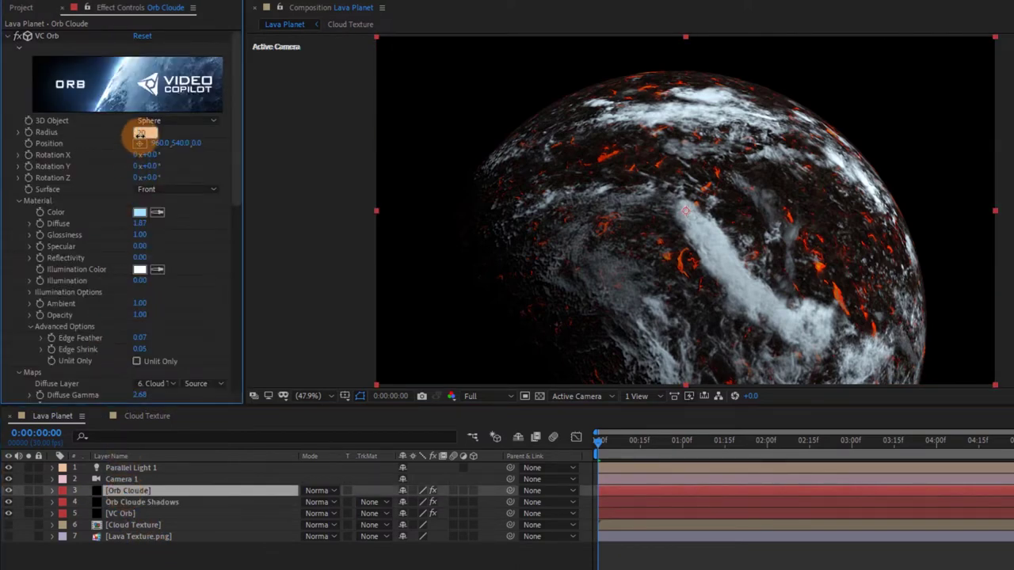
type("203")
key("Return")
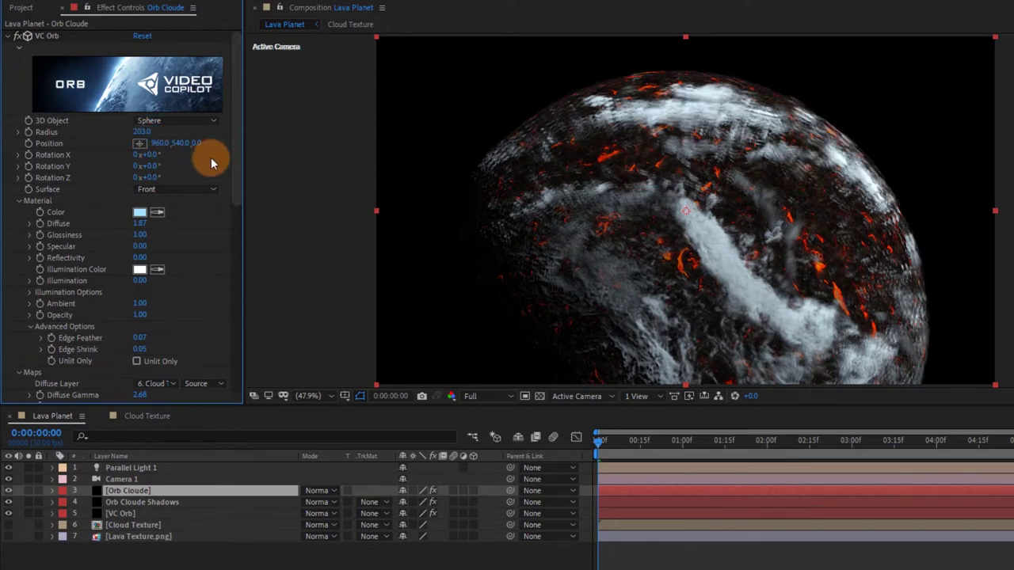
left_click(136, 505)
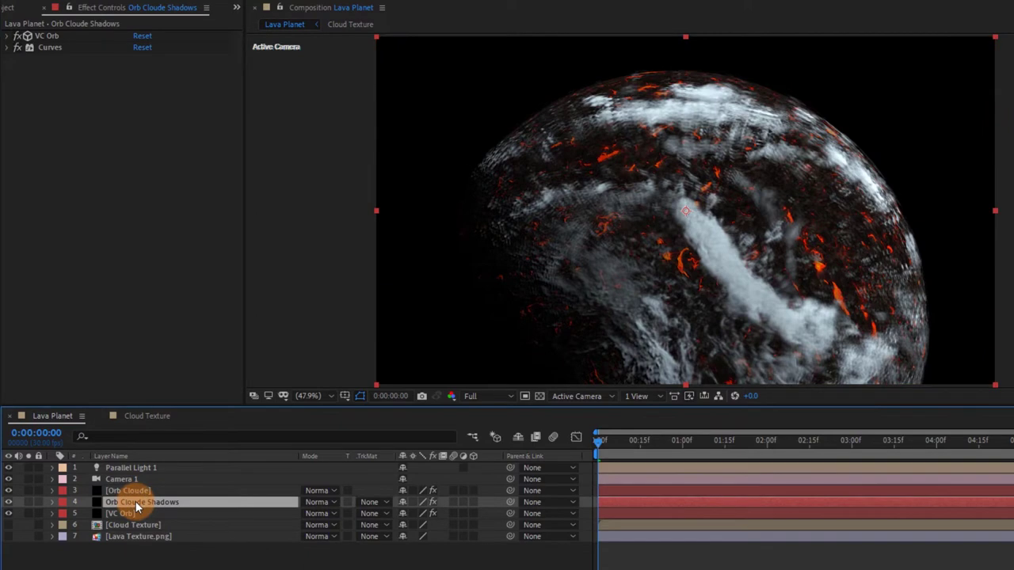
left_click(7, 36)
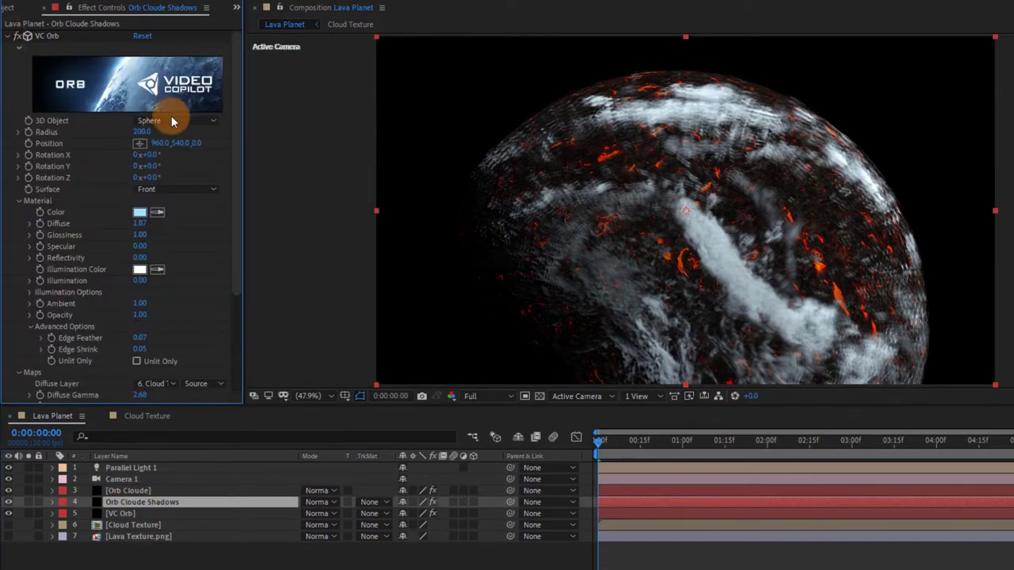
Colour the Orb Cloude Shadows sphere pure black (000000) and view it at 100%.
left_click(143, 214)
left_click_drag(816, 310, 793, 406)
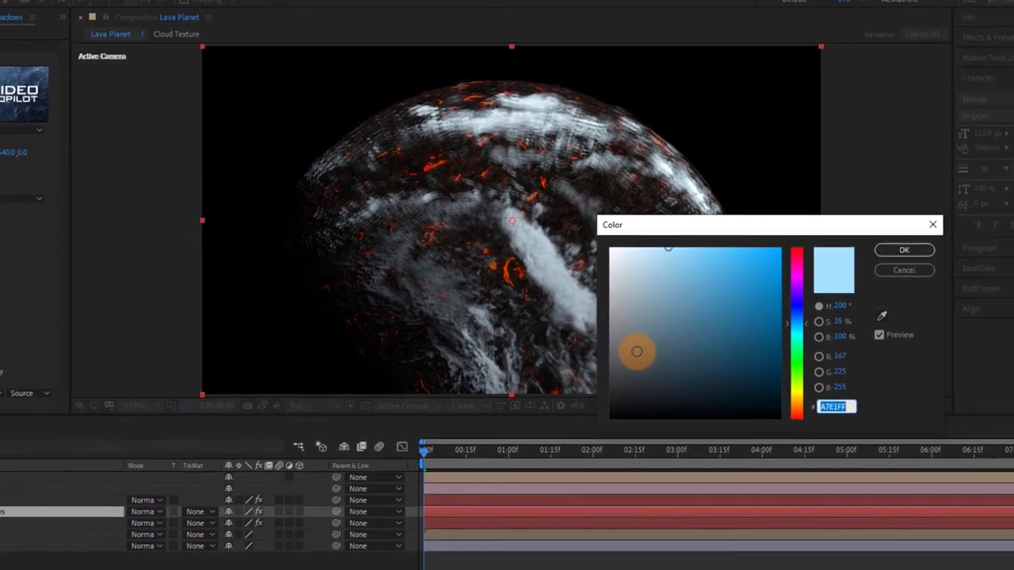
left_click_drag(607, 415, 588, 434)
left_click(893, 251)
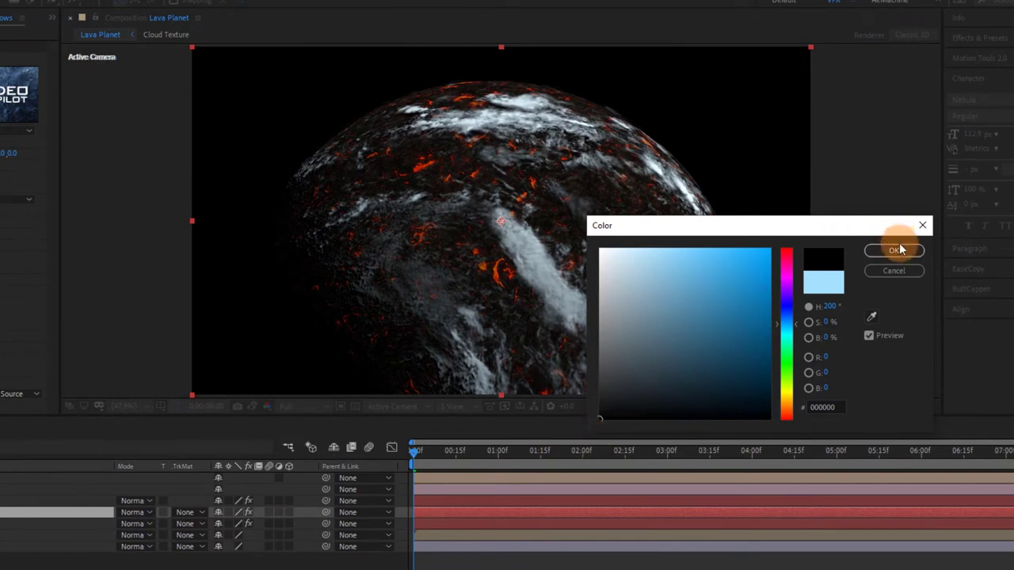
key("slash")
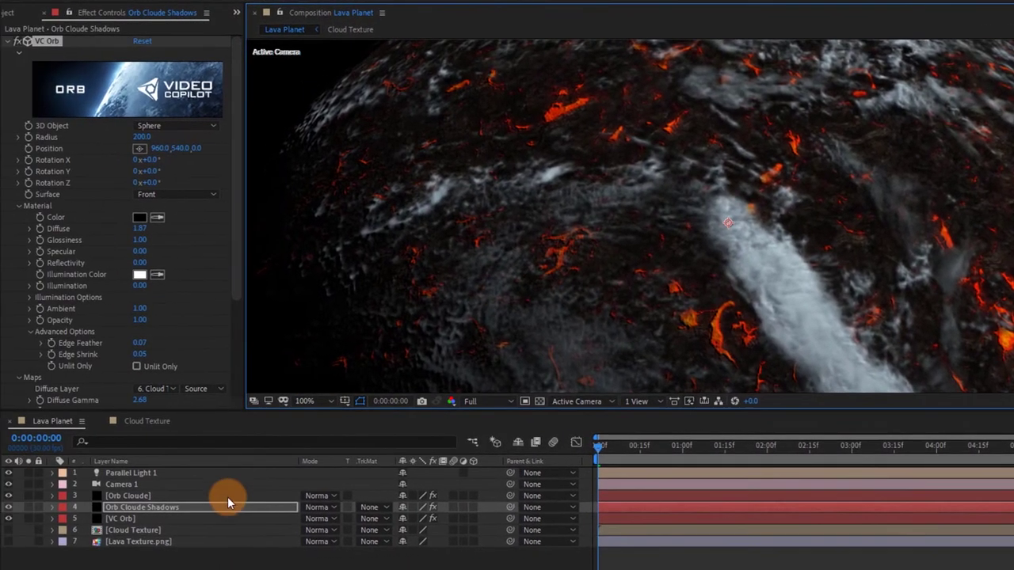
Set both Orb Cloude and Orb Cloude Shadows to the Add blend mode.
left_click(146, 498)
left_click(323, 496)
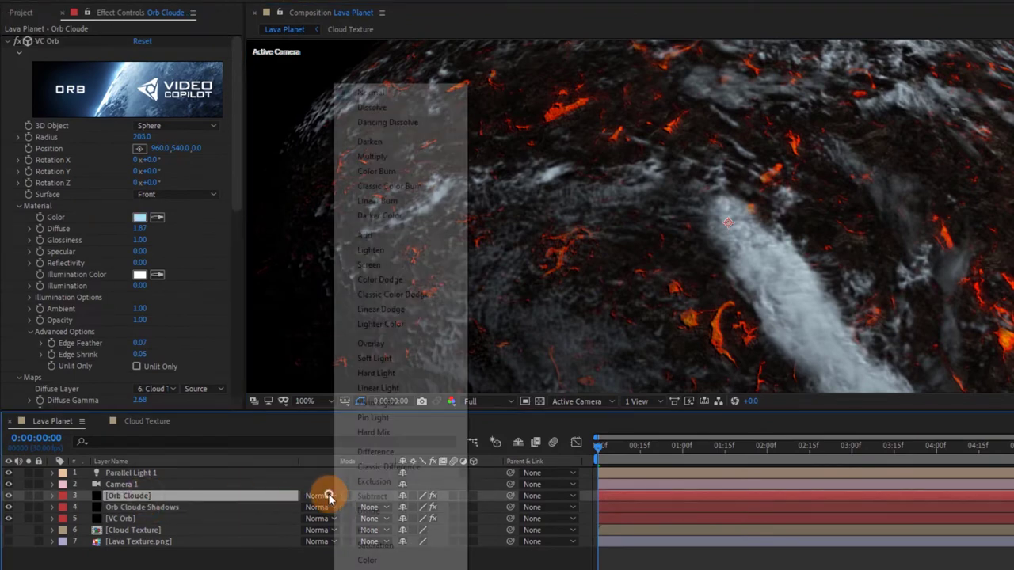
left_click(401, 241)
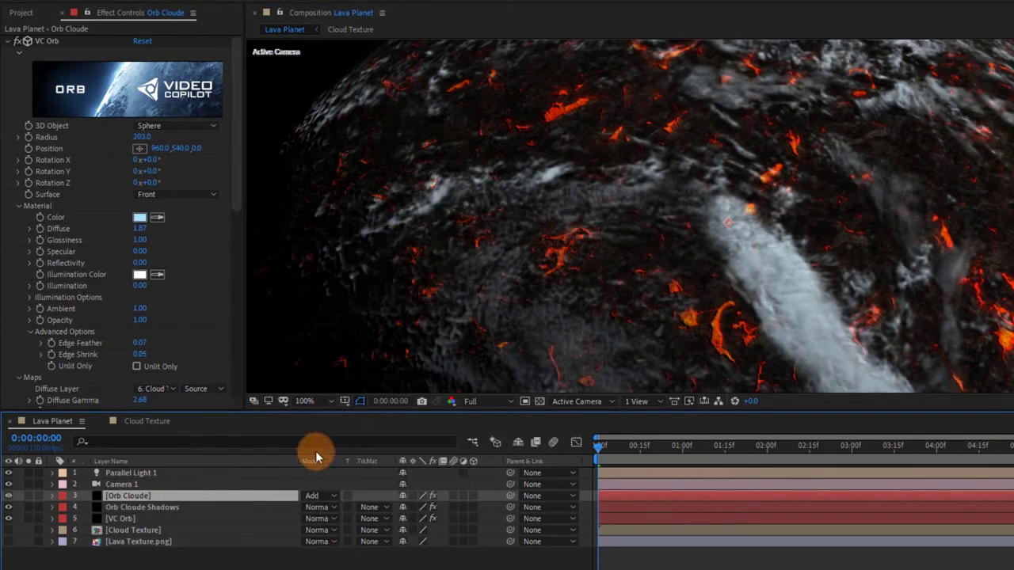
left_click(317, 496)
left_click(389, 235)
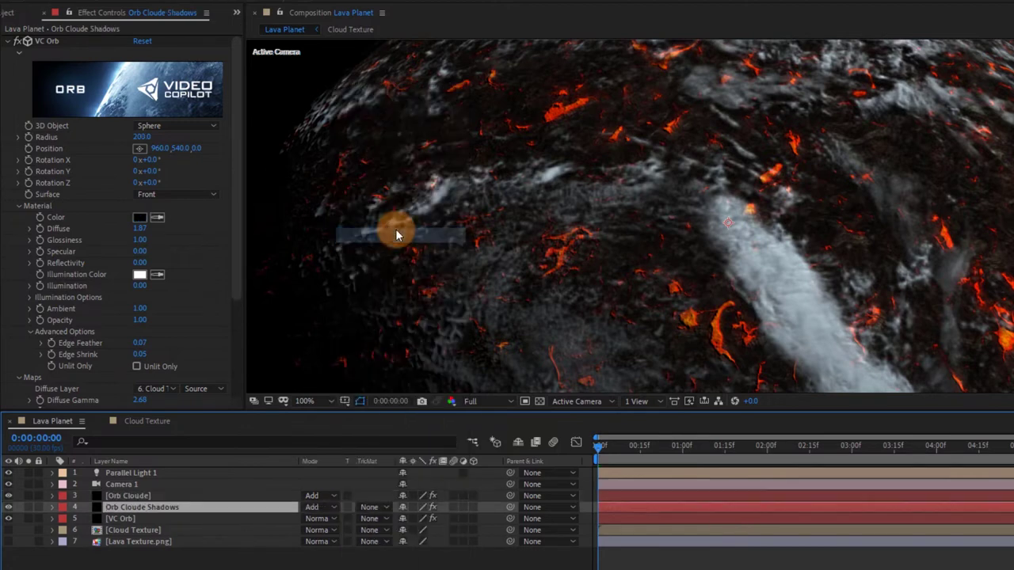
Raise the shadow layer's Diffuse to about 2.13 and switch it to Normal blending.
scroll(602, 216, "down", 2)
left_click_drag(602, 215, 526, 269)
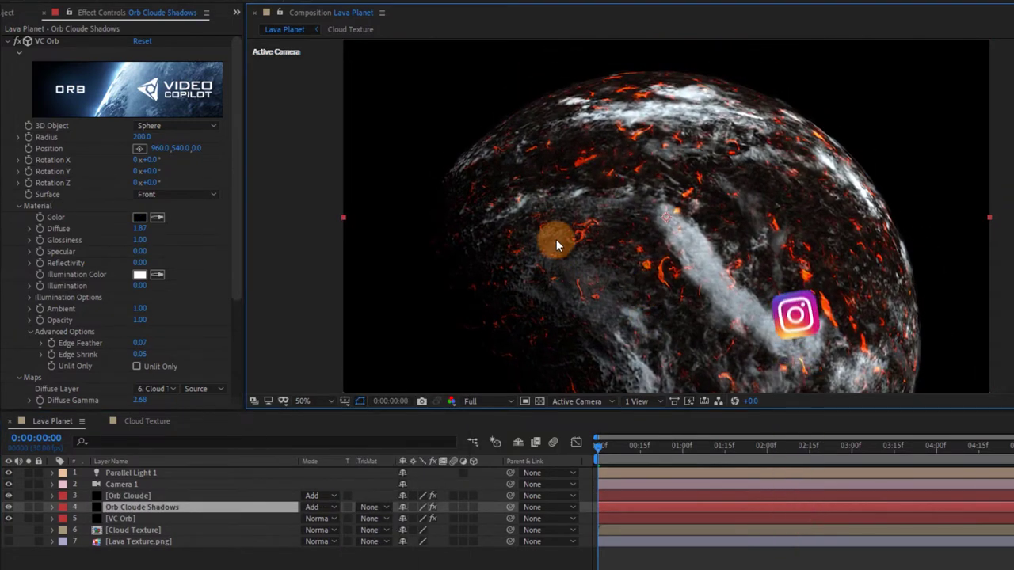
left_click(145, 228)
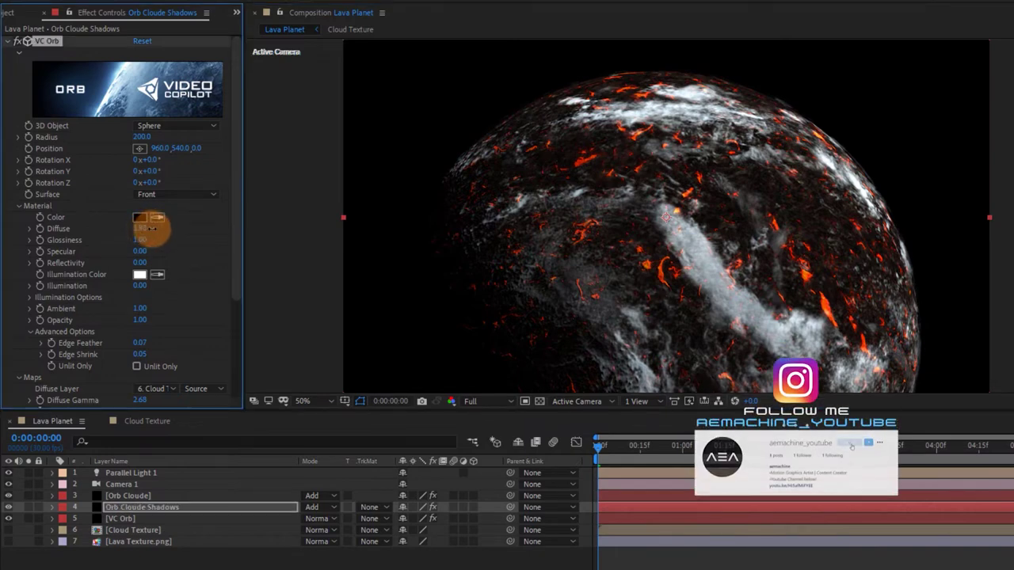
left_click_drag(28, 513, 10, 513)
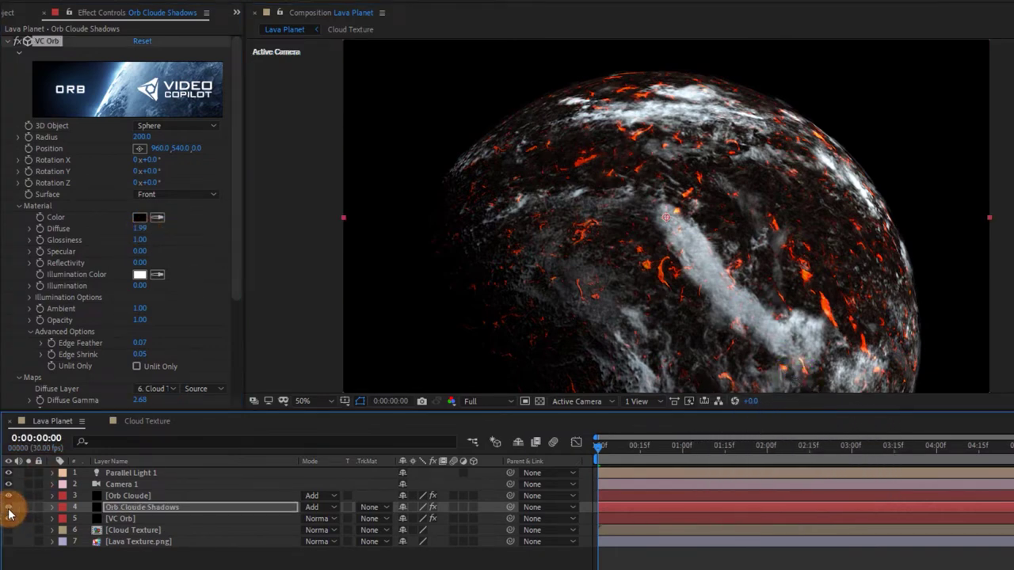
left_click(312, 507)
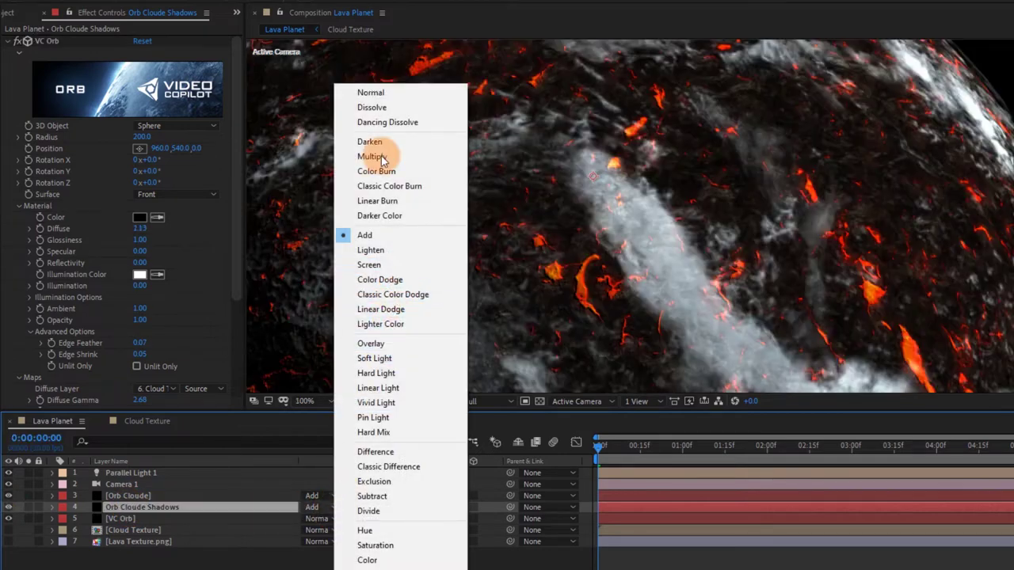
left_click(401, 93)
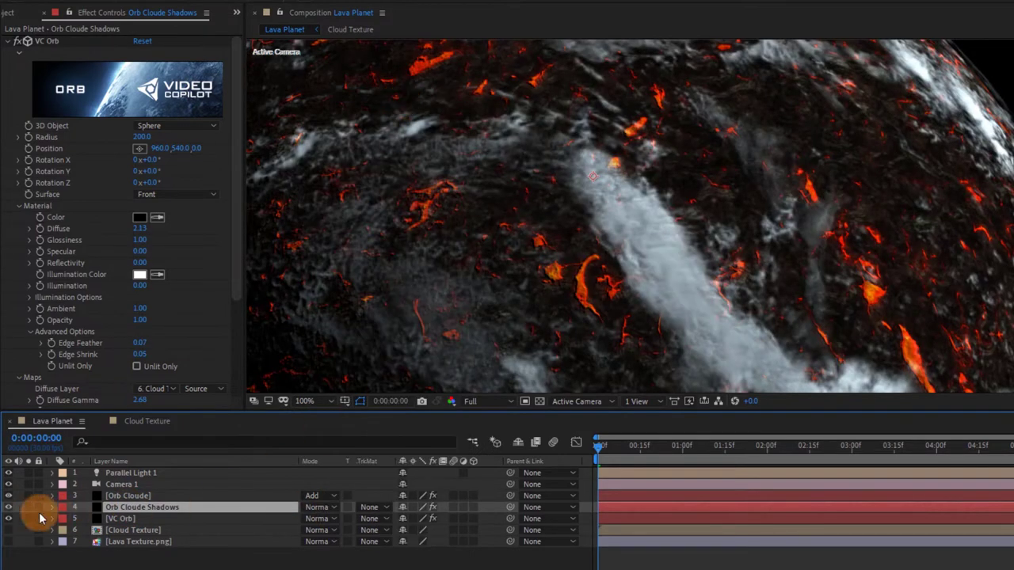
Toggle the cloud shadows on and off to compare, fit the planet, and select Orb Cloude.
left_click(10, 508)
left_click(9, 508)
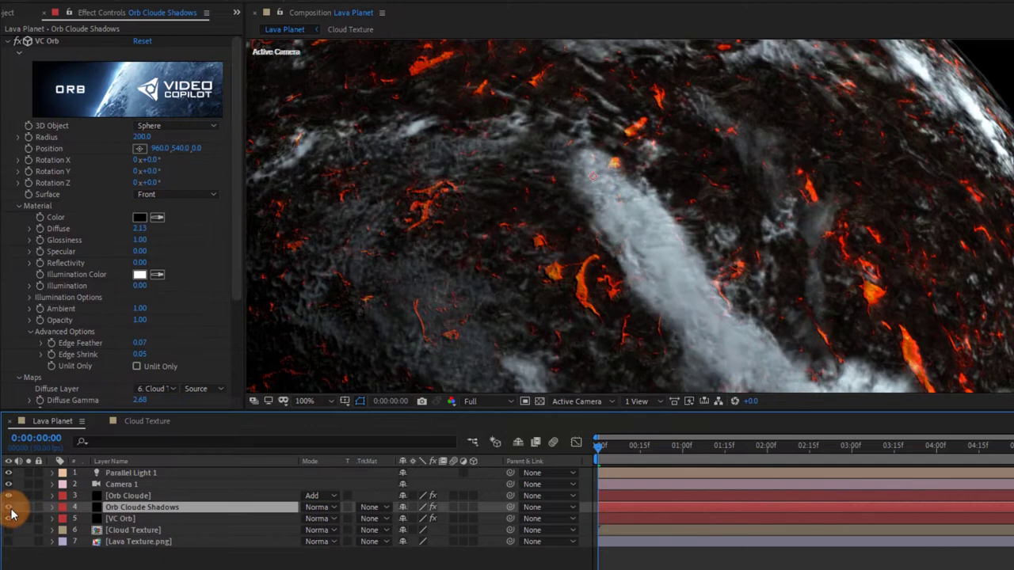
left_click(9, 508)
left_click(10, 508)
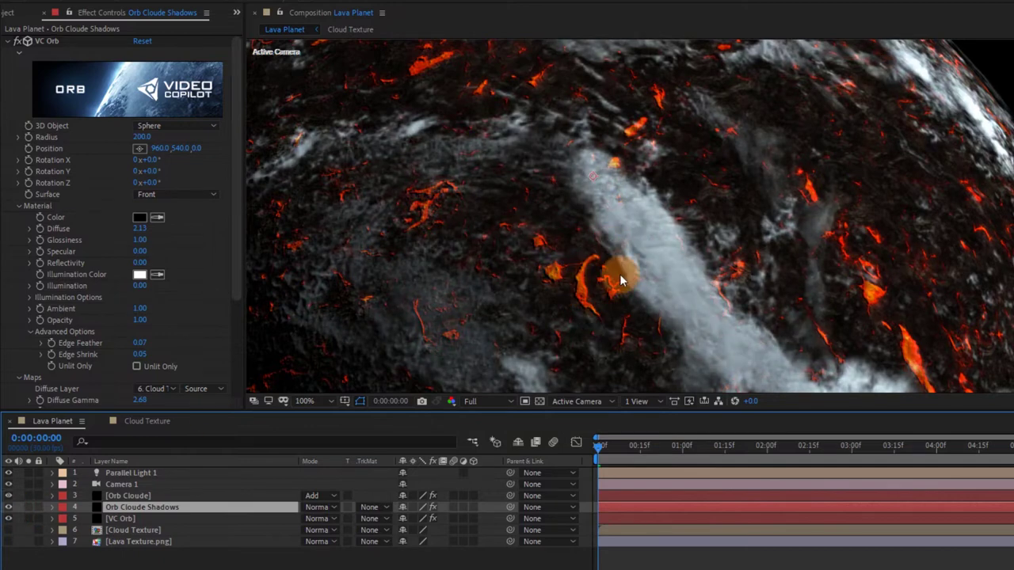
key("shift+slash")
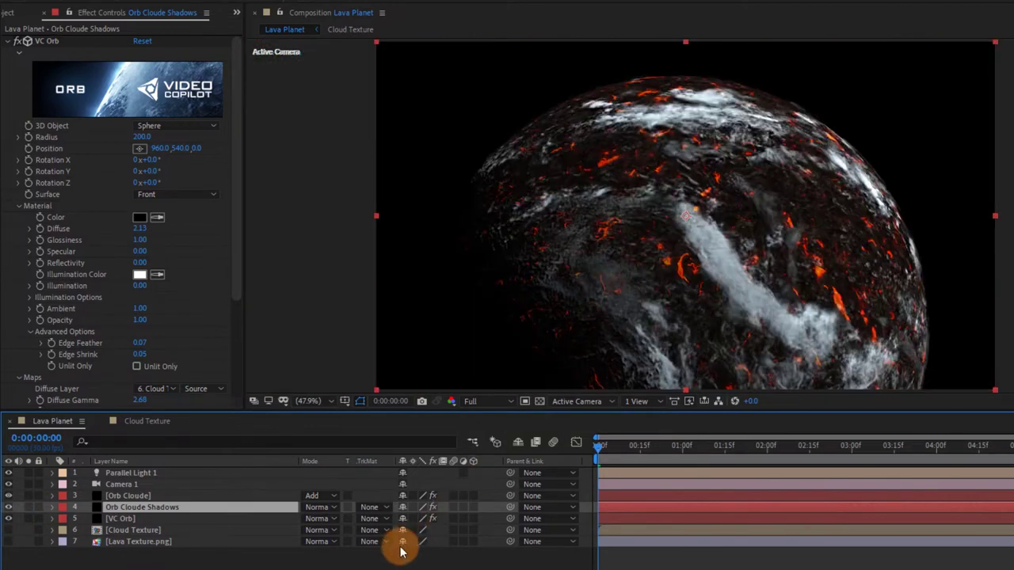
left_click(171, 553)
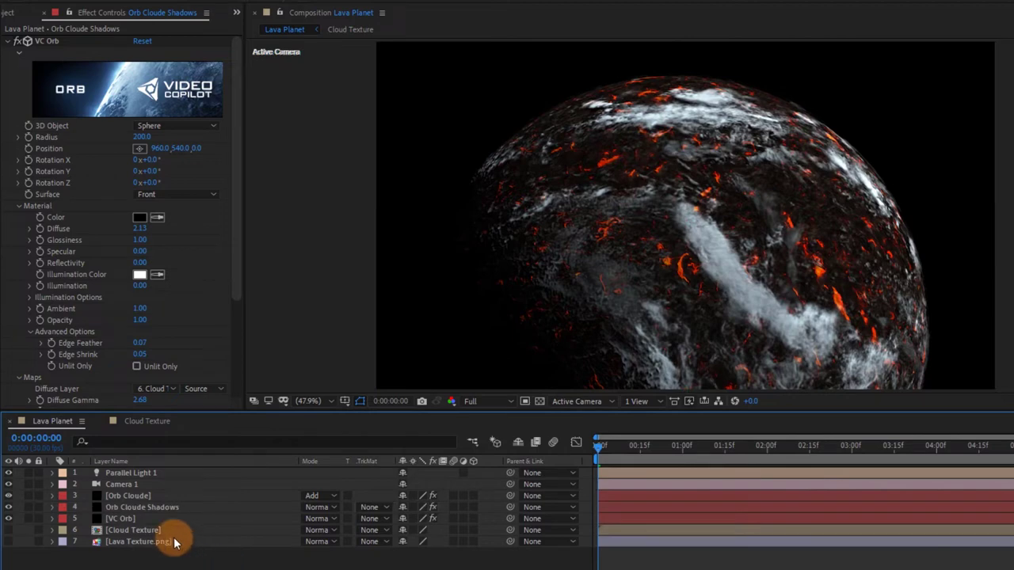
left_click(131, 496)
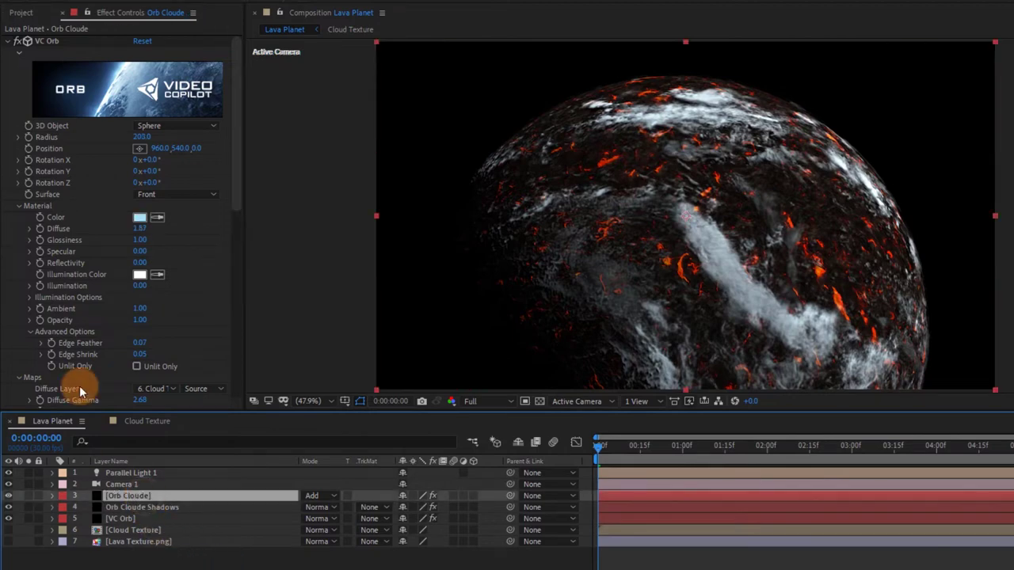
Lower the Orb Cloude Curves point slightly to soften the brightening.
left_click(9, 41)
left_click_drag(69, 225, 71, 227)
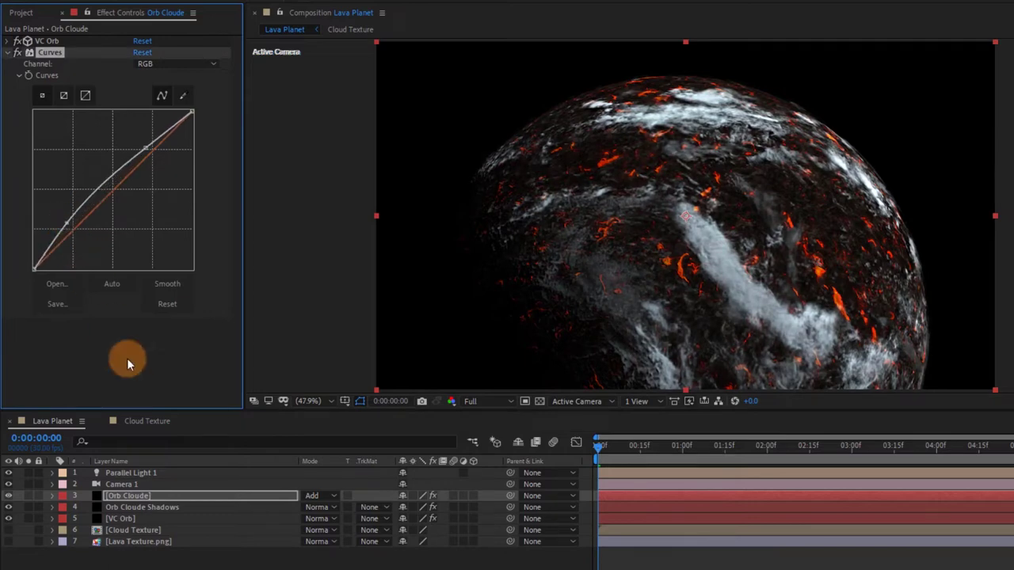
left_click(130, 498)
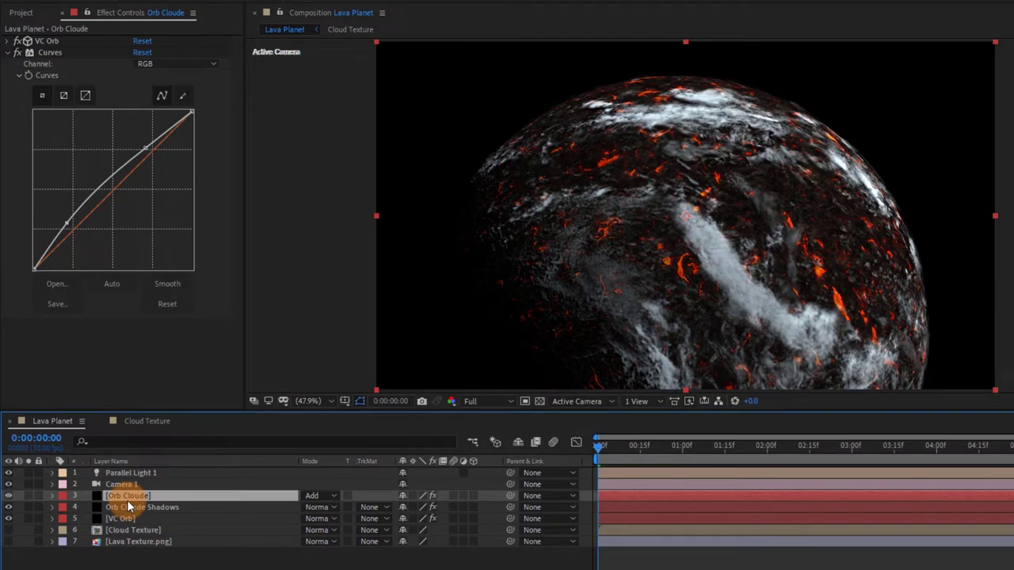
Add a new black solid named Haze to the Lava Planet comp.
right_click(116, 553)
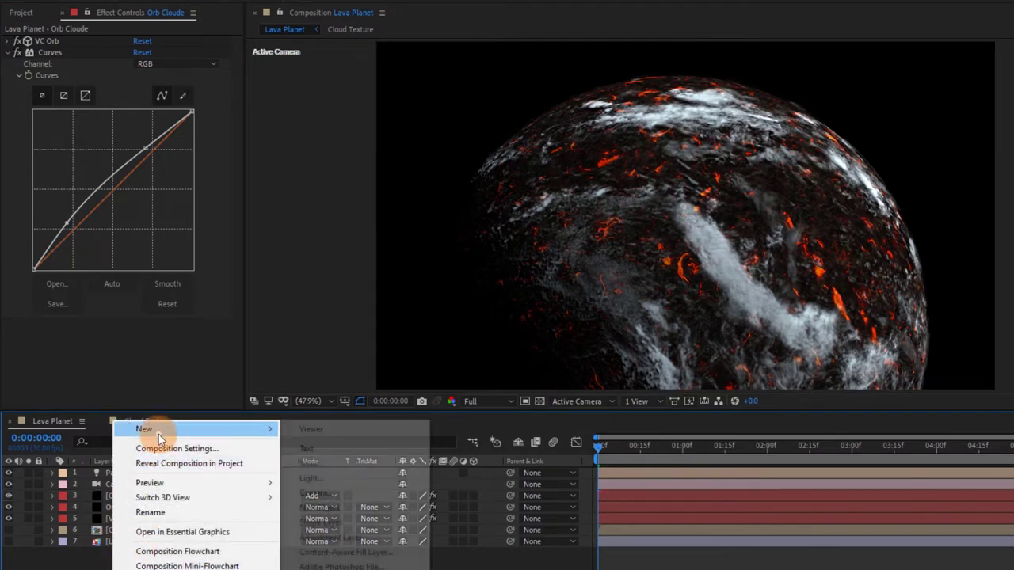
mouse_move(146, 428)
left_click(349, 464)
type("Haze")
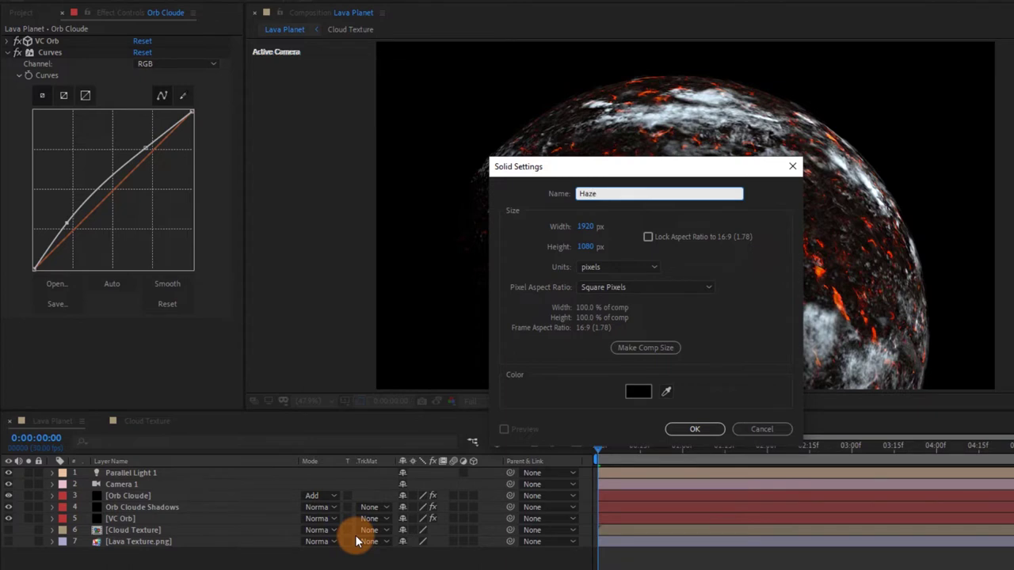
key("Return")
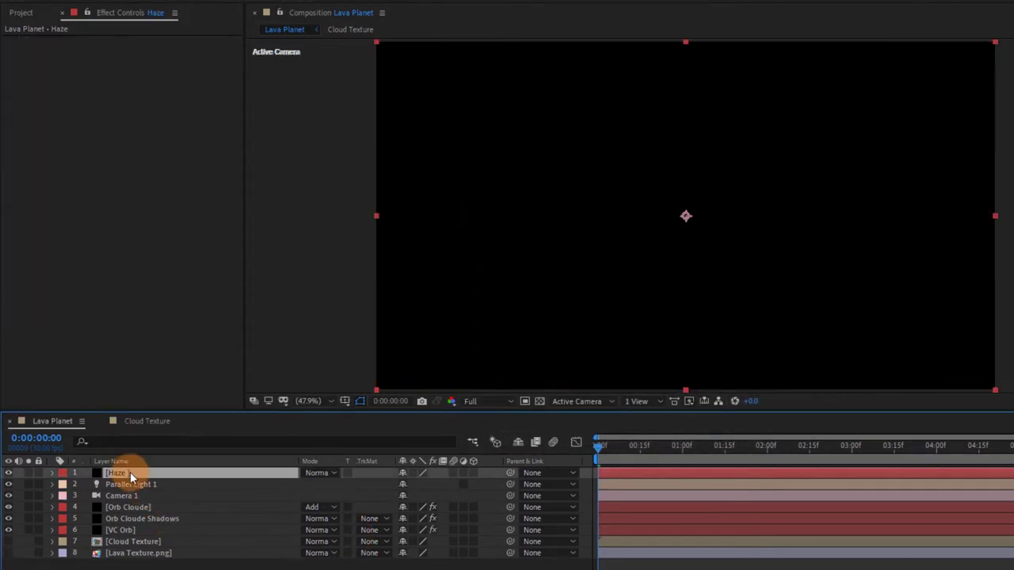
Apply VC Orb to the Haze solid and set its Specular to 0.
key("ctrl+space")
type("v")
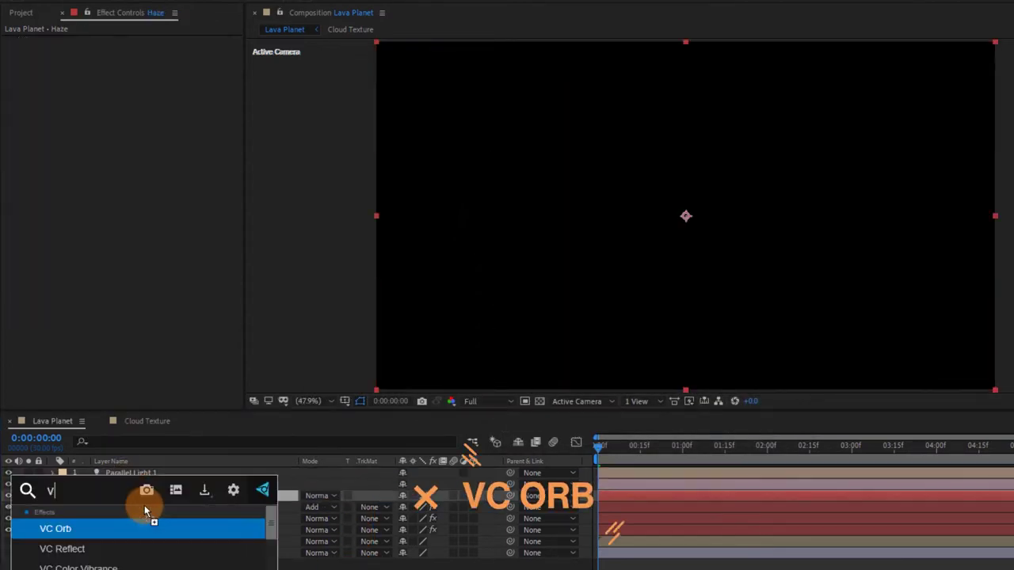
type("c")
key("Return")
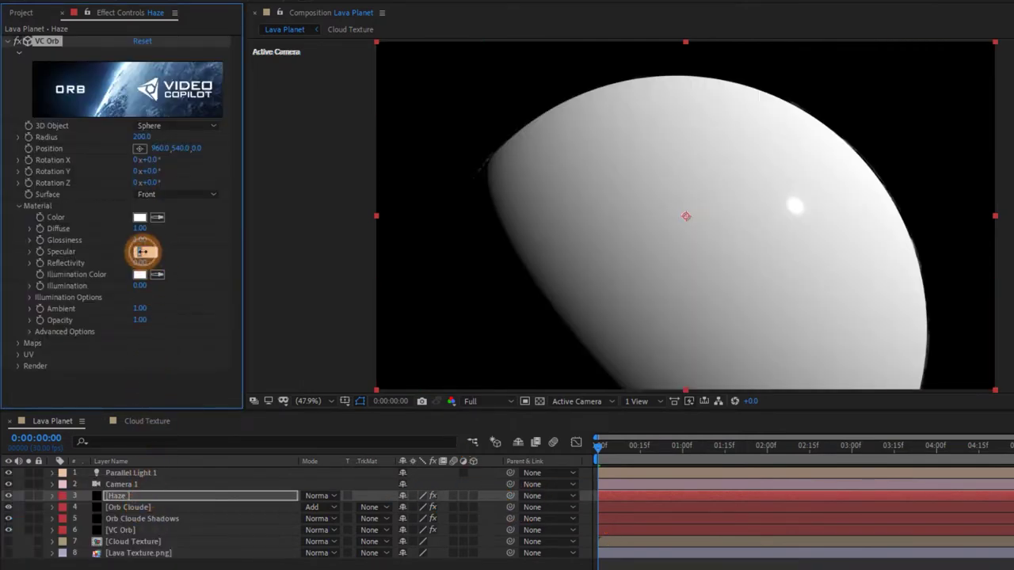
type("0")
key("Return")
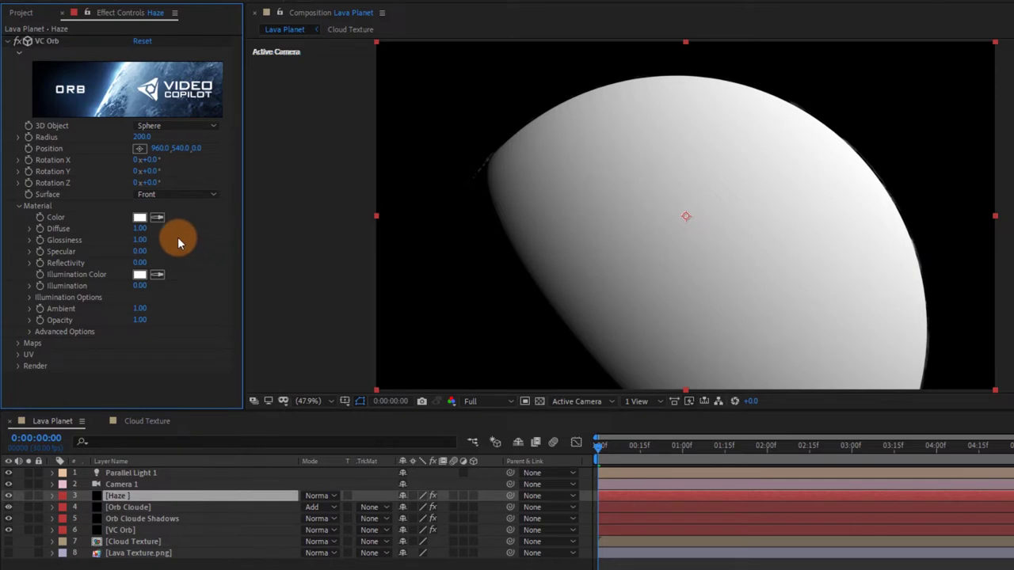
Give Haze's VC Orb an FF8F34 orange Illumination Color, raised Illumination, and Diffuse 0.
left_click(140, 275)
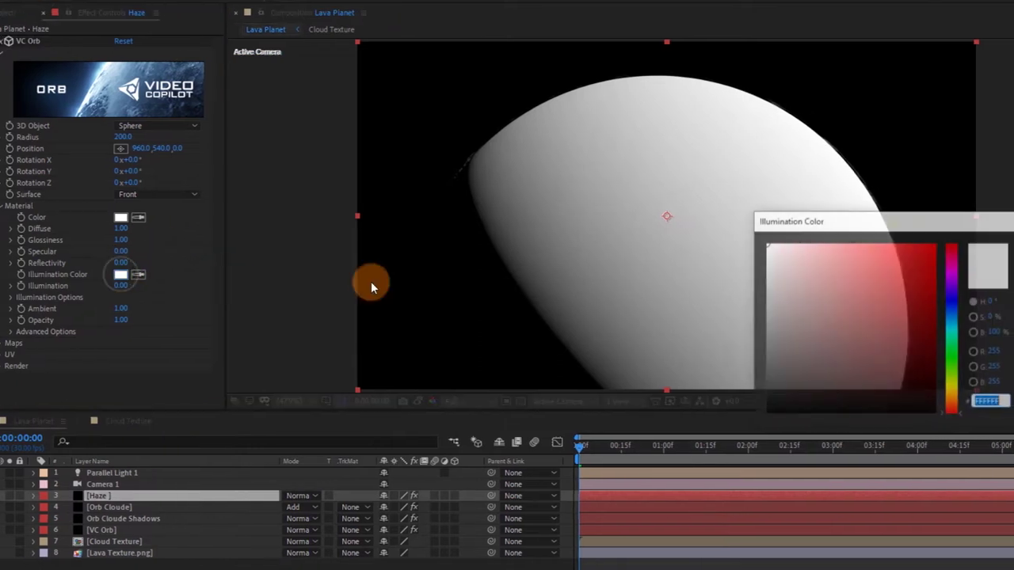
left_click_drag(851, 408, 852, 401)
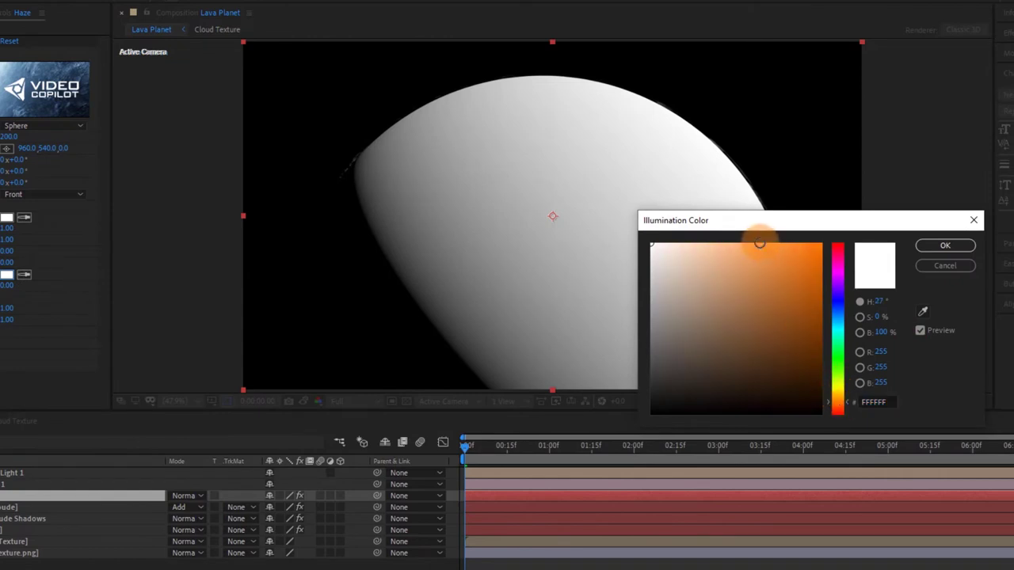
left_click(789, 244)
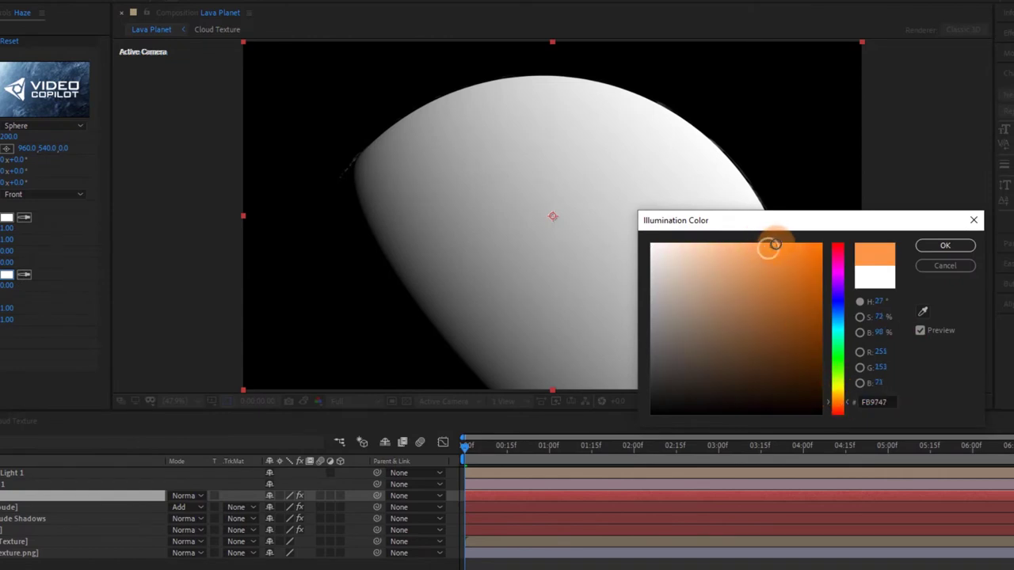
left_click(929, 246)
left_click_drag(141, 290, 189, 286)
left_click_drag(160, 250, 186, 250)
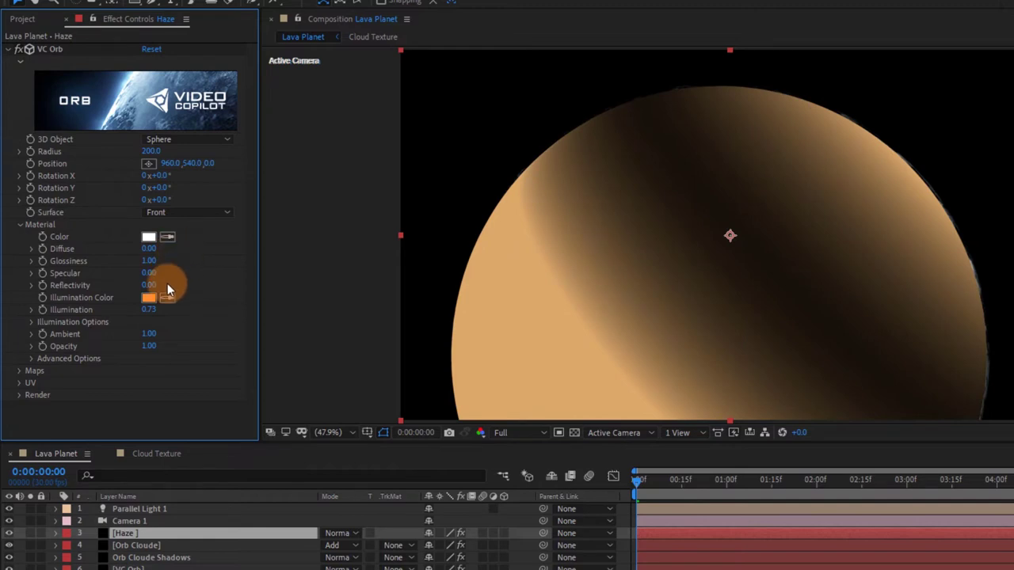
left_click_drag(148, 309, 159, 309)
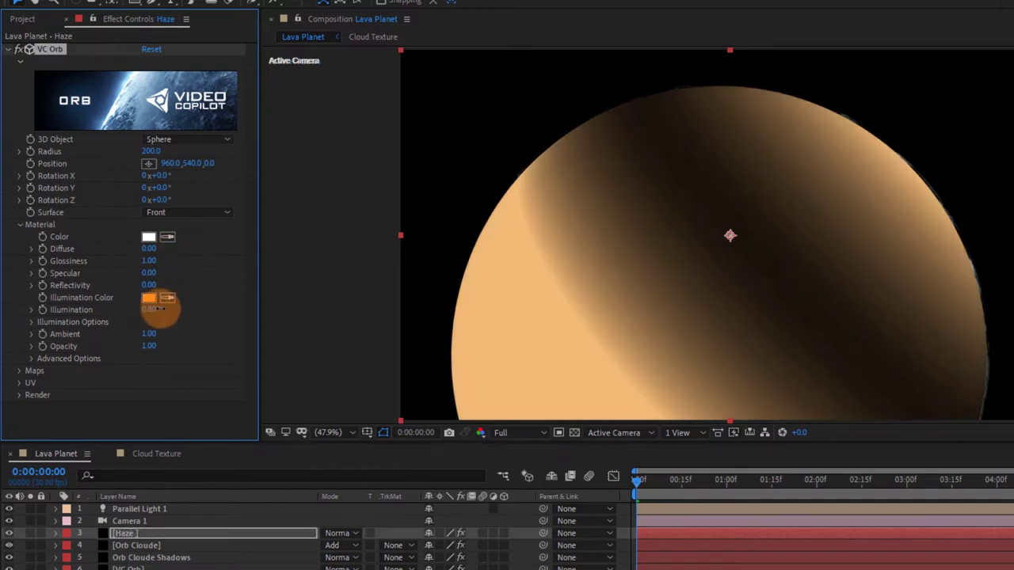
Set Haze's Fresnel 1, Fresnel Bias 2.25, Shadow/Light 1 and Shadow/Light Contrast 2.40.
left_click(30, 323)
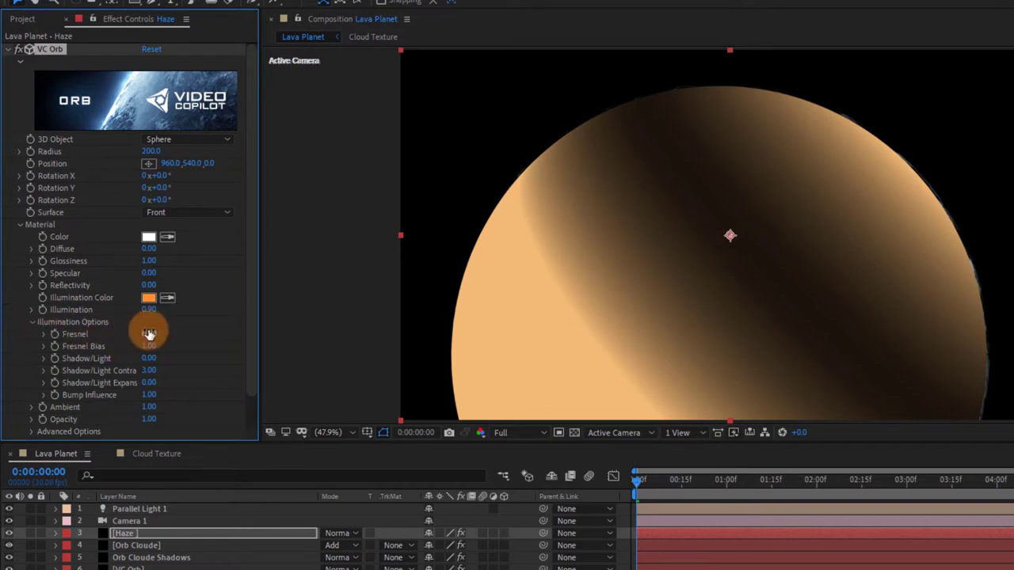
left_click_drag(148, 333, 238, 359)
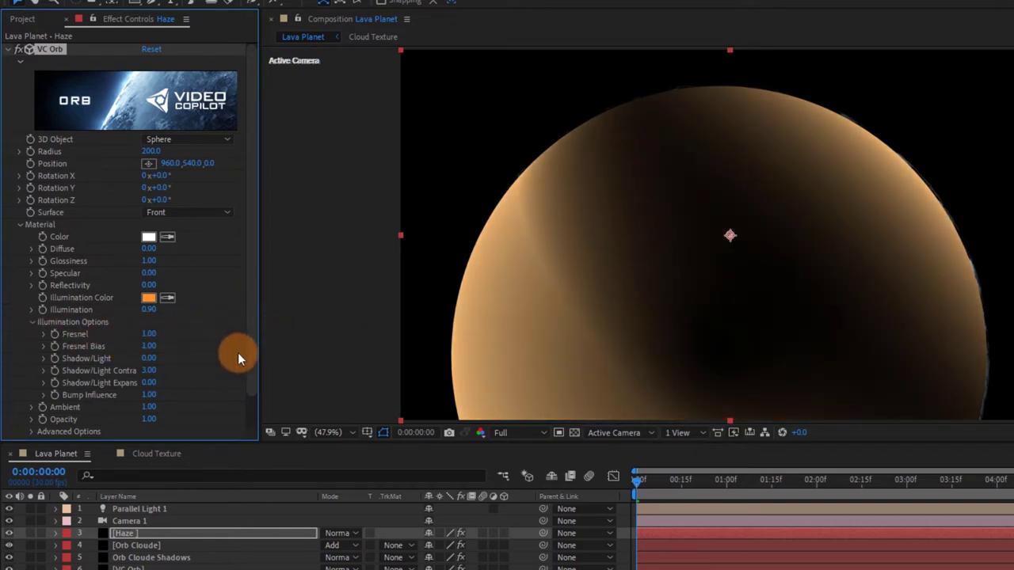
left_click_drag(145, 350, 319, 348)
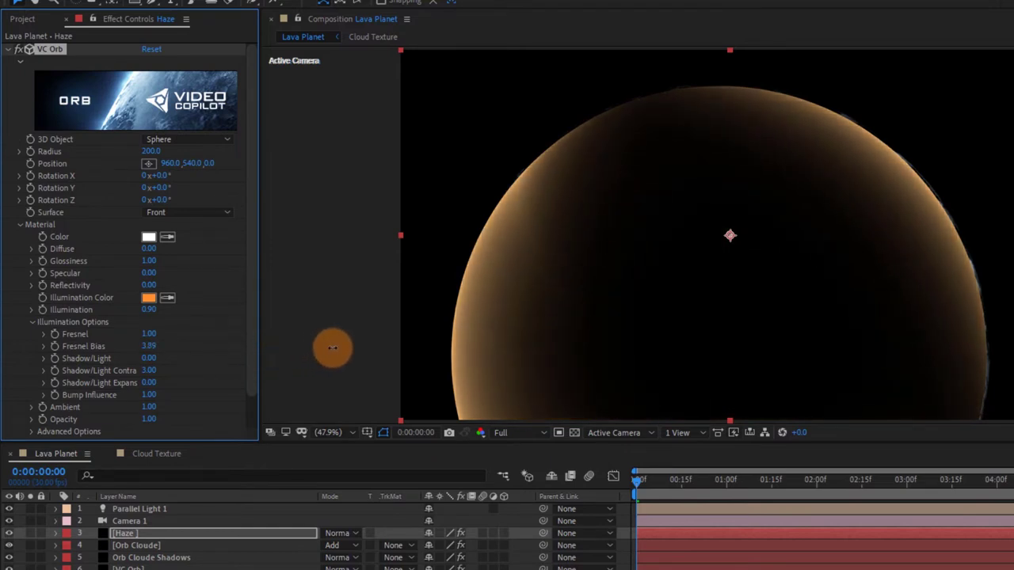
left_click_drag(148, 362, 233, 357)
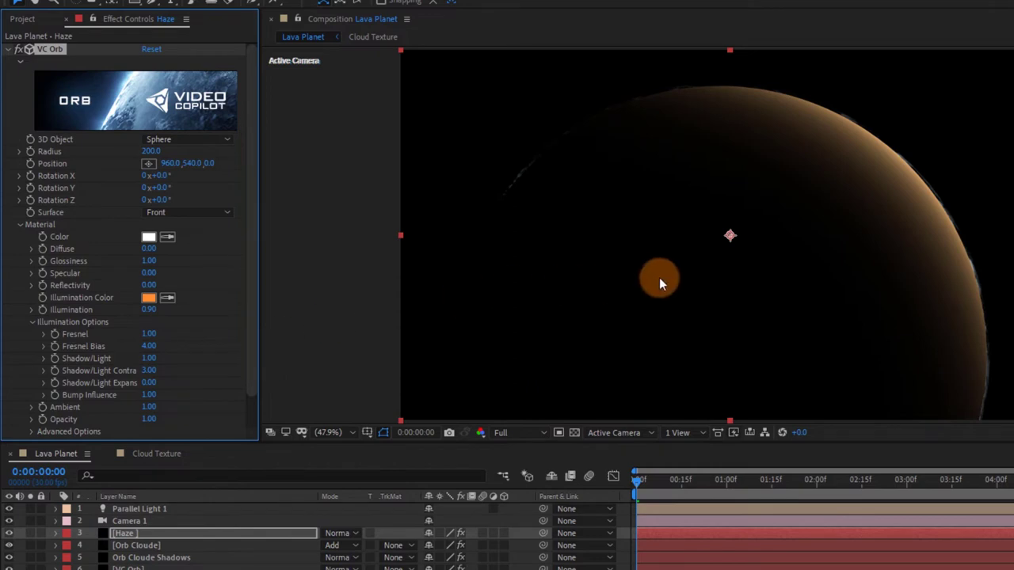
left_click_drag(657, 278, 489, 261)
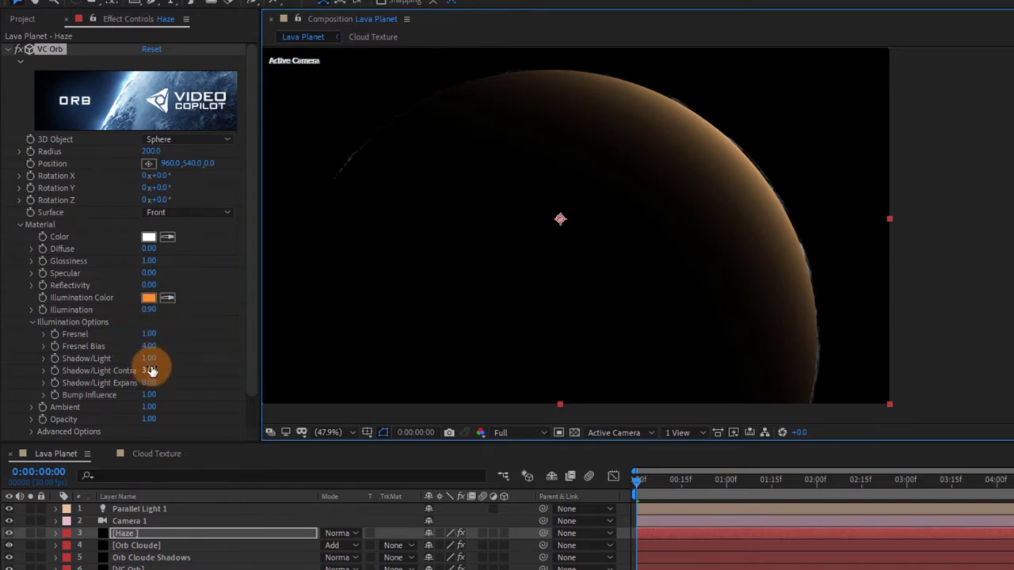
mouse_move(152, 366)
left_mouse_down()
mouse_move(94, 371)
mouse_move(110, 369)
mouse_move(32, 359)
mouse_move(79, 346)
left_mouse_up()
Shift Haze's illumination colour to a warmer, deeper orange.
left_click(148, 297)
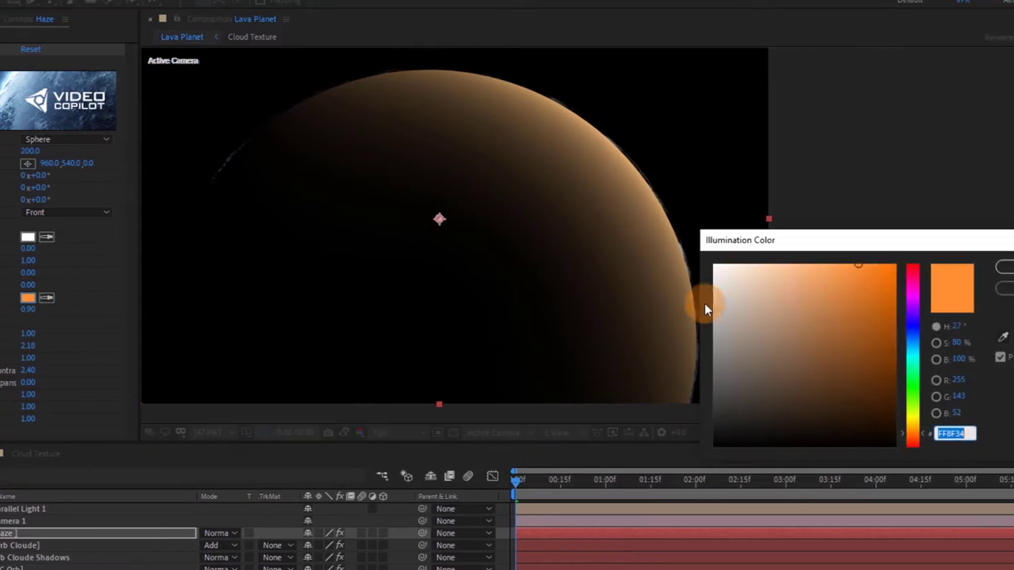
left_click_drag(860, 267, 871, 261)
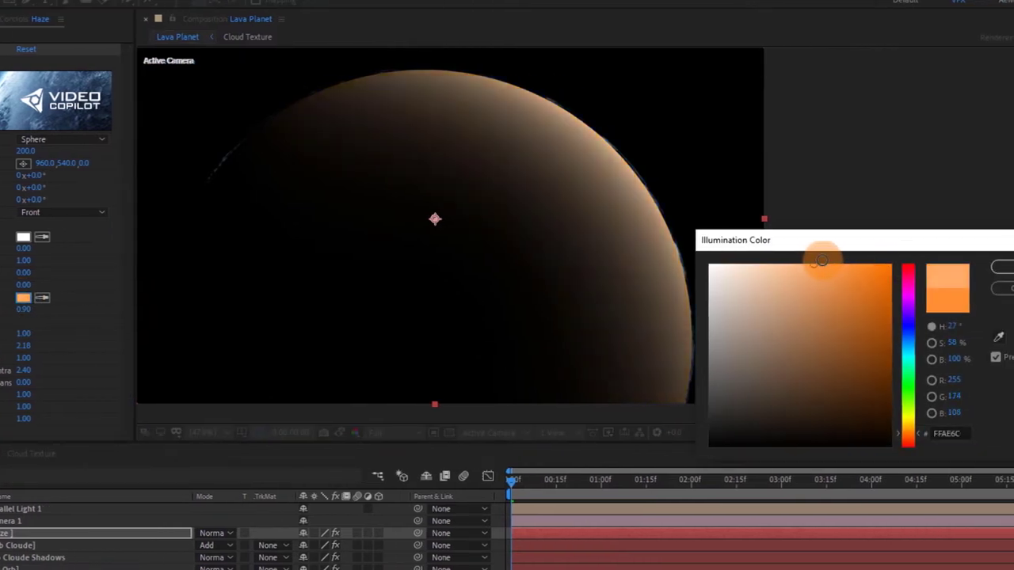
left_click_drag(905, 419, 922, 444)
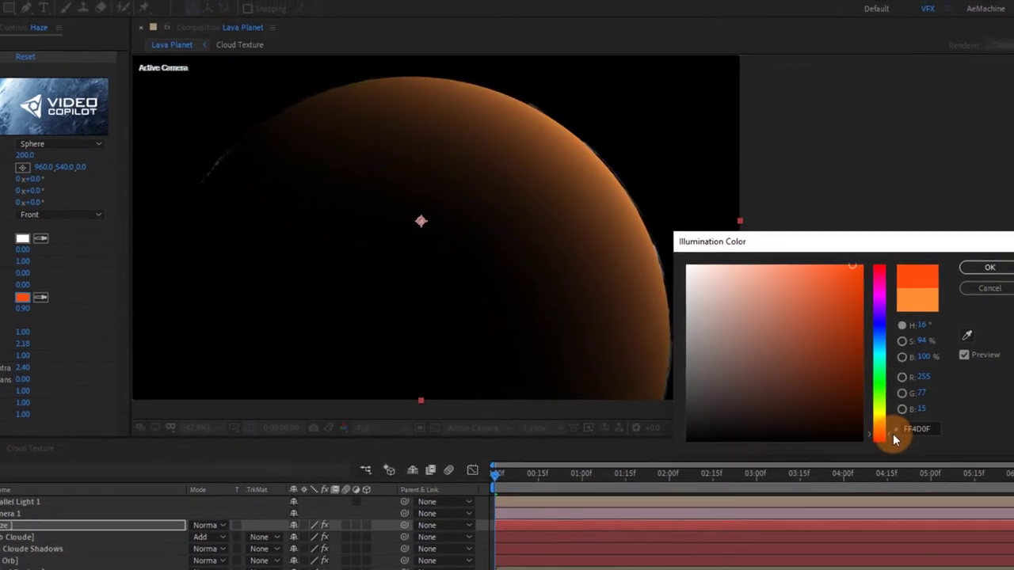
left_click(968, 272)
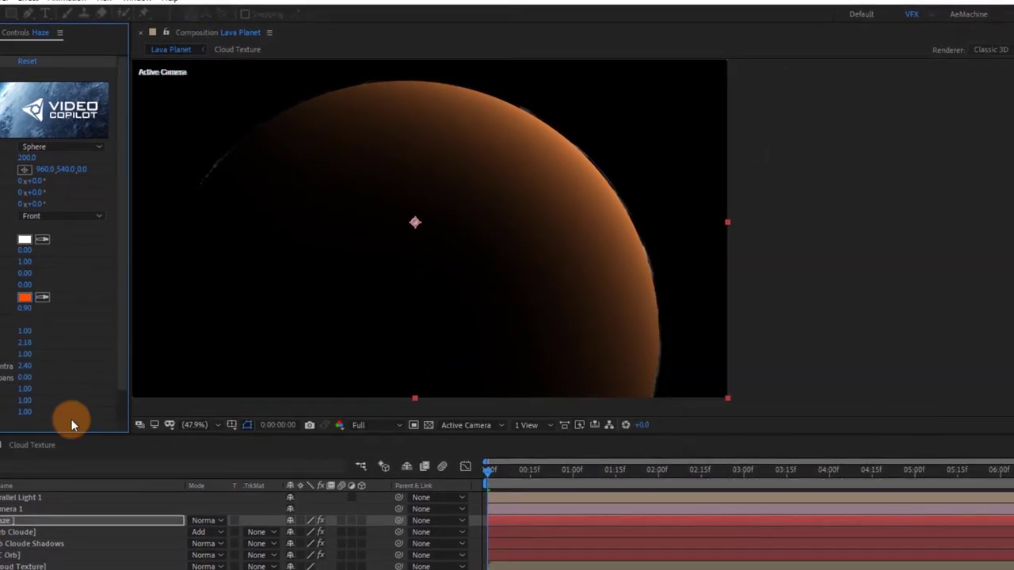
Set the Haze layer's blend mode to Add over the lava planet.
left_click(136, 519)
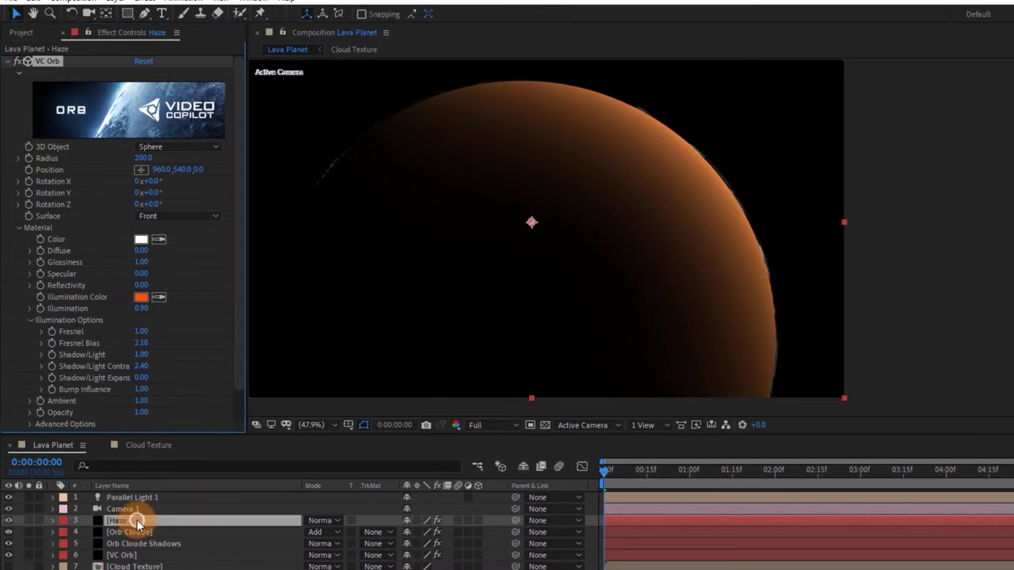
left_click(325, 521)
left_click(414, 266)
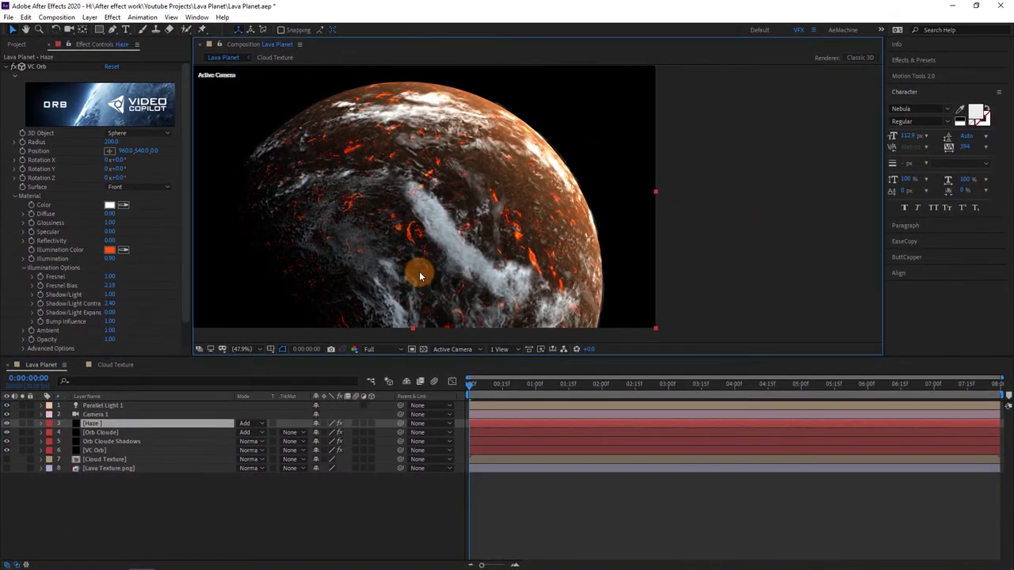
left_click(419, 271)
Lighten Haze's illumination colour to a softer orange.
left_click(107, 251)
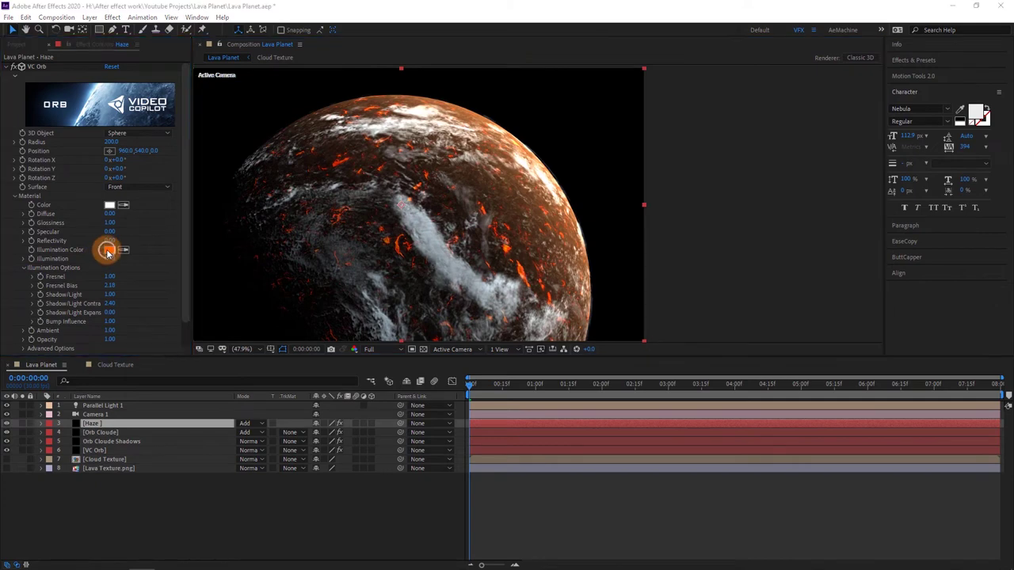
left_click_drag(716, 227, 706, 220)
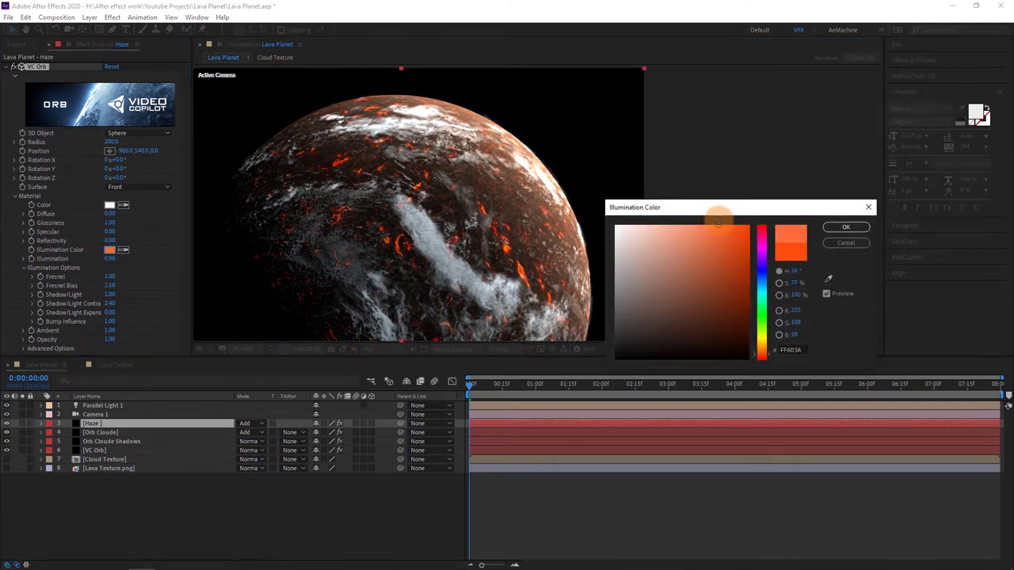
left_click(844, 227)
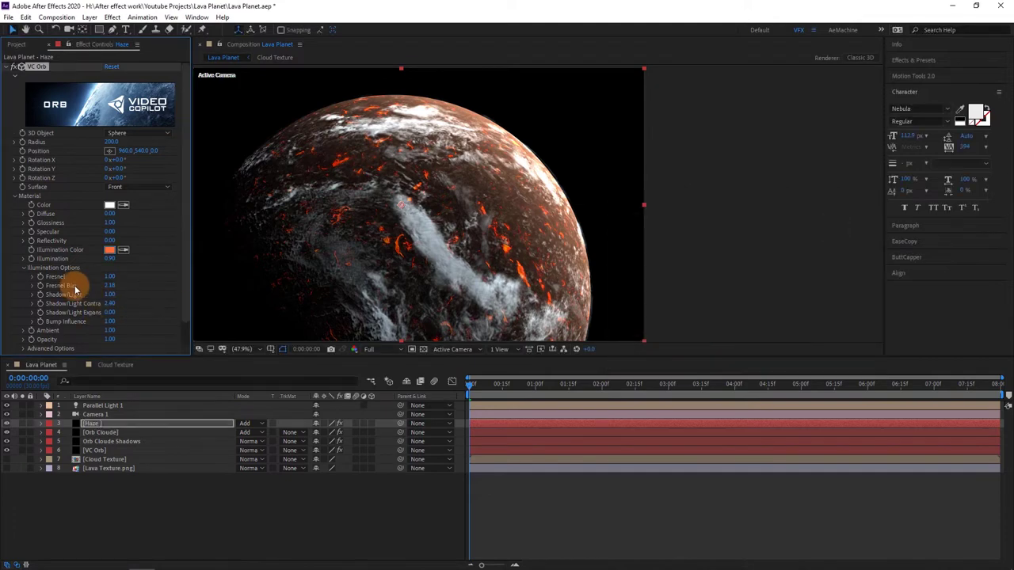
scroll(585, 182, "up", 3)
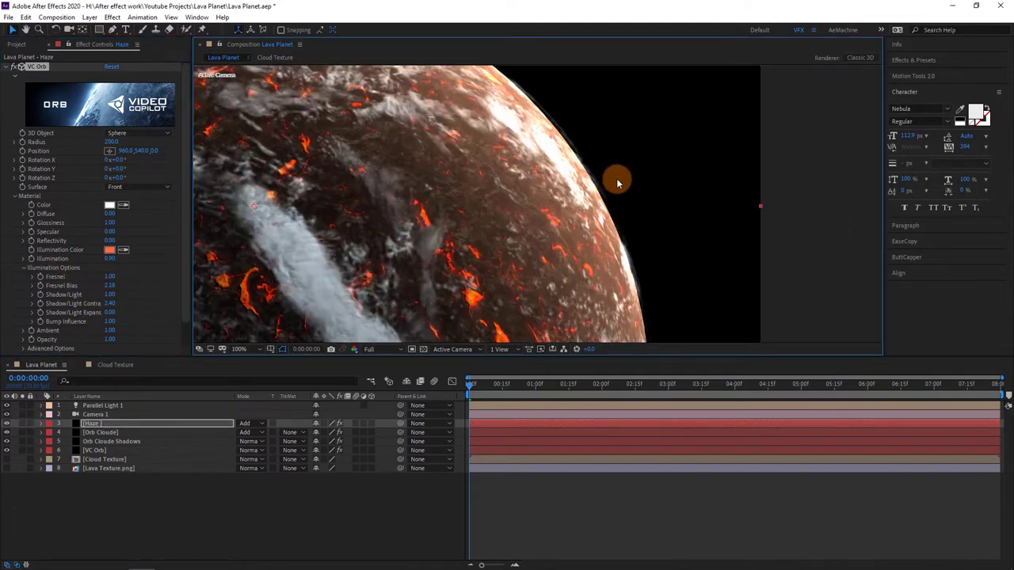
left_click_drag(616, 182, 480, 220)
Give Orb Cloude's VC Orb an Edge Feather of 0.06 and Edge Shrink of 0.07.
key("v")
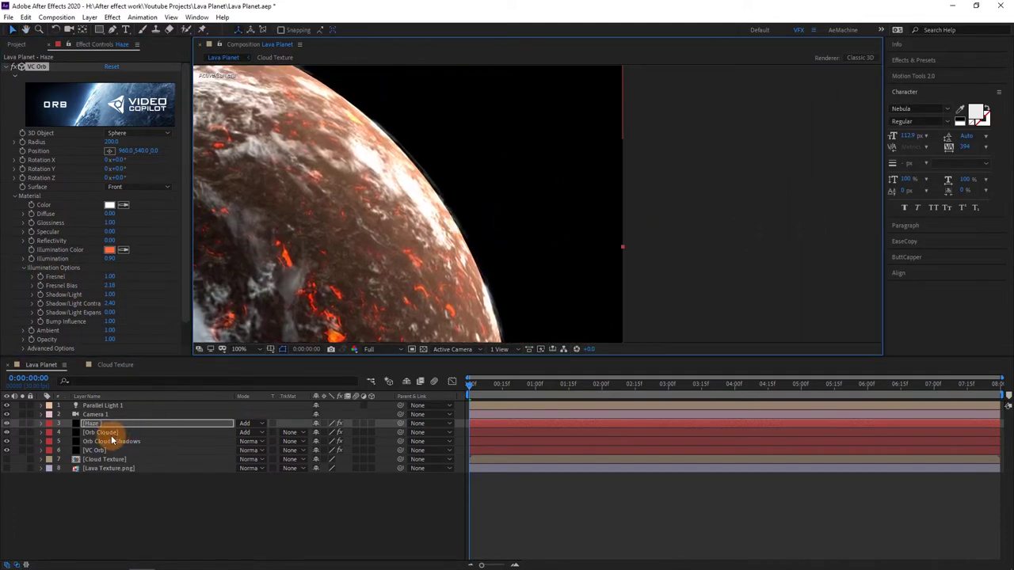
left_click(112, 434)
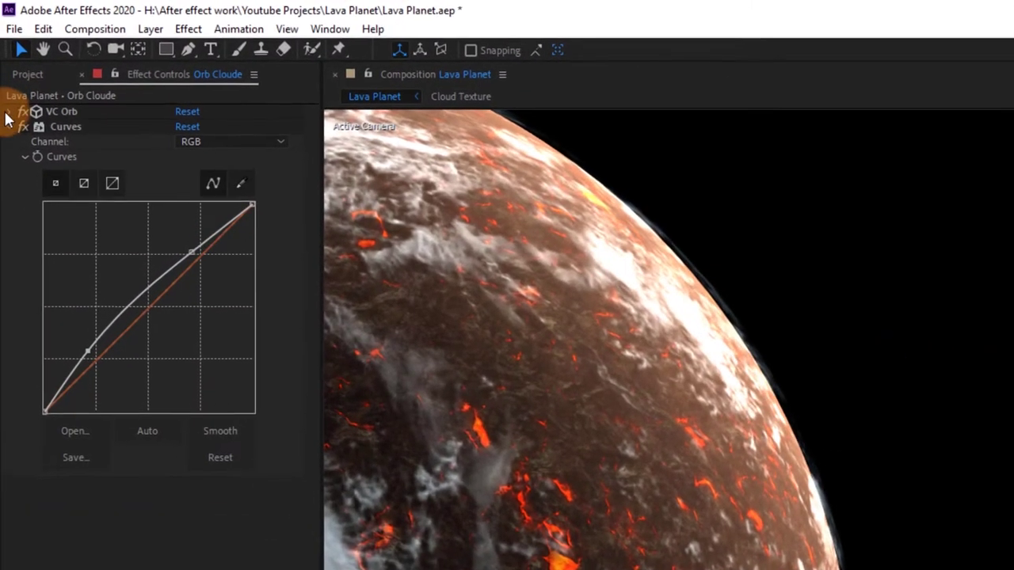
left_click(10, 67)
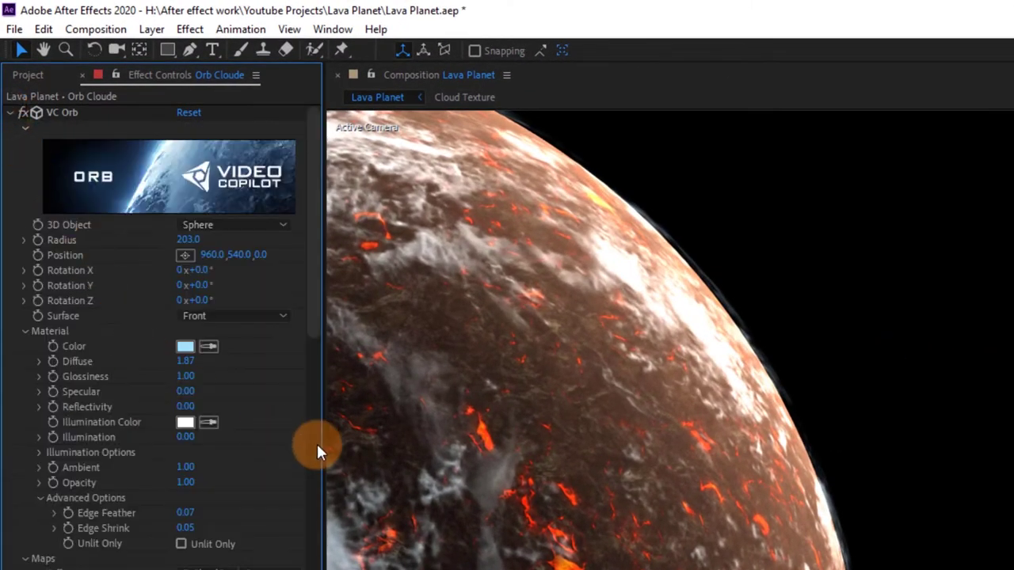
left_click(565, 452)
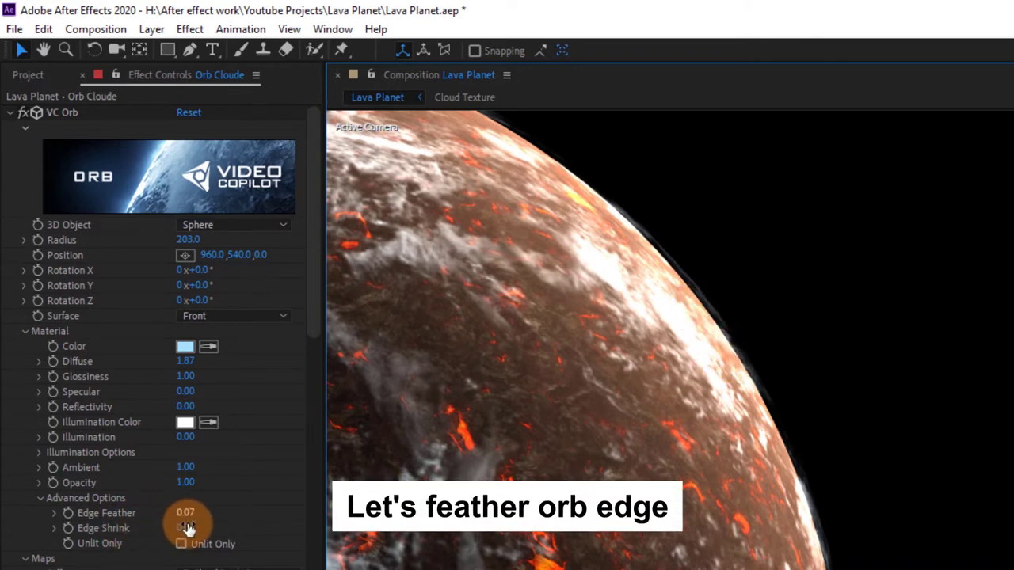
mouse_move(189, 529)
left_mouse_down()
mouse_move(214, 527)
mouse_move(187, 523)
left_mouse_up()
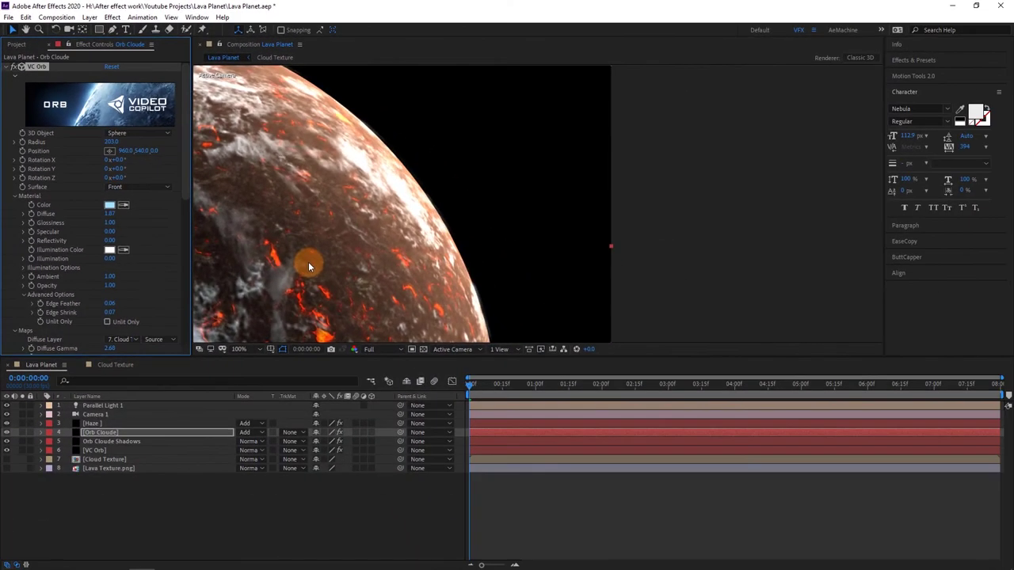
Preview lighter orange, cyan and purple illumination colours on the Haze layer's orb.
left_click(107, 424)
left_click(109, 249)
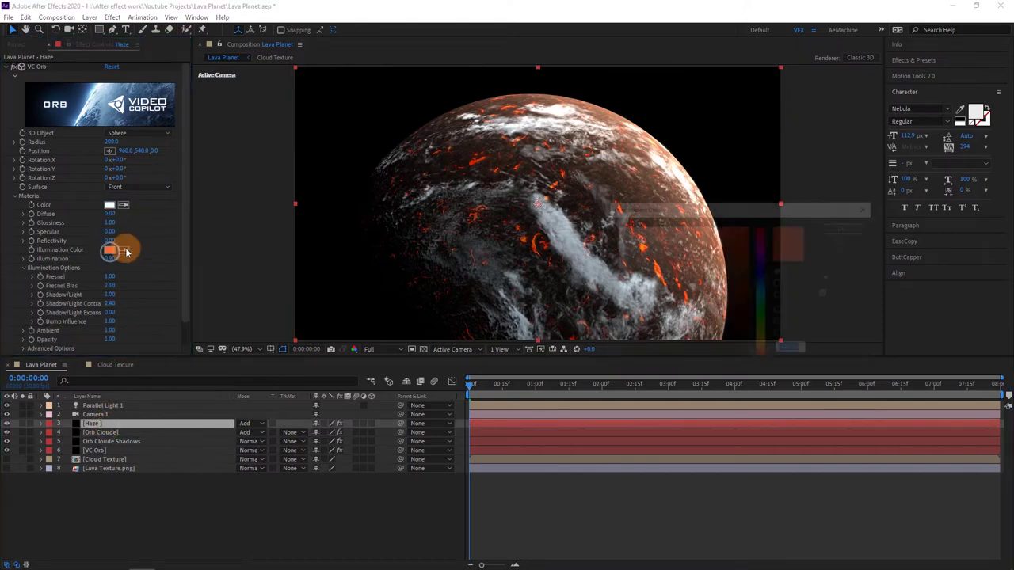
left_click(704, 229)
left_click_drag(691, 227, 736, 227)
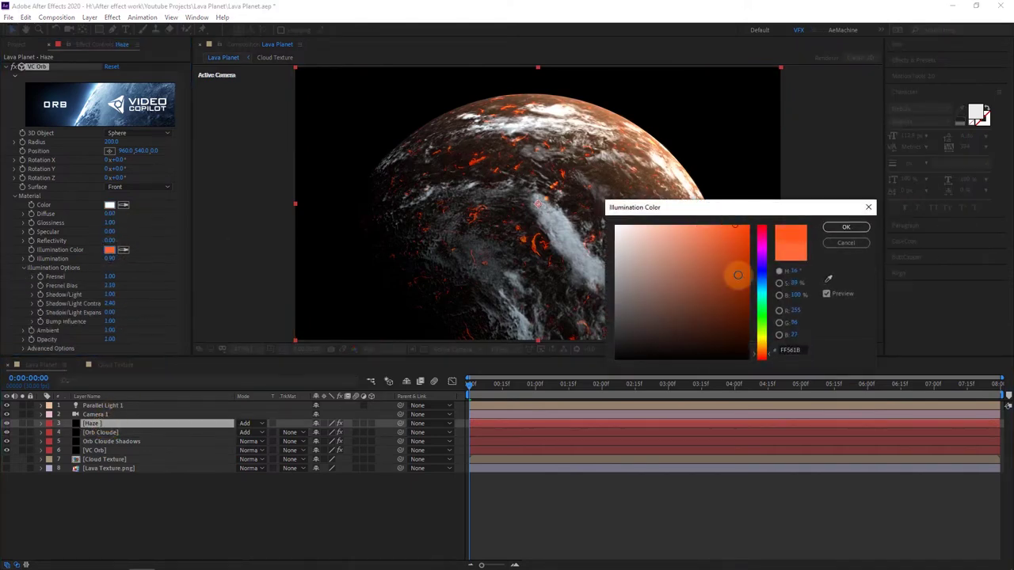
left_click(762, 293)
left_click_drag(766, 293, 774, 267)
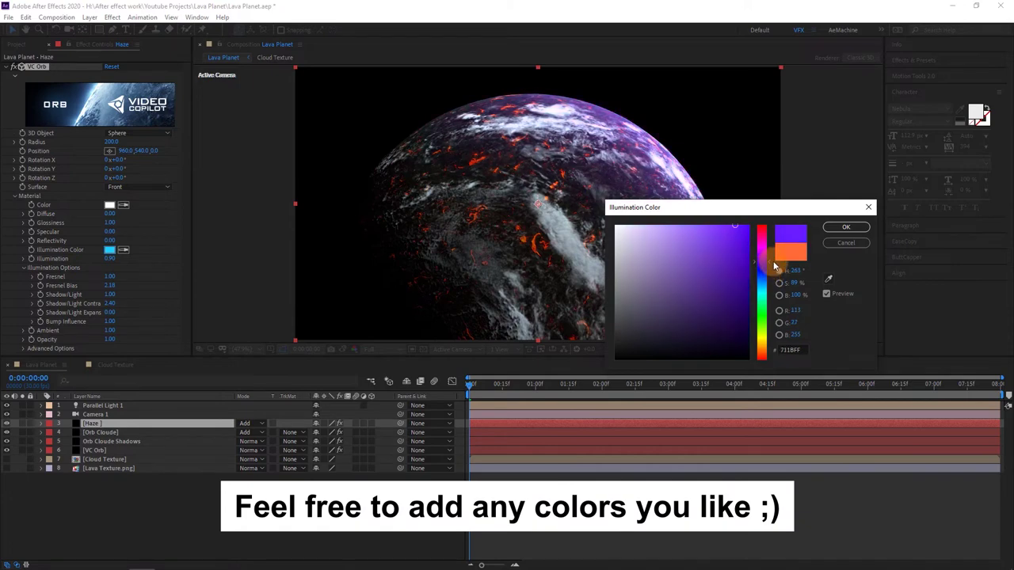
left_click_drag(745, 208, 525, 272)
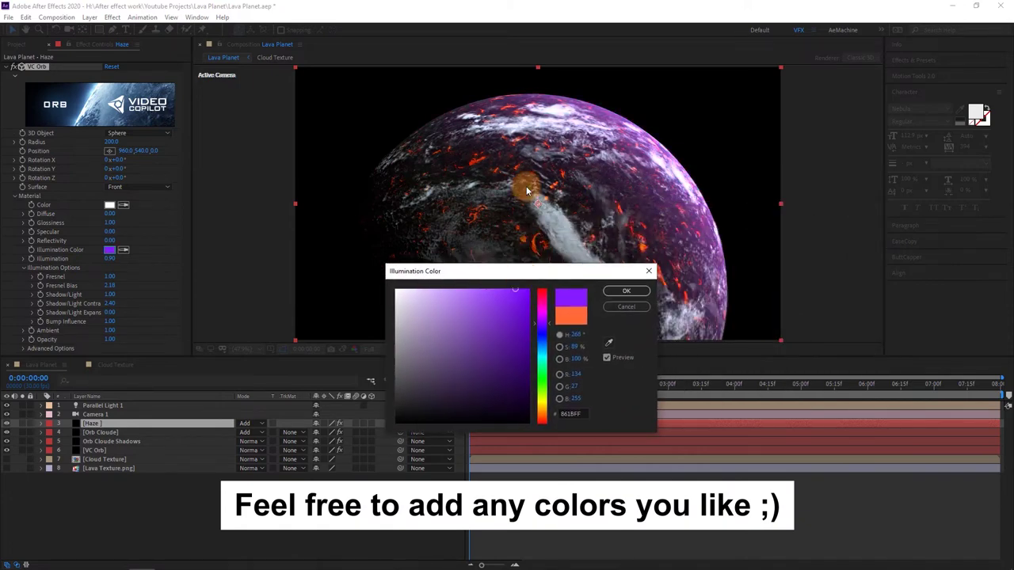
Try a yellow-green, then settle the Haze illumination colour on orange FF7019.
left_click_drag(541, 317, 552, 424)
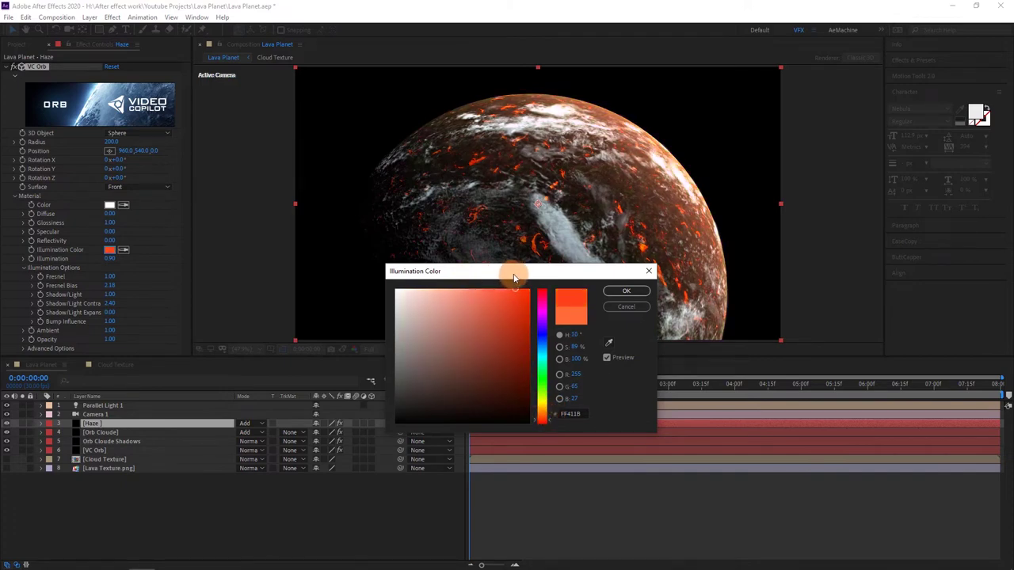
left_click_drag(518, 294, 519, 279)
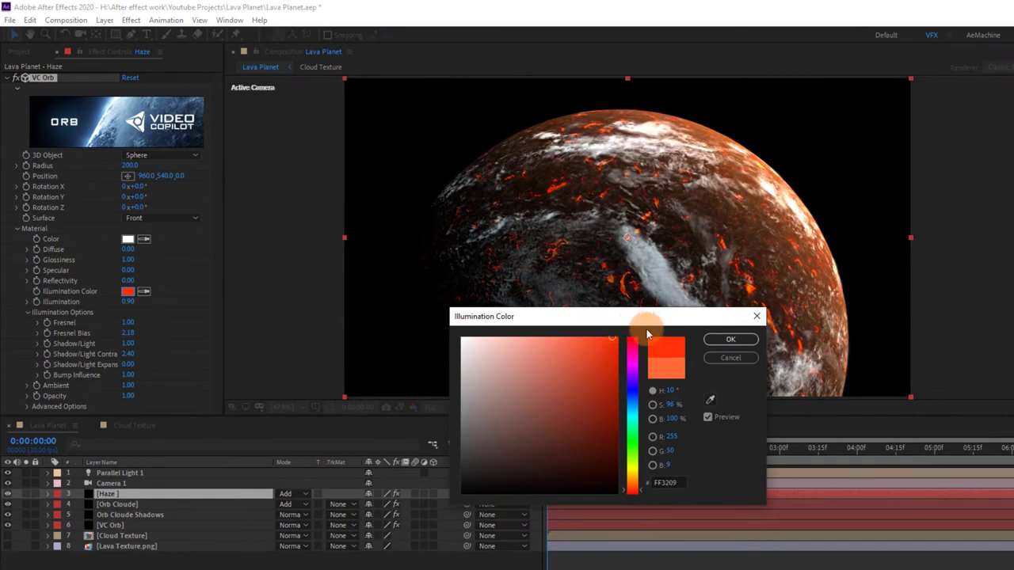
left_click(584, 339)
left_click_drag(584, 338, 602, 338)
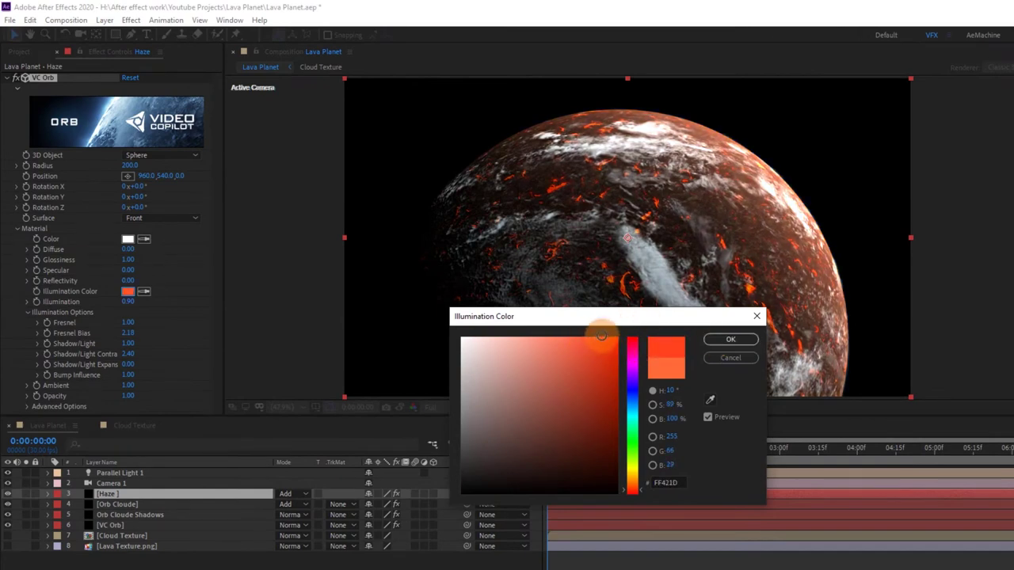
left_click(632, 486)
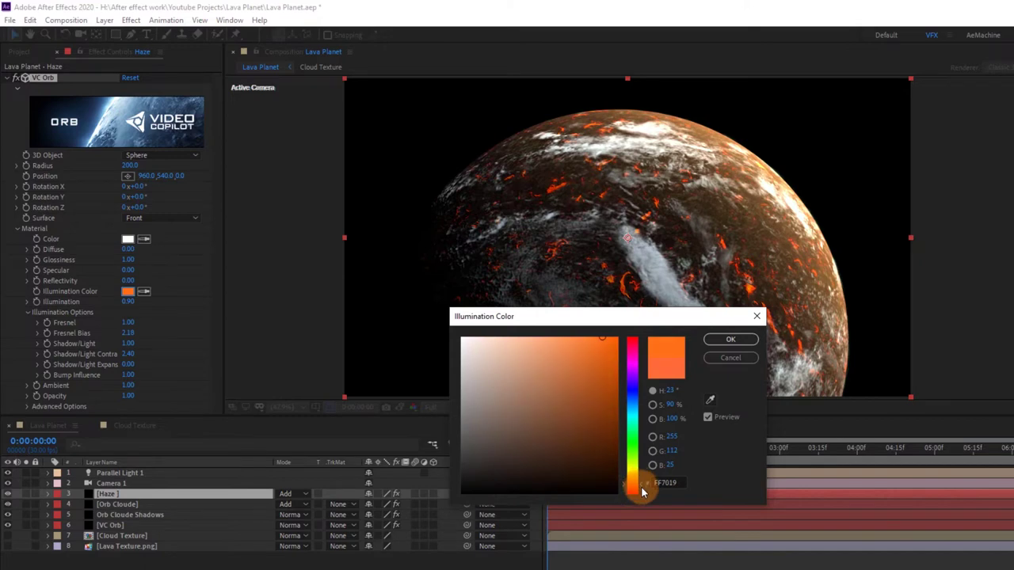
left_click(727, 341)
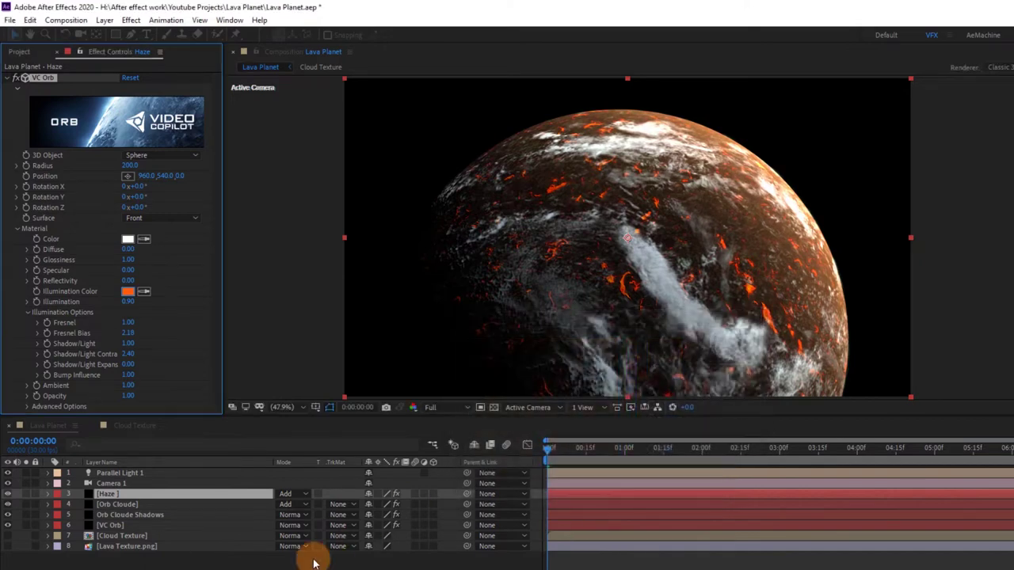
Duplicate the Haze layer with Ctrl+D.
left_click(458, 433)
key("ctrl+d")
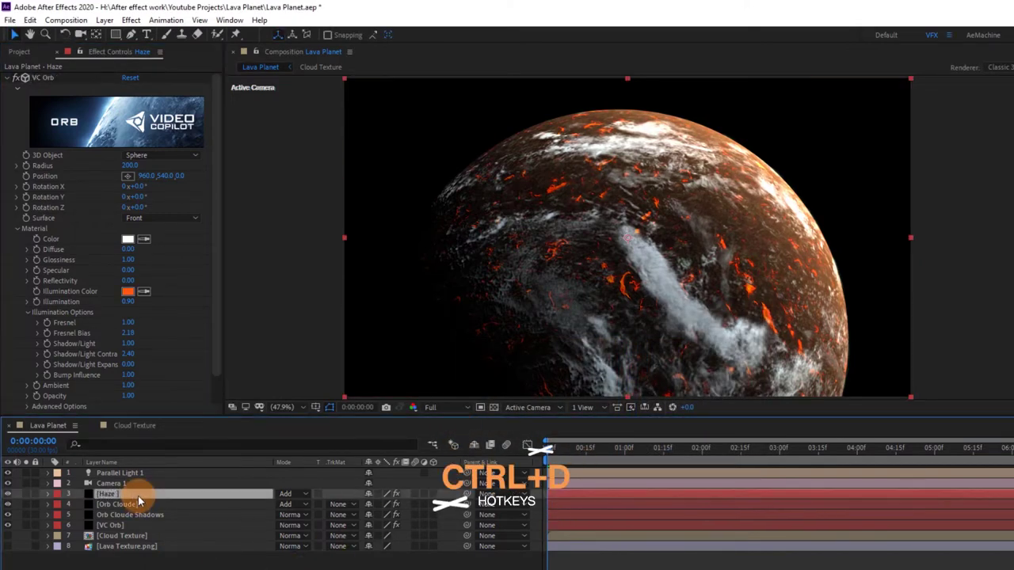
key("ctrl+d")
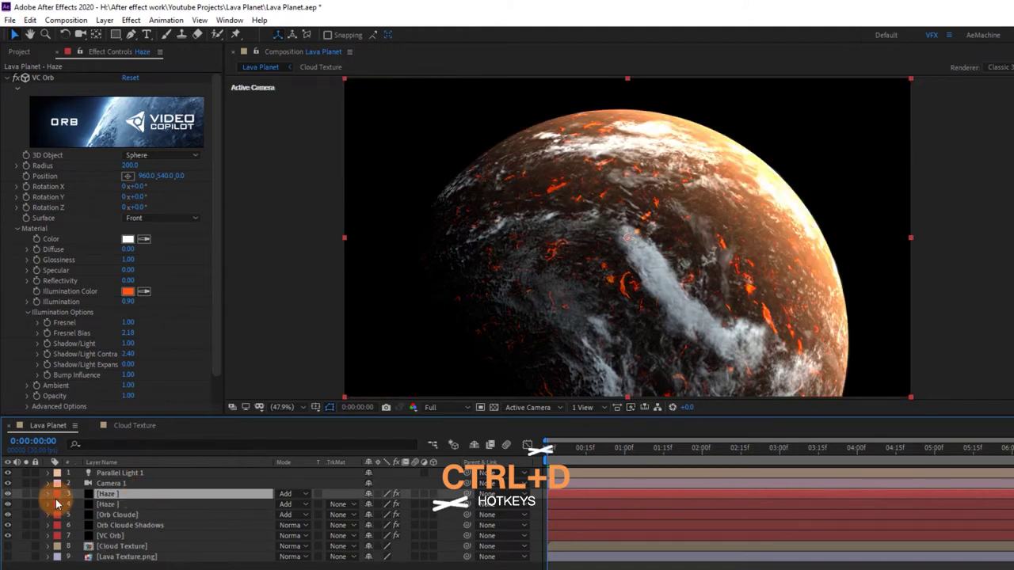
Solo the top Haze copy and set Fresnel Bias 9.34 and Illumination 2.26.
left_click(26, 493)
left_click(109, 495)
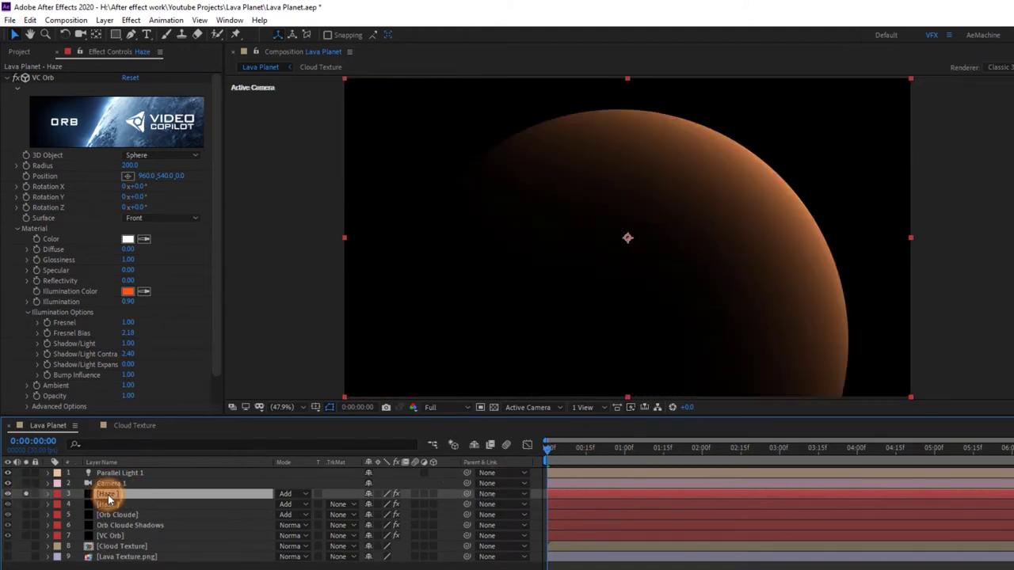
left_click(129, 341)
left_click_drag(129, 337, 550, 315)
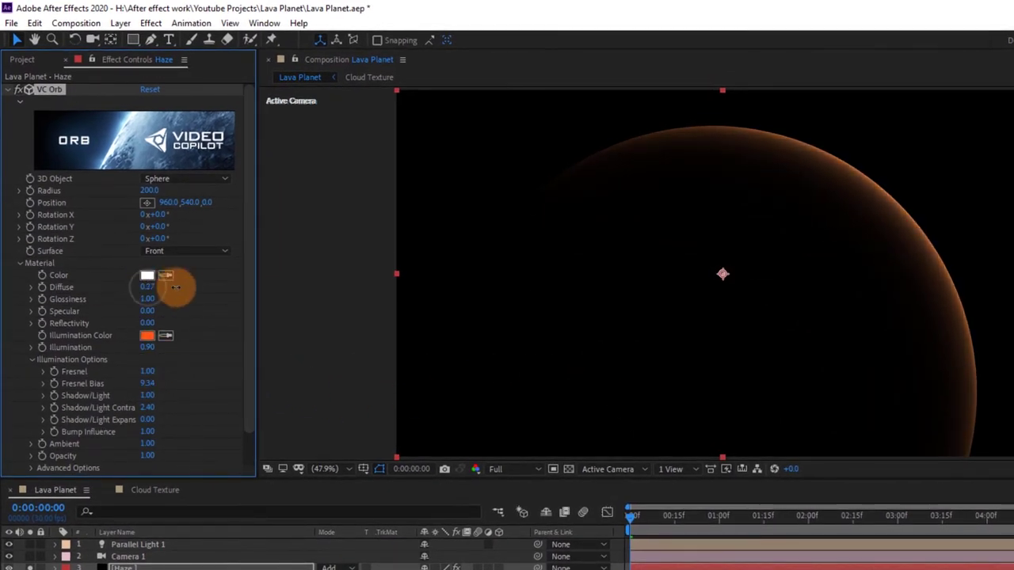
left_click_drag(147, 290, 113, 299)
mouse_move(167, 349)
left_mouse_down()
mouse_move(293, 344)
mouse_move(249, 349)
left_mouse_up()
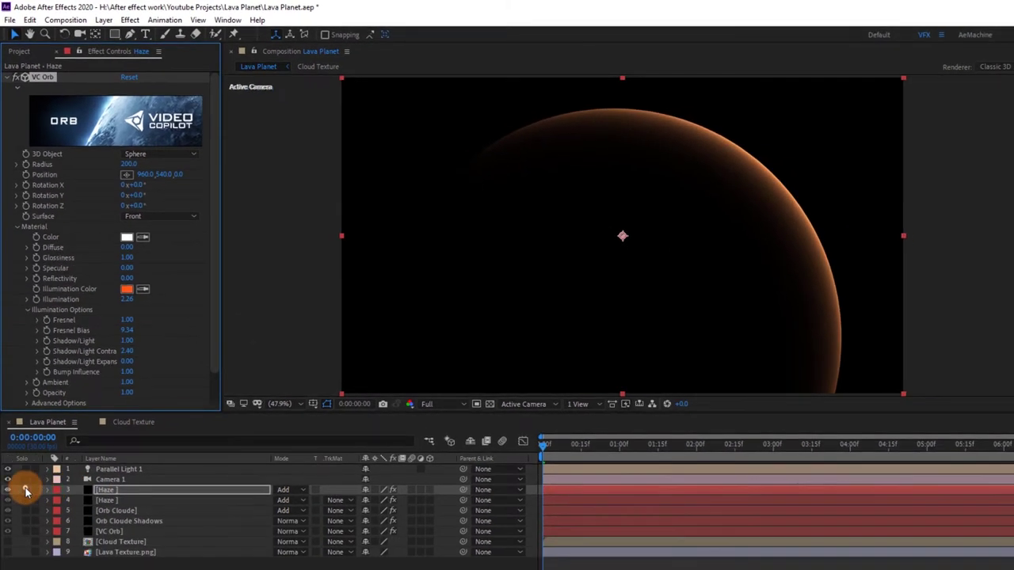
Show all layers, frame the planet, and set the Haze layer's opacity to 20%.
left_click(25, 491)
left_click_drag(584, 300, 377, 303)
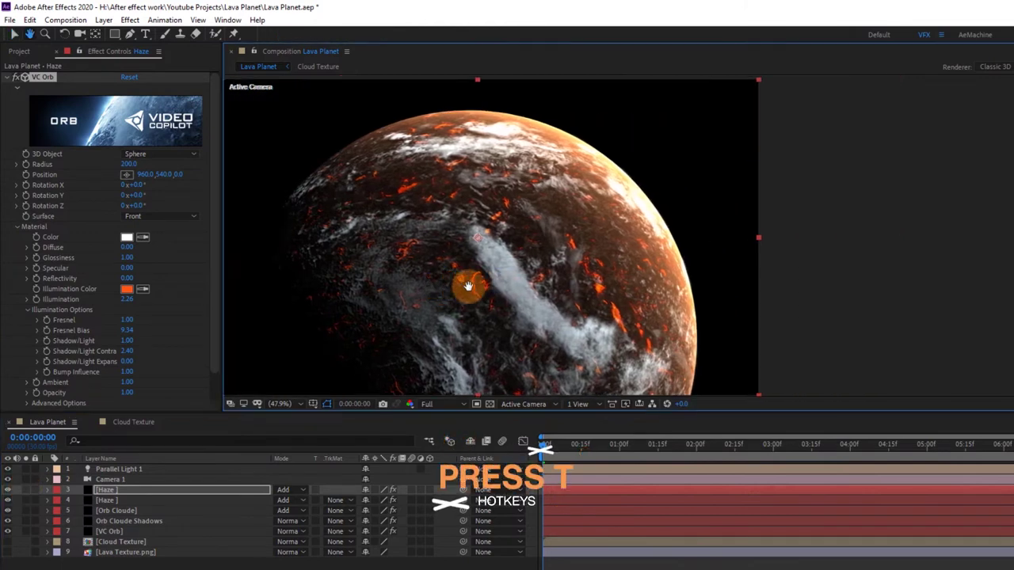
key("t")
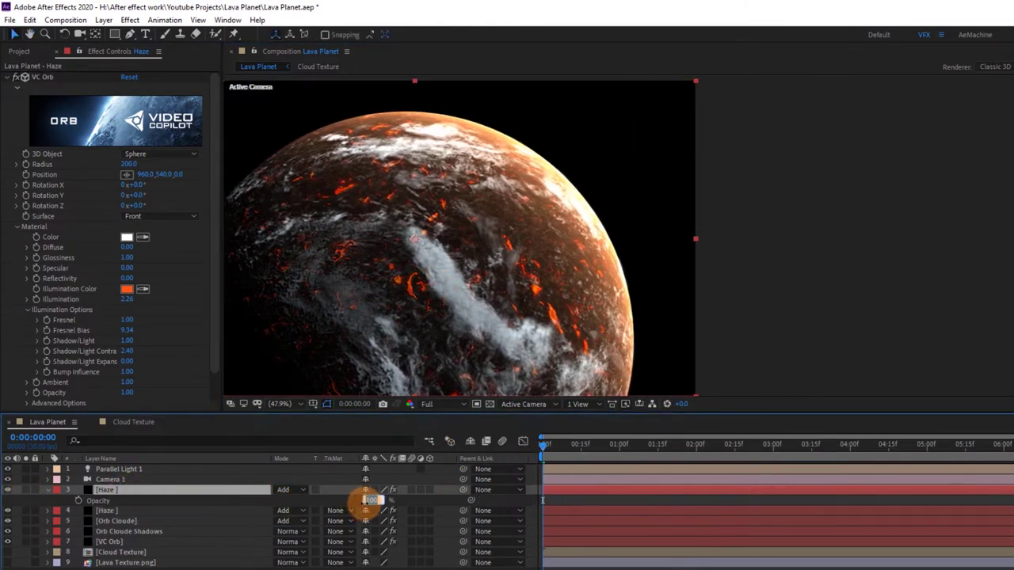
type("30")
key("Return")
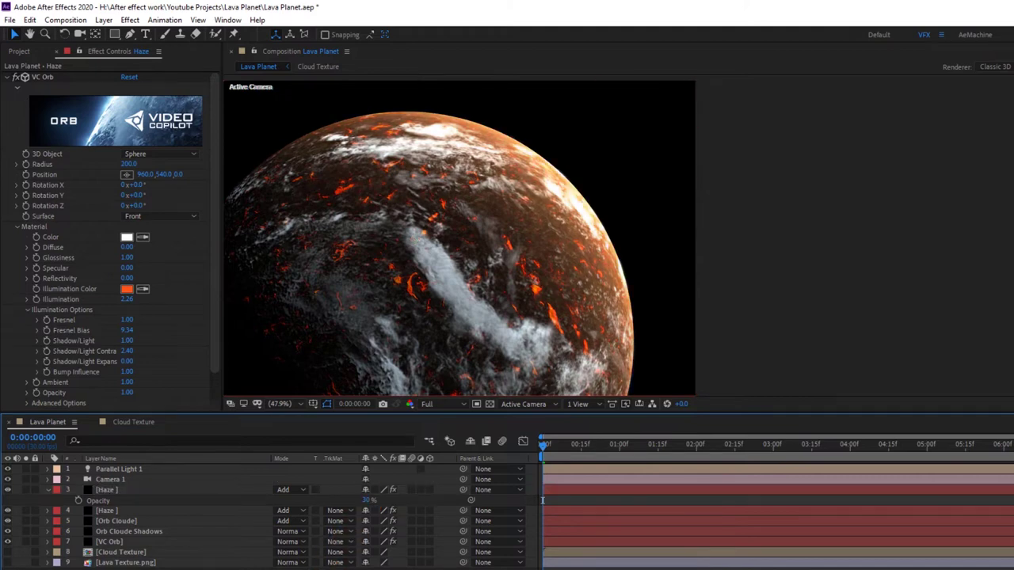
left_click(148, 537)
left_click(8, 491)
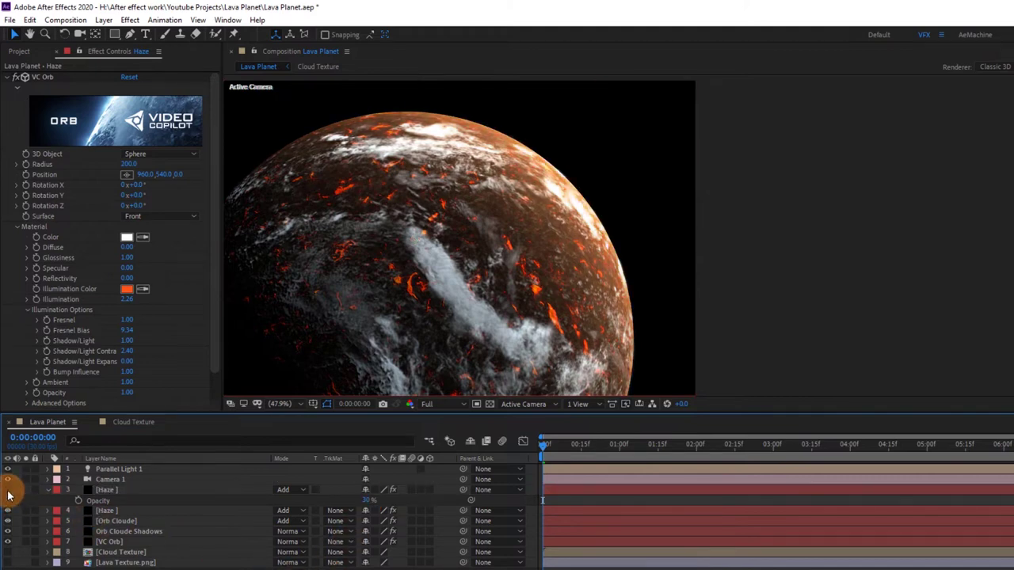
left_click(8, 491)
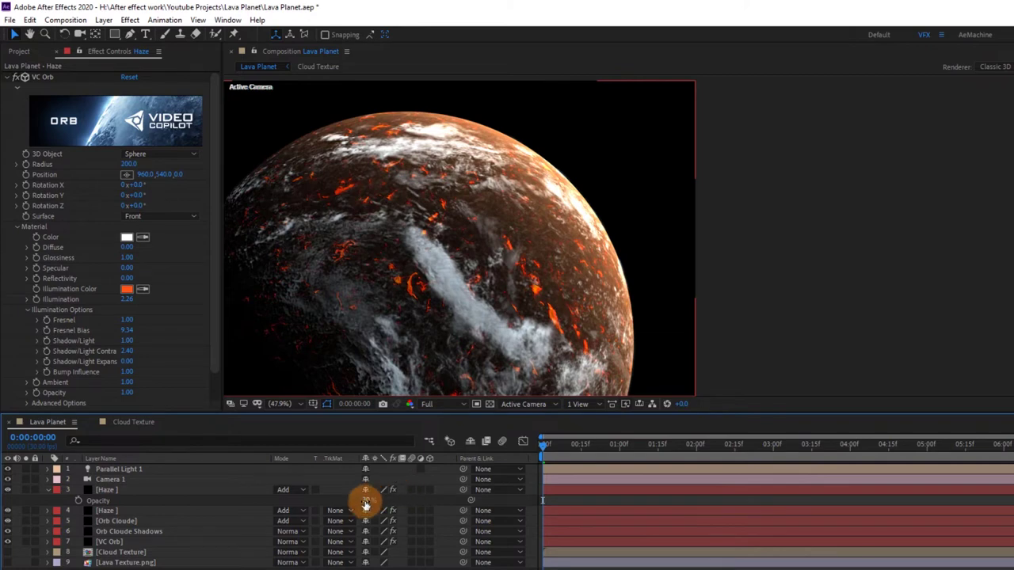
key("Return")
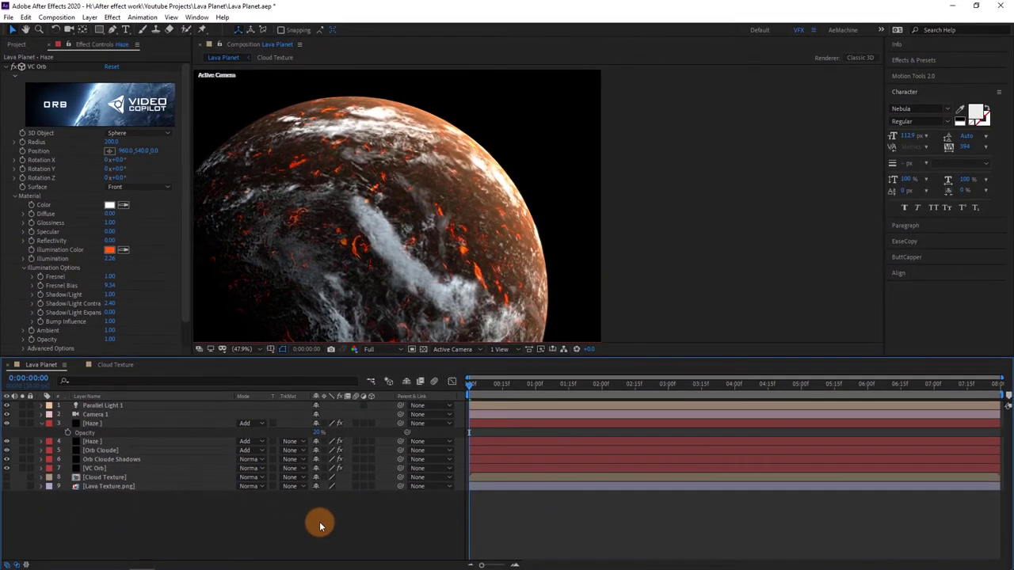
left_click(69, 452)
left_click(41, 425)
Give the top Haze orb a pale yellow-orange FFB73A illumination colour, then select the second Haze layer.
left_click(91, 423)
left_click(111, 250)
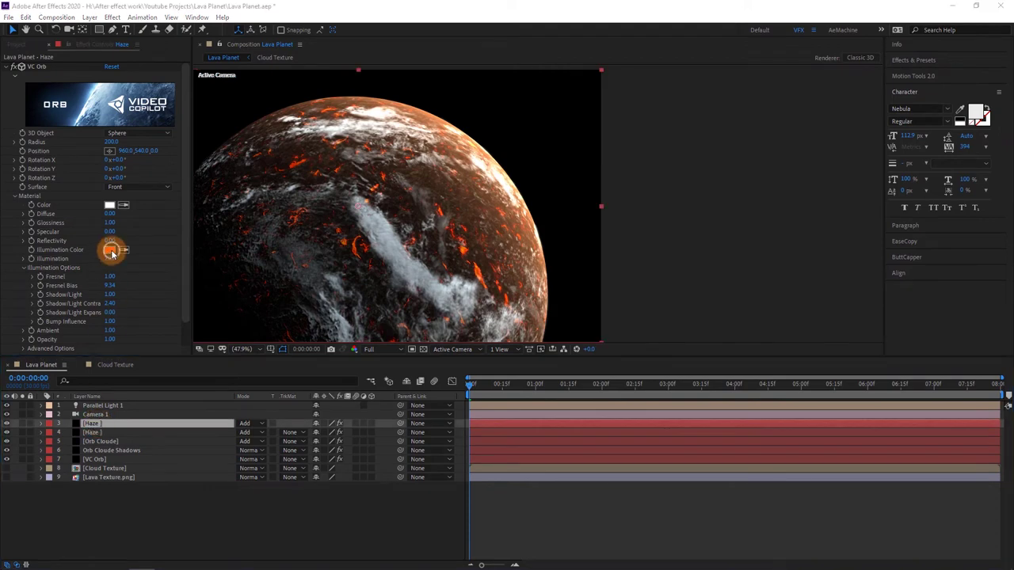
left_click_drag(542, 333, 547, 415)
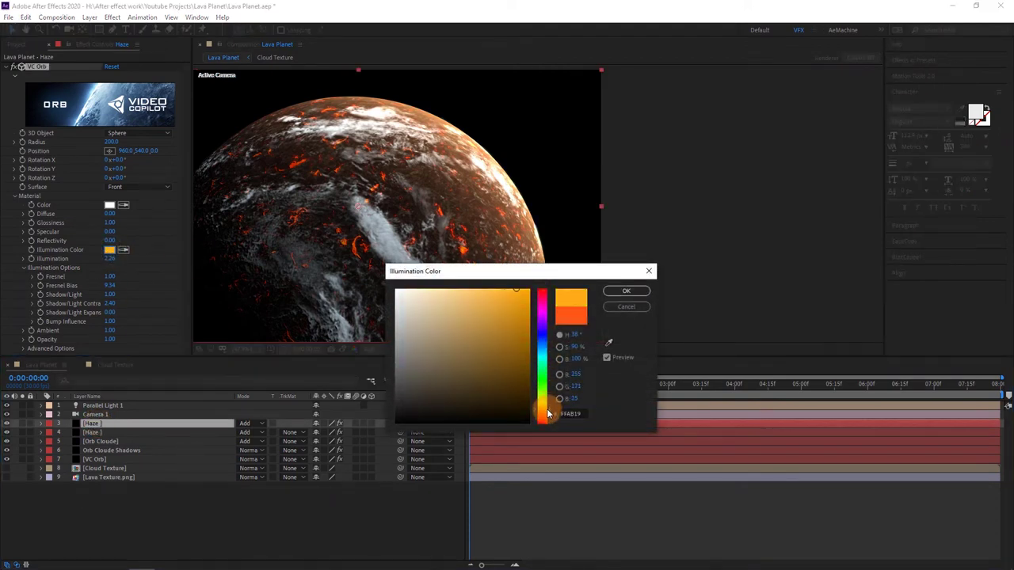
left_click_drag(480, 291, 489, 277)
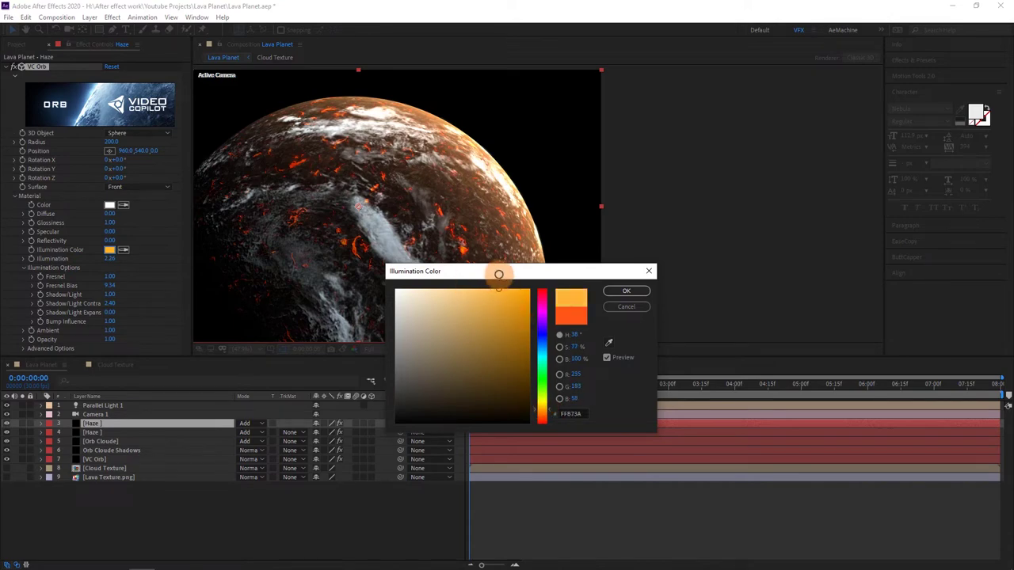
left_click(626, 291)
left_click(119, 433)
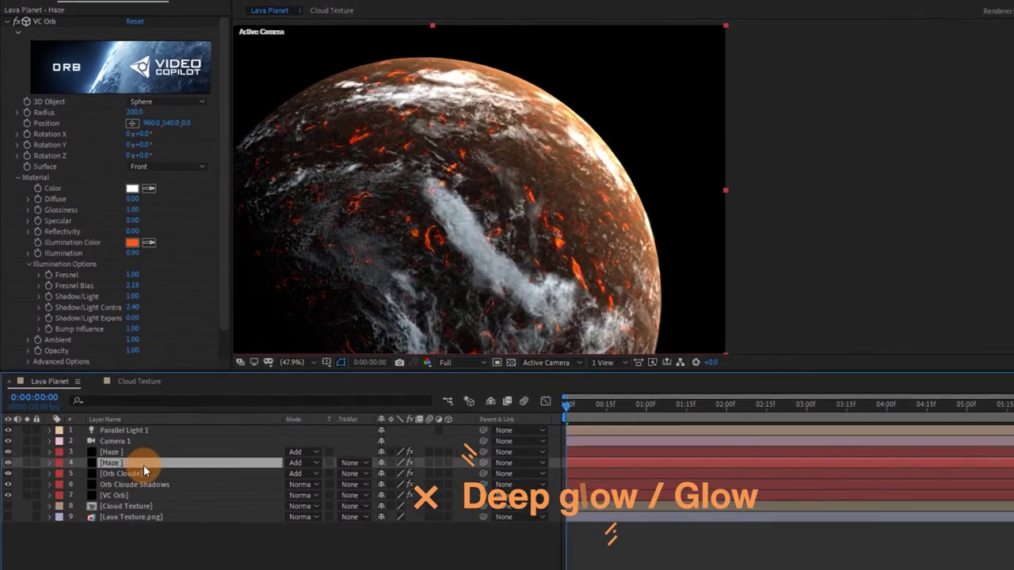
key("ctrl+space")
Apply Deep Glow (Radius 500) to the second Haze layer with Threshold 123% and Threshold Smooth 81%.
type("dee")
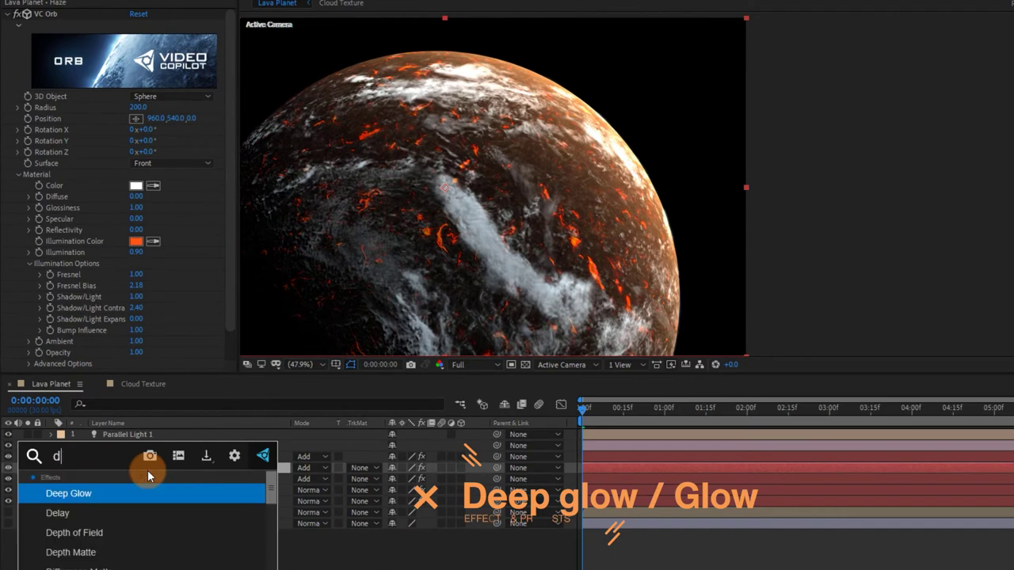
left_click(123, 486)
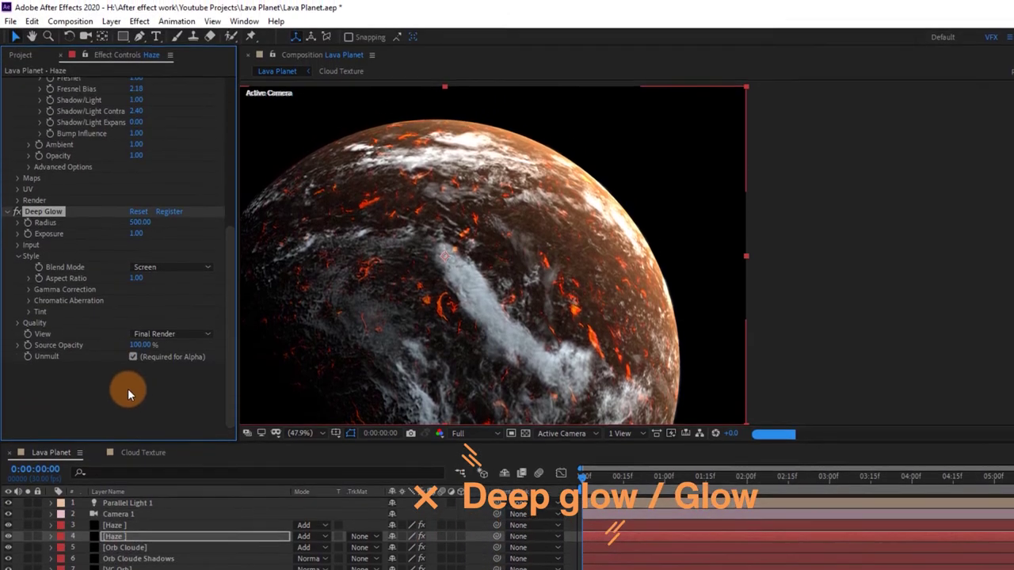
left_click(16, 246)
left_click_drag(138, 256, 222, 258)
left_click_drag(133, 267, 205, 268)
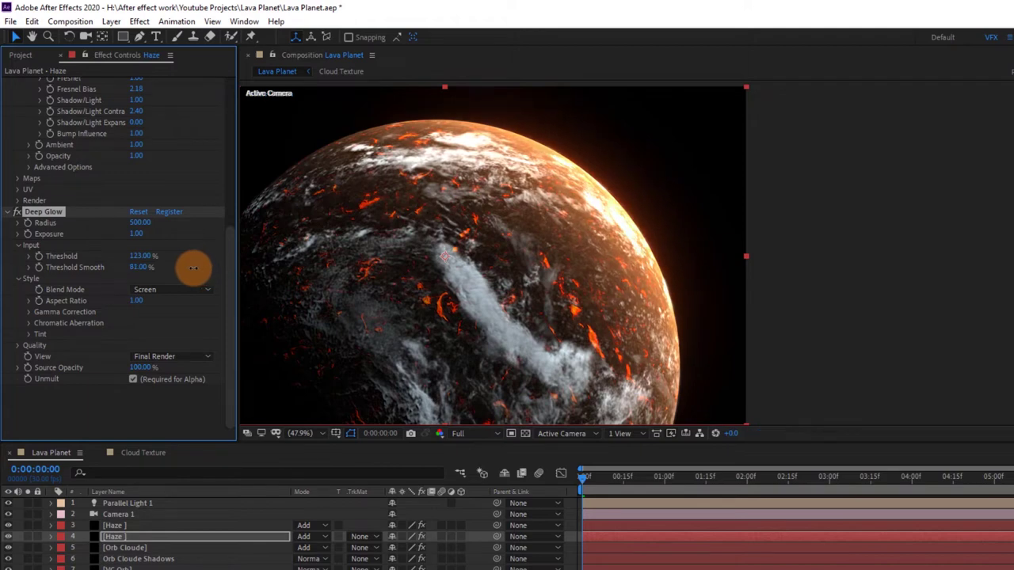
left_click_drag(507, 278, 518, 288)
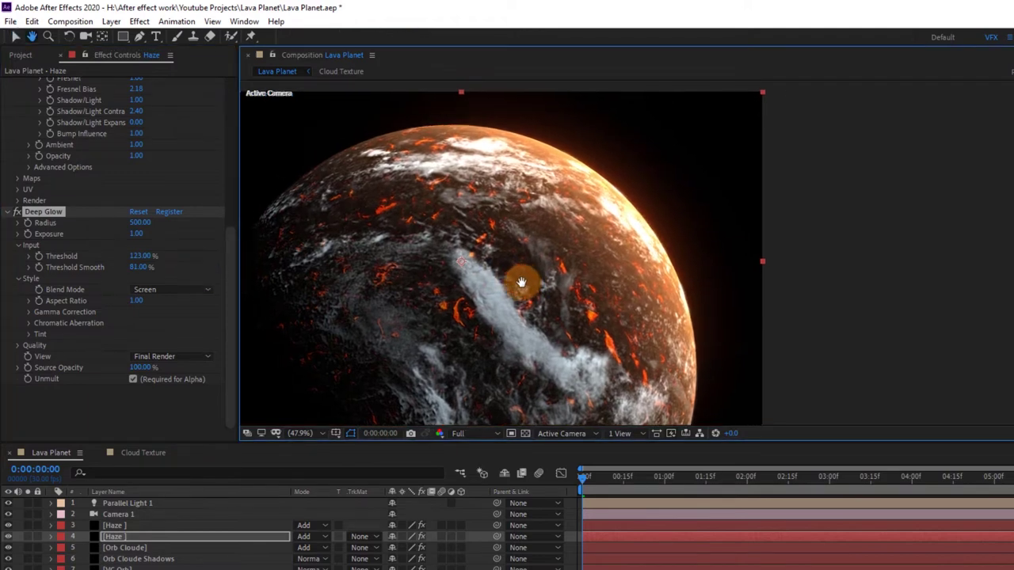
left_click(7, 212)
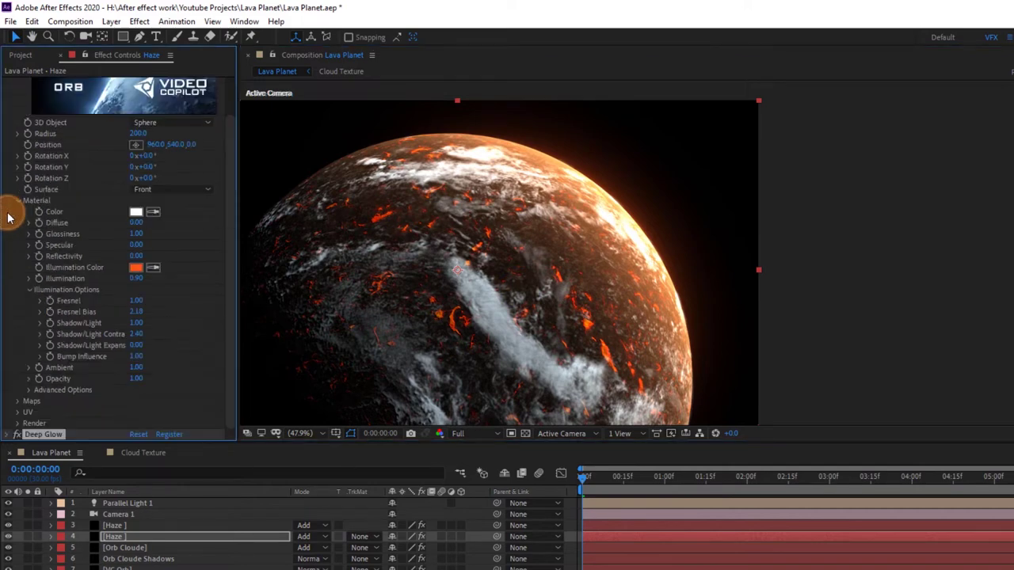
Shift the top Haze orb's illumination colour to a deeper orange, FF8E29.
left_click(116, 526)
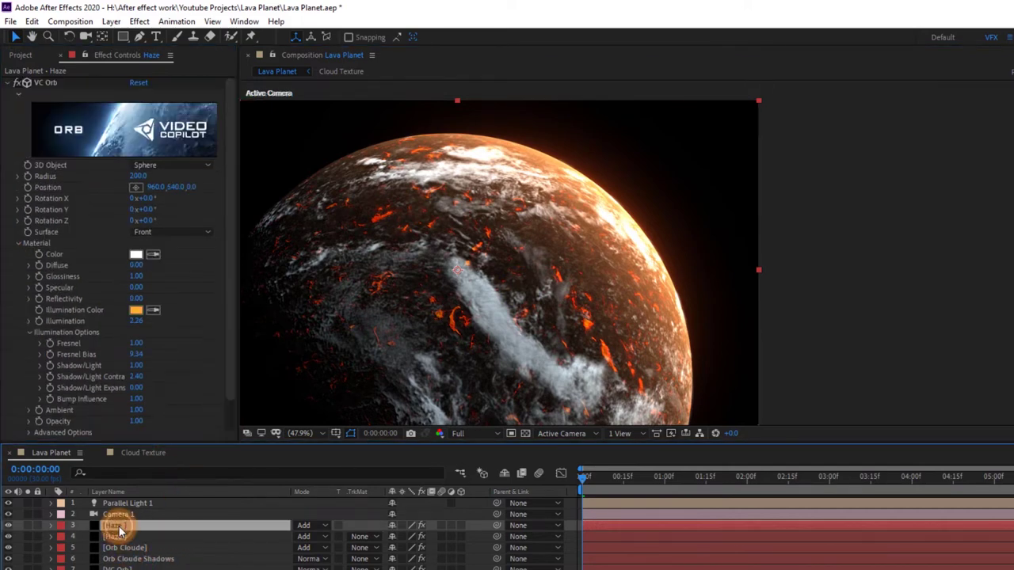
left_click(136, 310)
left_click_drag(672, 513, 678, 518)
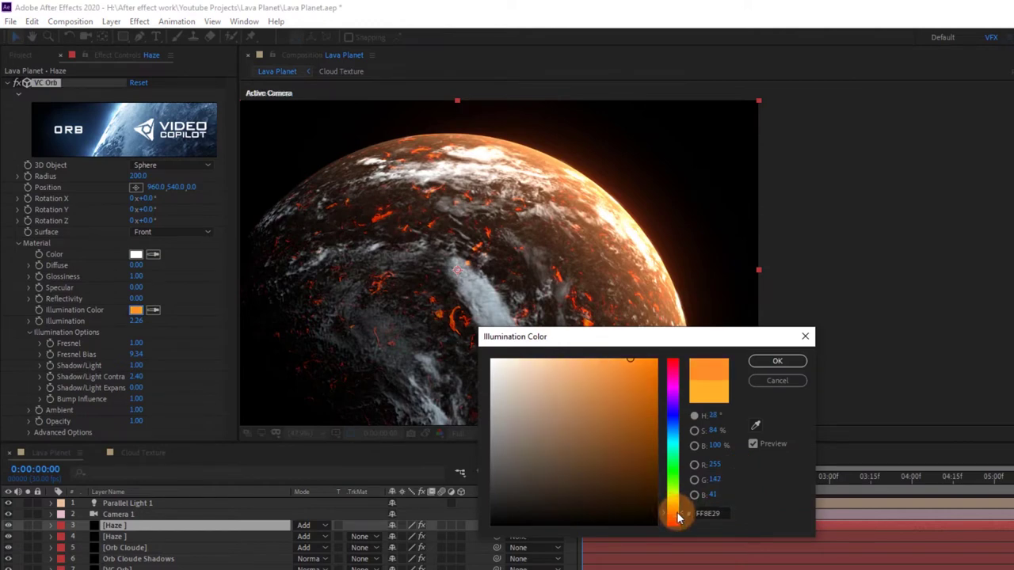
left_click(763, 366)
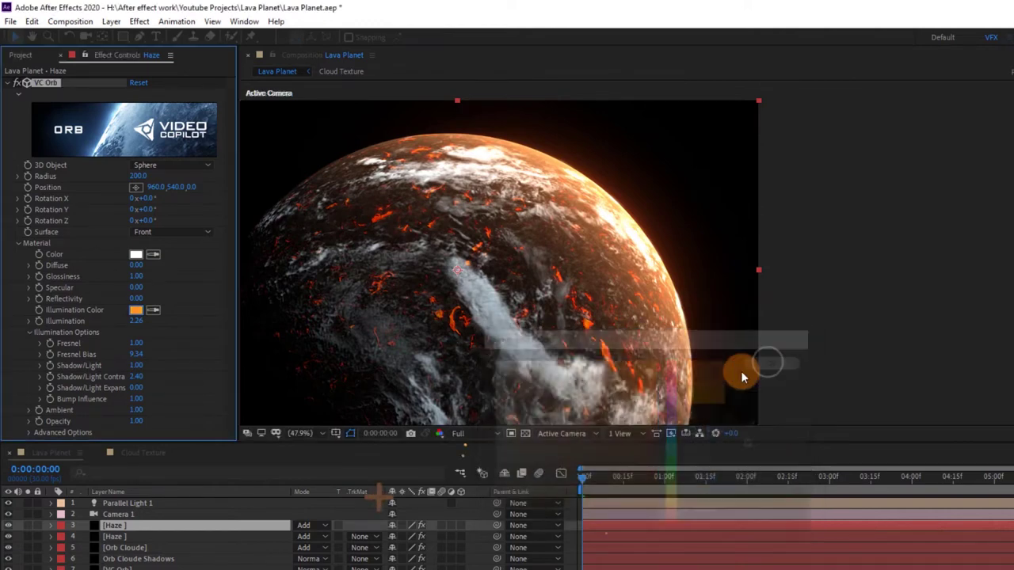
Add Deep Glow to the top Haze layer: Threshold 104%, Threshold Smooth 58%, Exposure 0.80.
key("ctrl+space")
type("de")
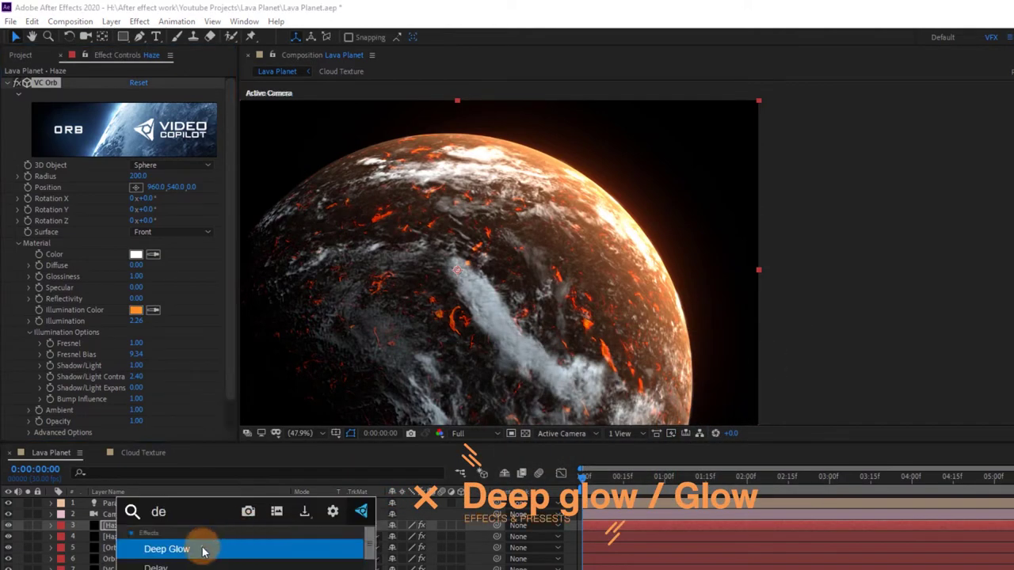
left_click(199, 549)
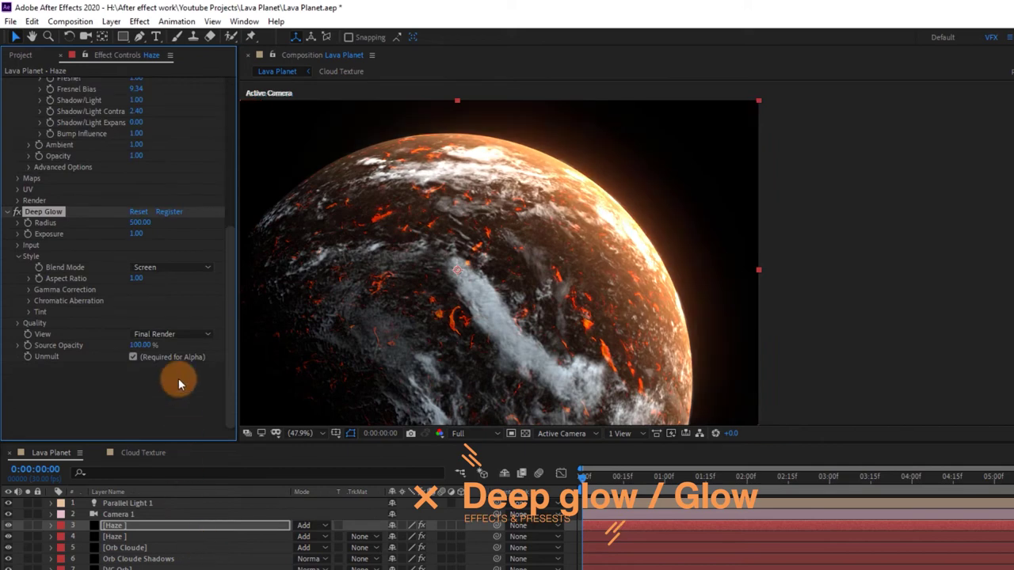
left_click(18, 244)
mouse_move(139, 256)
left_mouse_down()
mouse_move(182, 257)
mouse_move(135, 272)
left_mouse_up()
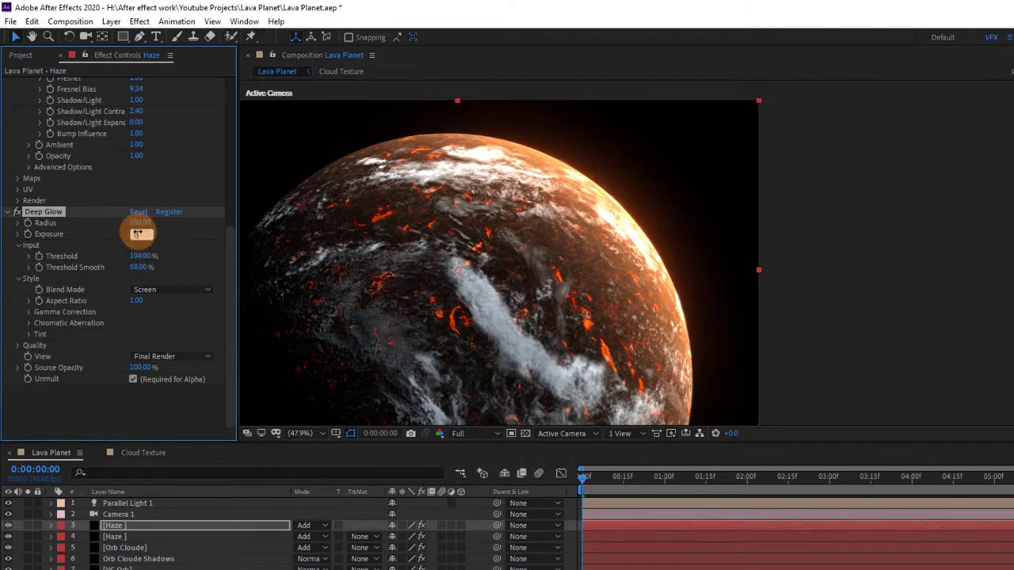
type("0.8")
key("Return")
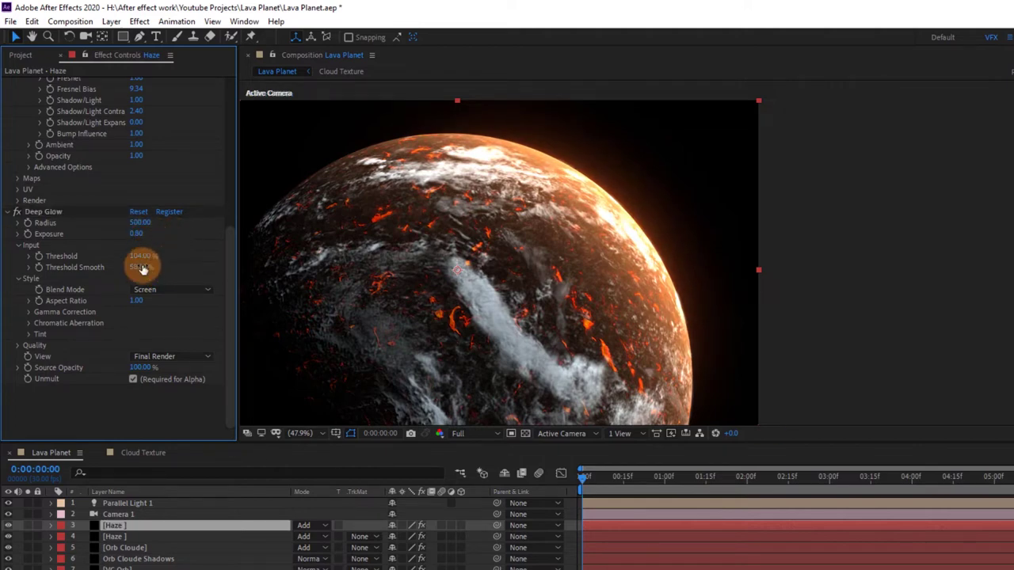
scroll(6, 215, "up", 5)
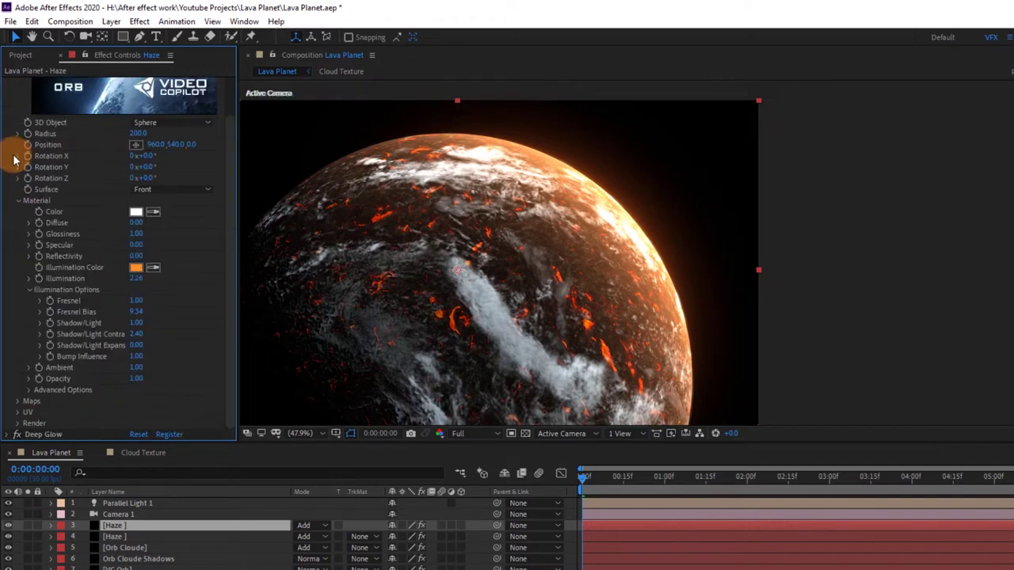
scroll(16, 143, "up", 1)
left_click(8, 82)
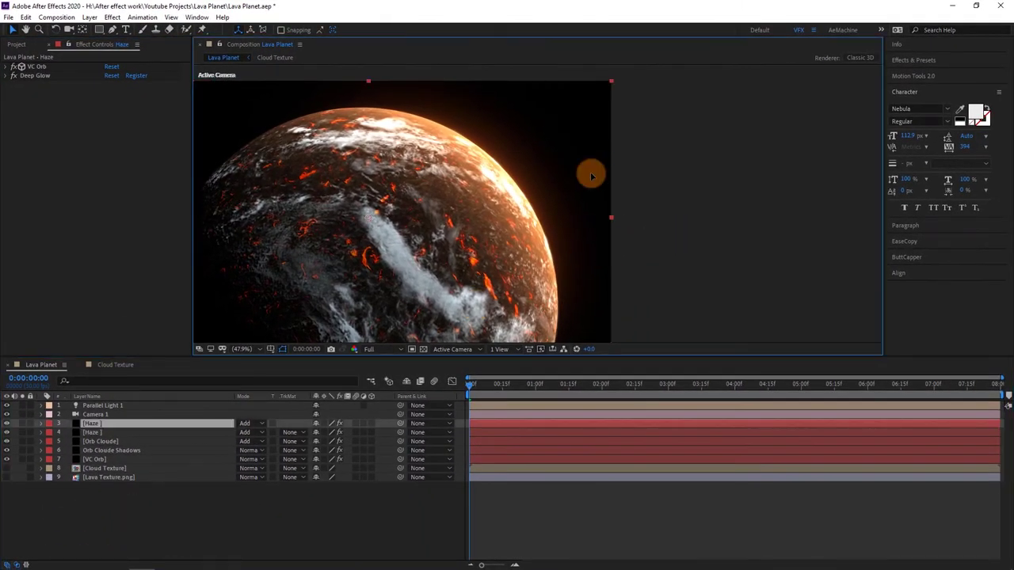
Apply Deep Glow to the VC Orb planet layer: Radius 500, Threshold 155%, Threshold Smooth 65%.
left_click(129, 496)
mouse_move(437, 256)
left_mouse_down()
mouse_move(607, 231)
mouse_move(531, 239)
mouse_move(573, 239)
left_mouse_up()
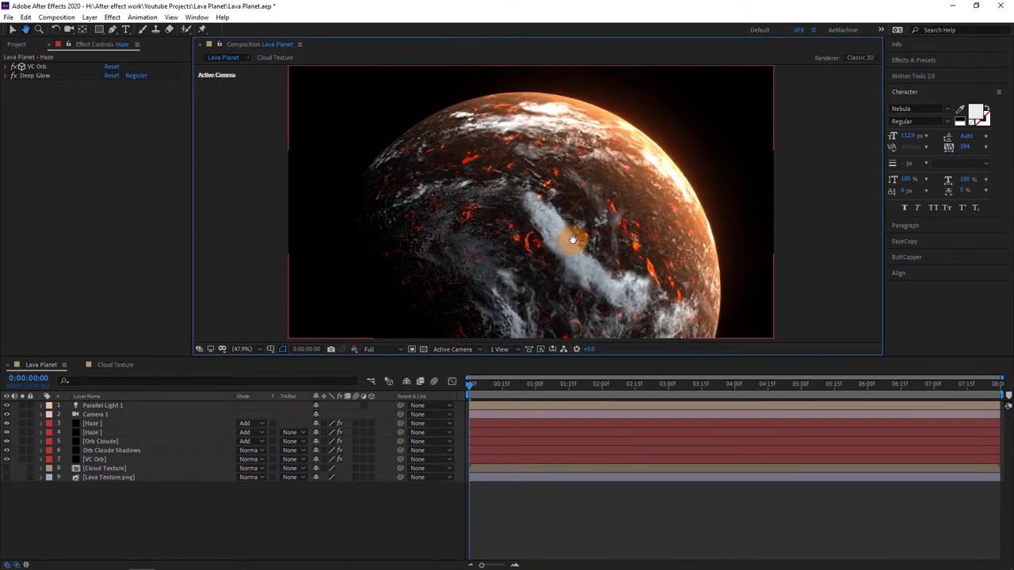
left_click(112, 458)
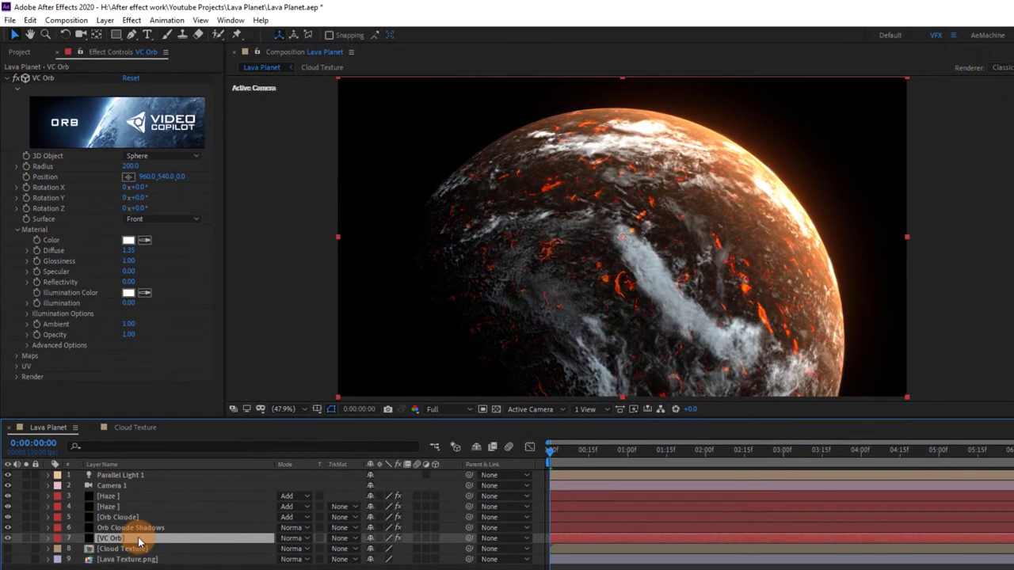
key("ctrl+space")
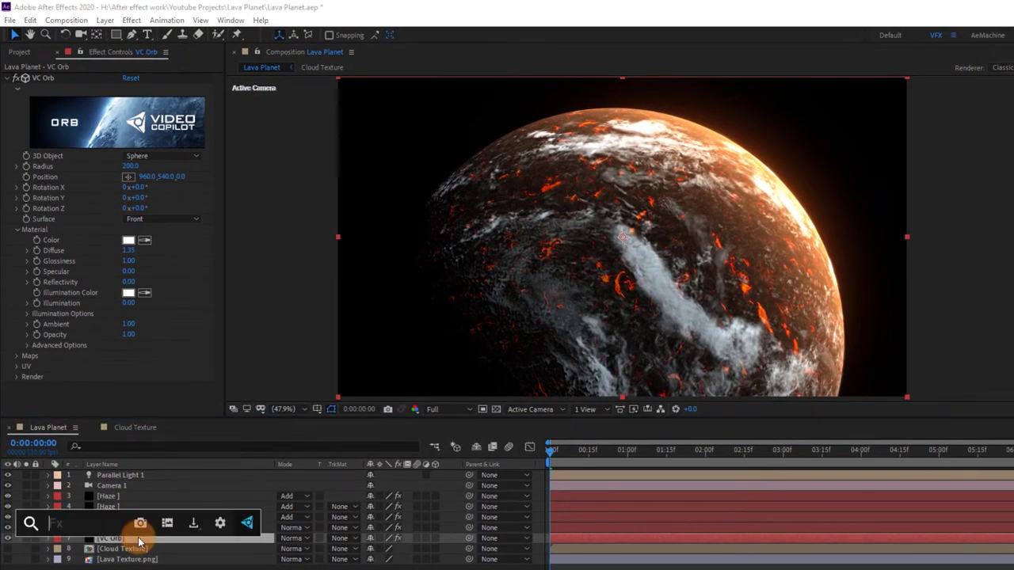
type("deep")
key("Return")
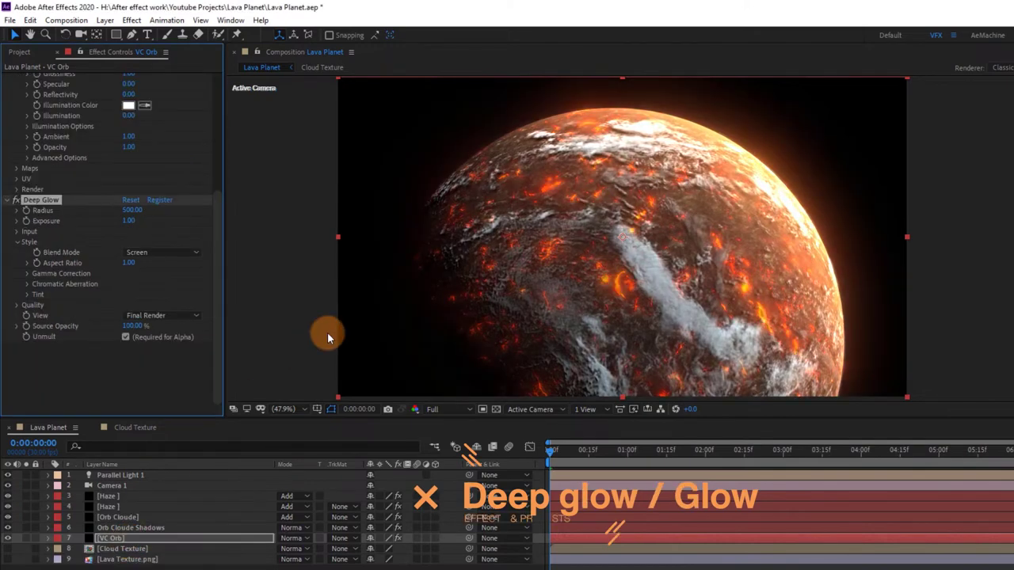
left_click(19, 231)
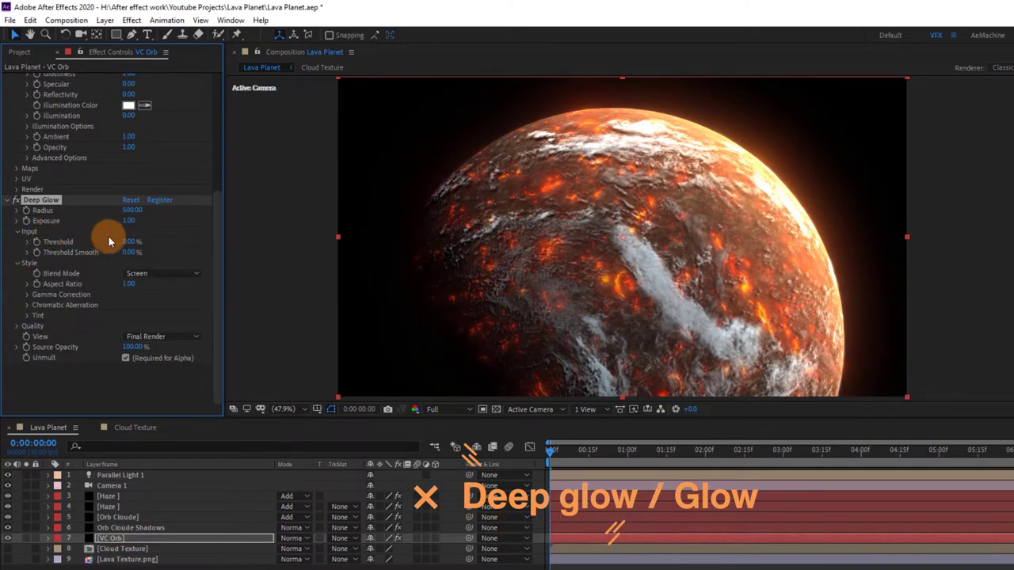
mouse_move(132, 242)
left_mouse_down()
mouse_move(225, 238)
mouse_move(167, 253)
mouse_move(183, 255)
left_mouse_up()
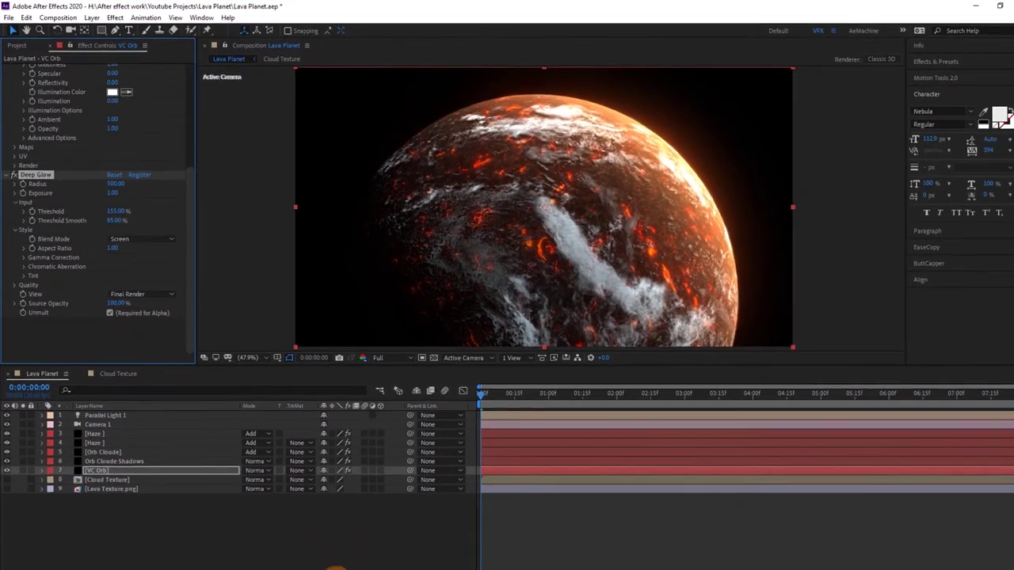
left_click(277, 514)
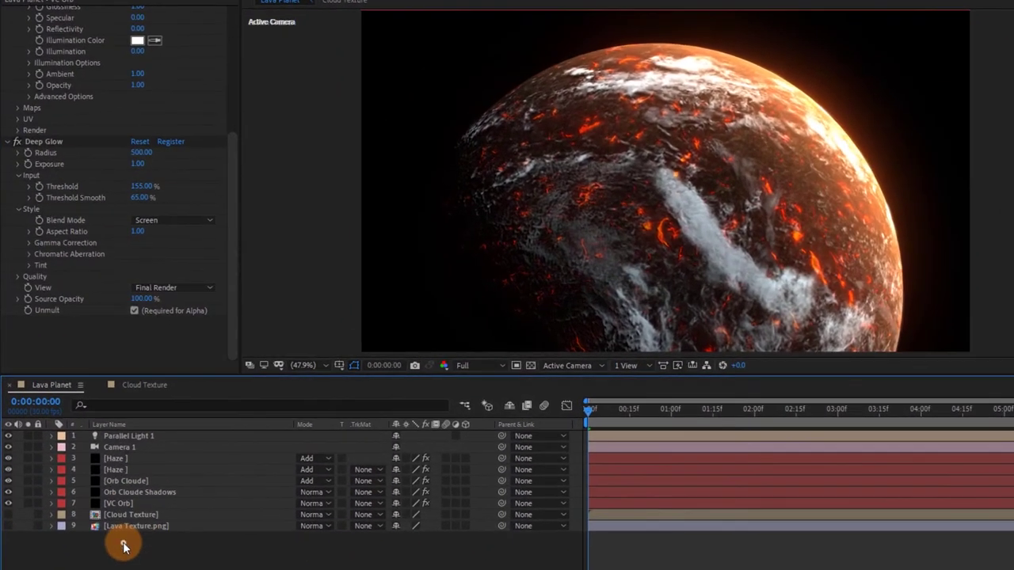
Create a solid named Star below VC Orb and add Stars_1K.jpg to the composition.
right_click(99, 489)
mouse_move(181, 372)
left_click(356, 431)
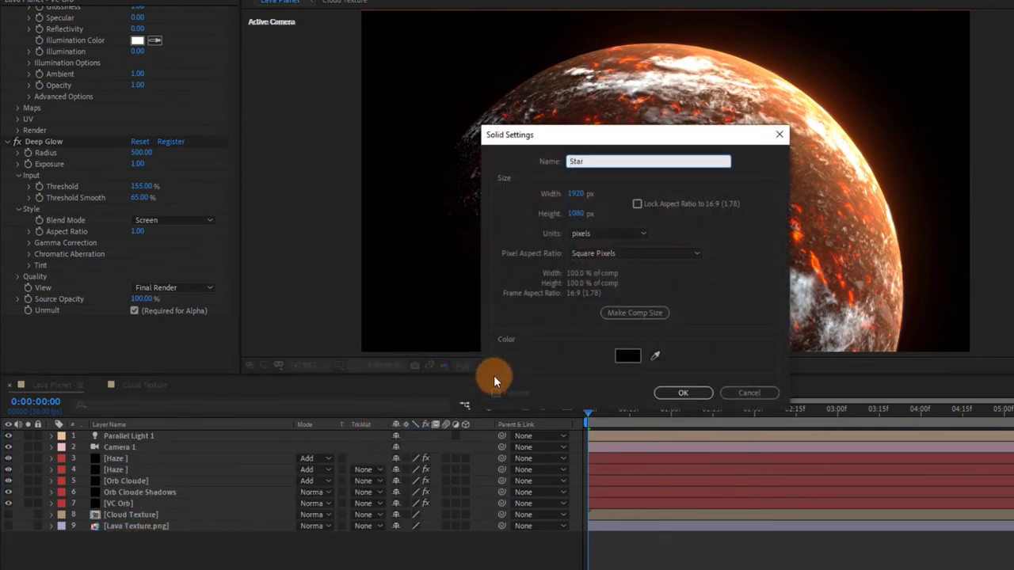
left_click(682, 393)
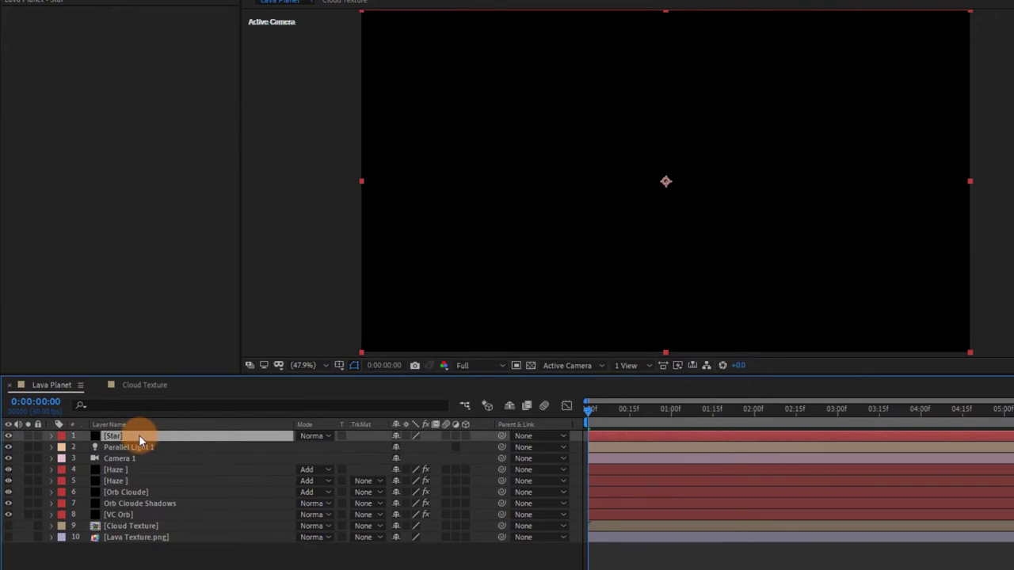
left_click_drag(139, 435, 159, 520)
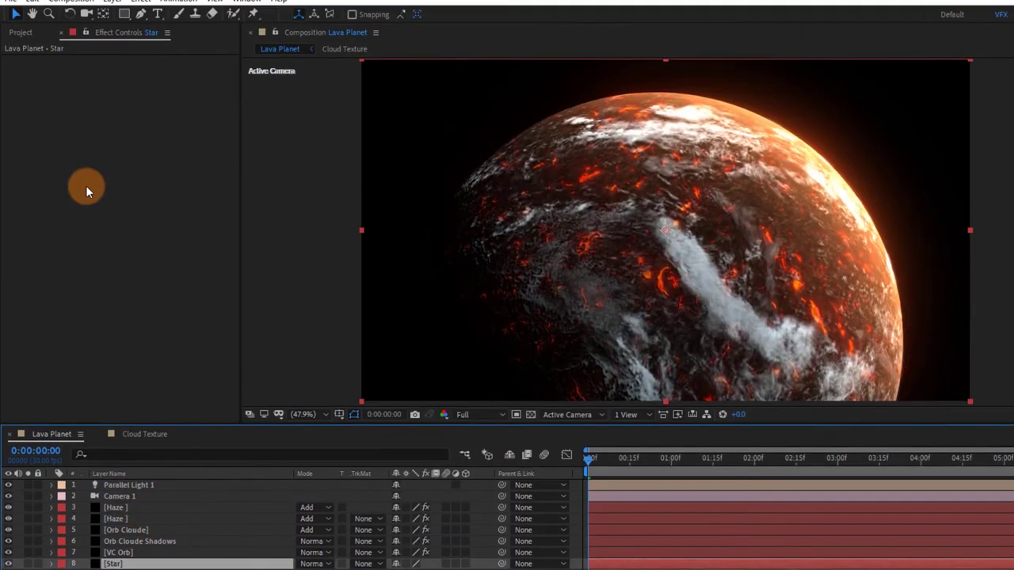
left_click(22, 55)
left_click(38, 312)
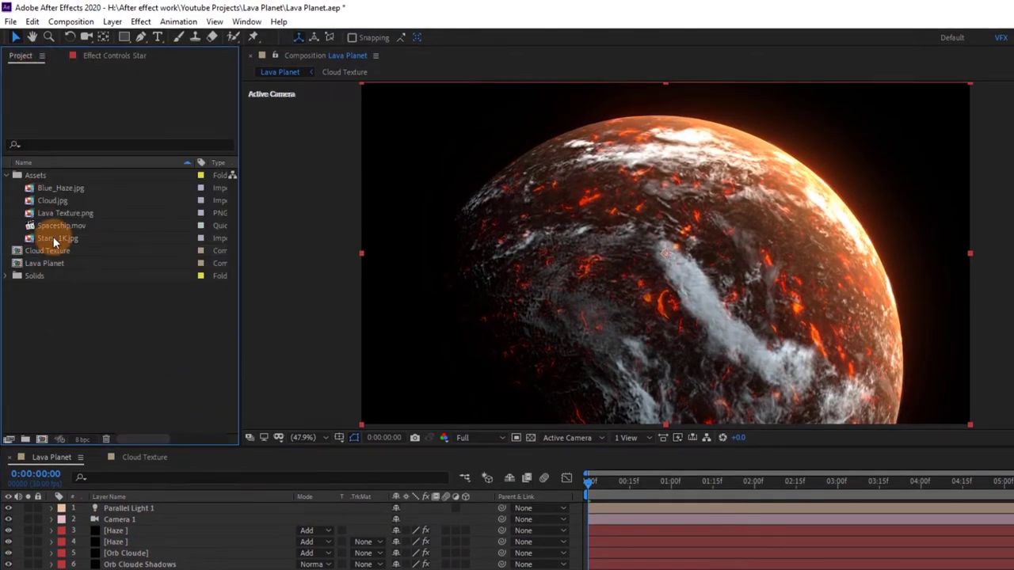
mouse_move(54, 242)
left_mouse_down()
mouse_move(113, 472)
mouse_move(108, 547)
left_mouse_up()
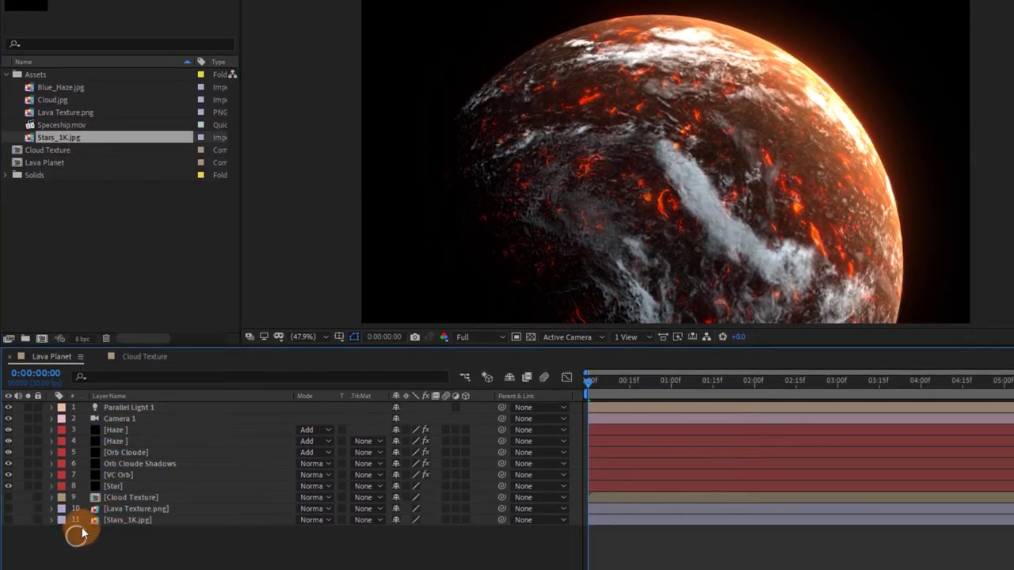
Apply VC Orb to the Star solid using Stars_1K.jpg as diffuse layer, radius 20000.
left_click(111, 486)
type("v")
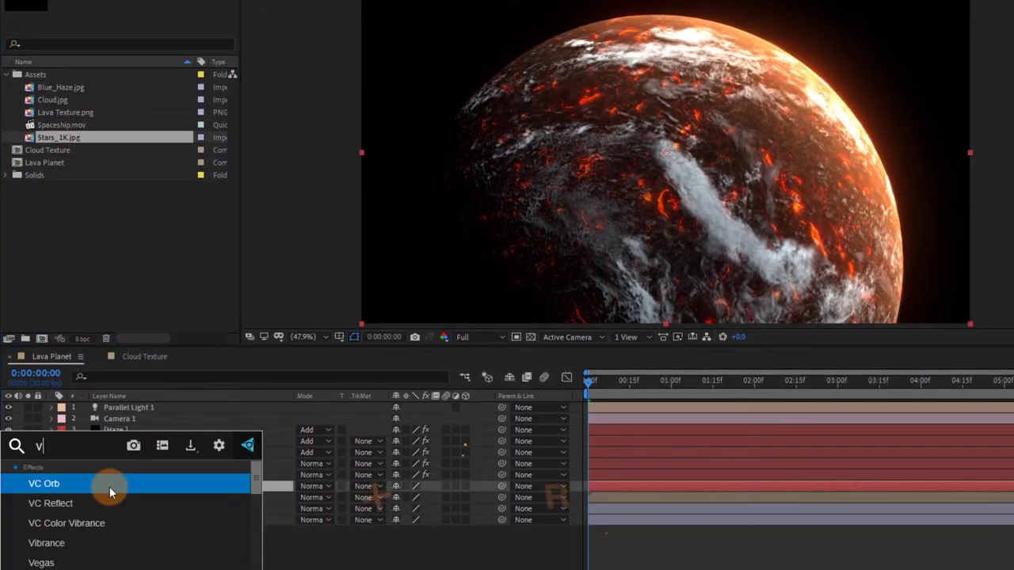
type("c")
key("Return")
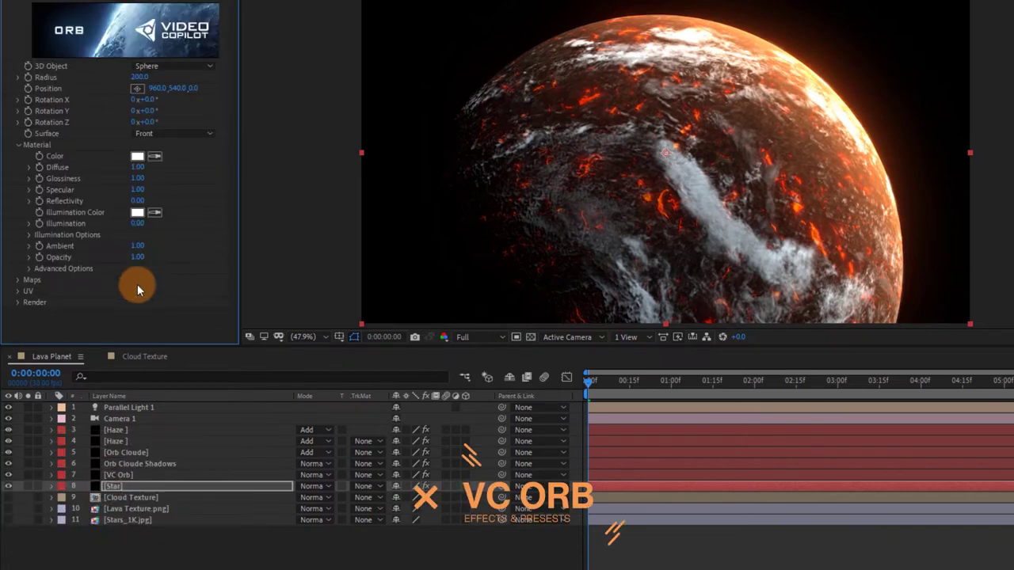
left_click(22, 284)
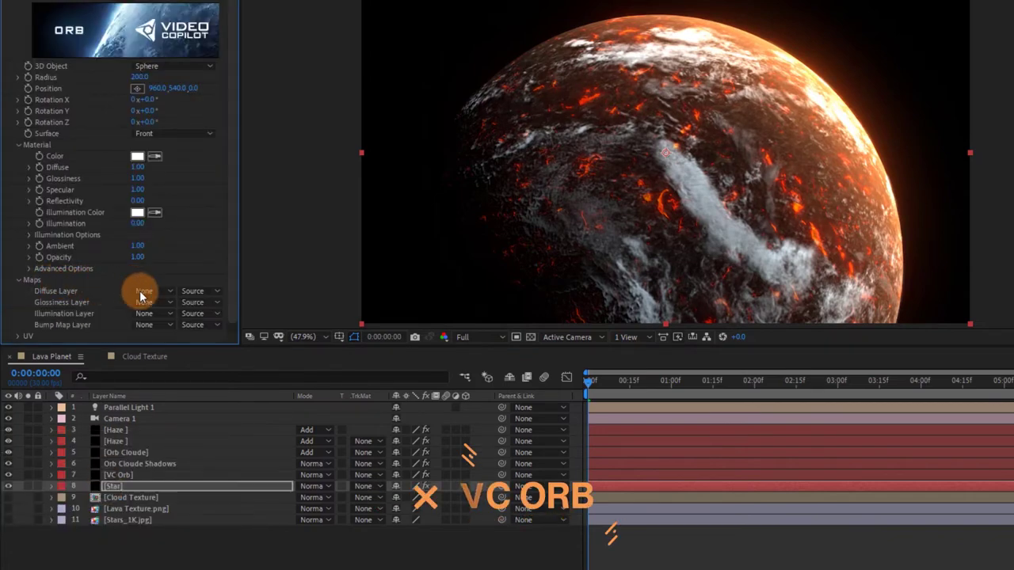
left_click(142, 290)
left_click(181, 441)
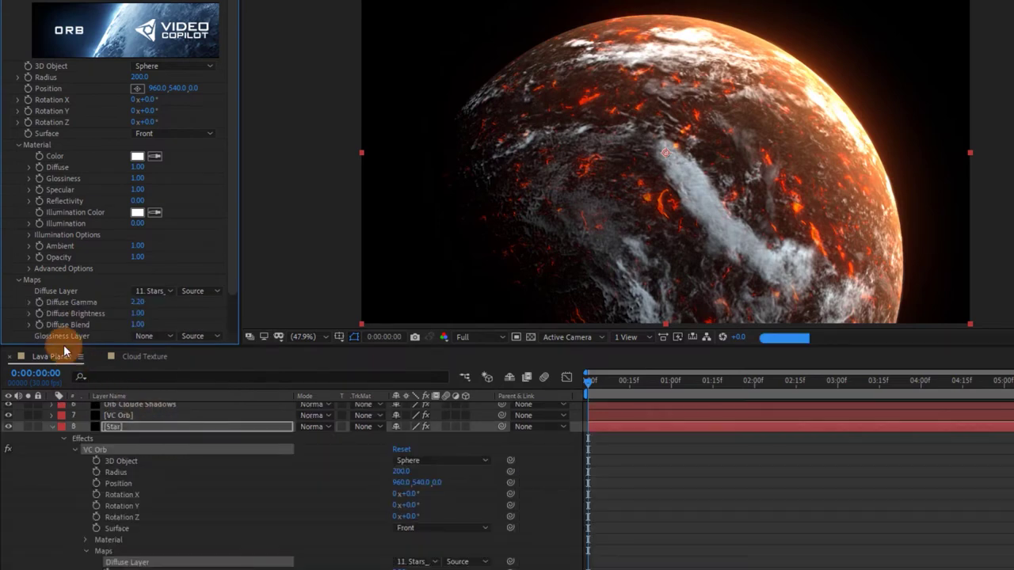
left_click(20, 285)
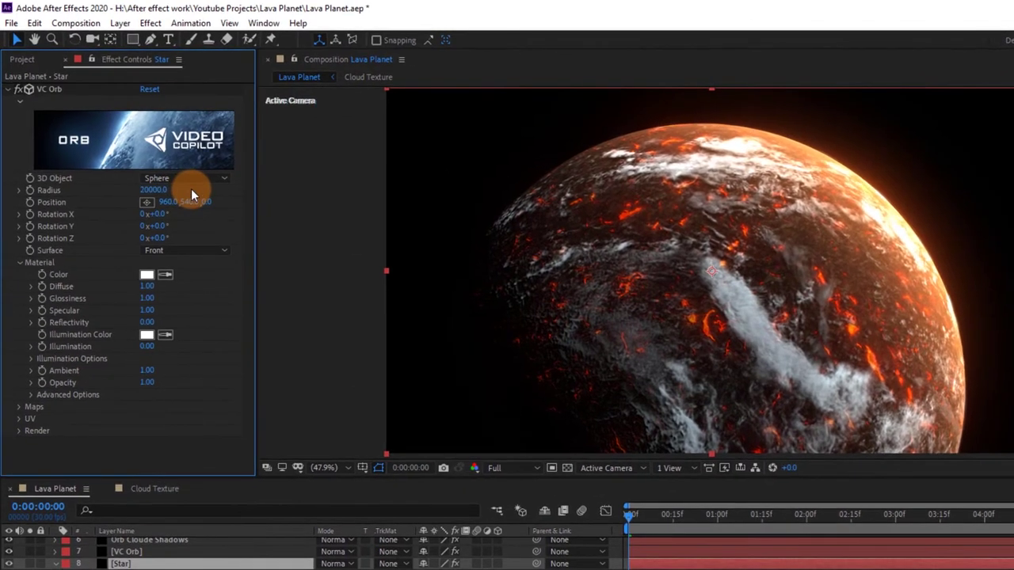
Set the Star orb's Surface to Back and move the Star layer up to position 3.
left_click(177, 251)
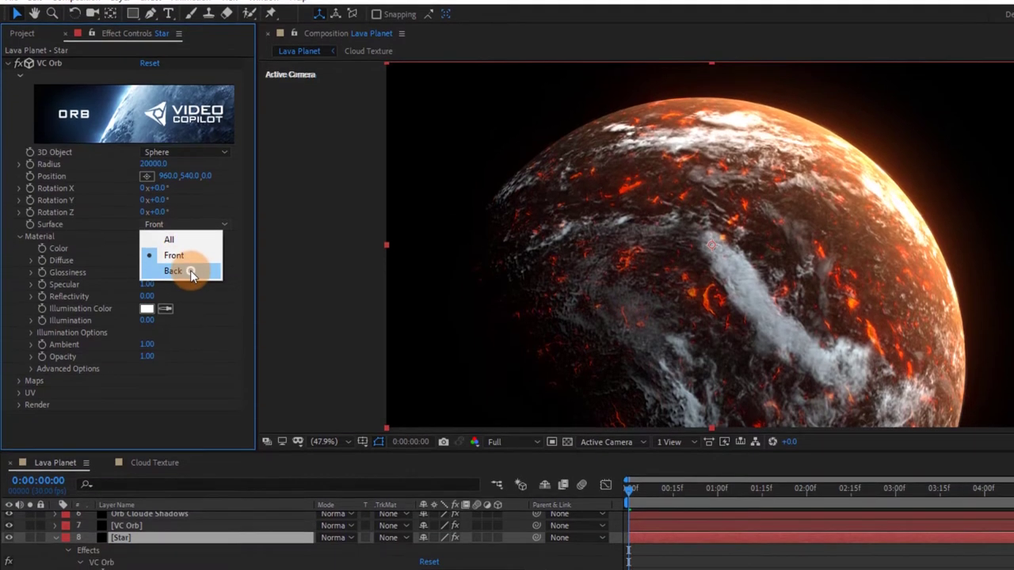
left_click(190, 296)
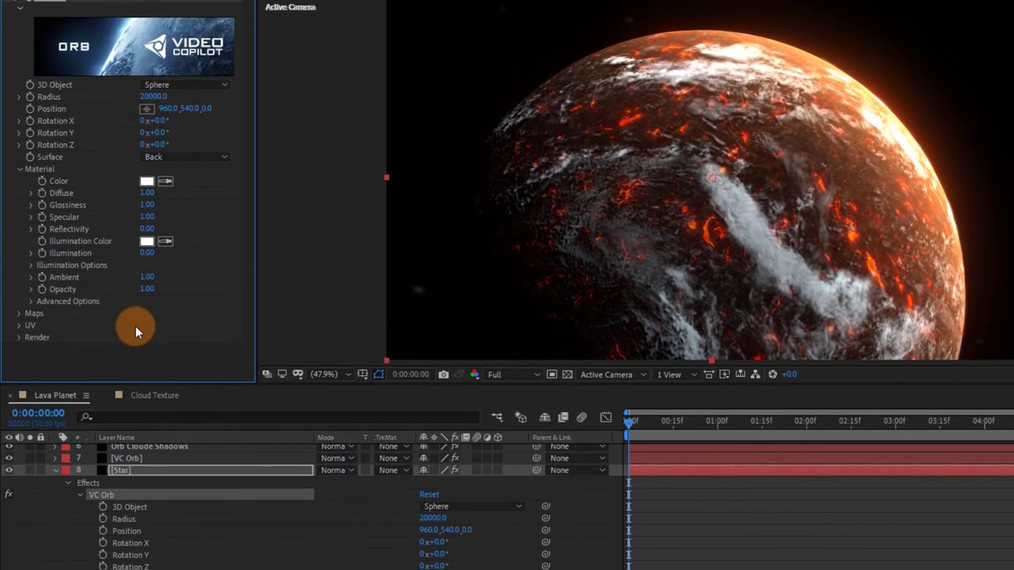
left_click(55, 471)
left_click(120, 537)
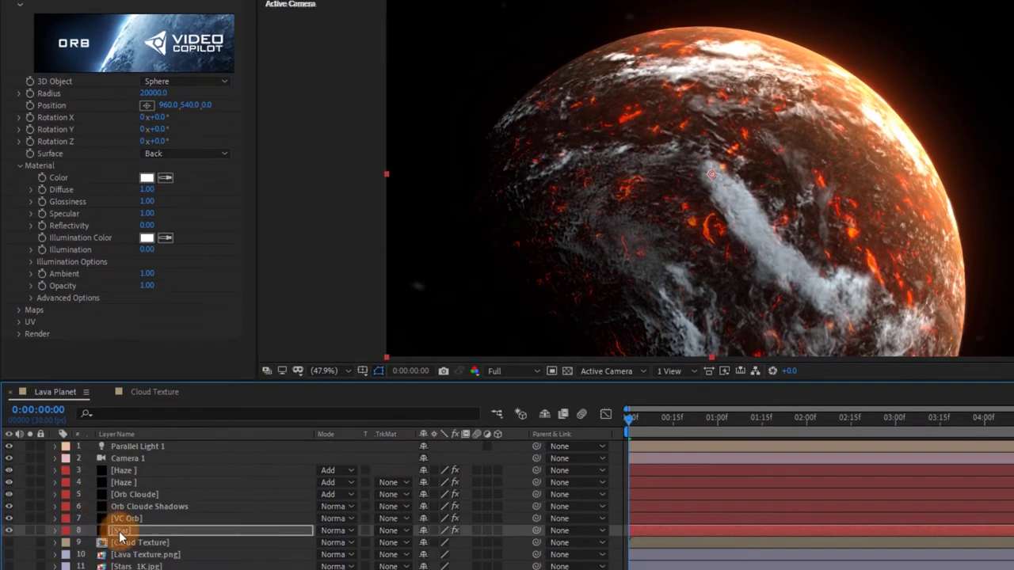
left_click_drag(121, 537, 140, 471)
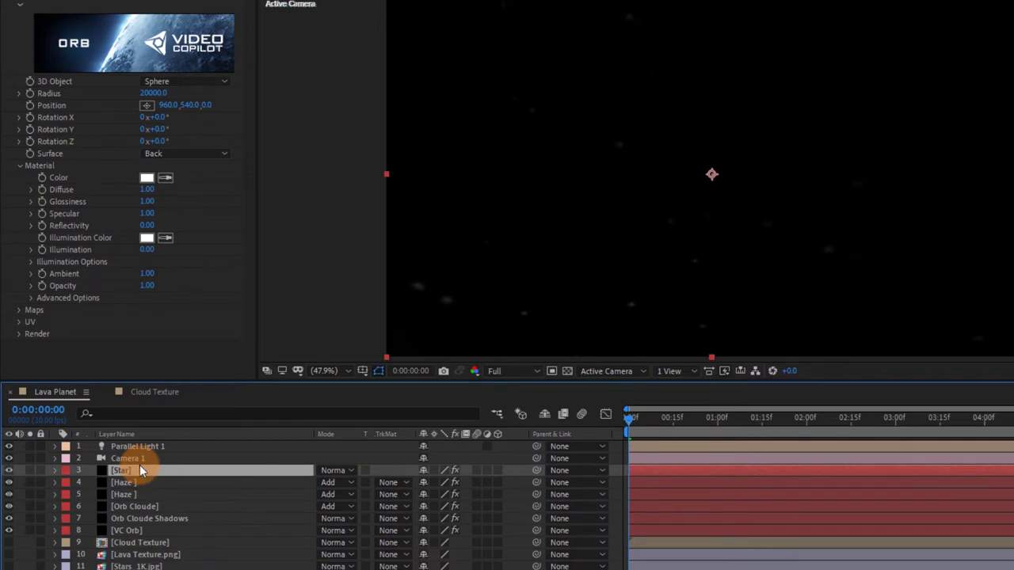
Make the Star orb Unlit Only with Box UV mapping repeated 3 by 3, then orbit to check.
left_click(28, 301)
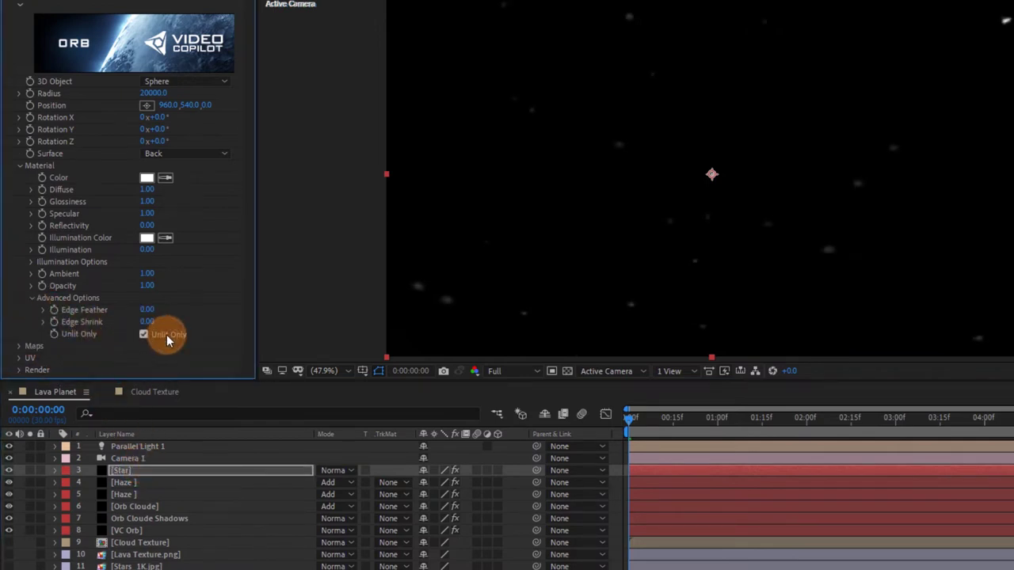
left_click(36, 347)
scroll(79, 351, "down", 2)
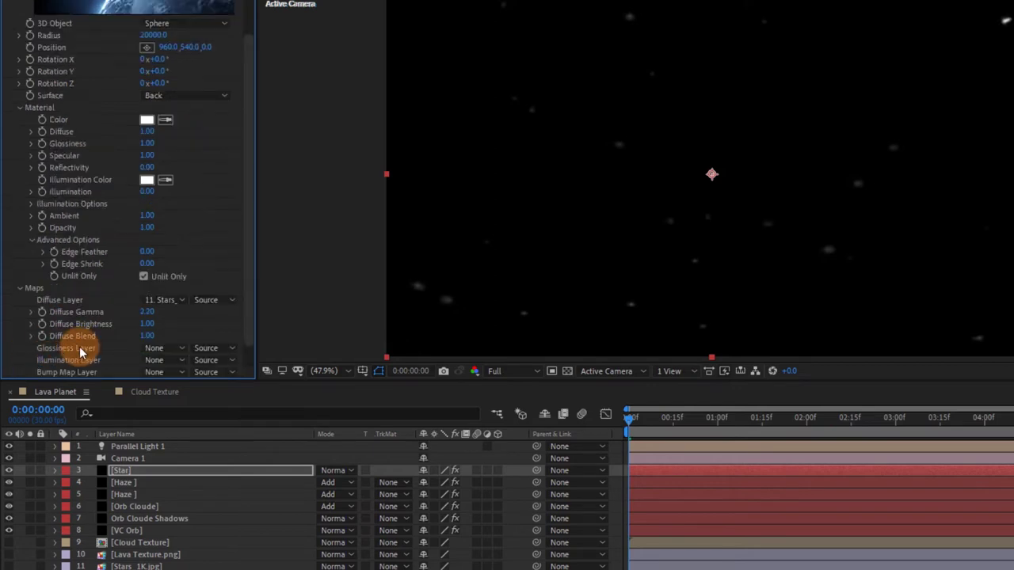
left_click(18, 290)
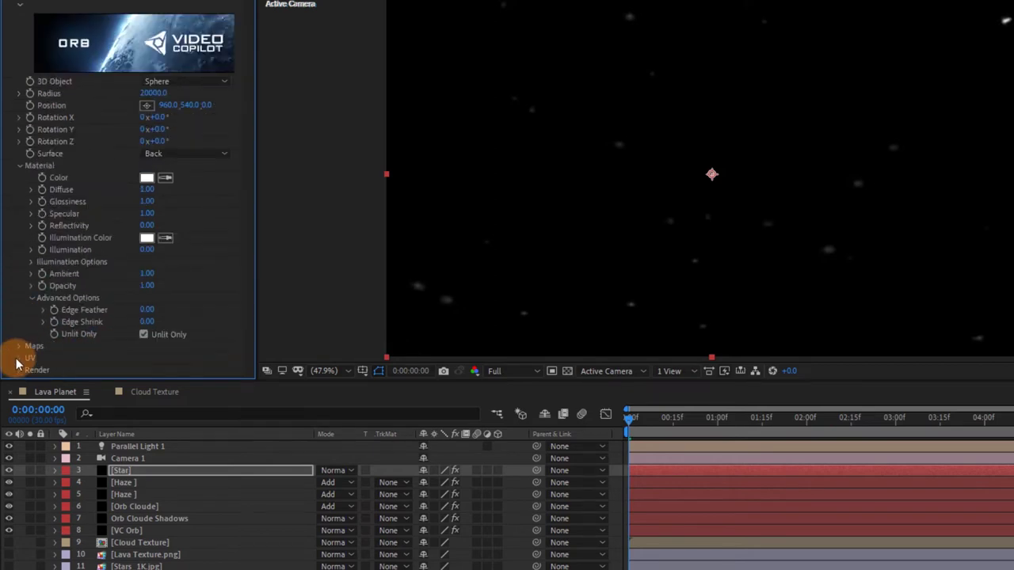
left_click(19, 361)
left_click(162, 288)
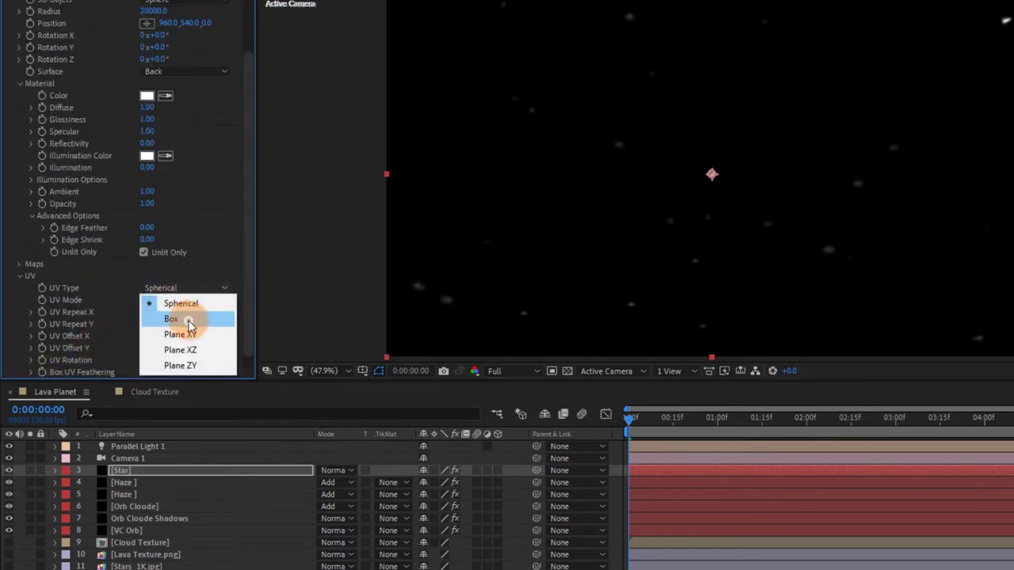
left_click(168, 317)
type("3")
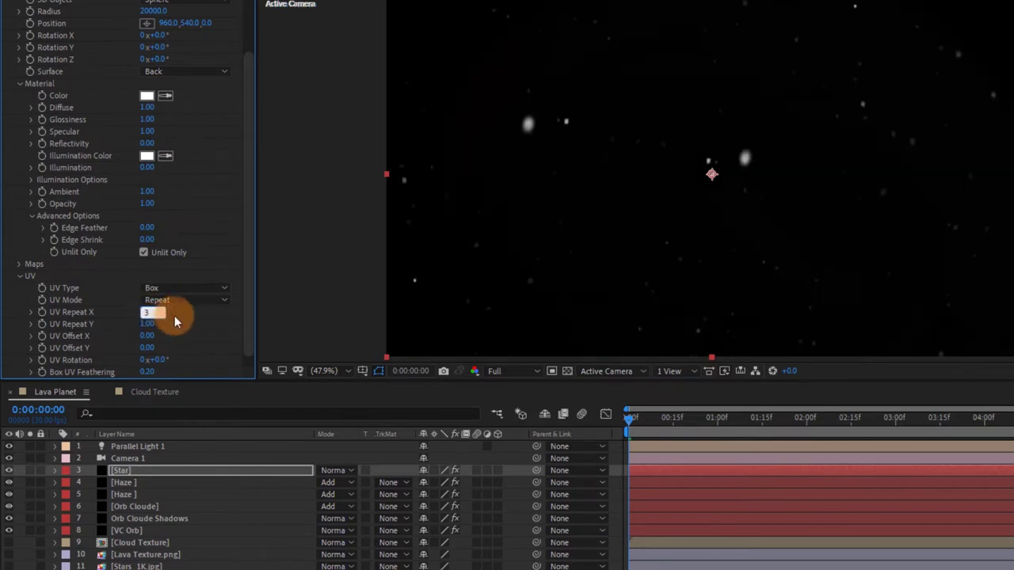
left_click(146, 325)
key("Return")
key("c")
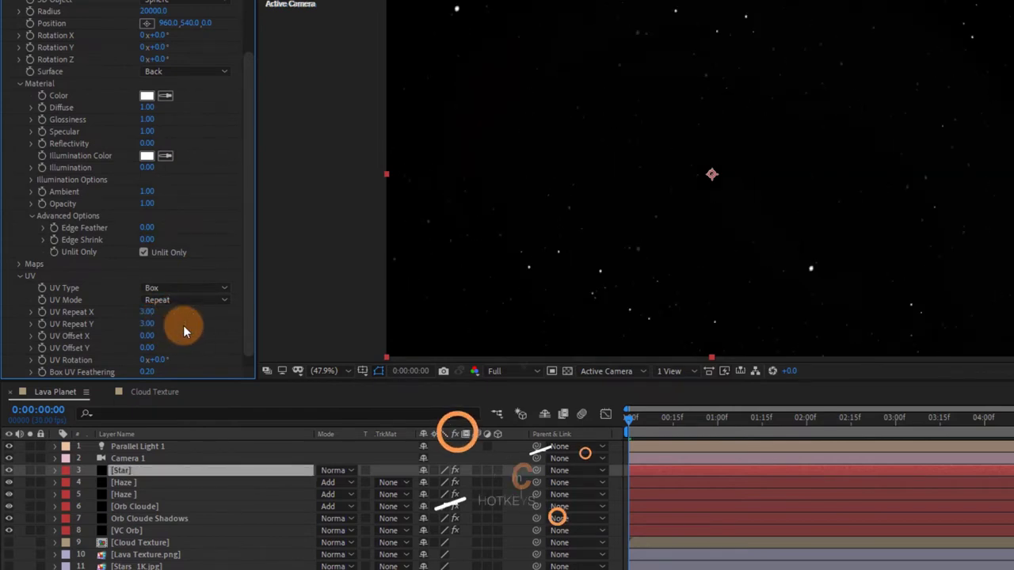
left_click_drag(773, 222, 750, 226)
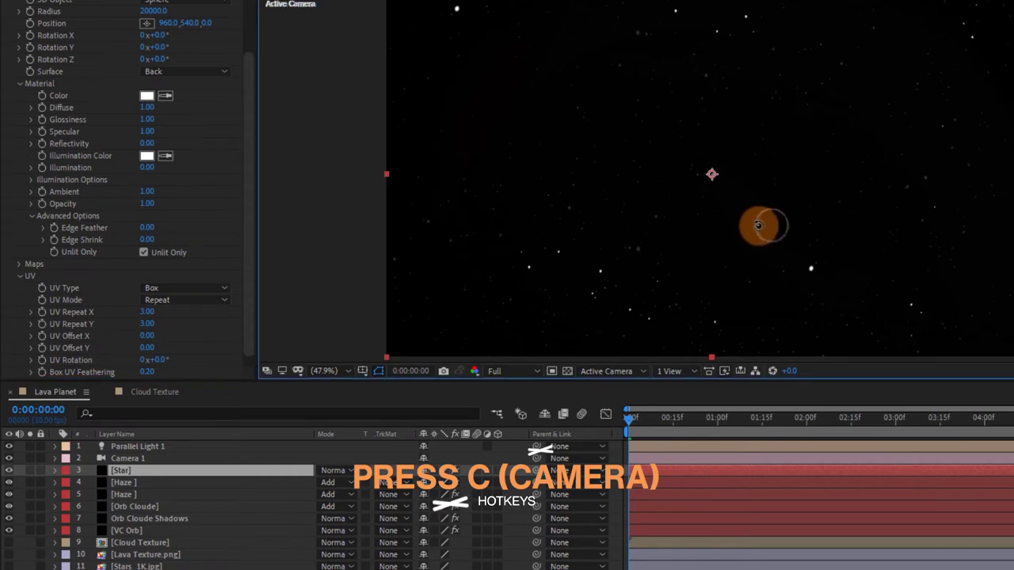
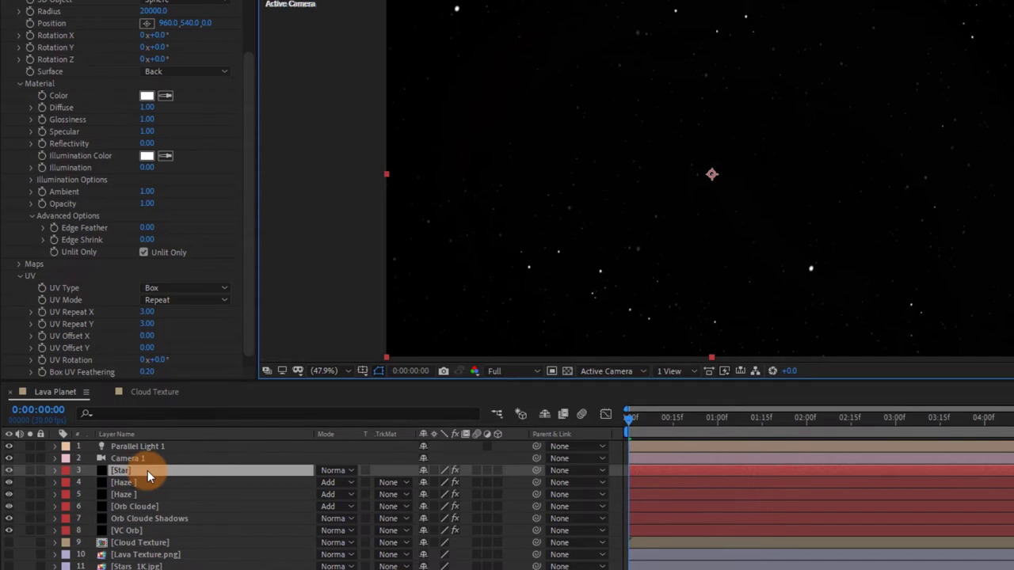
Set the Star layer to Add blending and drag it below VC Orb.
left_click(335, 475)
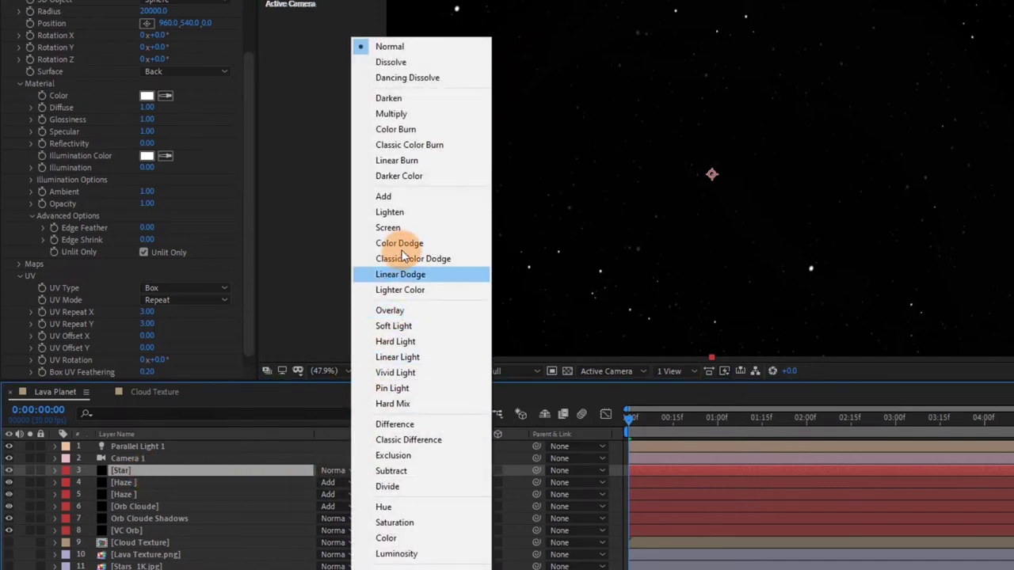
left_click(412, 199)
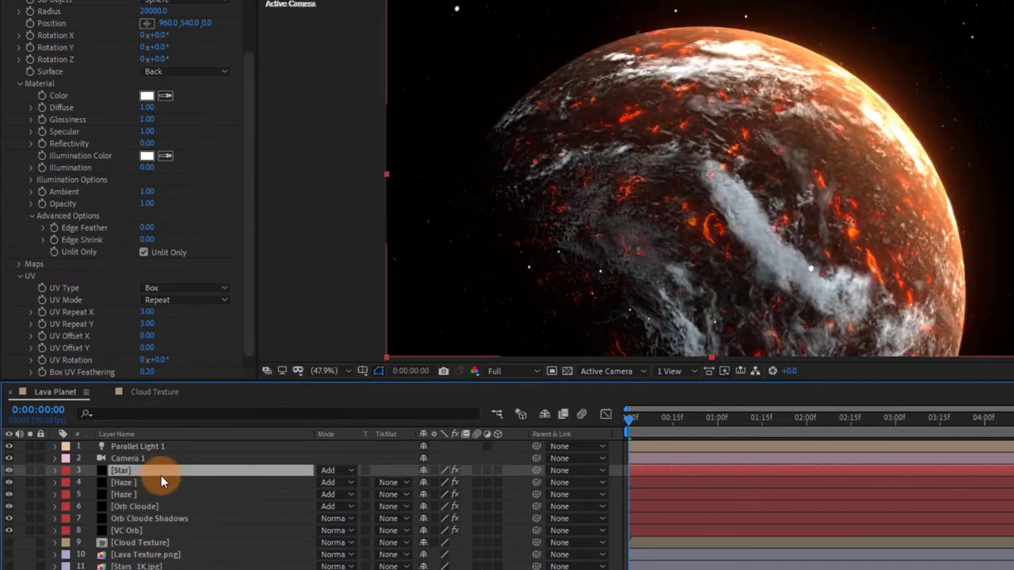
left_click_drag(161, 474, 168, 550)
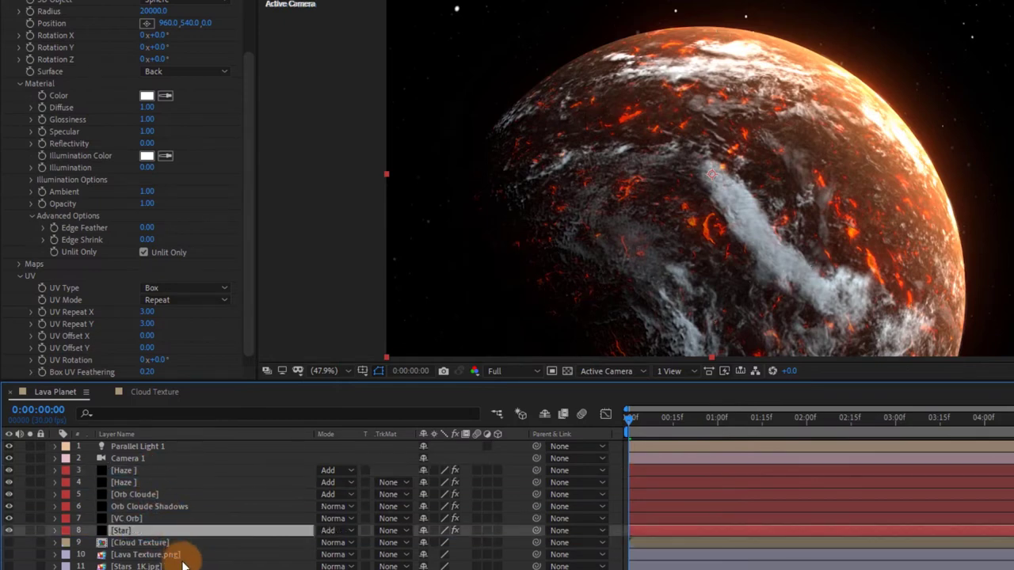
left_click(190, 567)
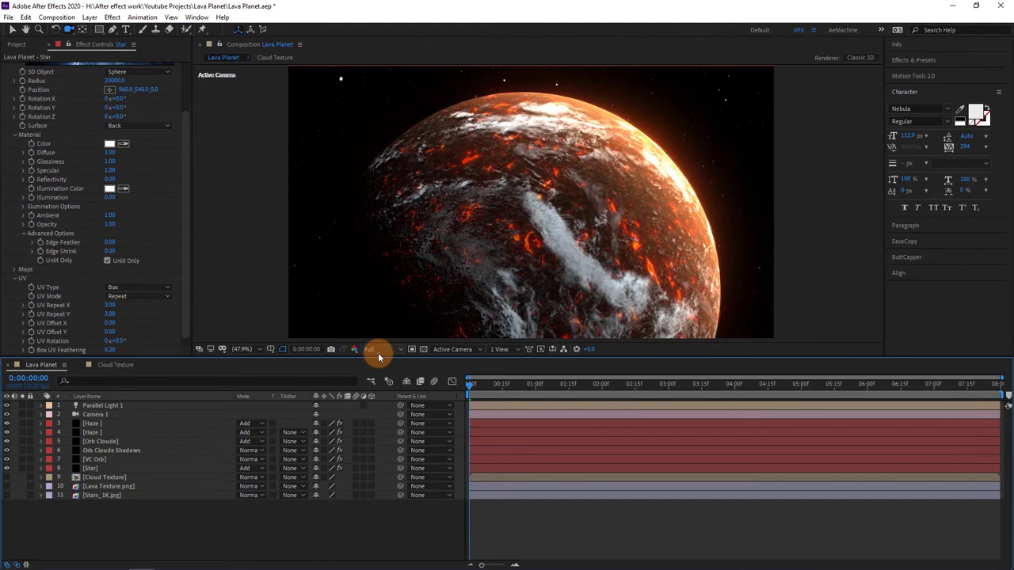
Drop the preview resolution to Half and orbit the camera around the planet.
left_click(378, 352)
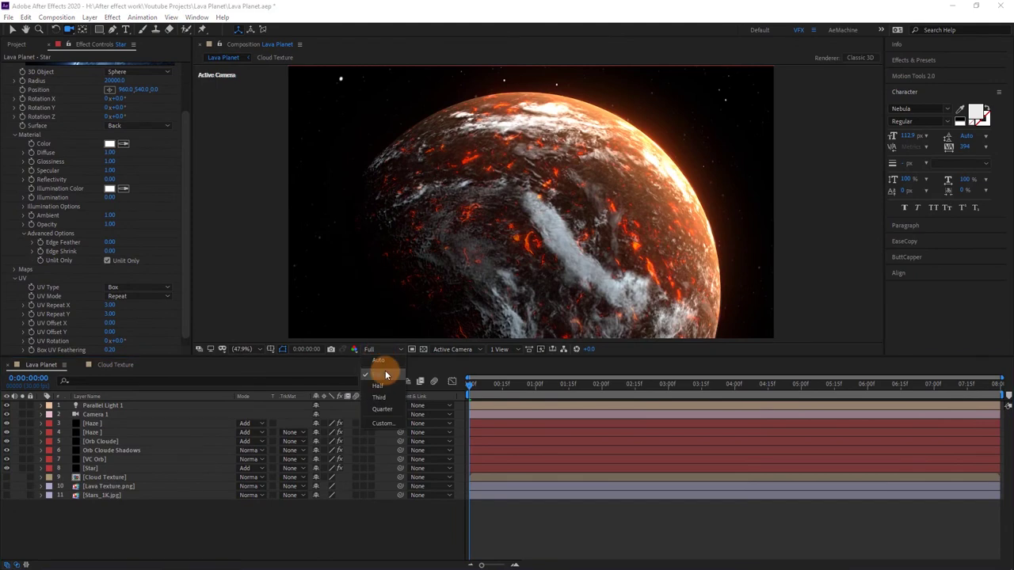
left_click(377, 402)
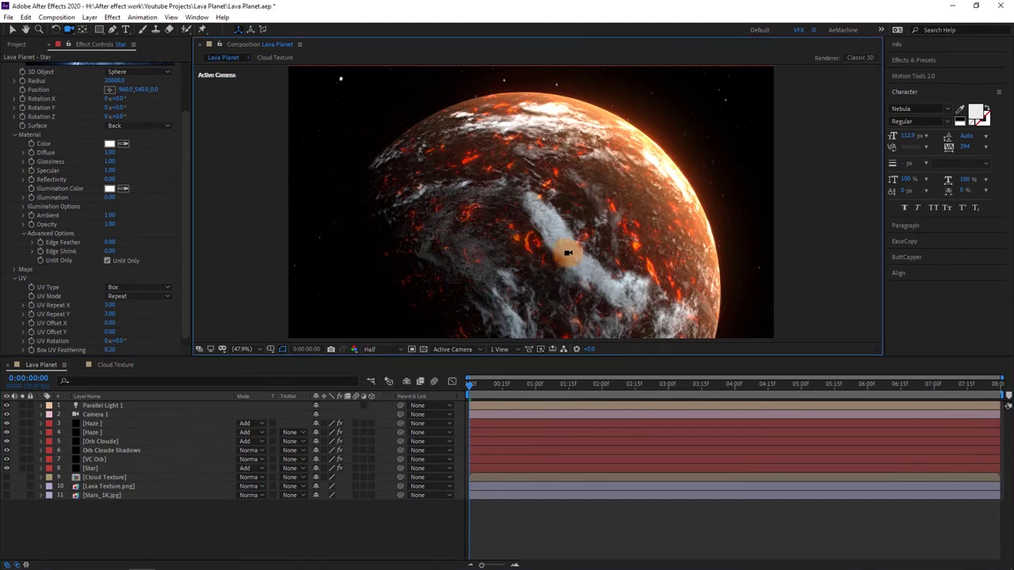
mouse_move(582, 255)
left_mouse_down()
mouse_move(547, 262)
mouse_move(522, 238)
left_mouse_up()
left_click(369, 348)
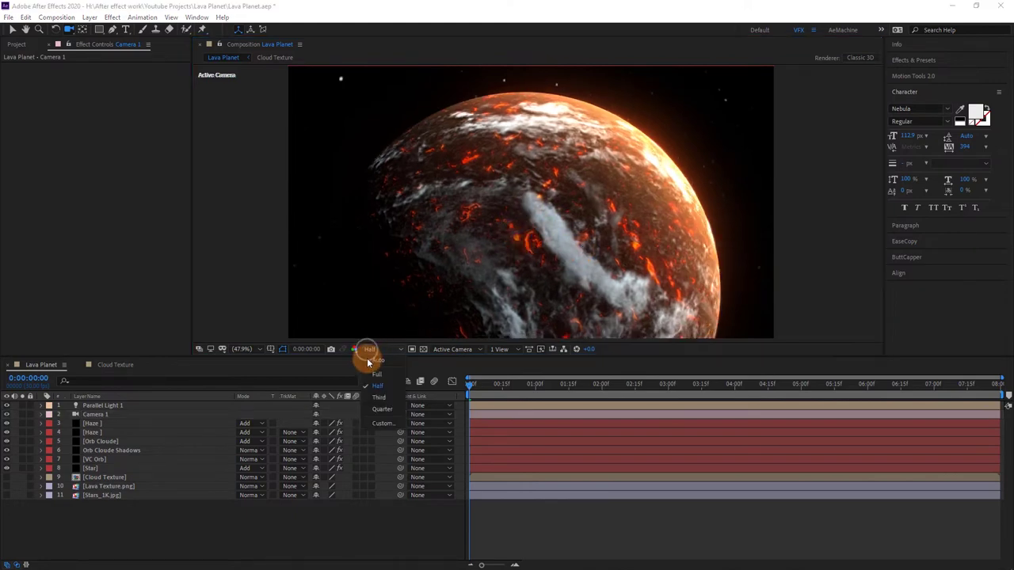
Restore Full resolution and set Orb Cloude Shadows opacity to 50%, toggling it to compare.
left_click(370, 372)
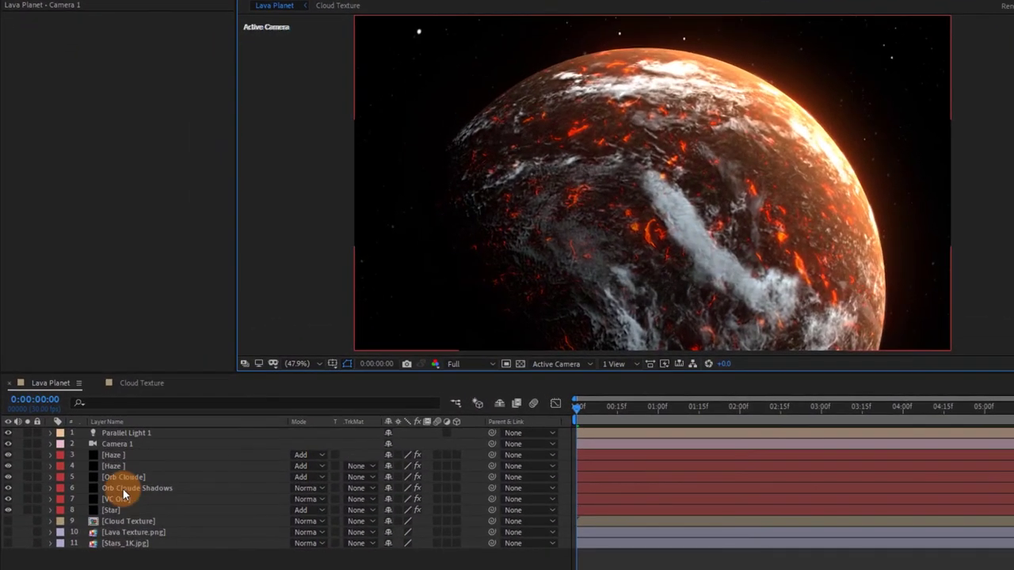
left_click(131, 487)
key("t")
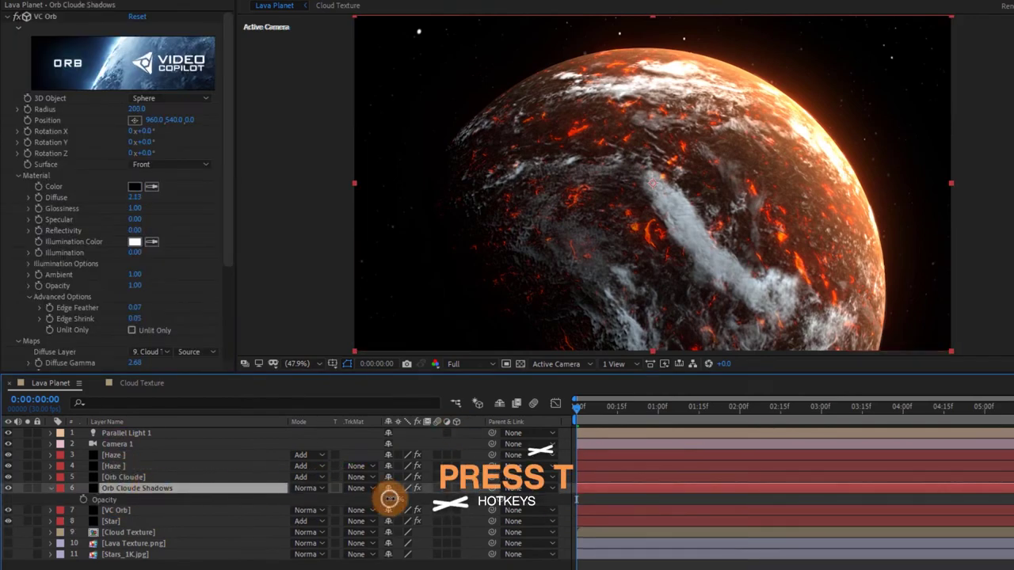
type("50")
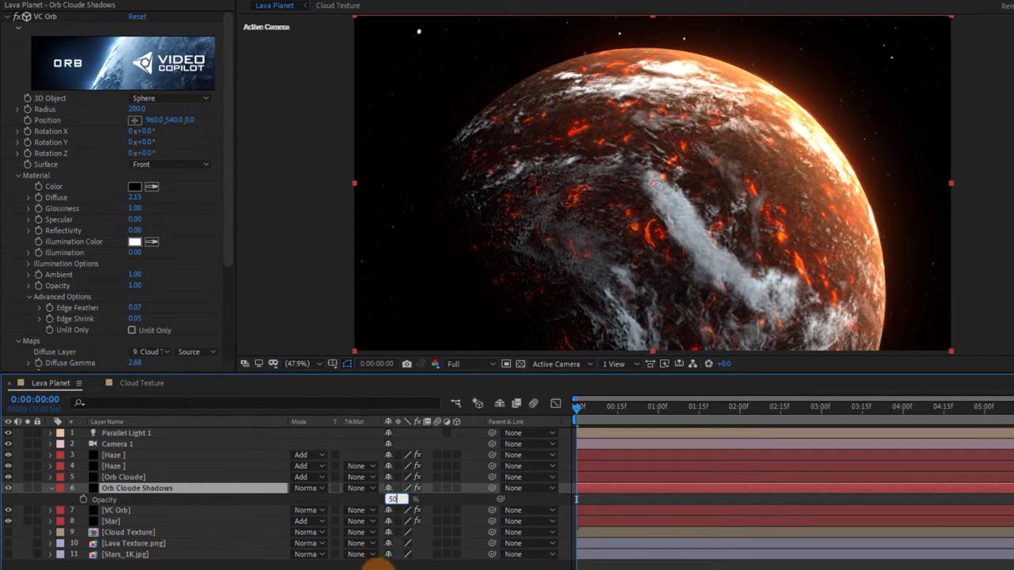
left_click(379, 564)
scroll(634, 223, "up", 1)
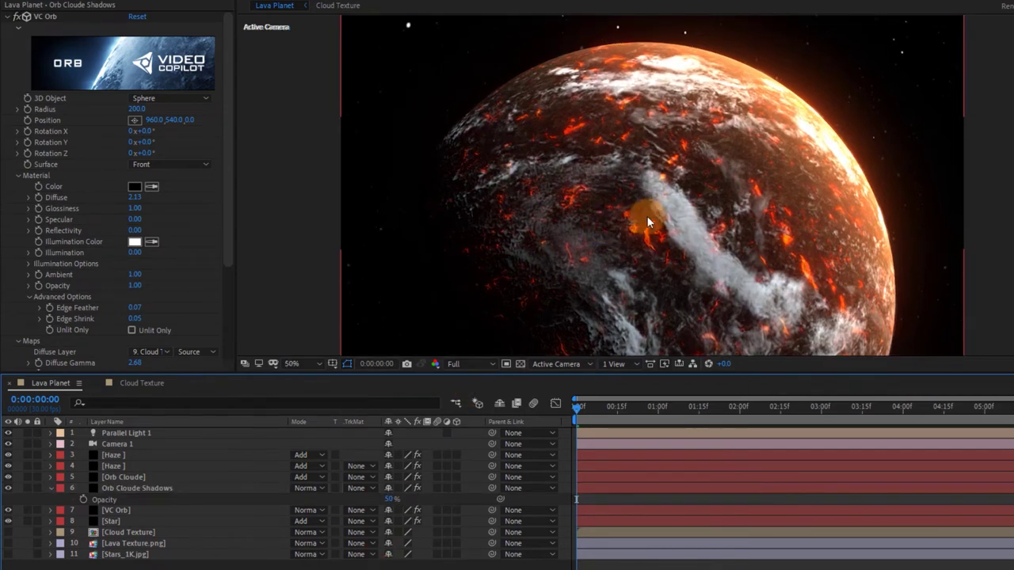
scroll(646, 215, "up", 2)
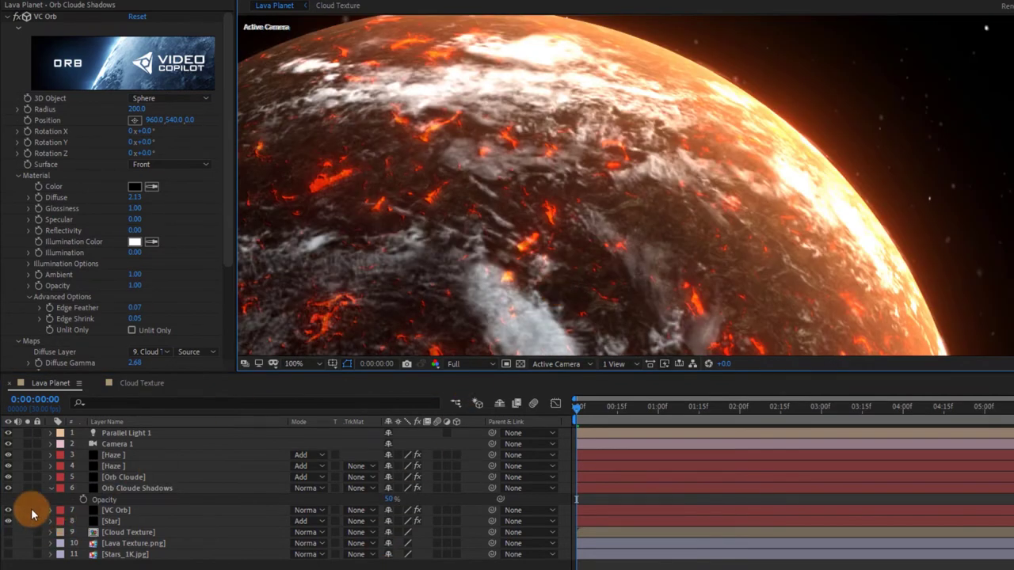
left_click(8, 488)
left_click(8, 488)
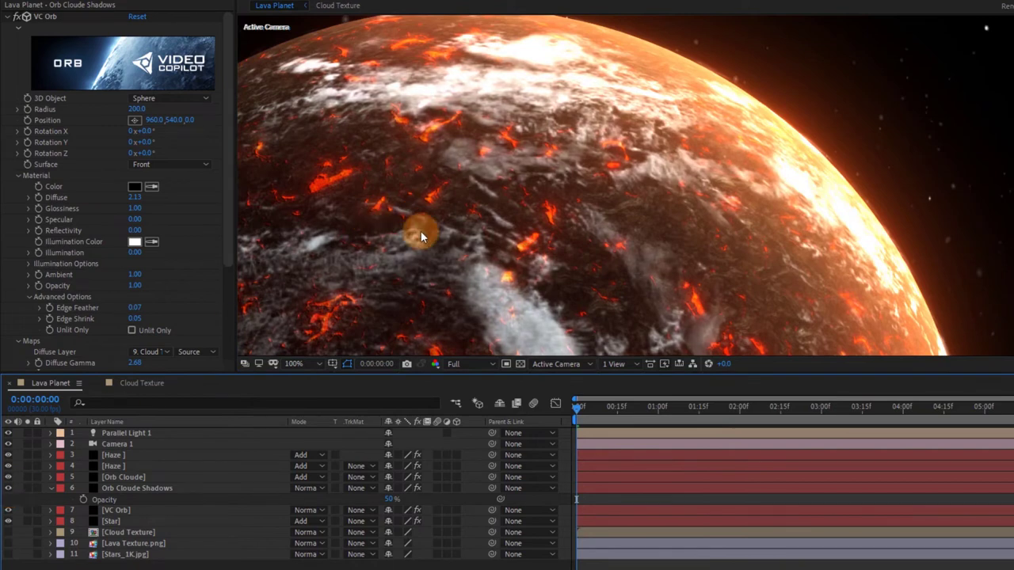
Set Orb Cloude opacity to 70%, fit the comp in view, and collapse both cloud layers.
left_click(129, 478)
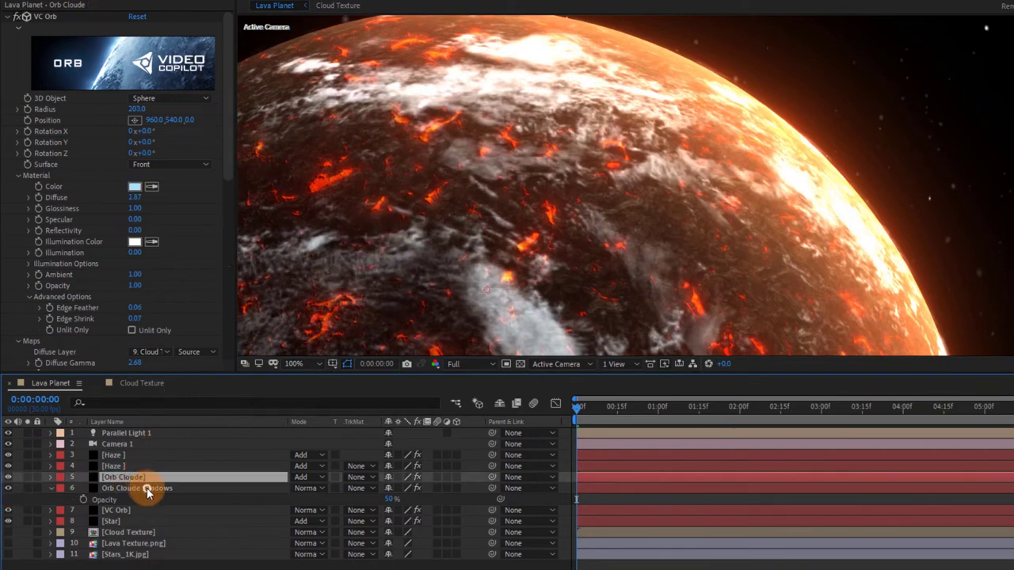
key("t")
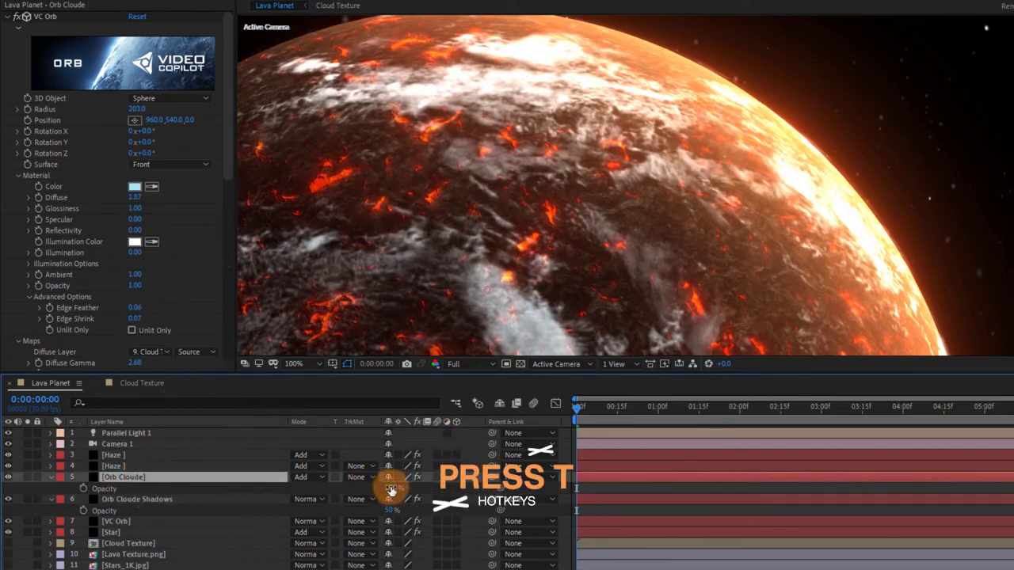
left_click(492, 254)
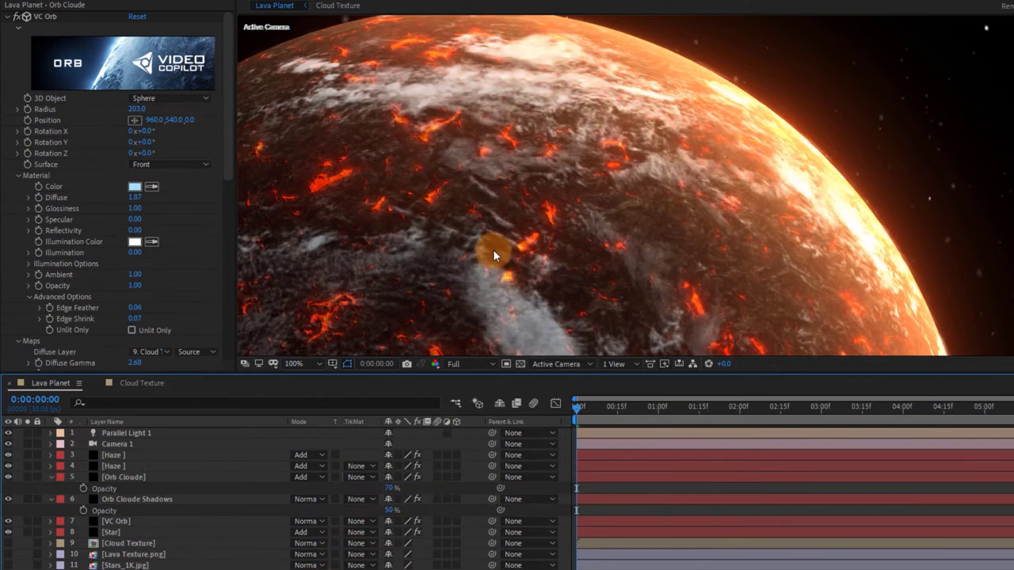
key("shift+slash")
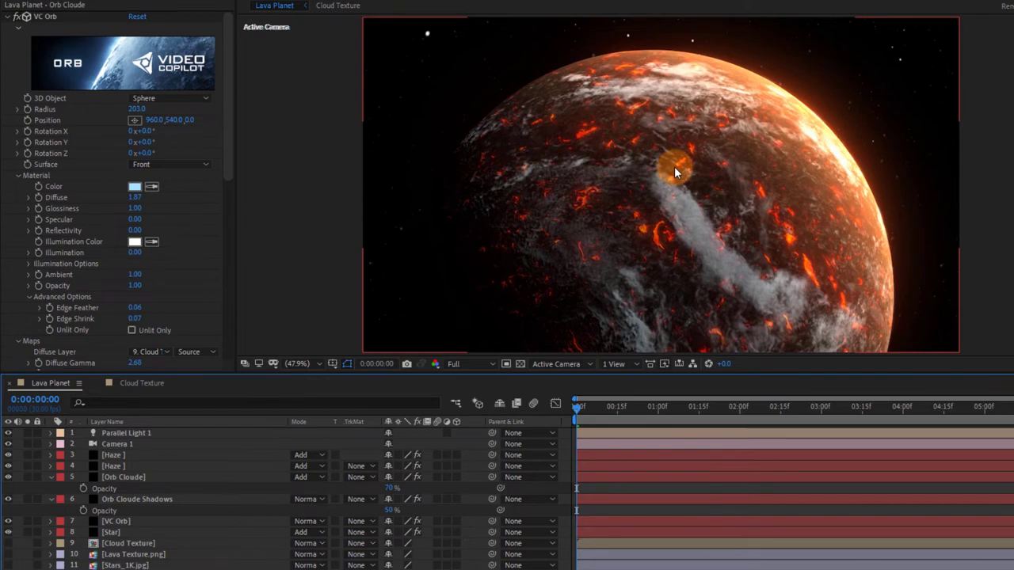
left_click(54, 478)
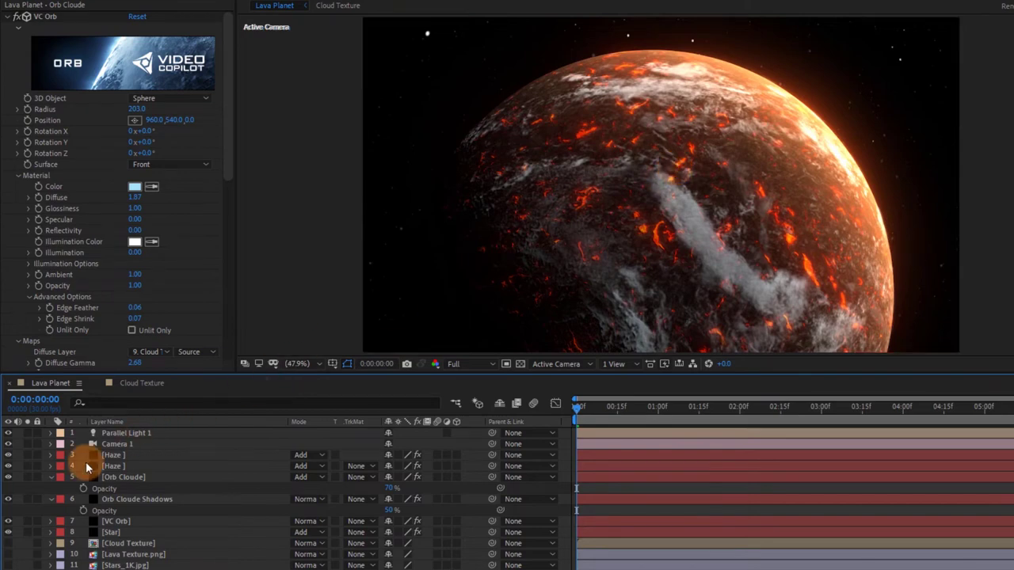
left_click(51, 489)
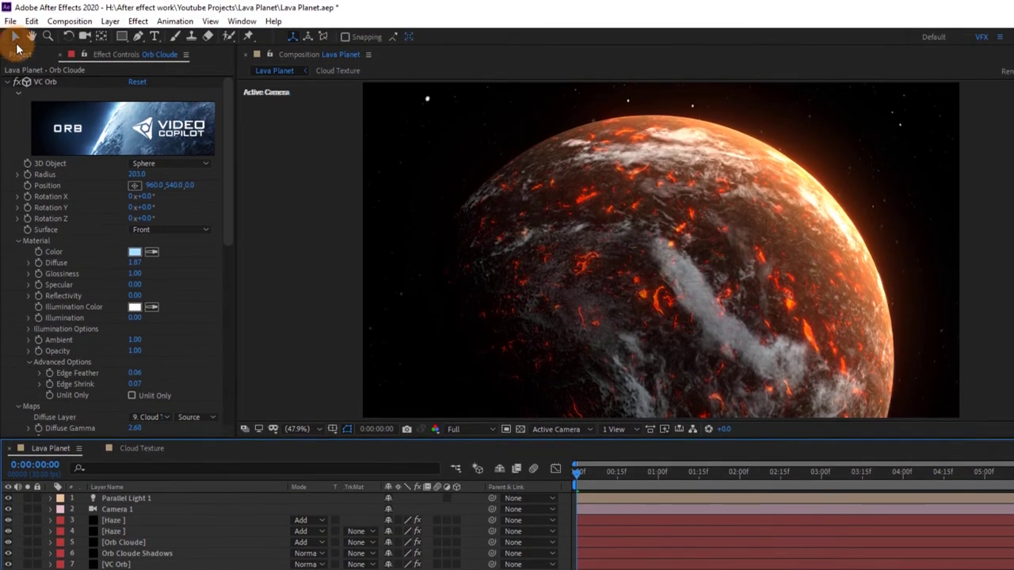
Drag Blue_Haze.jpg from the Project panel to the top of the stack in Add mode.
left_click(23, 60)
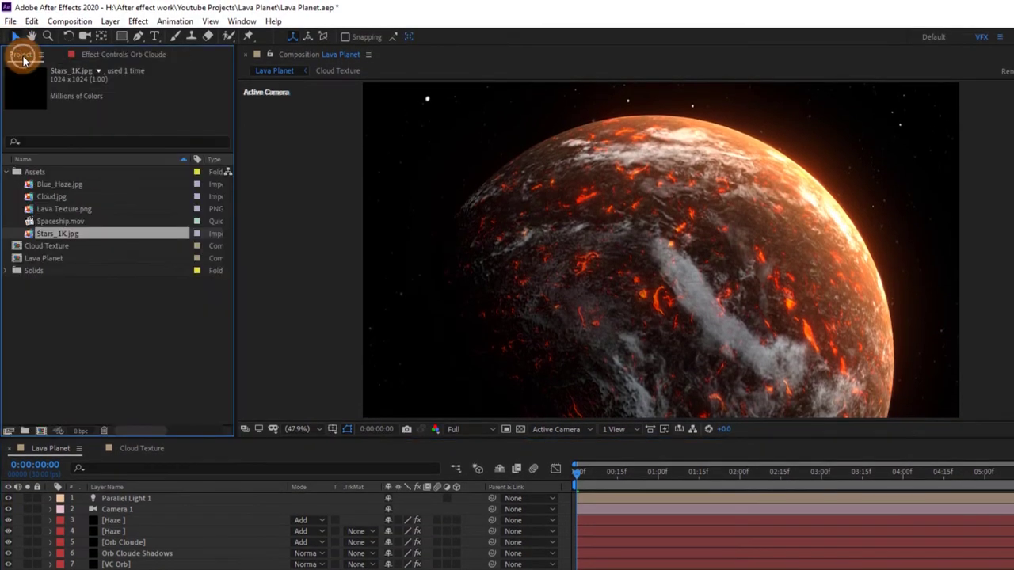
left_click(62, 208)
left_click(66, 186)
left_click_drag(67, 188, 132, 500)
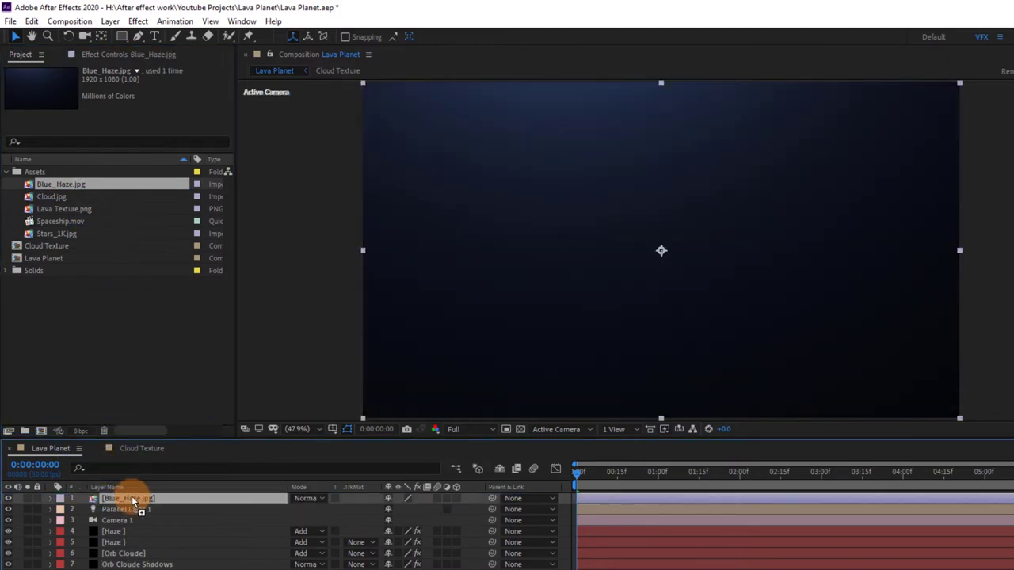
left_click(321, 499)
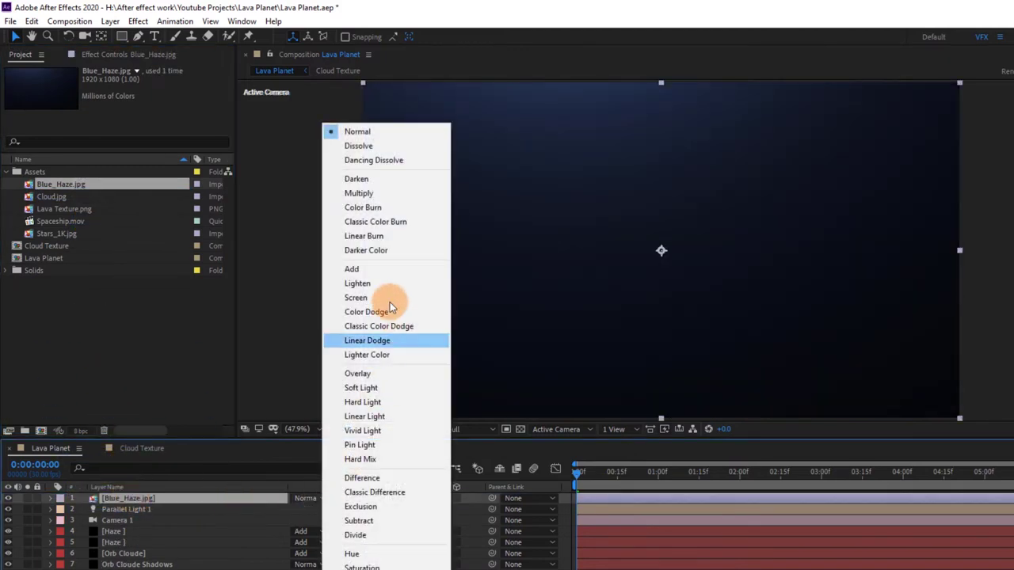
left_click(393, 269)
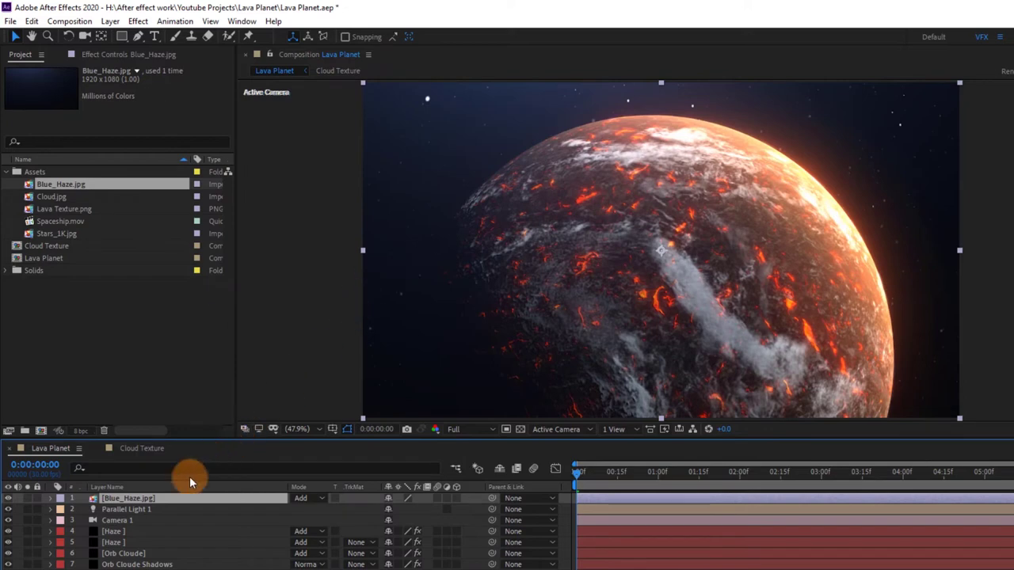
Apply Tint to the haze layer with Map White To set to orange FFAD5D.
key("ctrl+space")
type("tint")
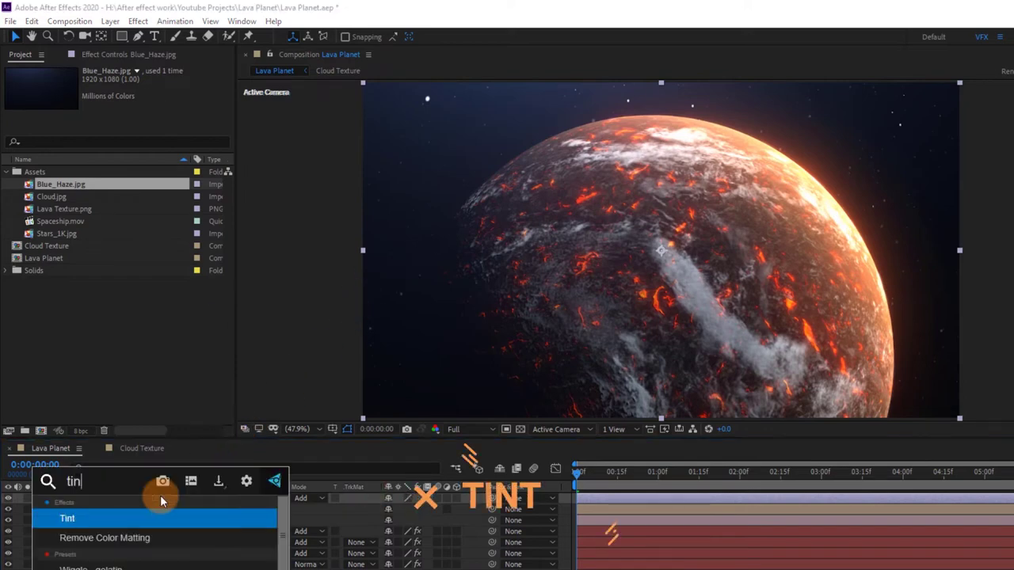
key("Return")
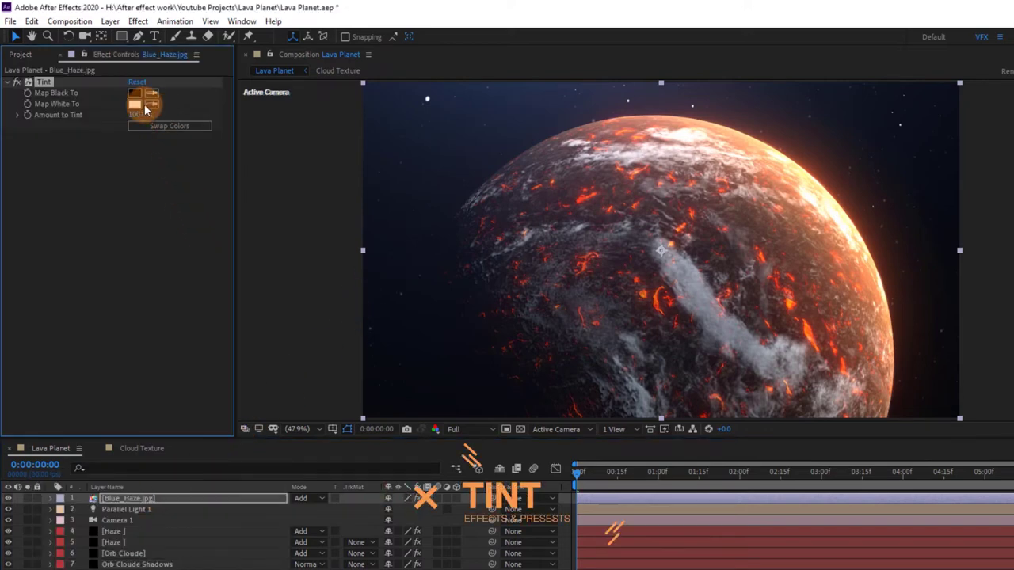
left_click(136, 104)
left_click_drag(666, 493, 666, 507)
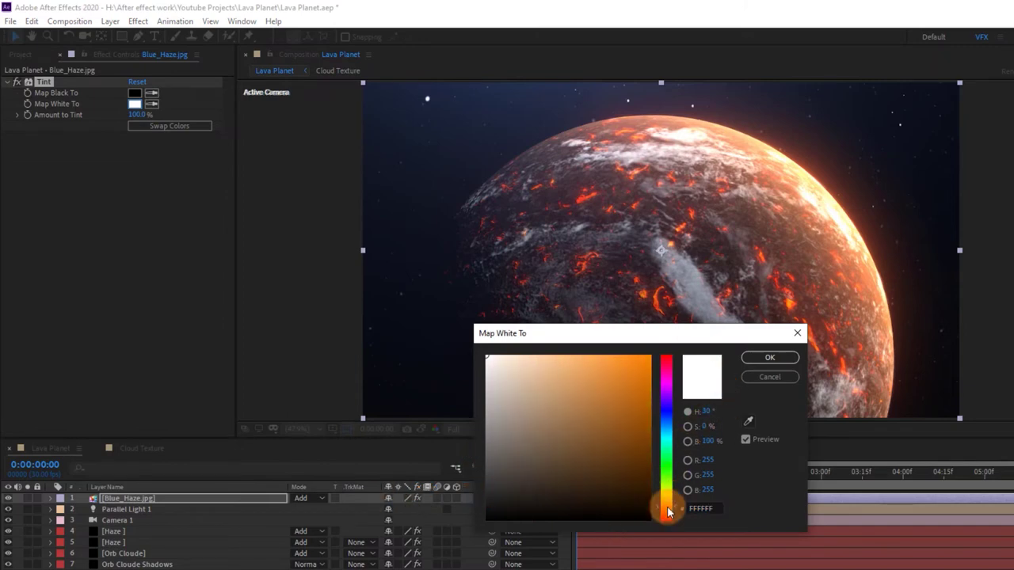
mouse_move(610, 362)
left_mouse_down()
mouse_move(600, 353)
mouse_move(619, 351)
mouse_move(594, 347)
left_mouse_up()
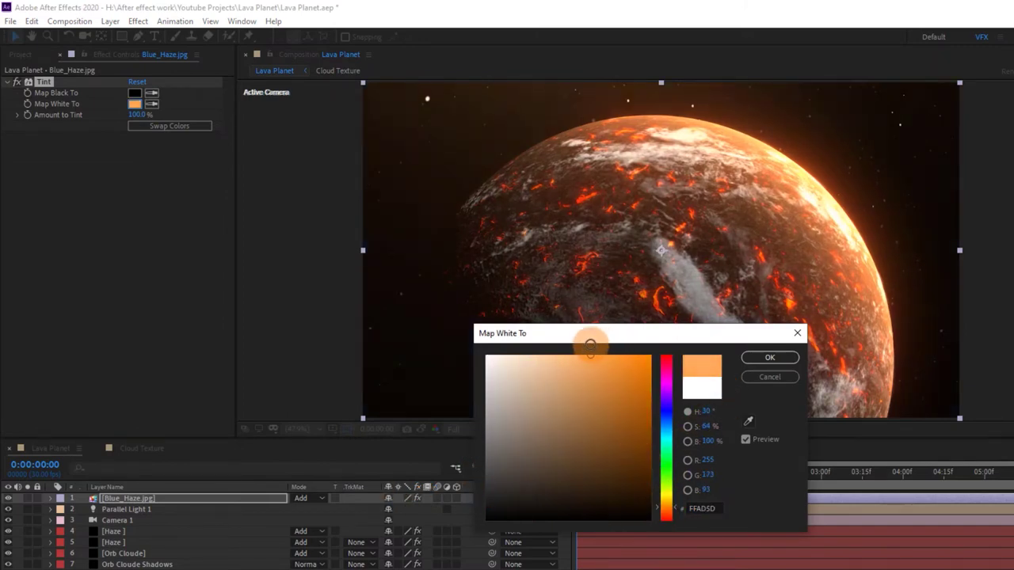
left_click(769, 357)
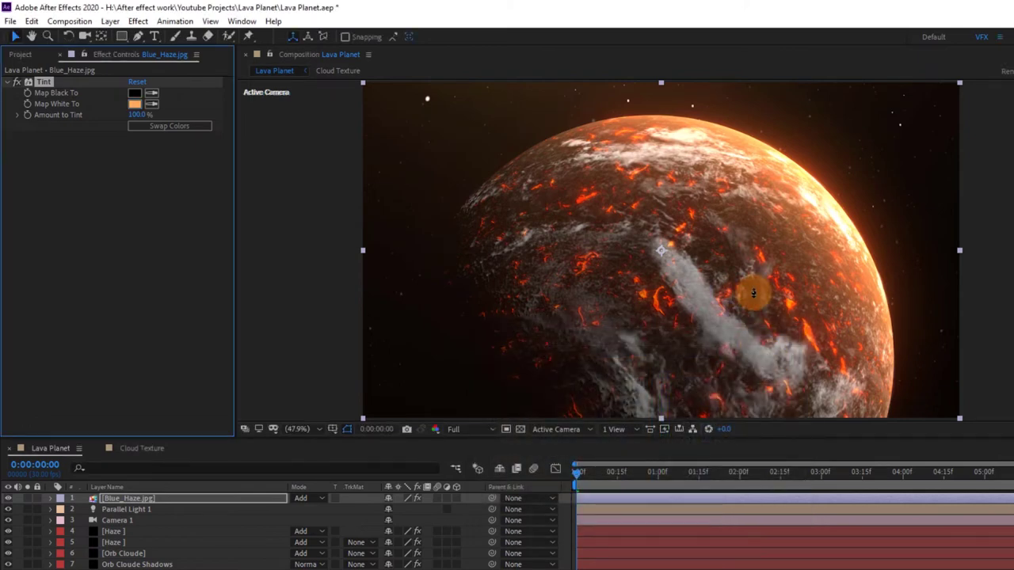
left_click(753, 294)
key("c")
left_click_drag(753, 314, 753, 319)
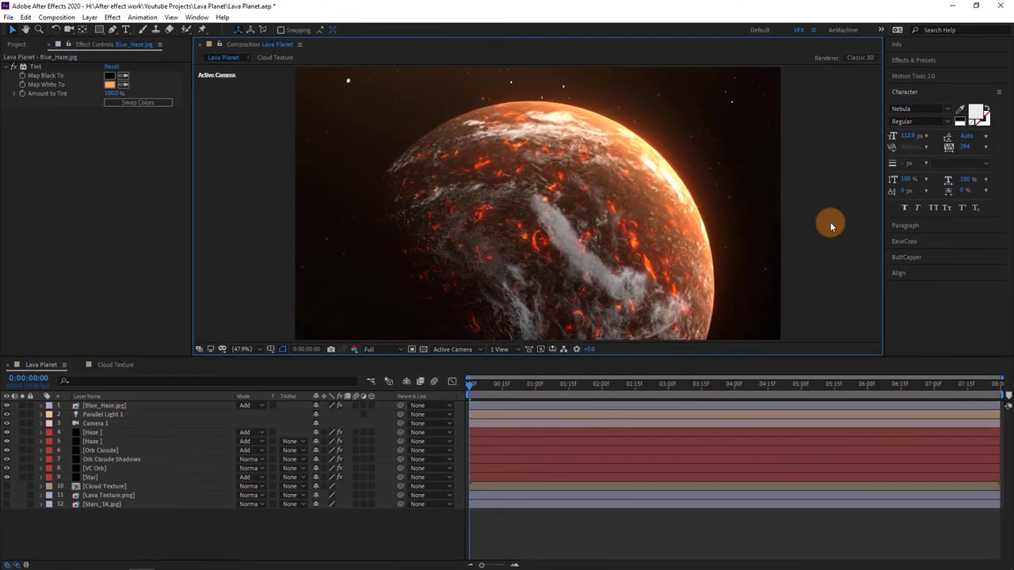
Create a new adjustment layer and name it CC.
right_click(97, 538)
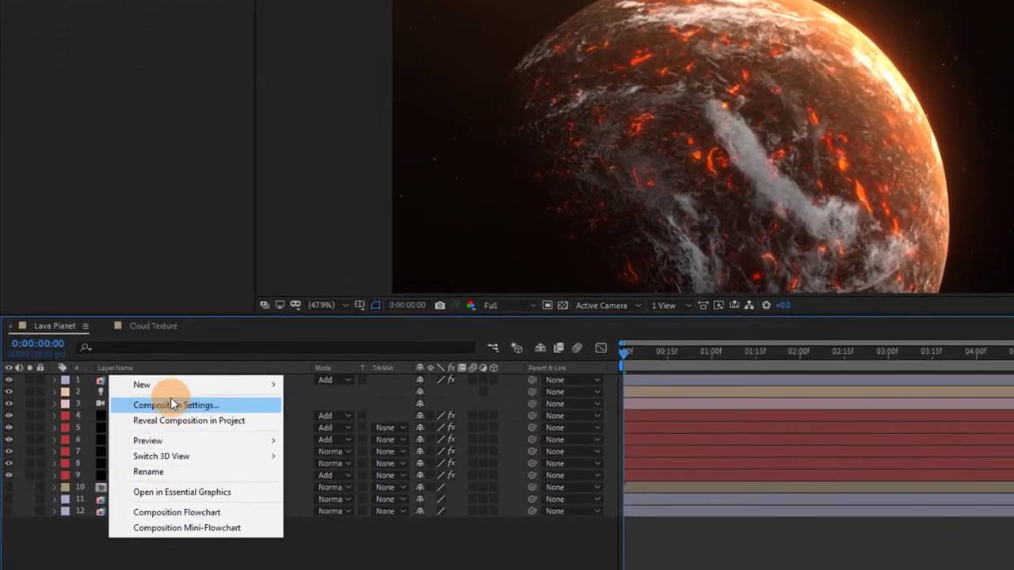
mouse_move(219, 411)
left_click(369, 497)
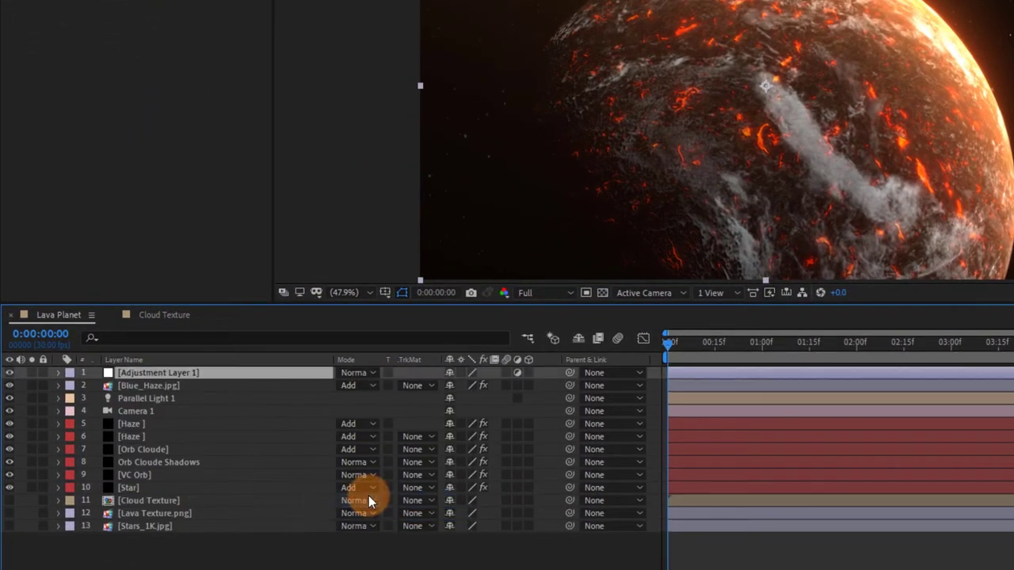
key("Return")
type("CC")
left_click(192, 559)
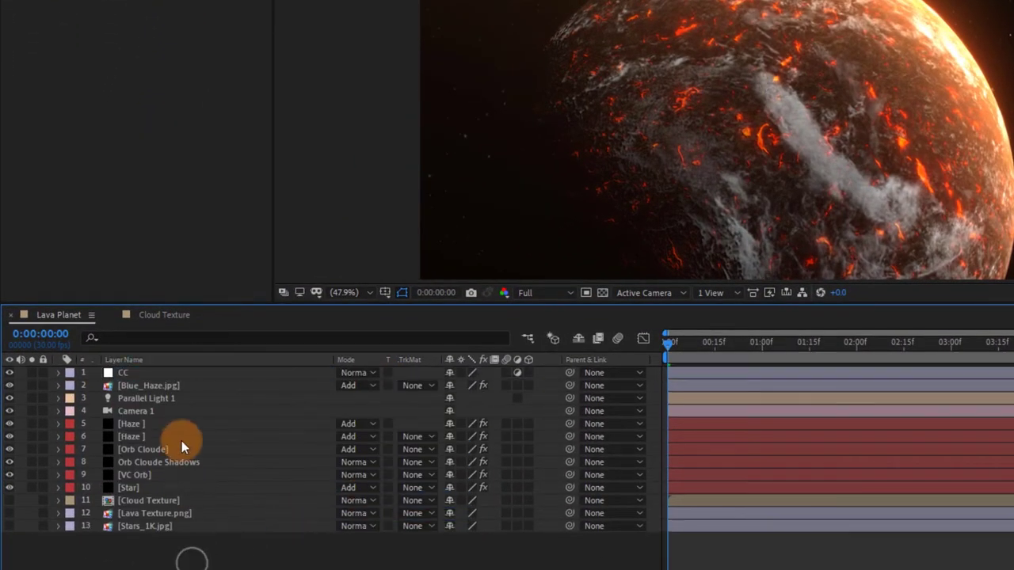
Apply Curves to CC and lightly adjust the RGB curve near the diagonal.
left_click(170, 370)
key("ctrl+space")
type("c")
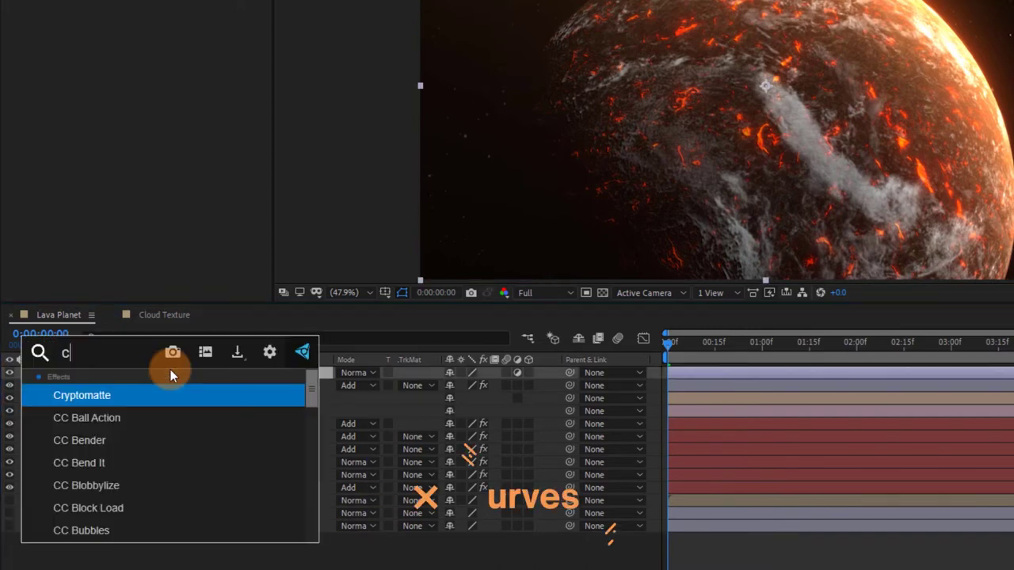
type("ur")
key("Return")
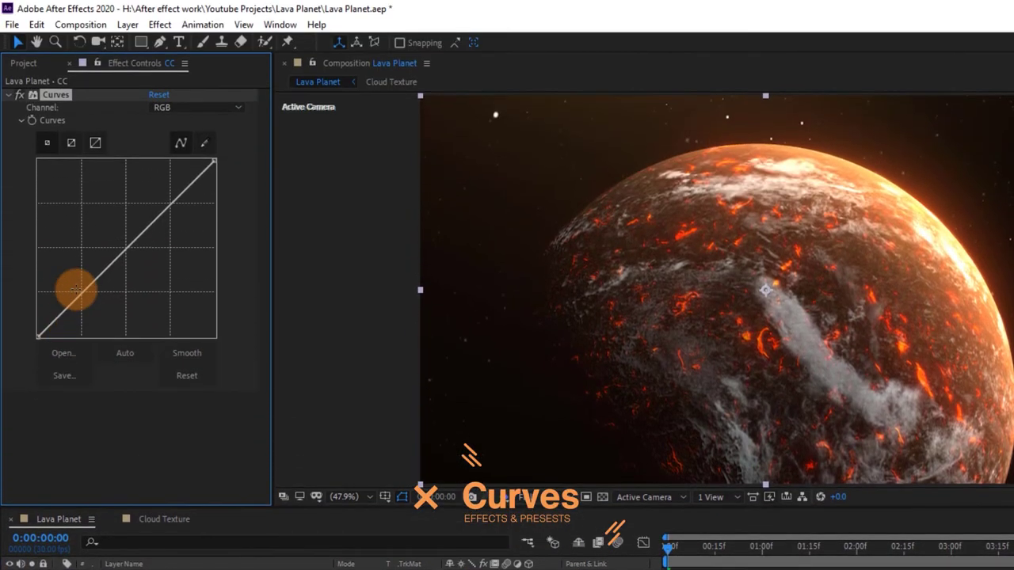
left_click_drag(80, 295, 80, 298)
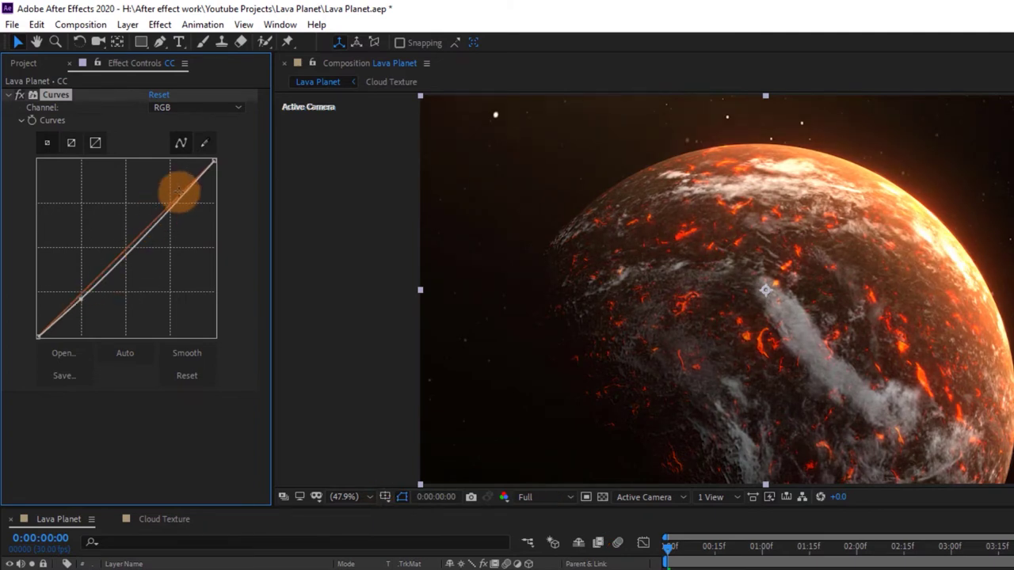
left_click_drag(174, 202, 170, 203)
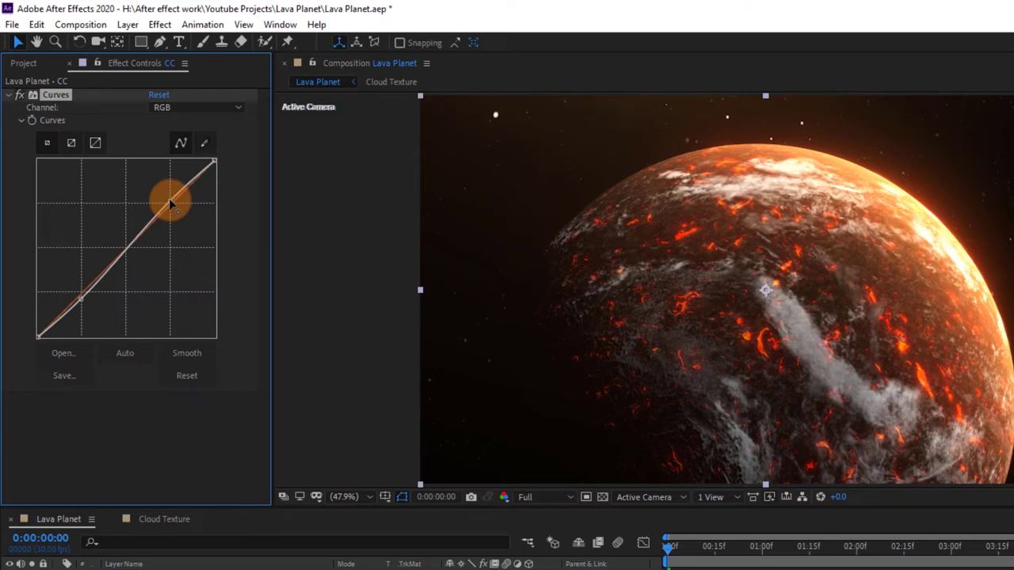
left_click_drag(171, 204, 170, 201)
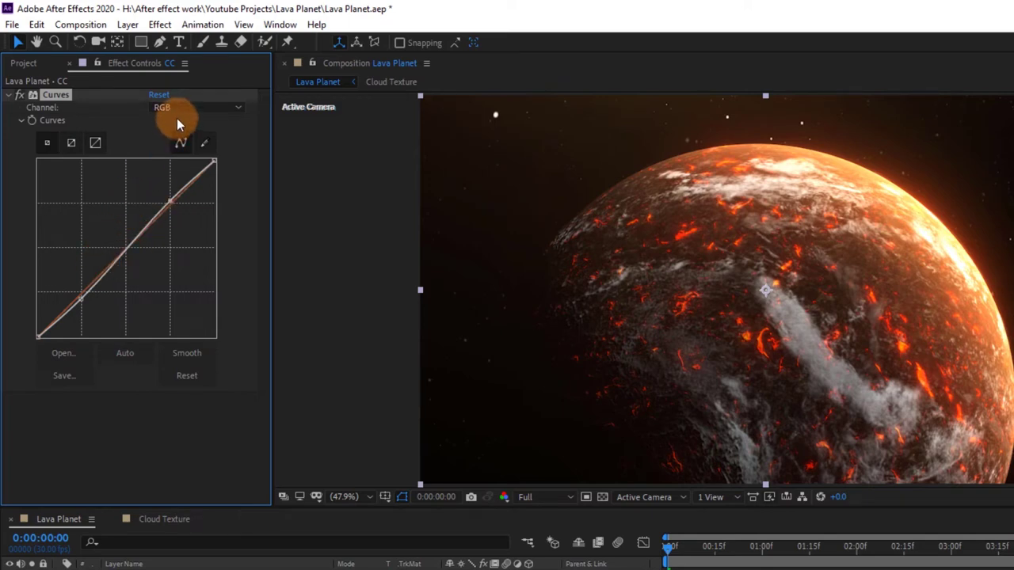
Switch Curves to the Blue channel and lift it slightly, comparing with the effect off.
left_click(201, 107)
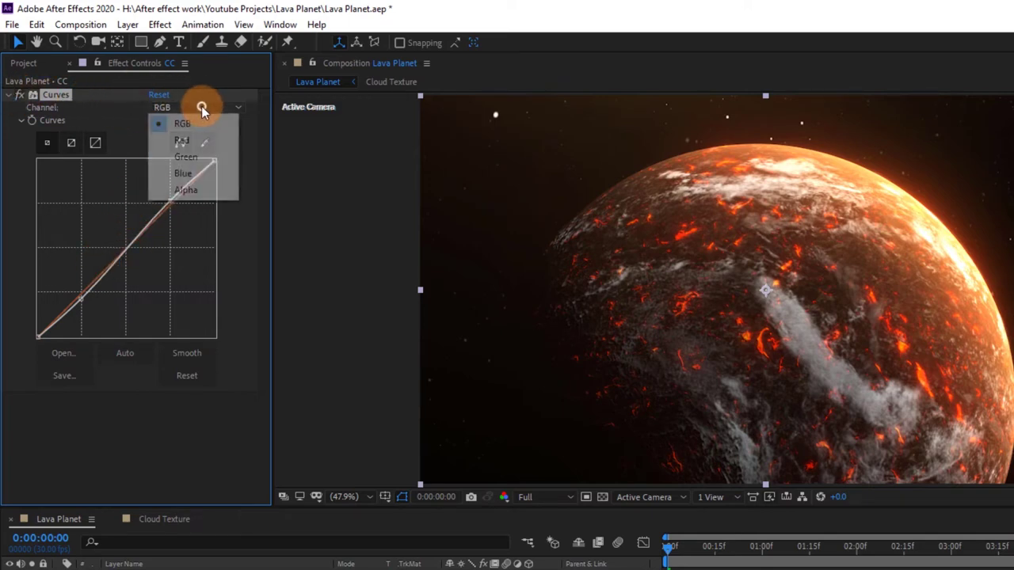
left_click(201, 173)
left_click_drag(113, 259, 171, 198)
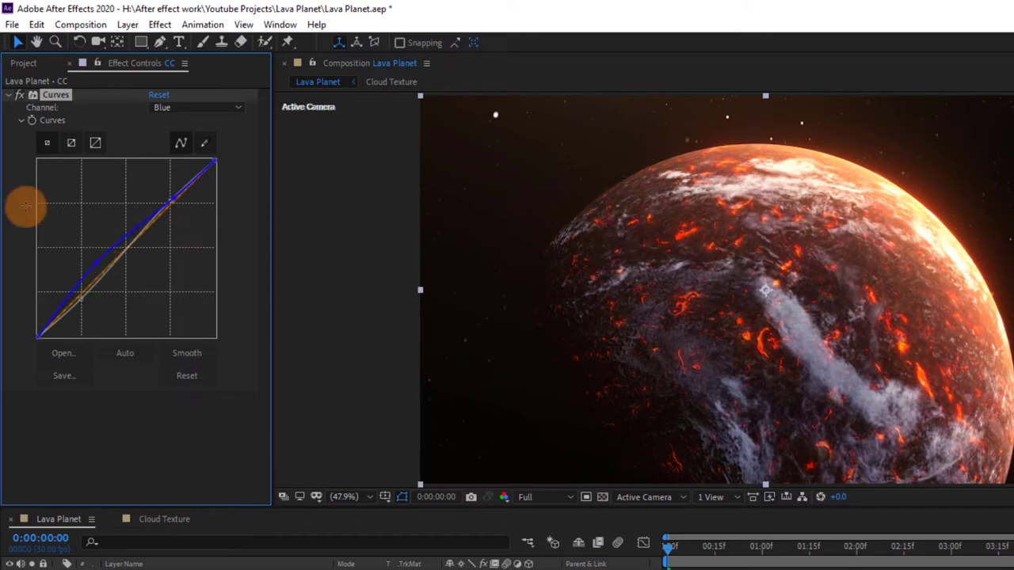
left_click(18, 95)
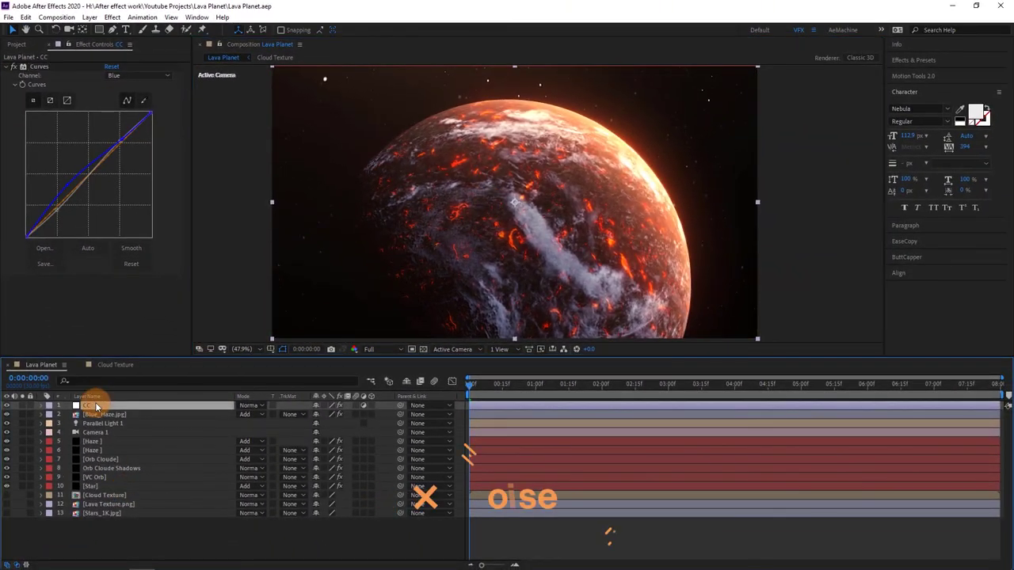
Apply Noise to CC with Amount of Noise 3%, then collapse the Noise and Curves effects.
key("ctrl+space")
type("oi")
key("BackSpace")
key("BackSpace")
type("noi")
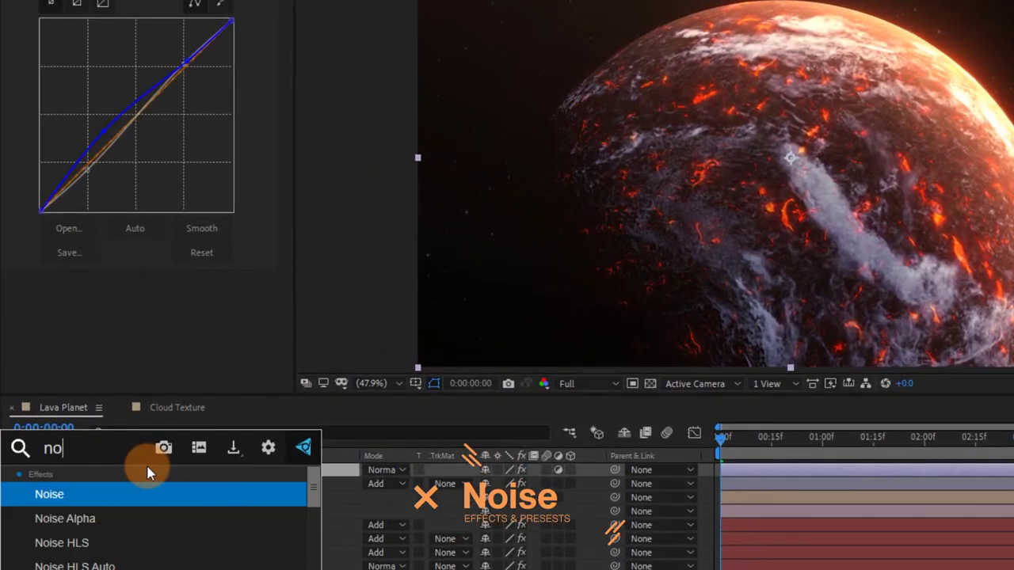
key("Return")
left_click(165, 291)
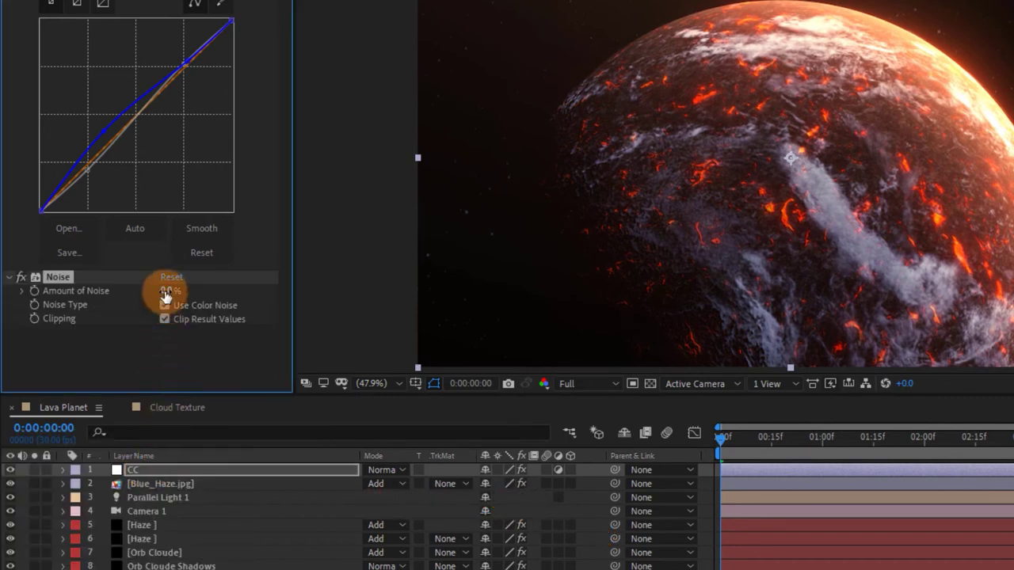
type("3")
left_click(187, 357)
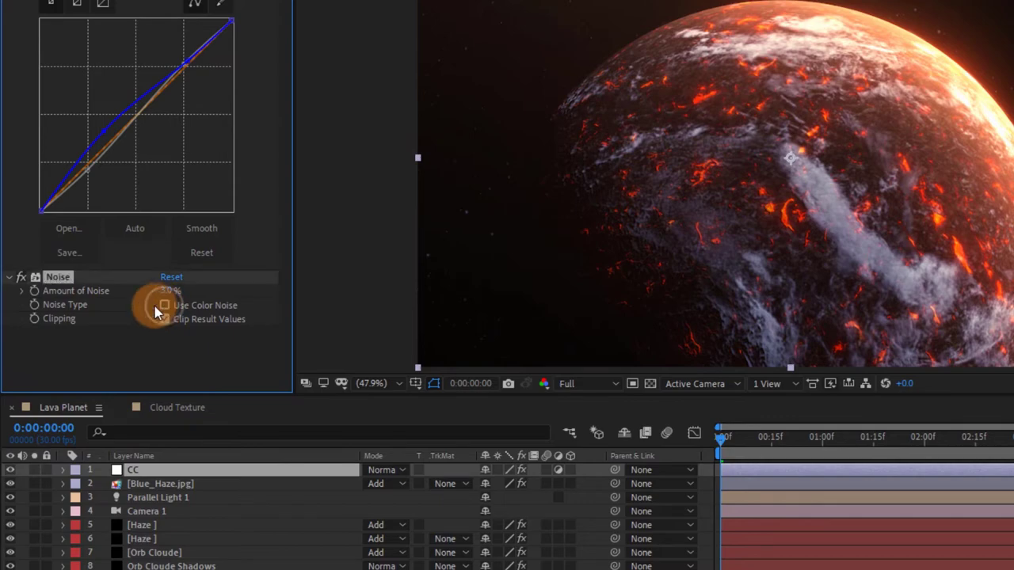
left_click(9, 276)
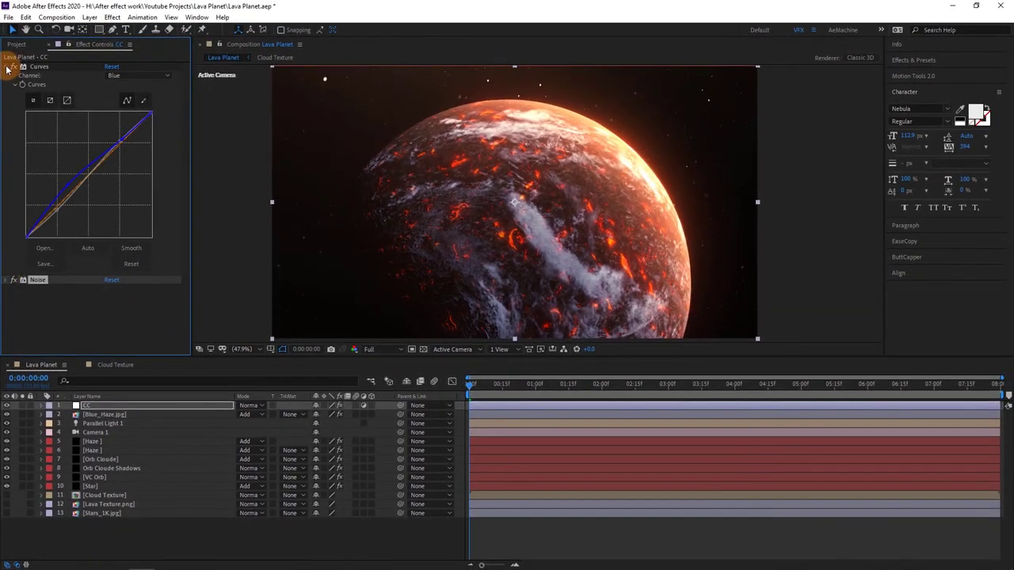
left_click(6, 68)
Create a black solid named 'Optical Flare' and place it just under CC.
right_click(100, 539)
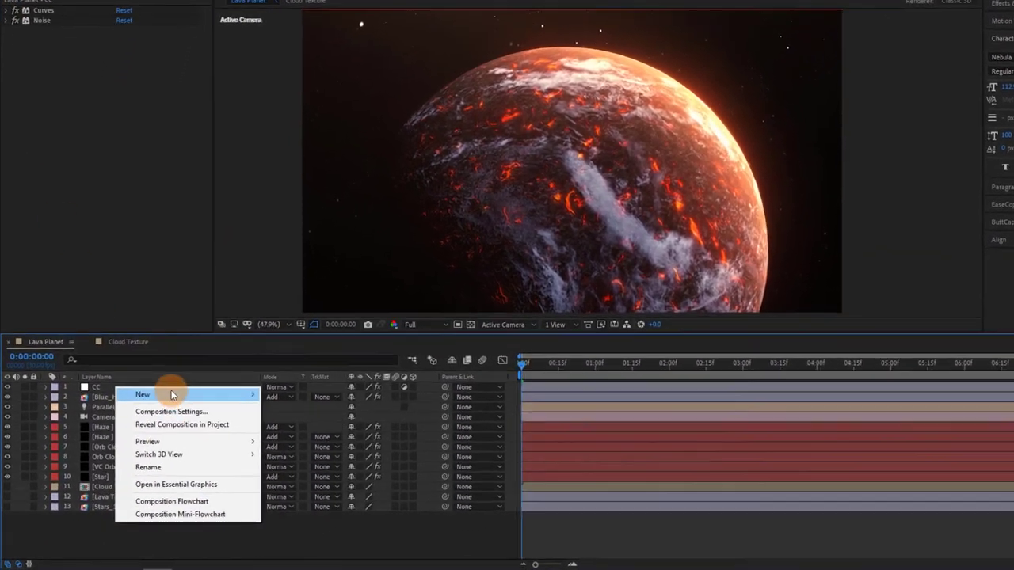
mouse_move(172, 395)
left_click(356, 424)
type("Op")
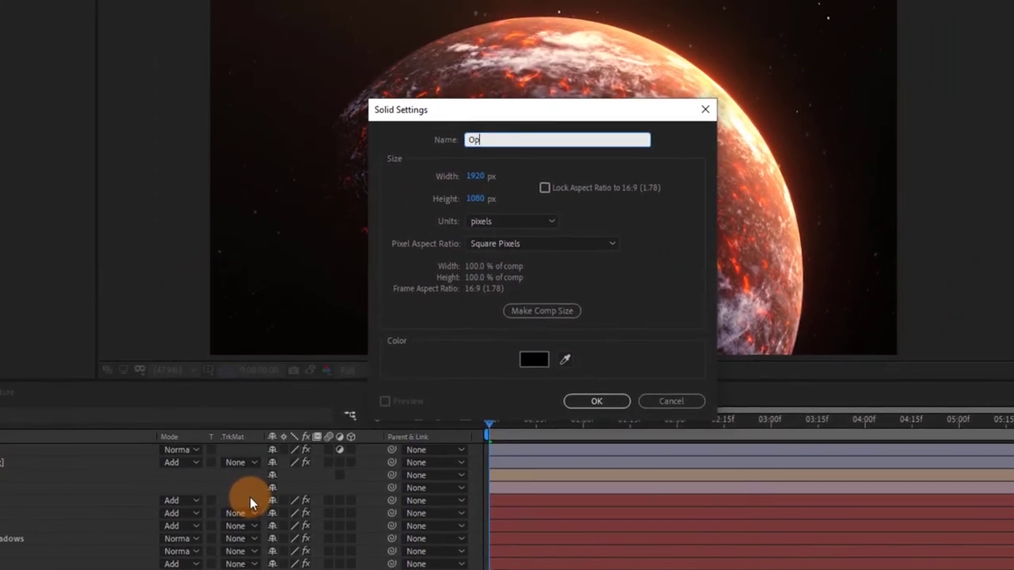
type("tical Flare")
key("Return")
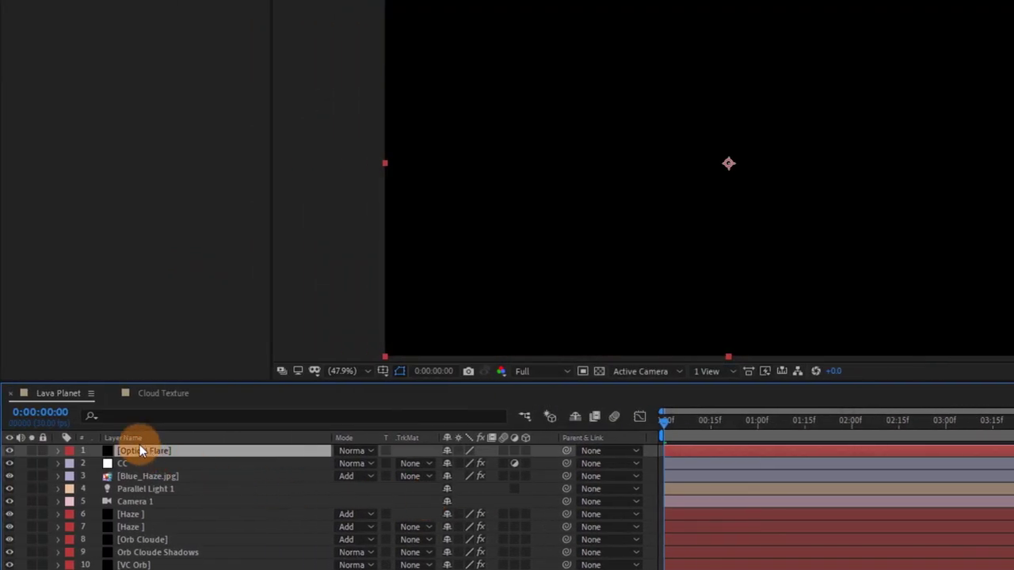
left_click_drag(139, 451, 150, 467)
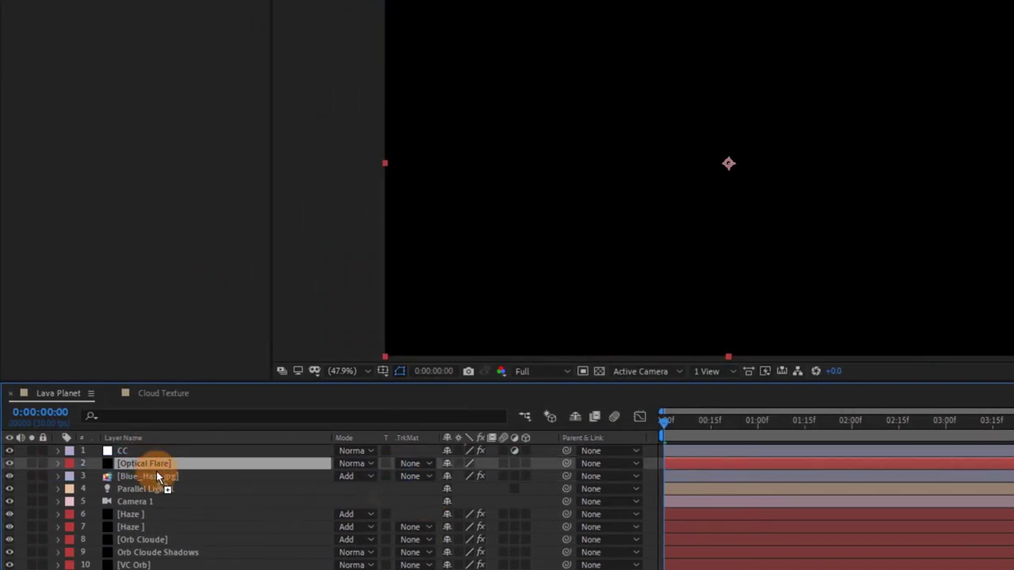
Apply the Optical Flares effect to the Optical Flare solid.
key("ctrl+space")
type("opt")
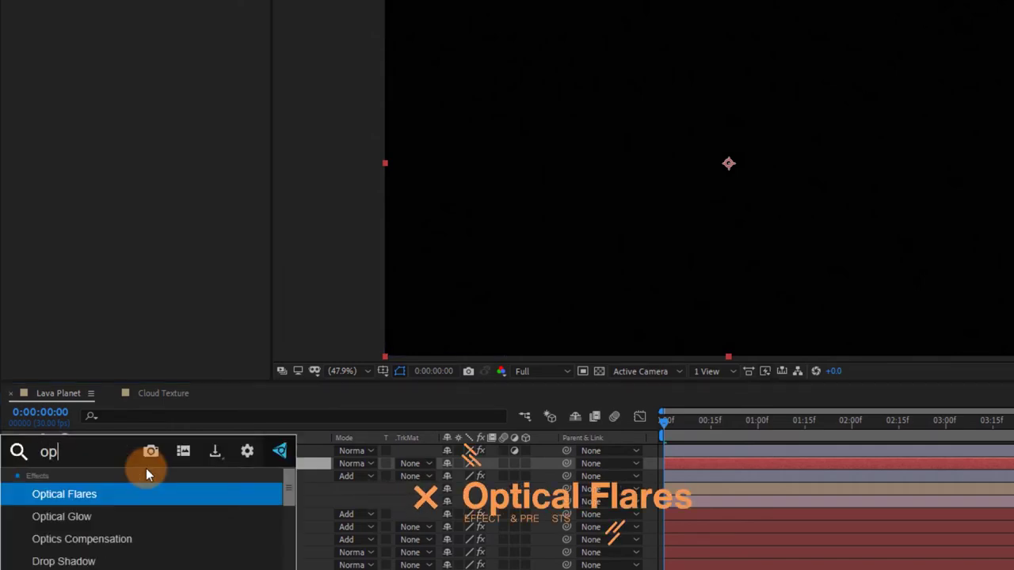
key("Return")
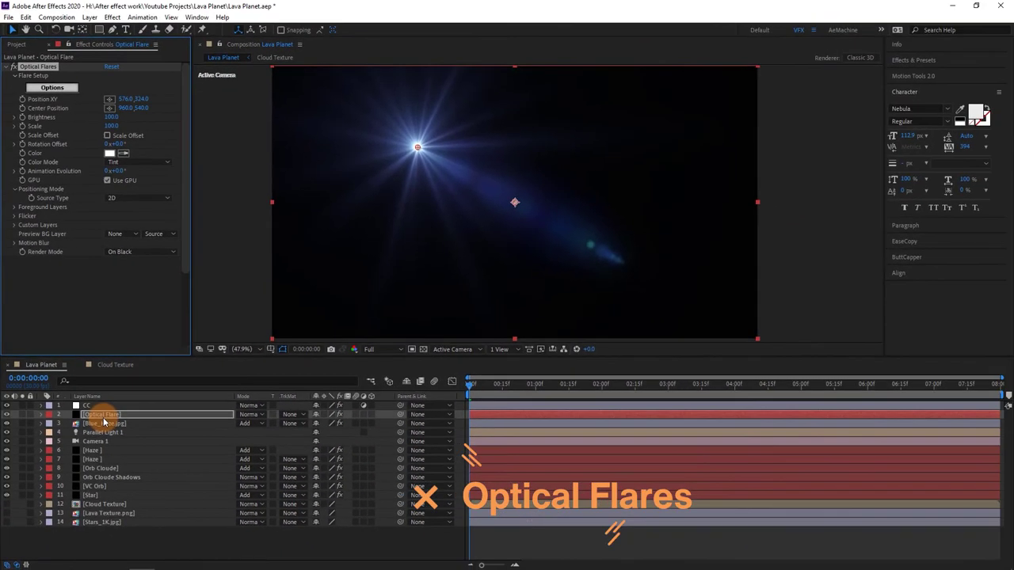
In Optical Flares options, load deep_galaxy from Presets_Bundle and drag the flare right in the preview.
left_click(53, 89)
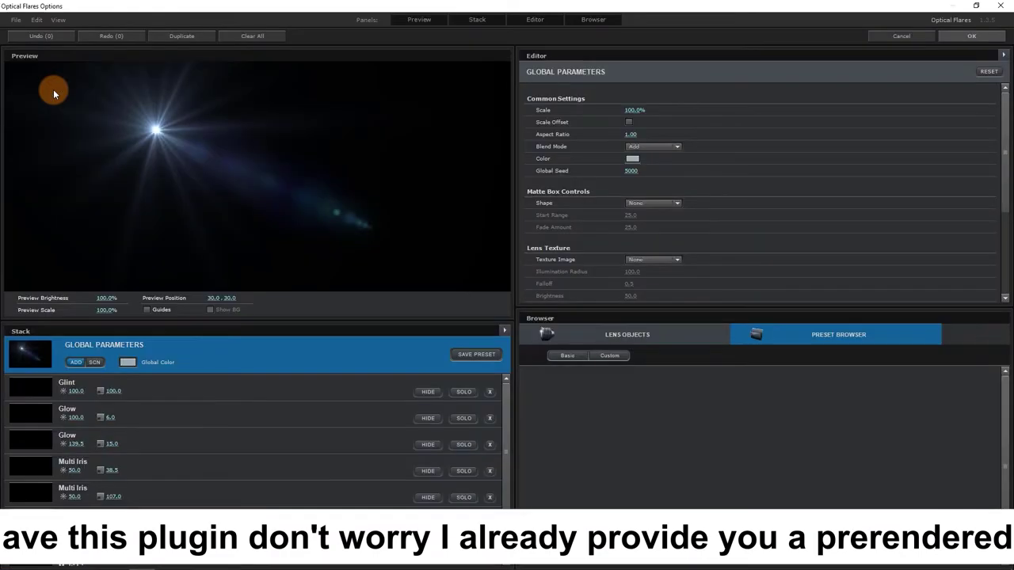
left_click(624, 335)
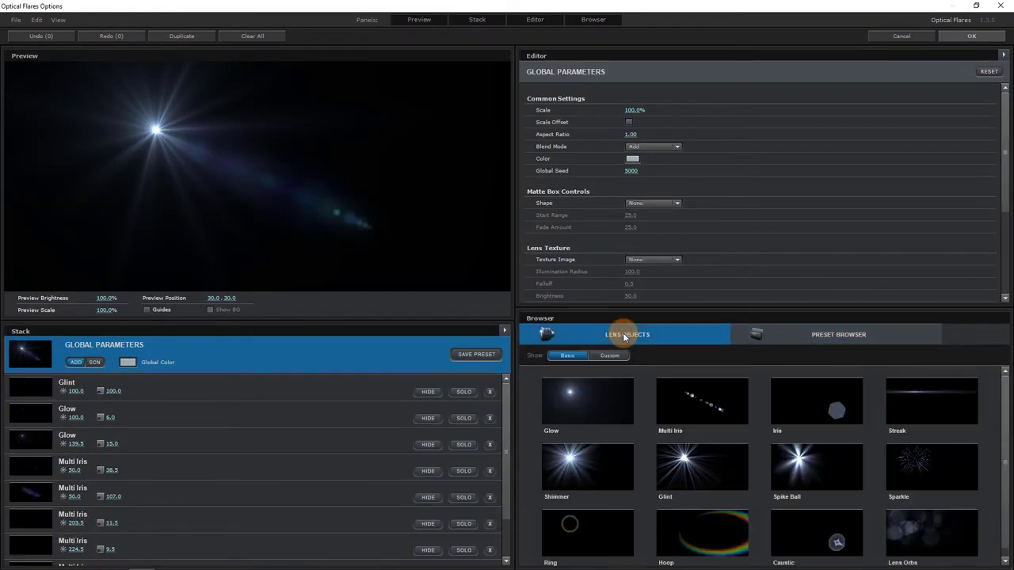
left_click(773, 331)
left_click(615, 392)
left_click(684, 406)
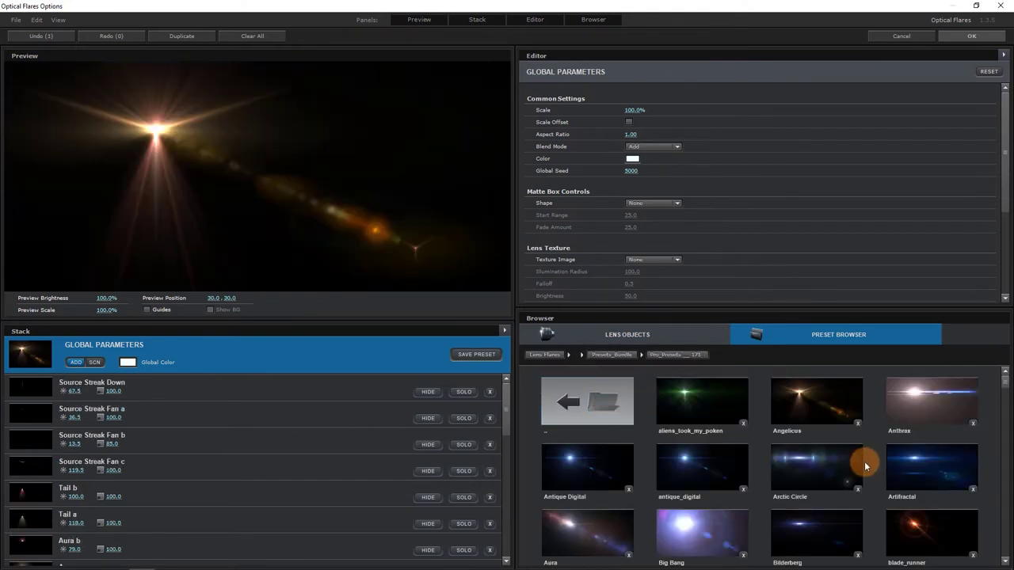
scroll(865, 465, "down", 5)
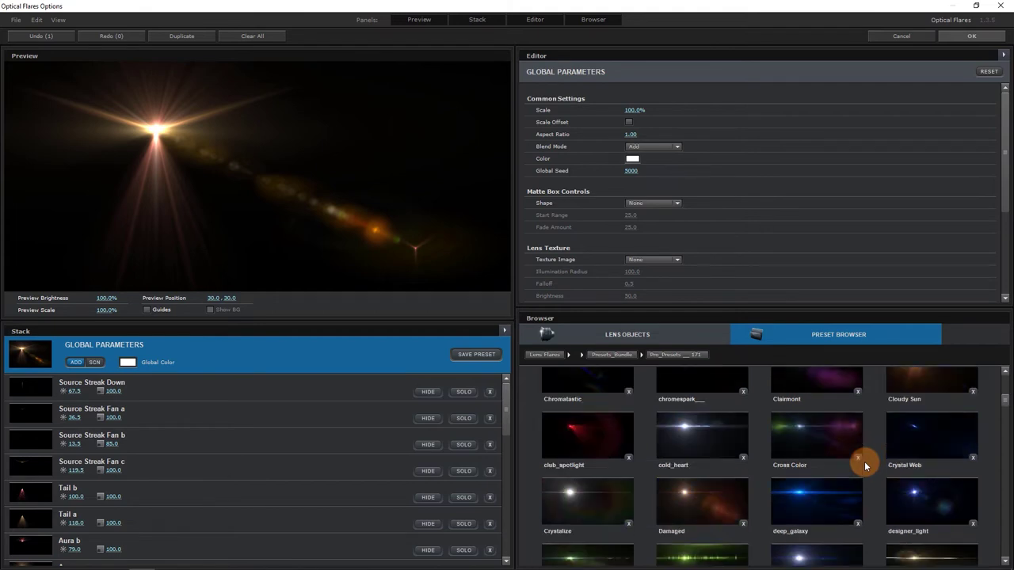
left_click(820, 500)
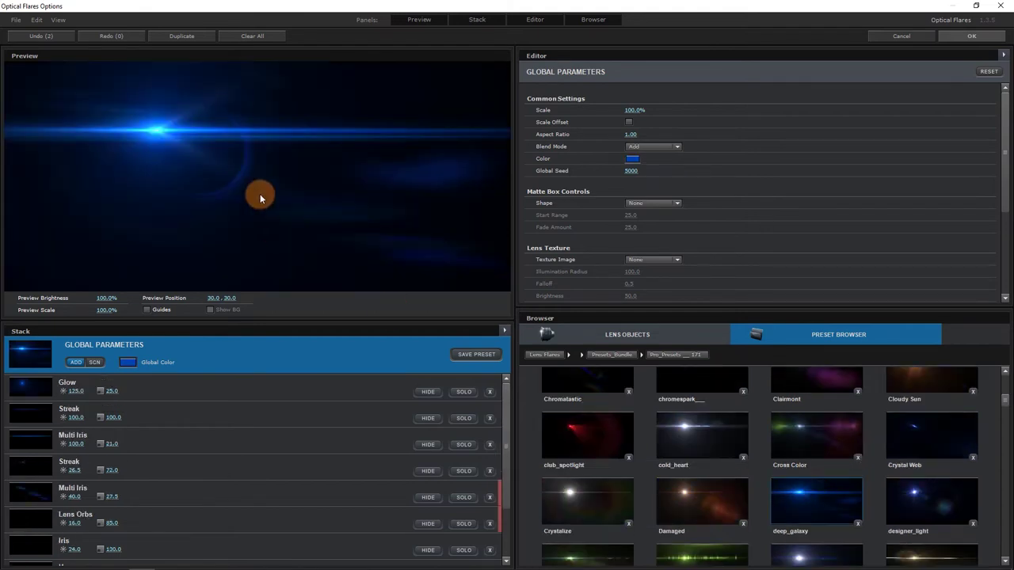
mouse_move(261, 195)
left_mouse_down()
mouse_move(483, 144)
mouse_move(403, 149)
mouse_move(436, 131)
left_mouse_up()
Set the Optical Flare layer to Add blending and move the flare toward the lower right.
left_click(937, 41)
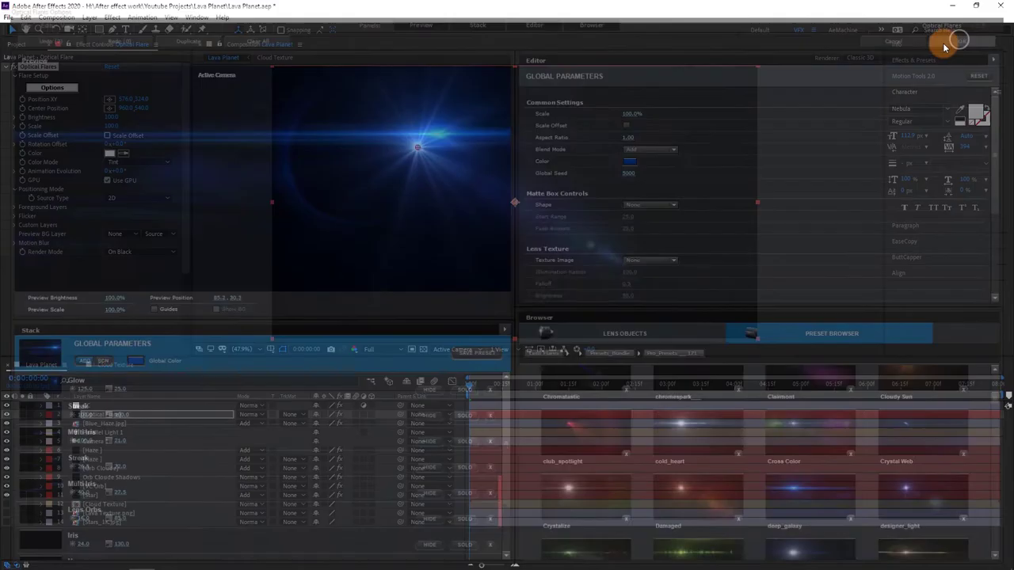
left_click(248, 414)
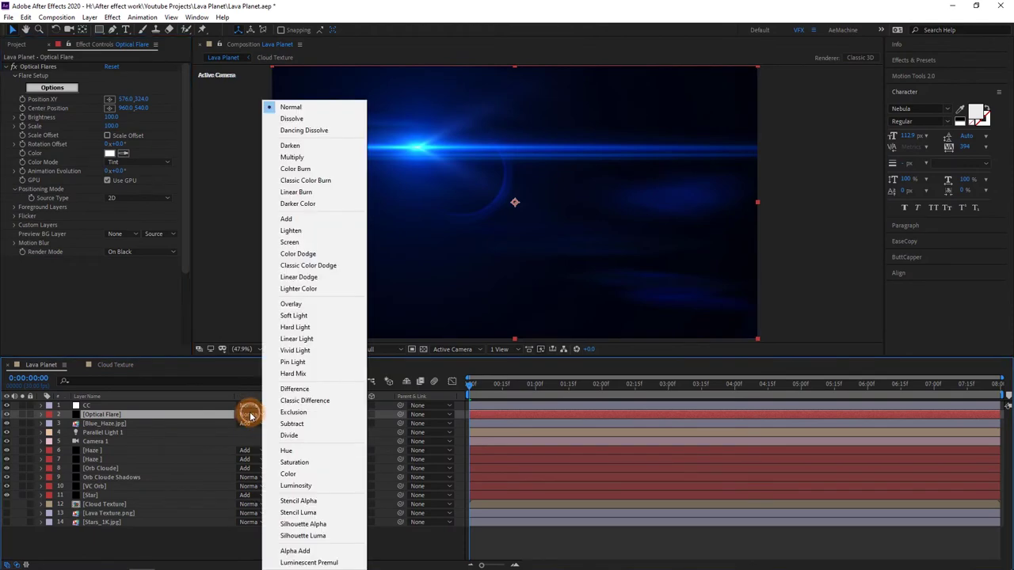
left_click(297, 219)
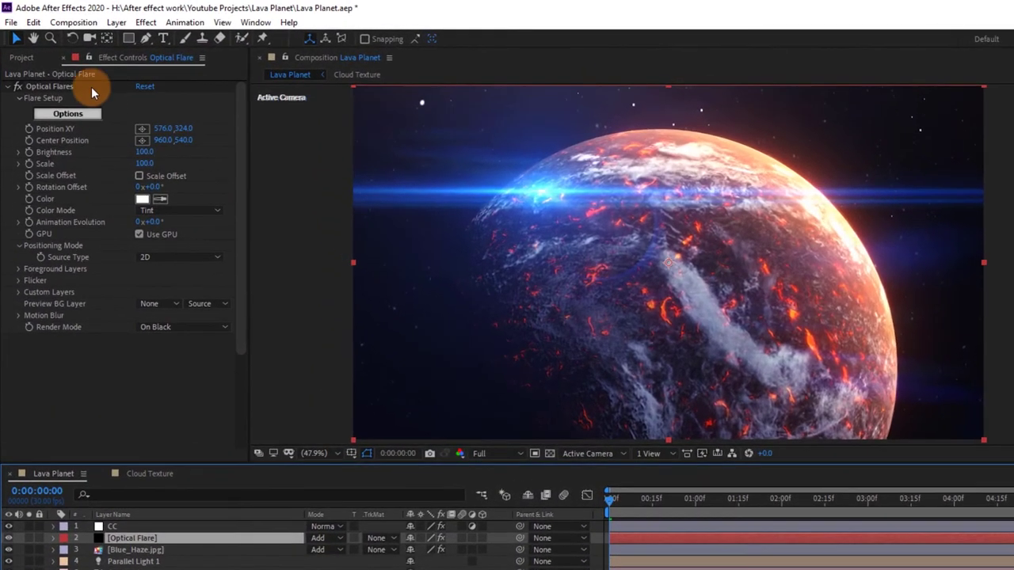
left_click(60, 86)
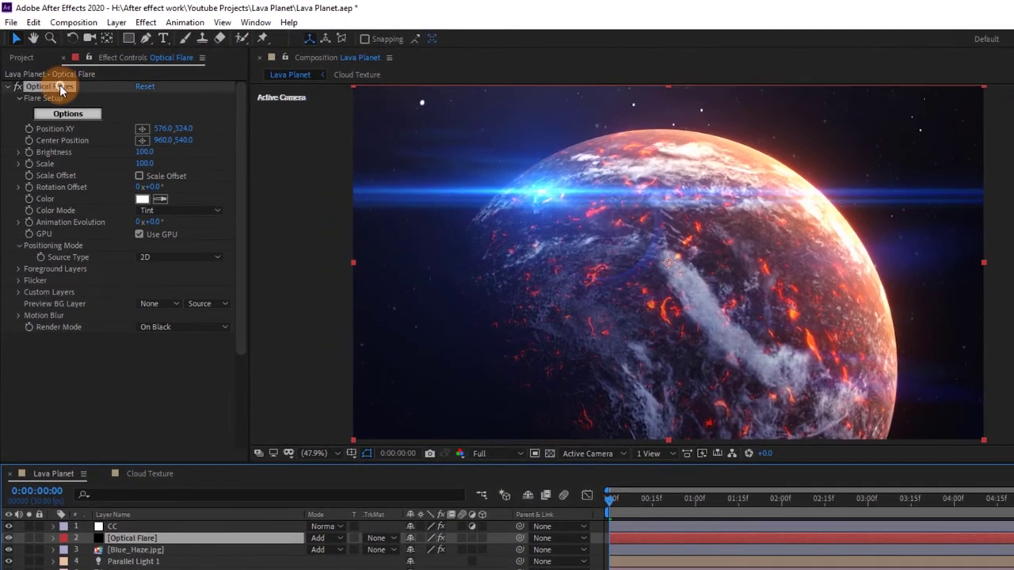
mouse_move(541, 195)
left_mouse_down()
mouse_move(1006, 331)
mouse_move(1013, 322)
left_mouse_up()
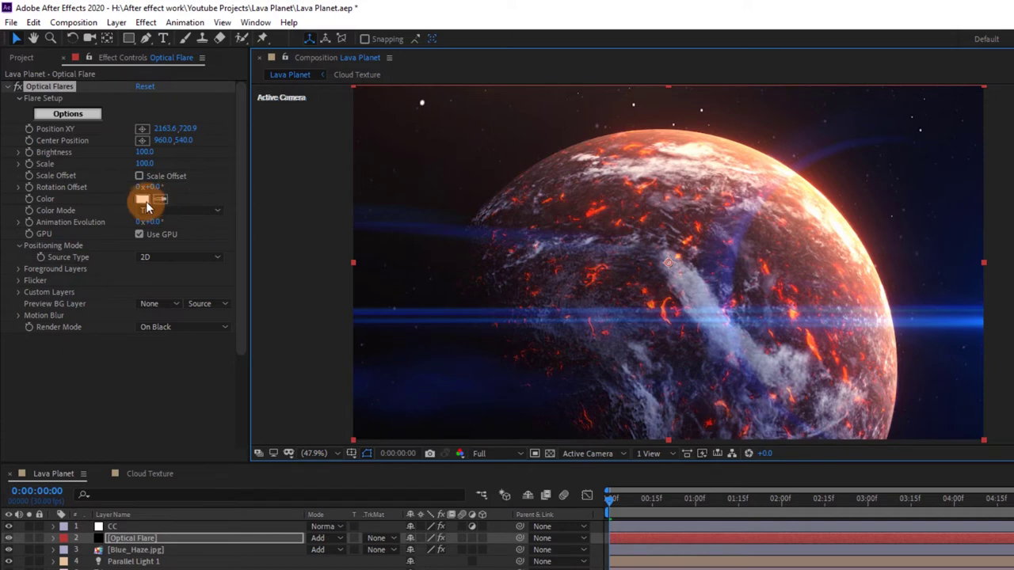
Tint the flare a warm light orange (FFCC9A).
left_click(143, 199)
left_click_drag(708, 427, 707, 541)
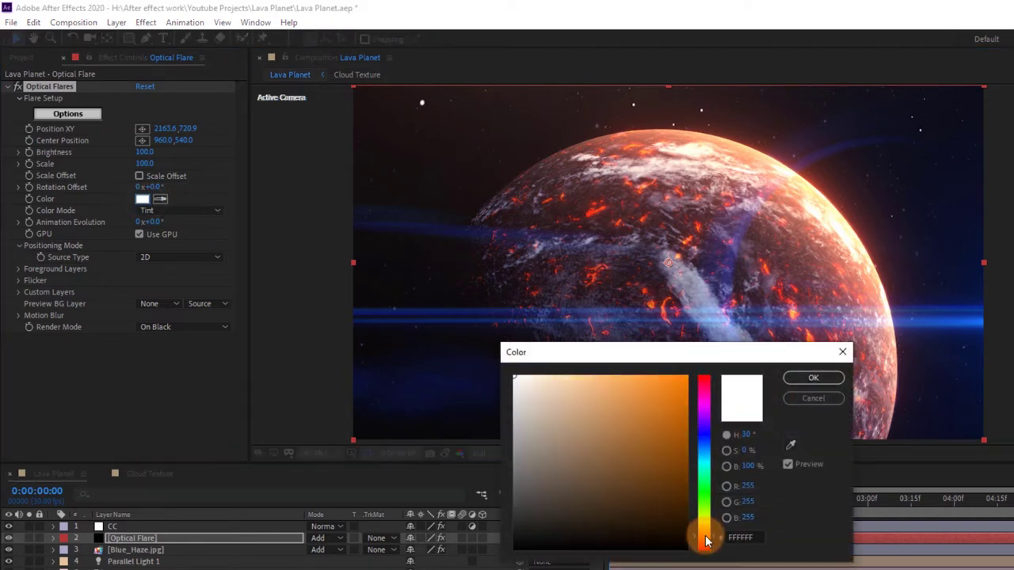
mouse_move(634, 387)
left_mouse_down()
mouse_move(553, 373)
mouse_move(581, 376)
left_mouse_up()
left_click(809, 385)
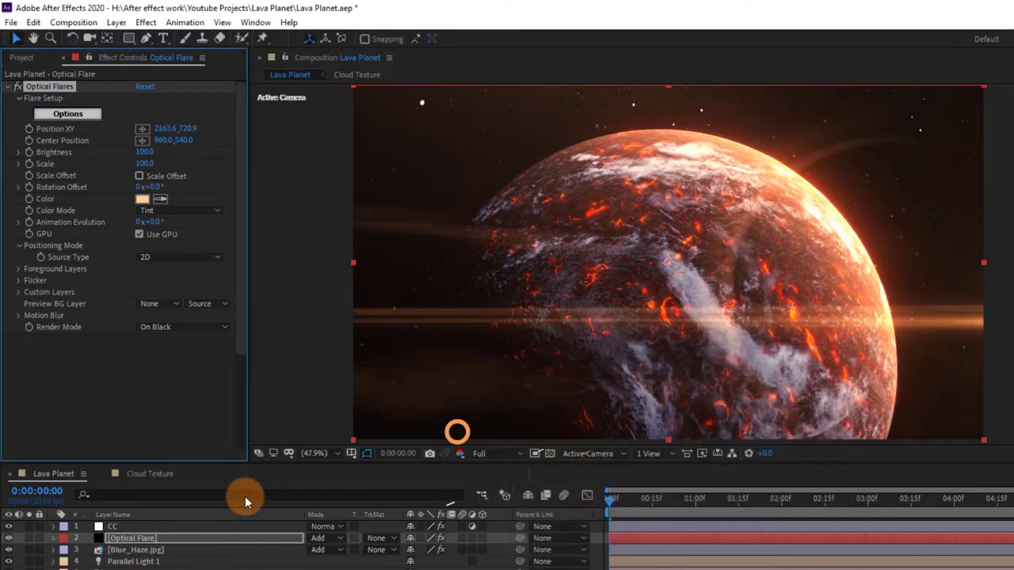
Set the Optical Flare layer's opacity to 50%.
left_click(137, 542)
key("t")
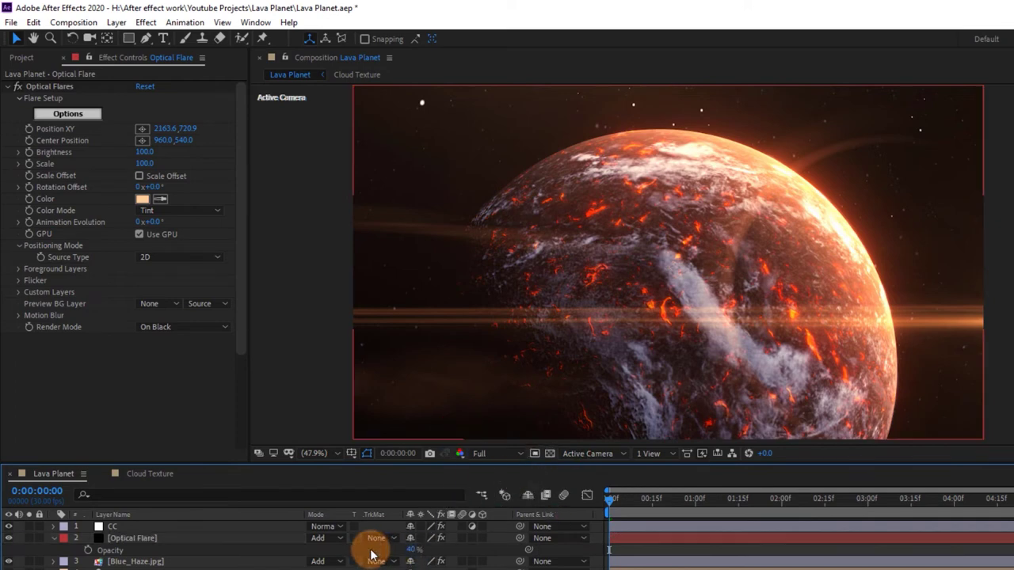
left_click_drag(410, 549, 372, 549)
type("5")
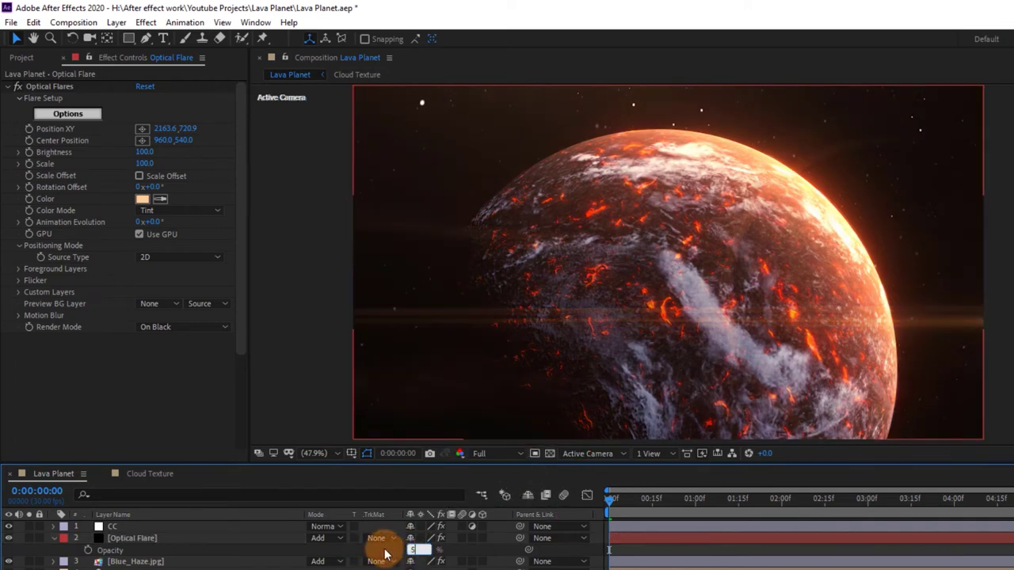
Set the flare's Flicker Speed and Amount to 20.
left_click(34, 281)
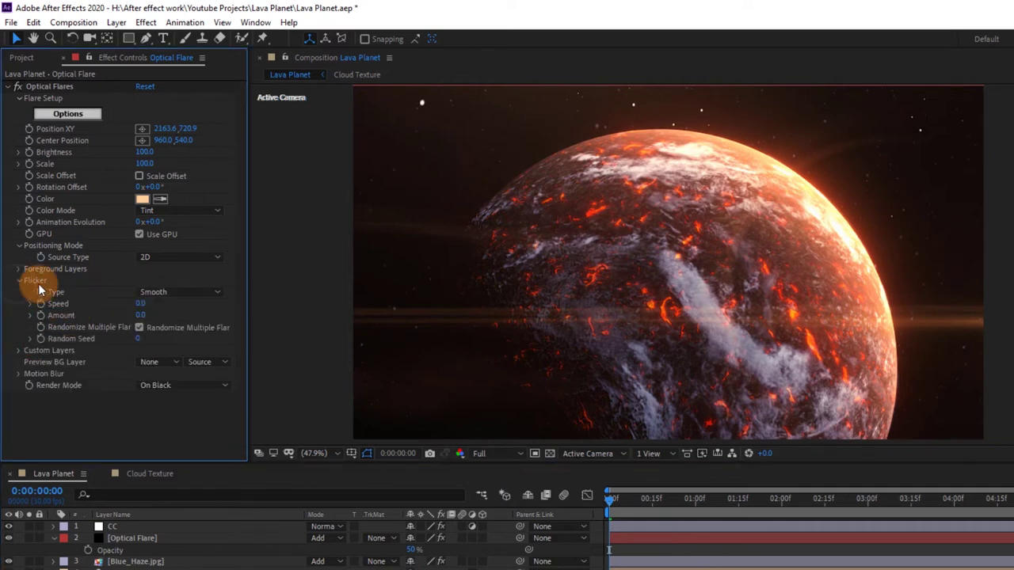
type("20")
left_click(141, 315)
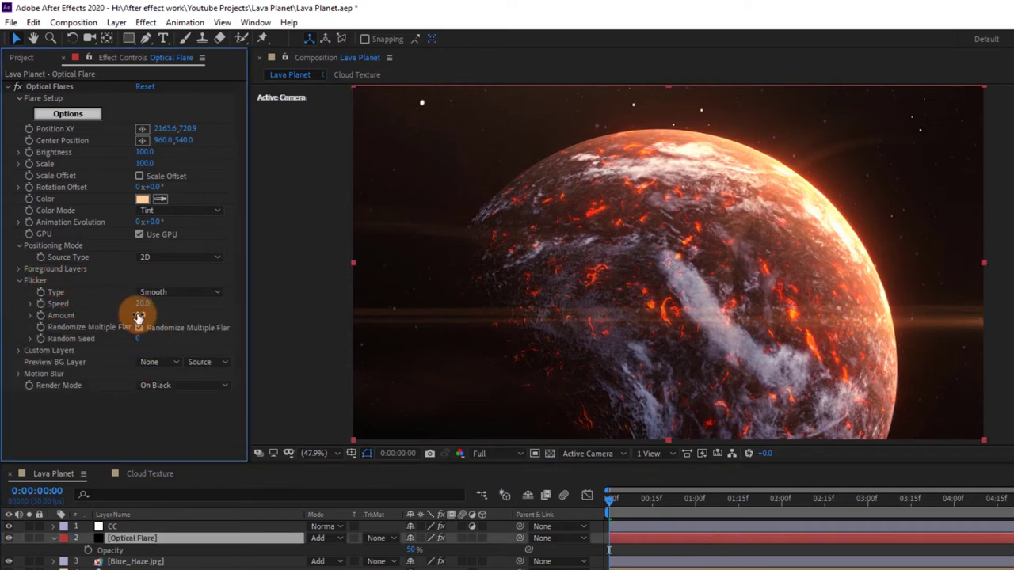
type("20.0")
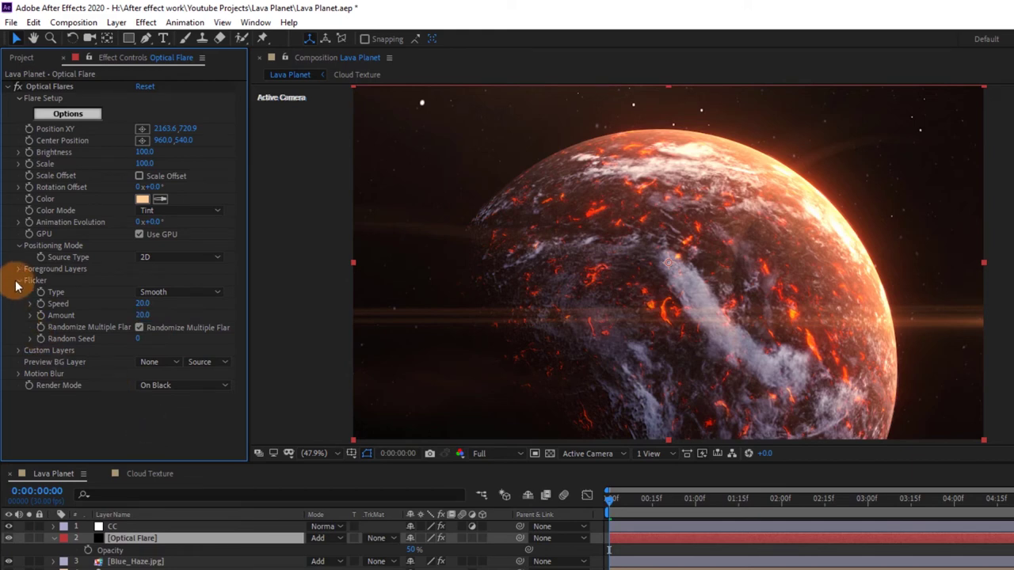
left_click(19, 281)
Move the flare lower to Position 2191.6, 964.9 and orbit the camera so the planet sits lower.
key("comma")
key("comma")
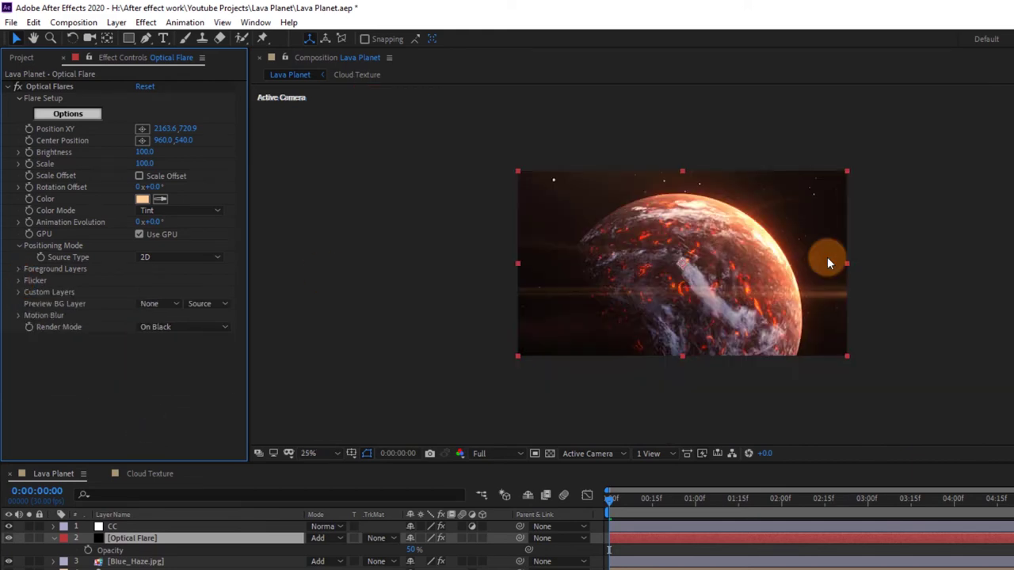
key("period")
key("period")
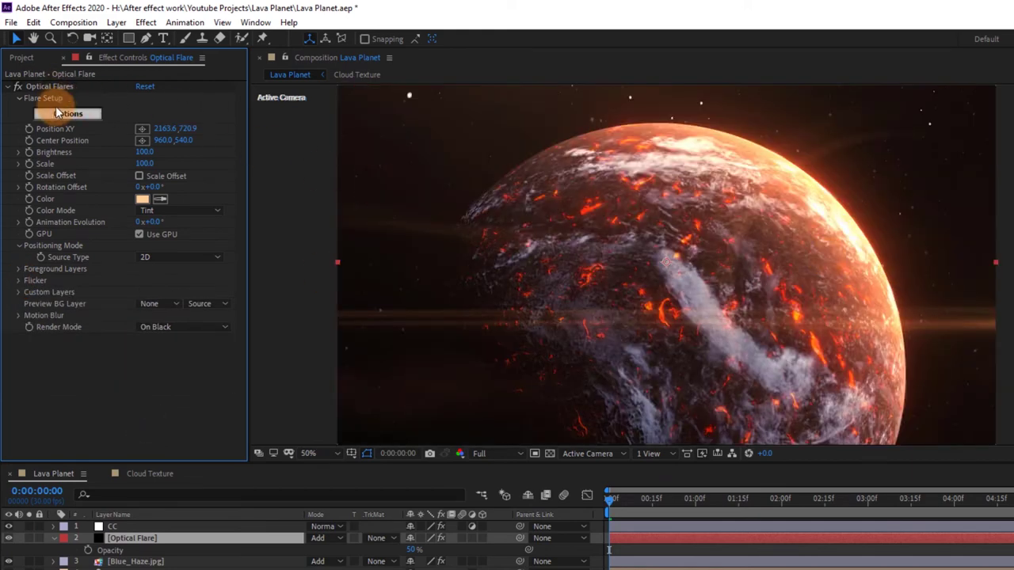
left_click(49, 86)
key("comma")
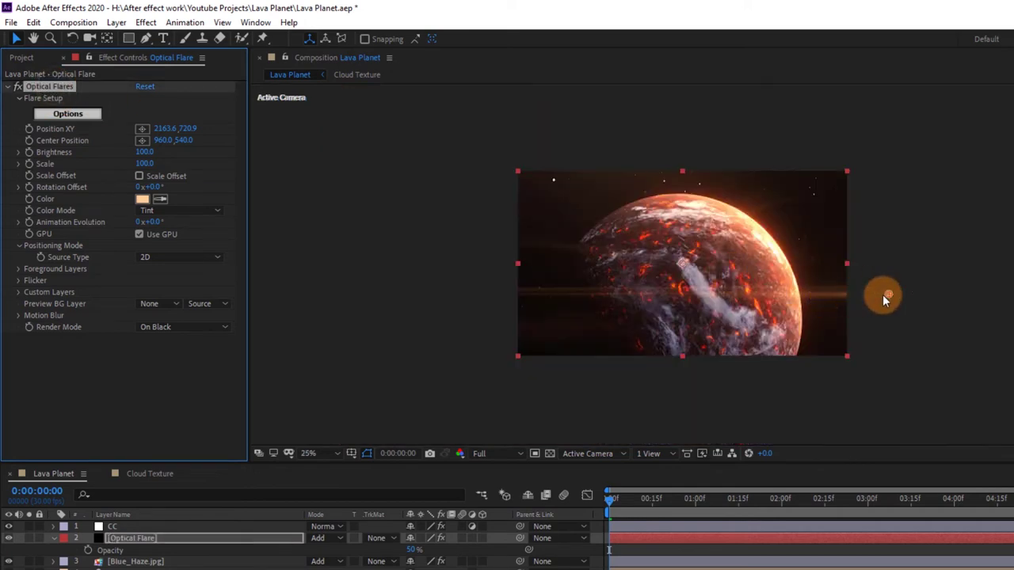
left_click_drag(884, 297, 893, 338)
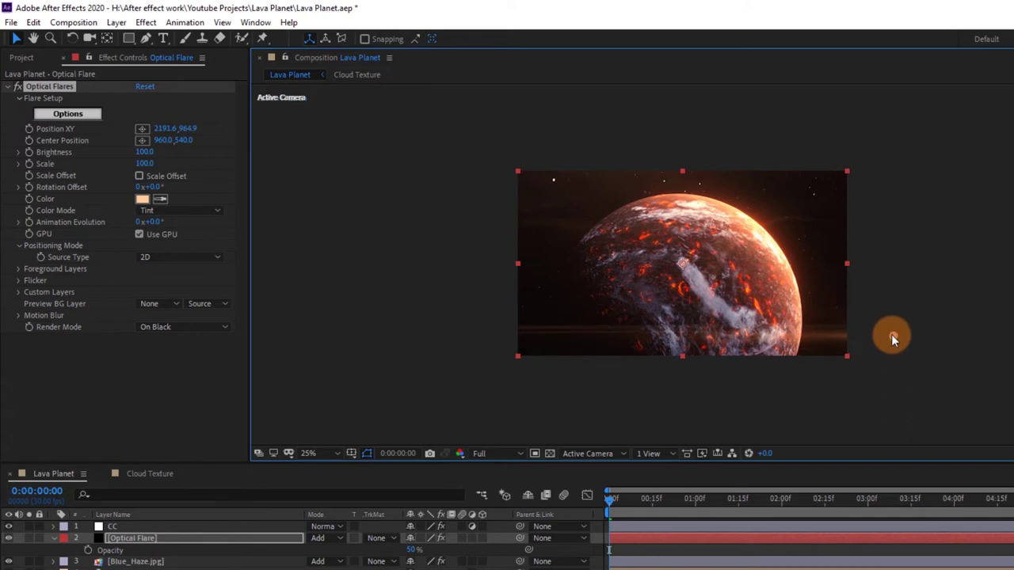
key("period")
key("c")
mouse_move(836, 285)
left_mouse_down()
mouse_move(835, 326)
mouse_move(828, 317)
left_mouse_up()
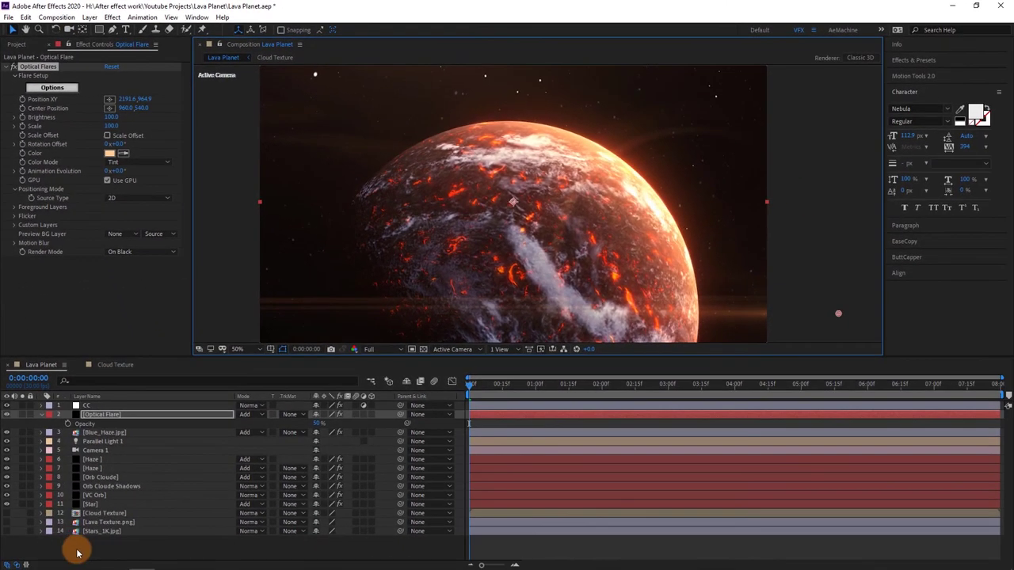
Create a new black 1920×1080 solid named ARB.
left_click(77, 553)
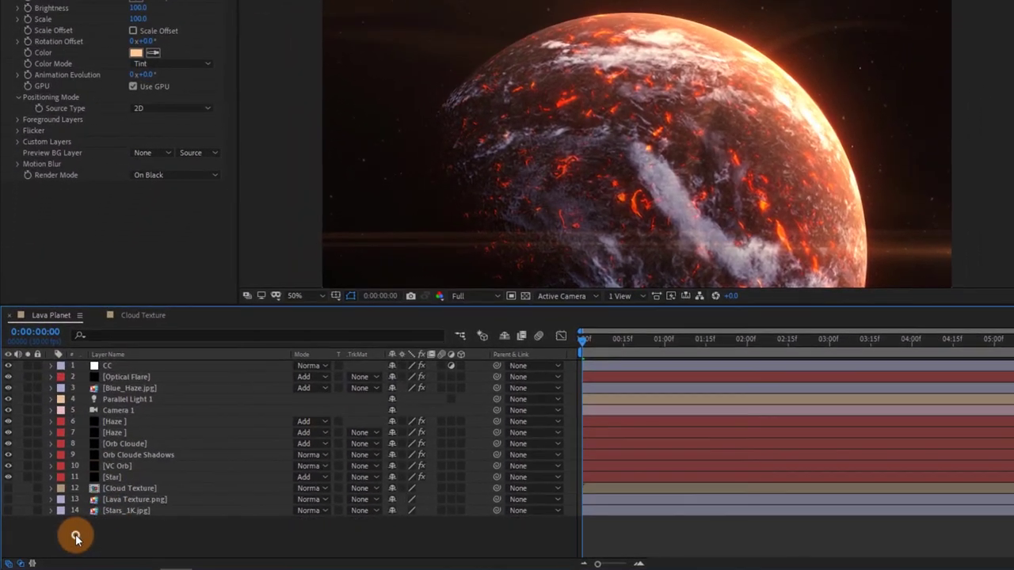
right_click(76, 539)
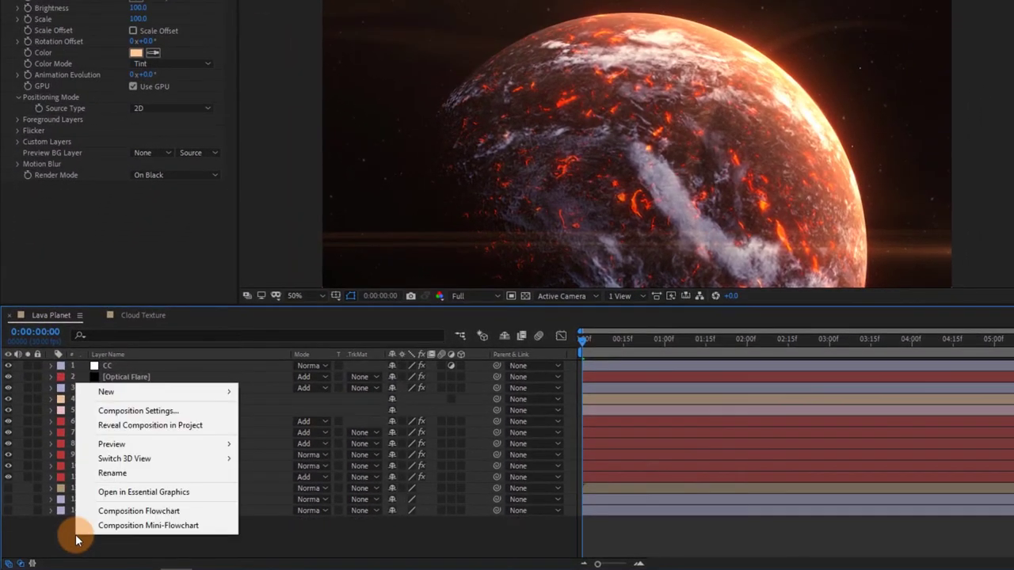
mouse_move(158, 399)
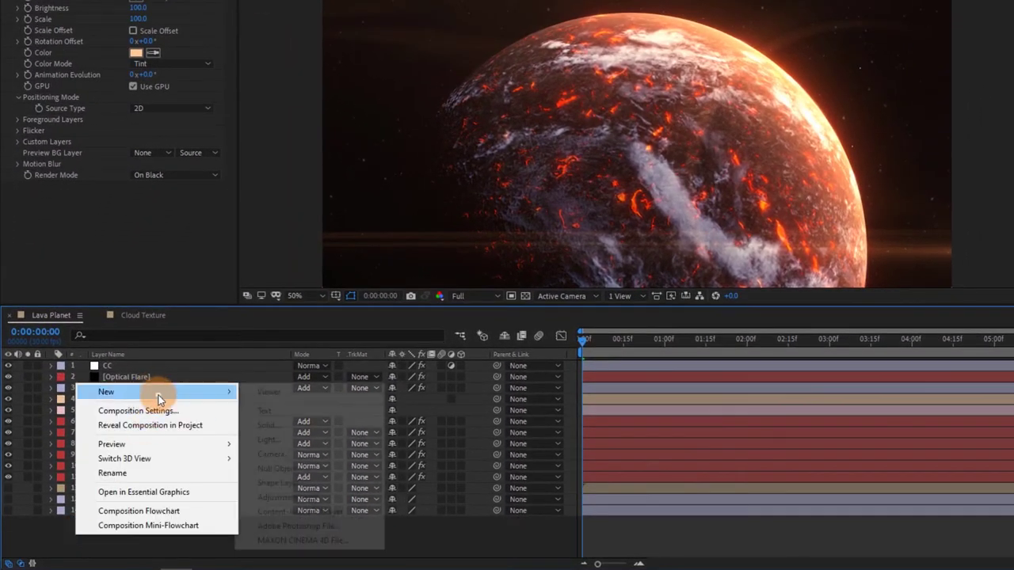
left_click(278, 423)
type("AR")
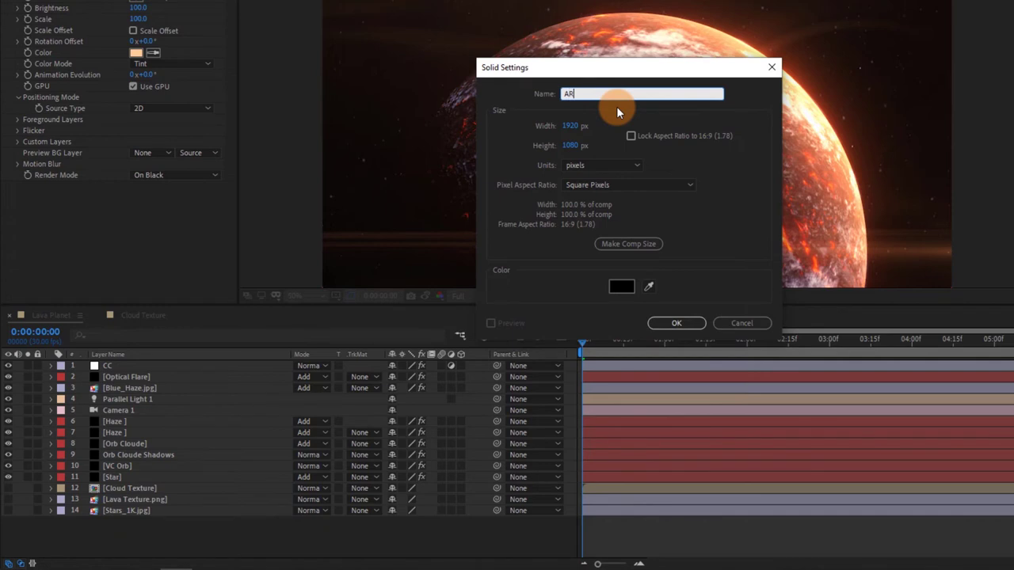
type("B")
key("Return")
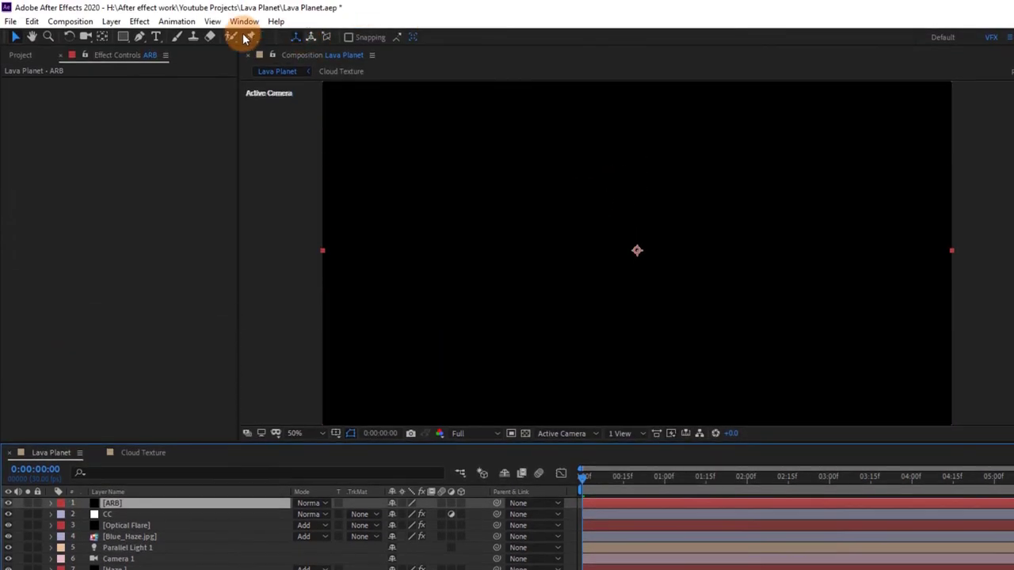
Add a full-frame rectangle mask to ARB, squeeze it into a widescreen band, and set it to Subtract.
left_click_drag(121, 37, 147, 37)
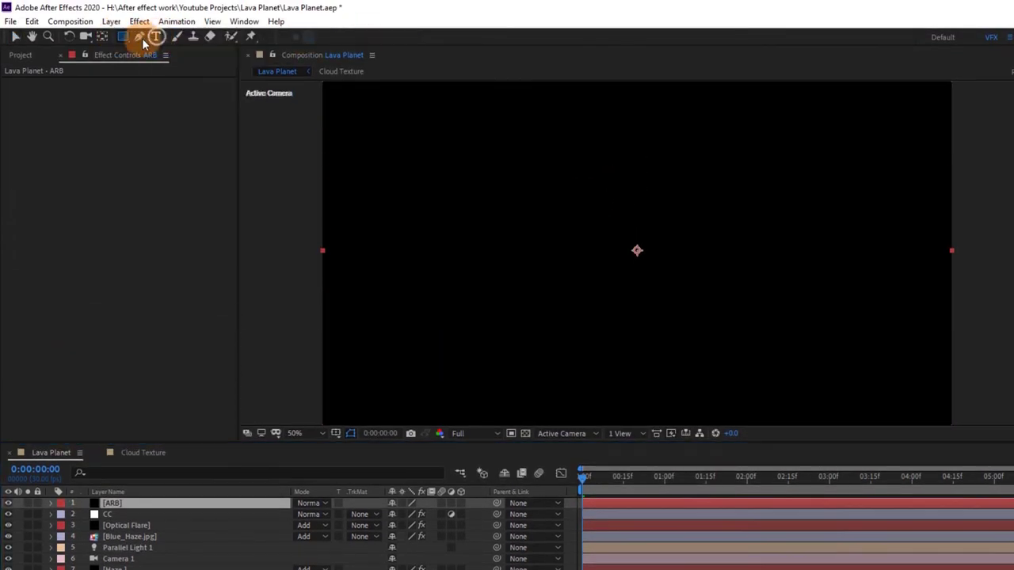
key("ctrl+shift+n")
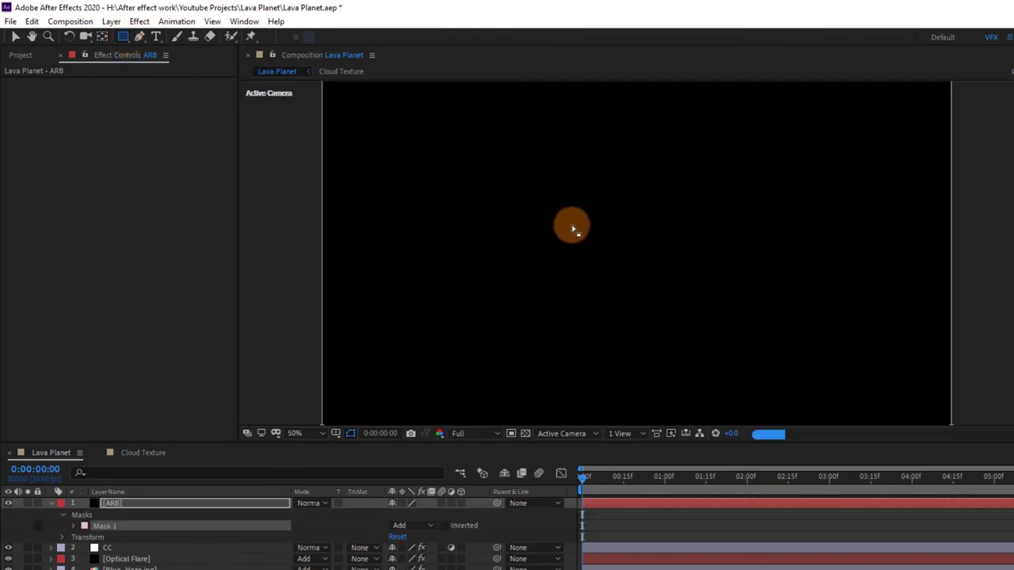
key("v")
key("comma")
left_click(654, 342)
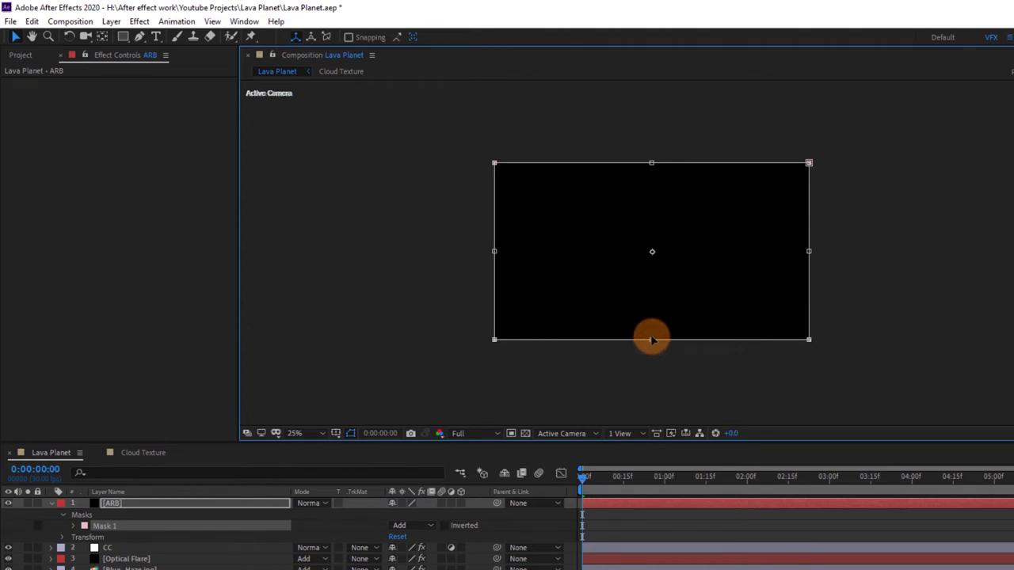
left_click_drag(651, 339, 652, 324)
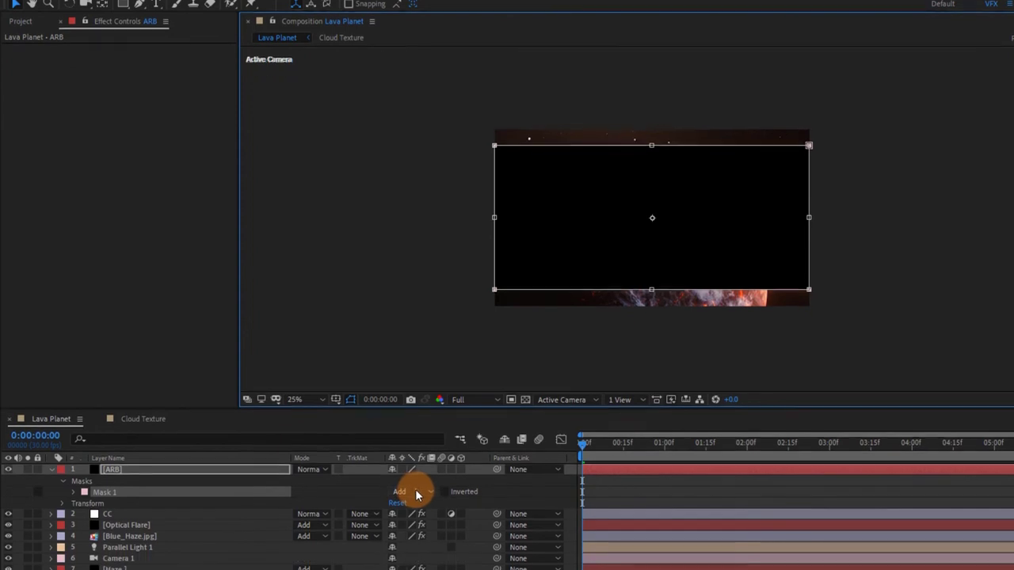
left_click(418, 495)
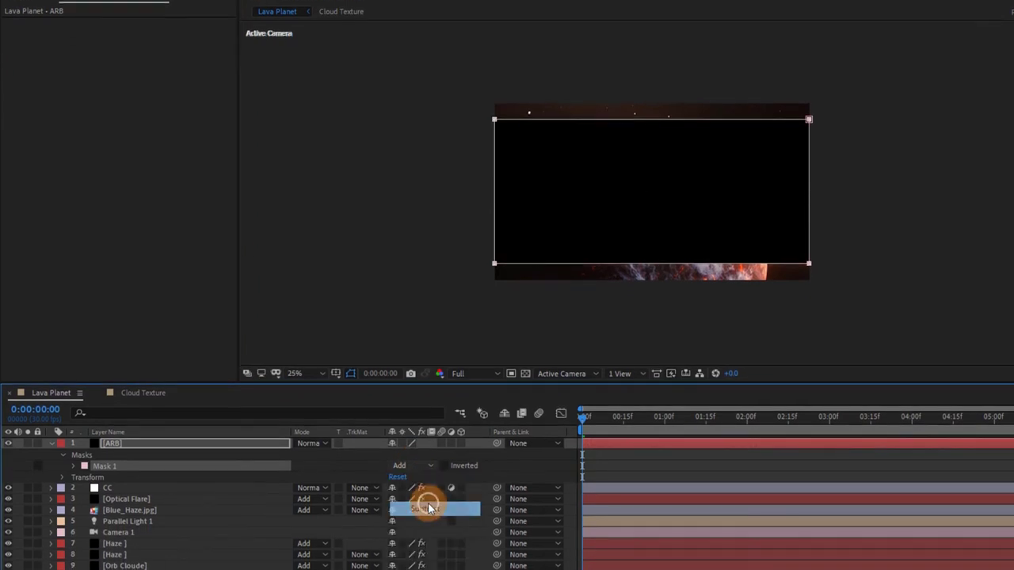
left_click(426, 502)
key("period")
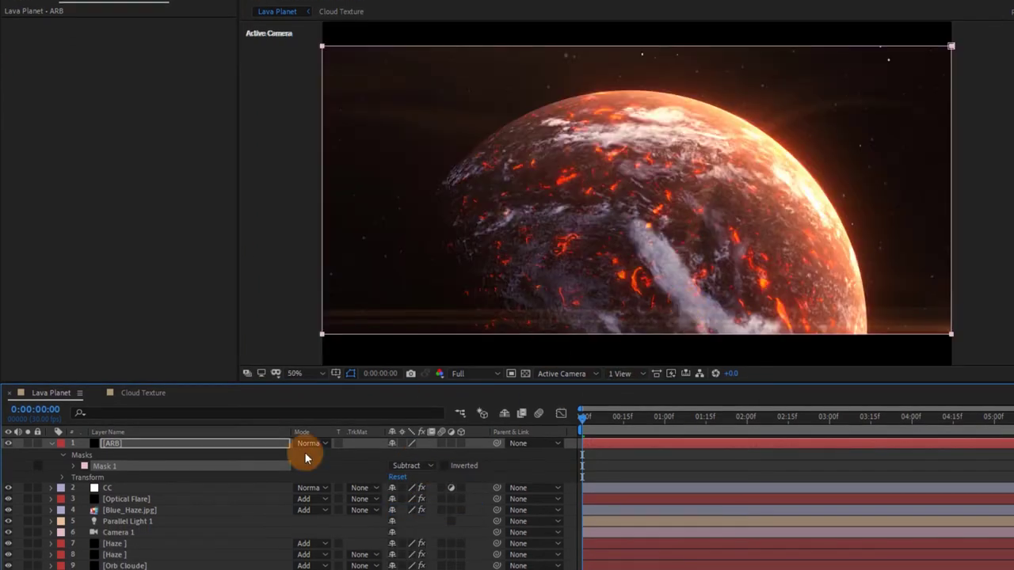
left_click(50, 445)
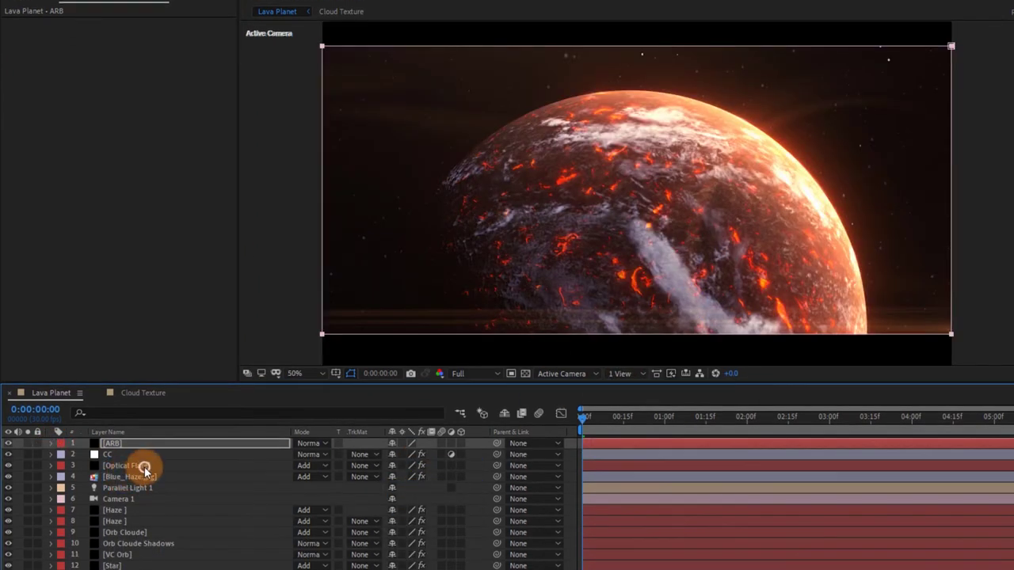
Raise the Optical Flare slightly, then drag ARB's edge to make the letterbox bars thicker.
left_click(140, 464)
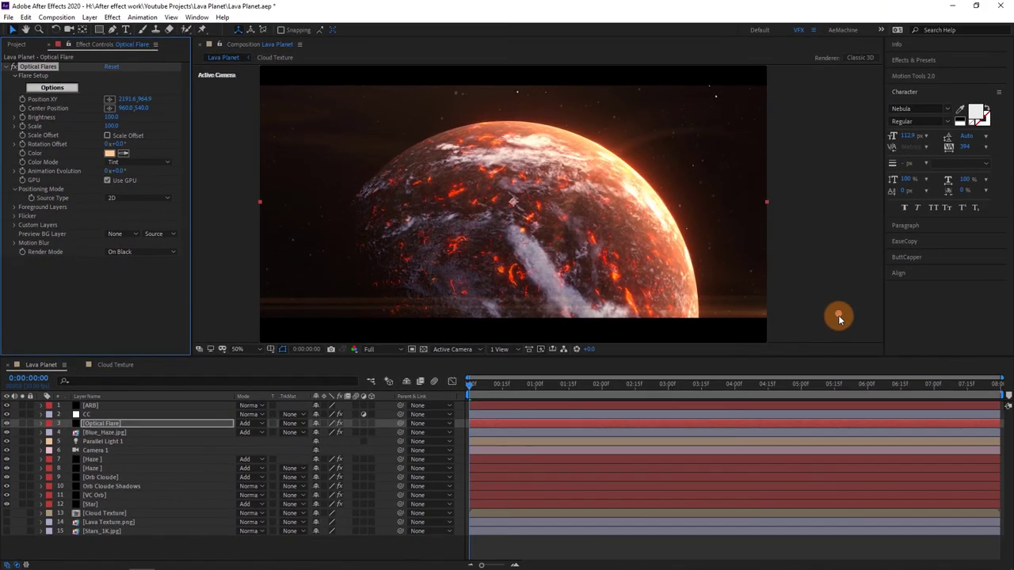
left_click_drag(839, 315, 838, 293)
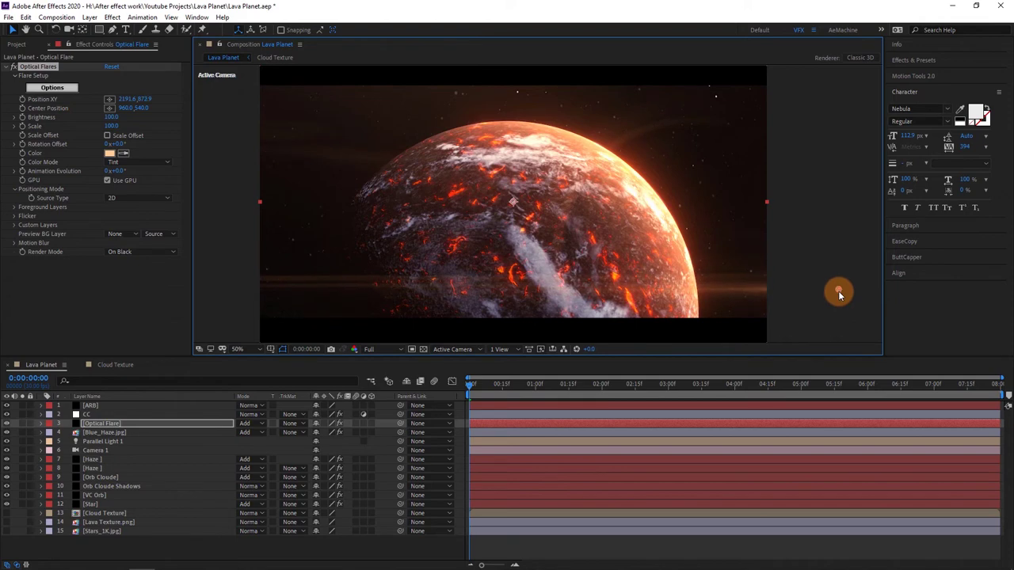
left_click(91, 405)
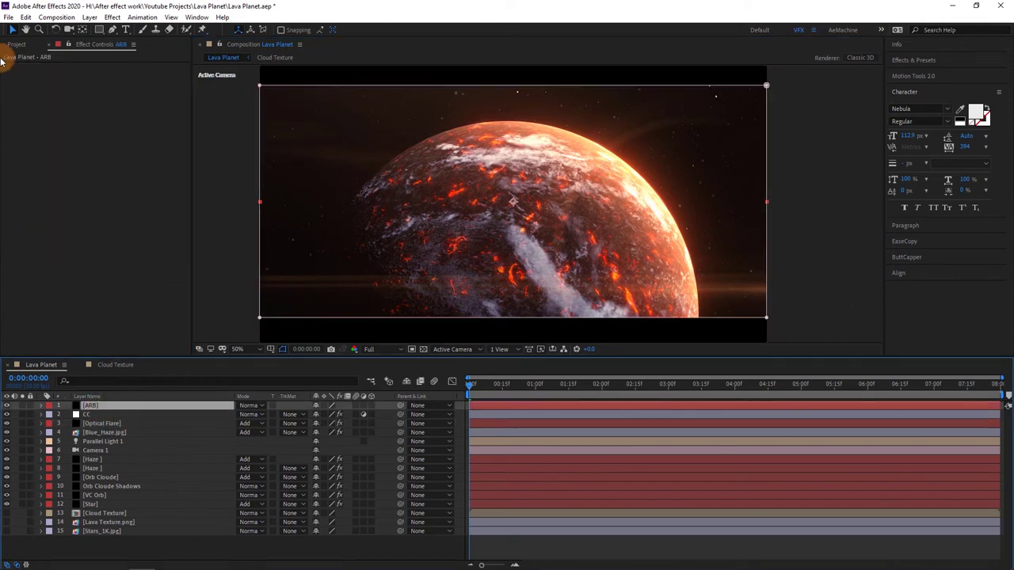
left_click(530, 87)
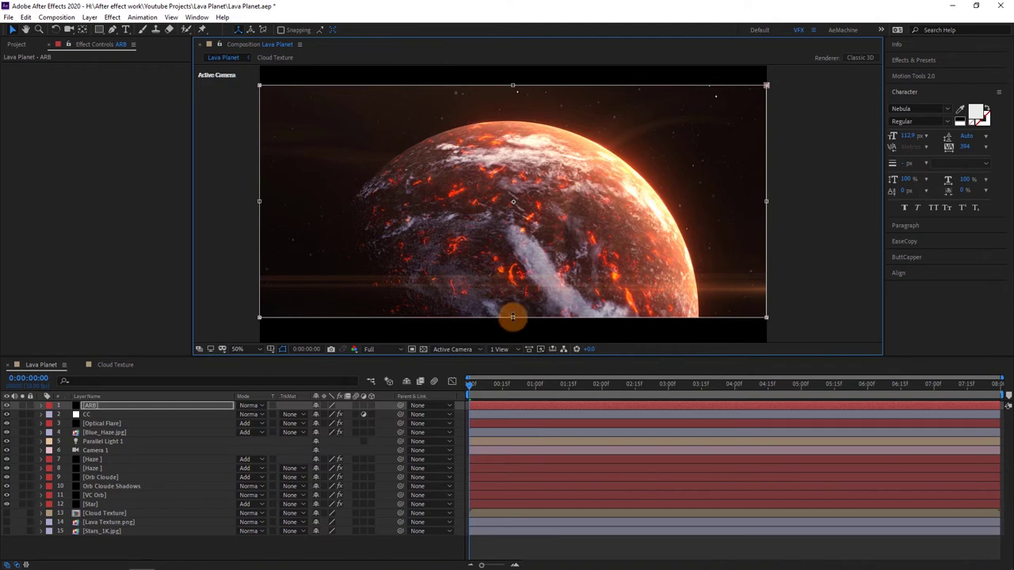
left_click_drag(512, 317, 512, 315)
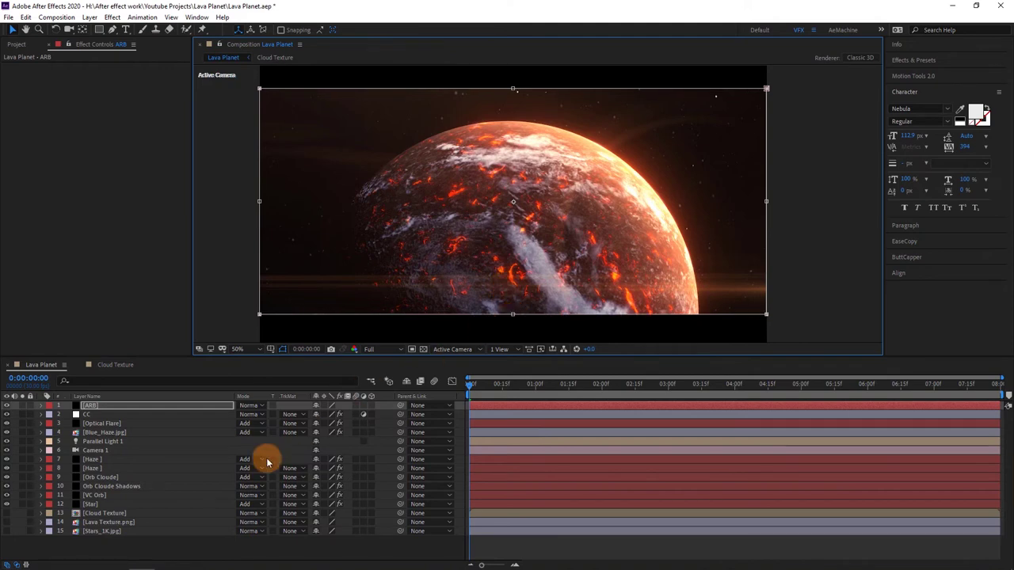
left_click(140, 546)
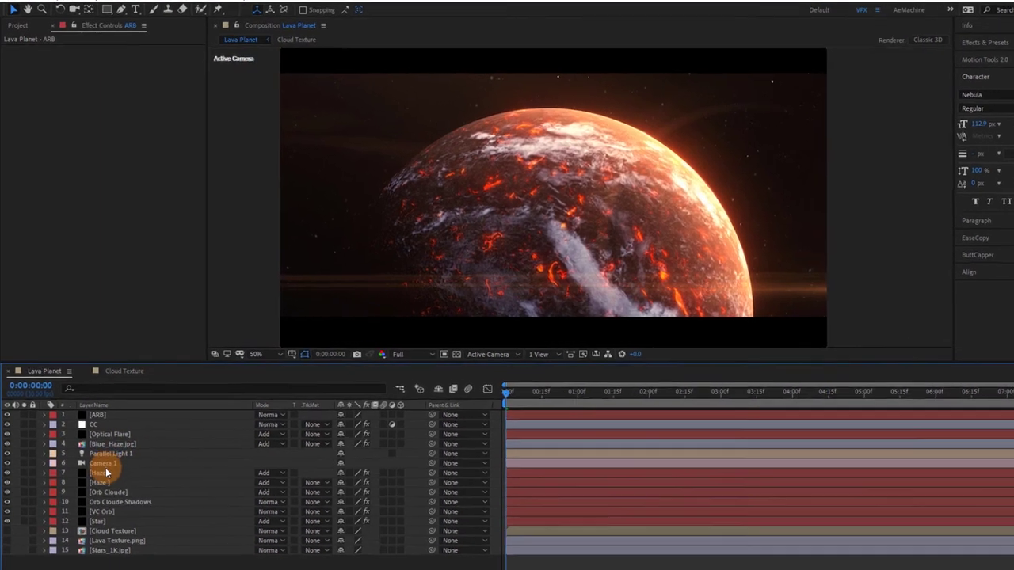
Turn on Position and Point of Interest keyframes for Camera 1.
left_click(97, 451)
key("p")
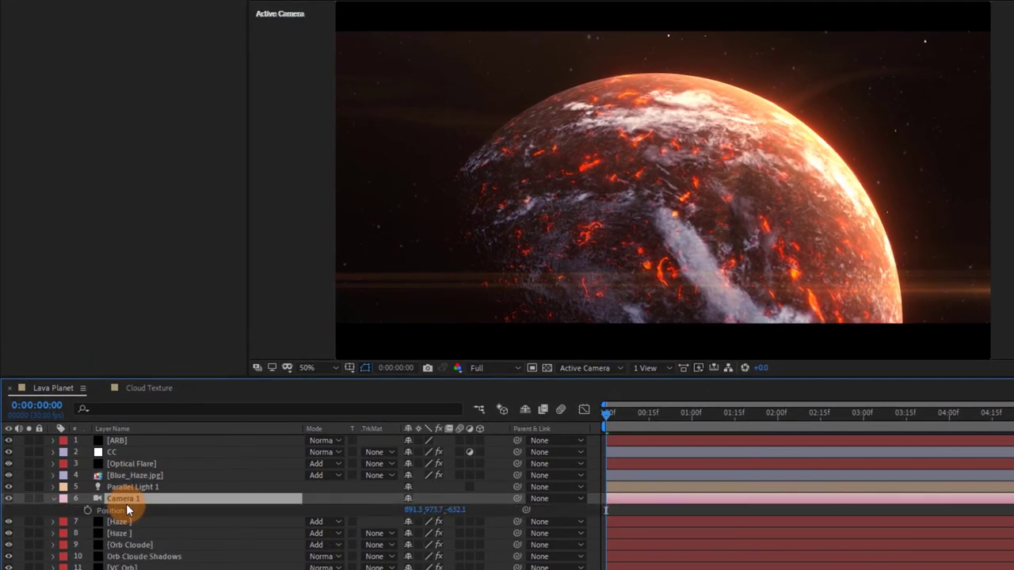
key("shift+a")
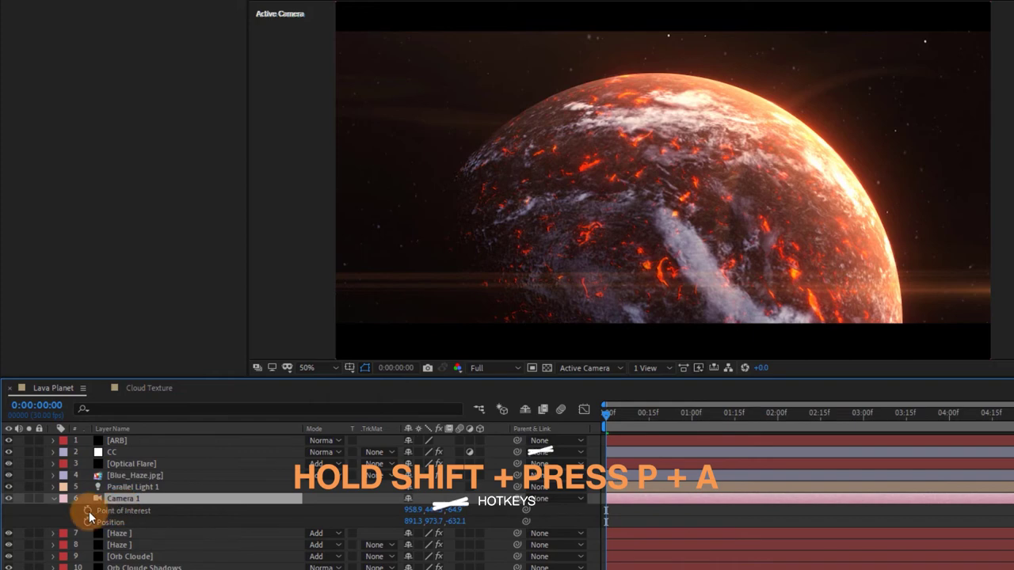
left_click(88, 511)
left_click(87, 522)
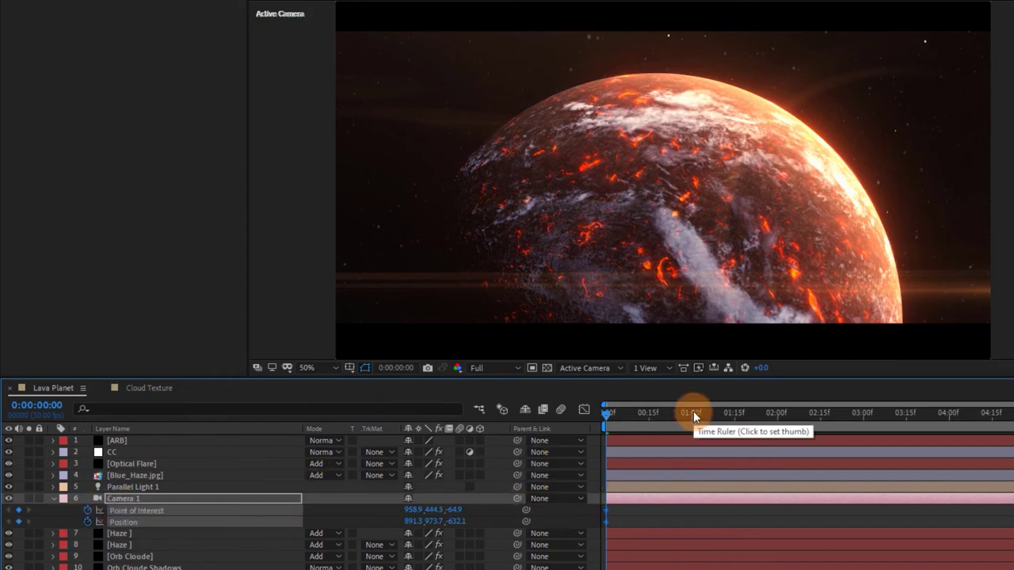
Move both camera keyframes to 0:00:05:00, return to the start, and preview at Half resolution.
mouse_move(693, 425)
left_mouse_down()
mouse_move(842, 388)
mouse_move(802, 388)
left_mouse_up()
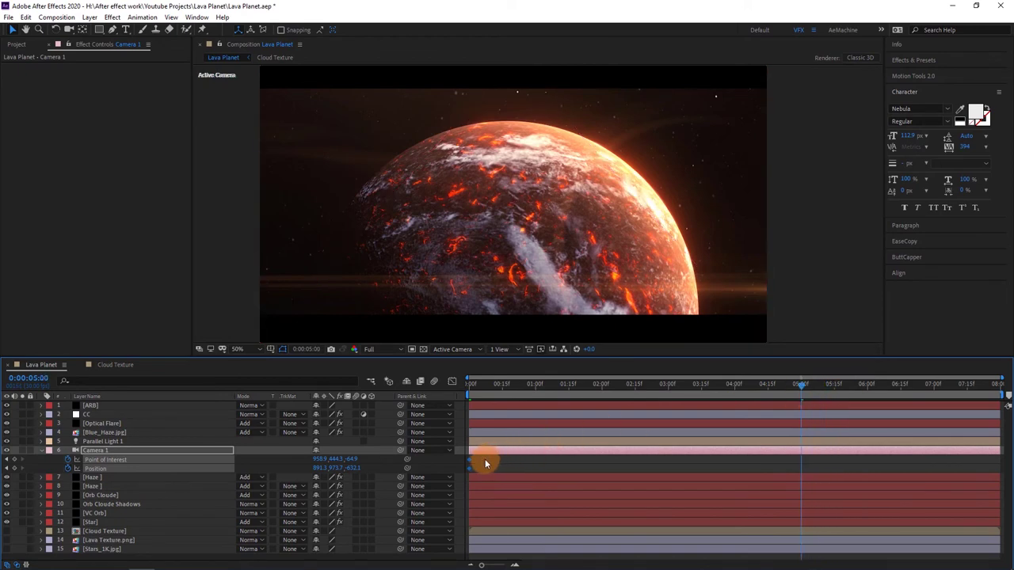
left_click_drag(468, 468, 761, 468)
key("Home")
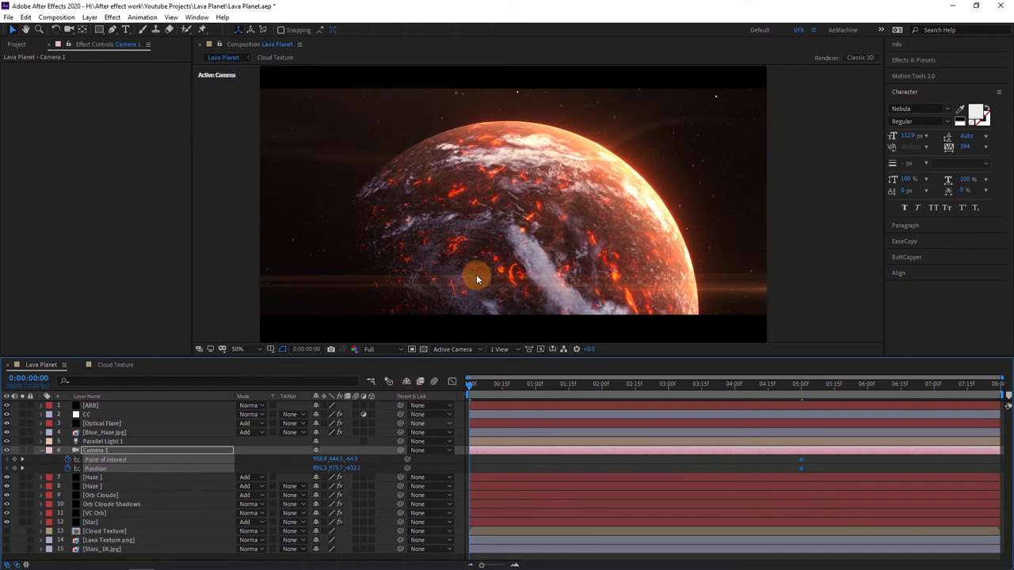
left_click(381, 353)
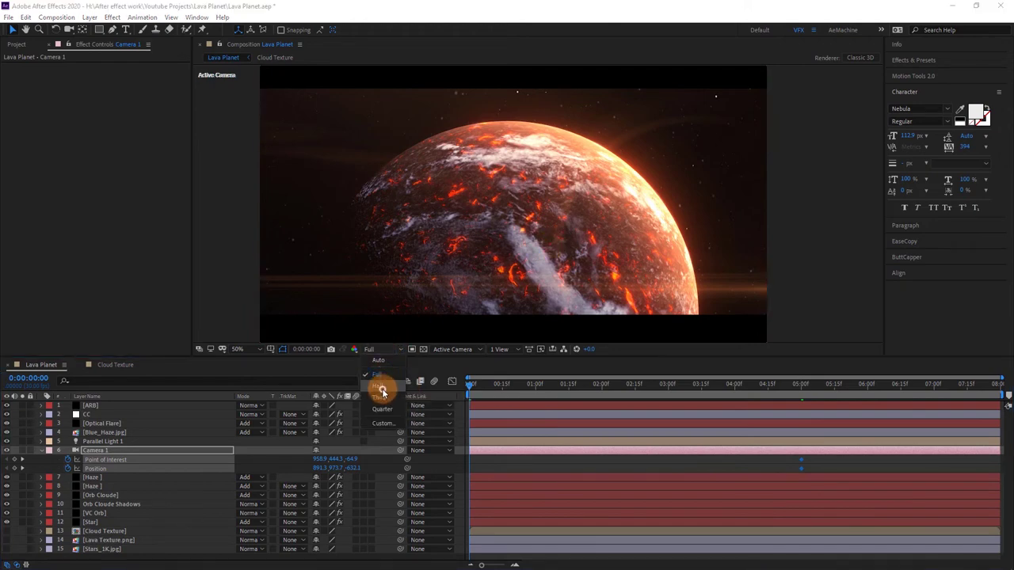
left_click(381, 388)
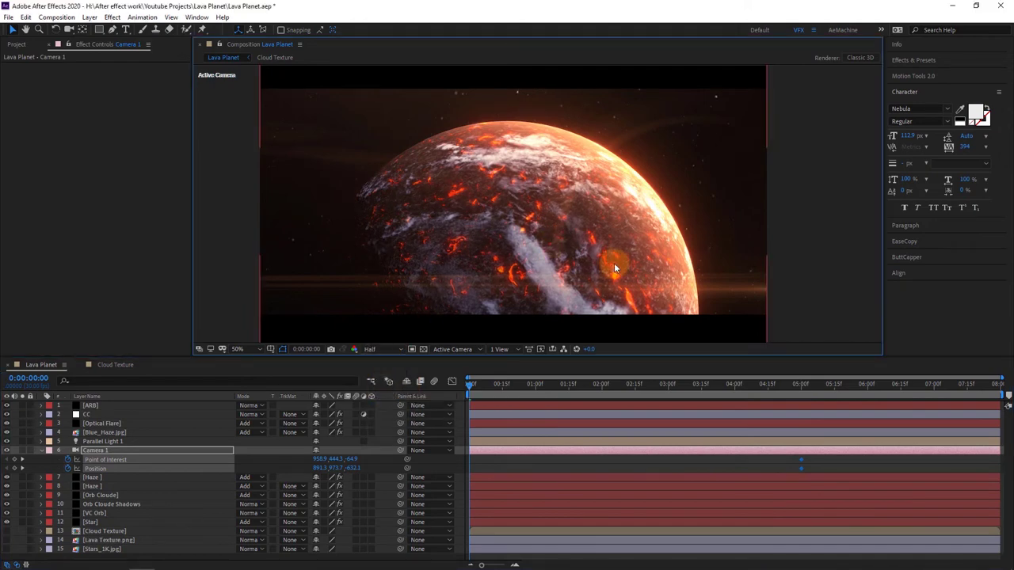
Dolly Camera 1 back at frame 0 with the Unified Camera tool and preview the push-in.
key("c")
mouse_move(612, 279)
left_mouse_down()
mouse_move(606, 304)
mouse_move(647, 275)
mouse_move(656, 287)
mouse_move(625, 264)
left_mouse_up()
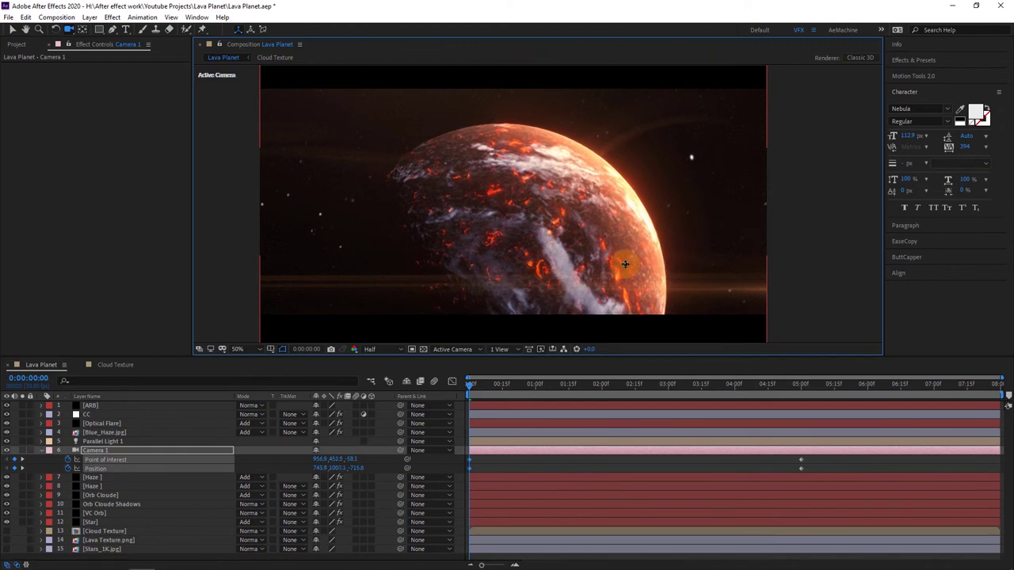
key("space")
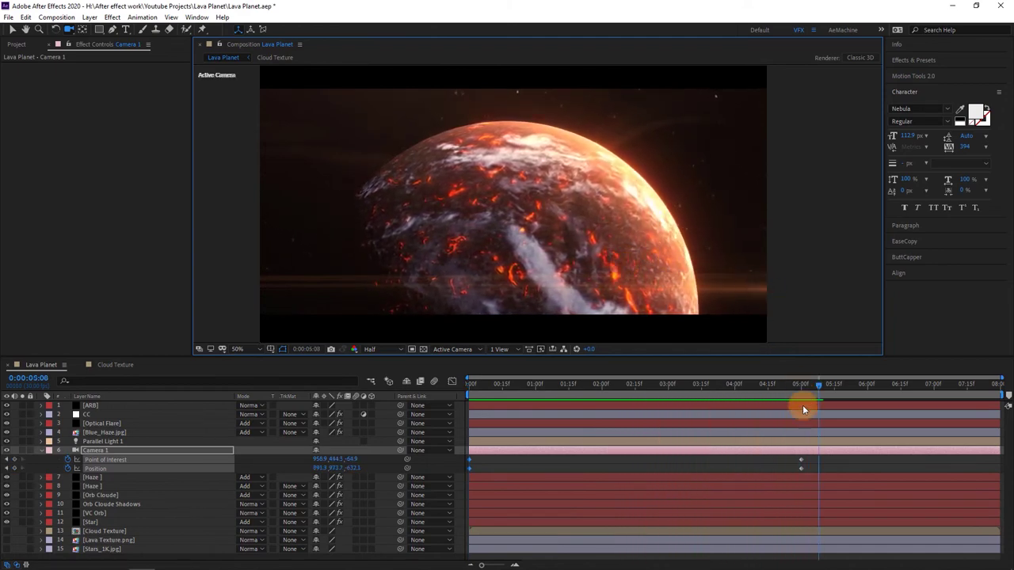
Apply Easy Ease In to the camera's end keyframes, scrub the motion, and restore Full resolution.
right_click(799, 467)
mouse_move(815, 460)
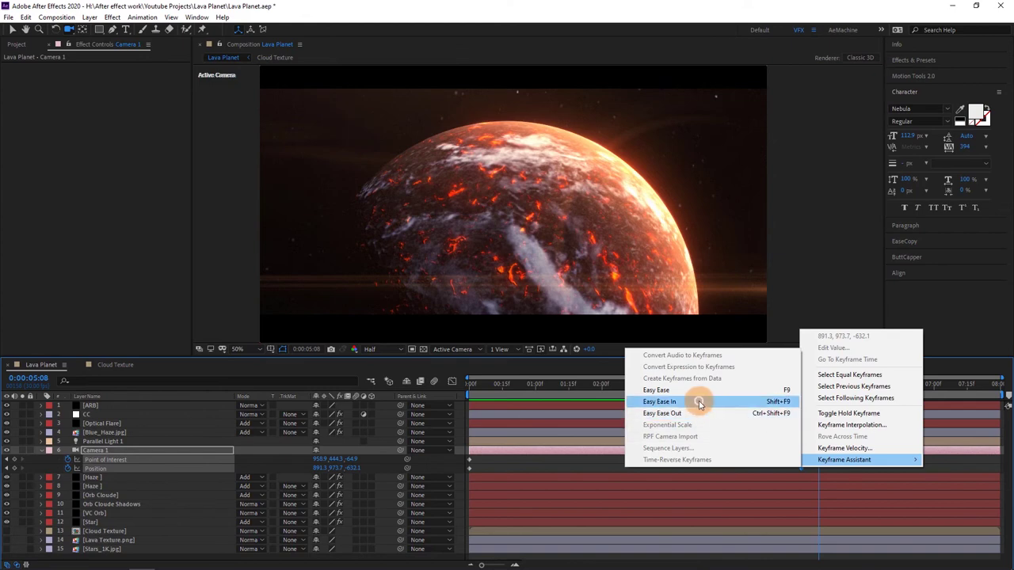
left_click(699, 403)
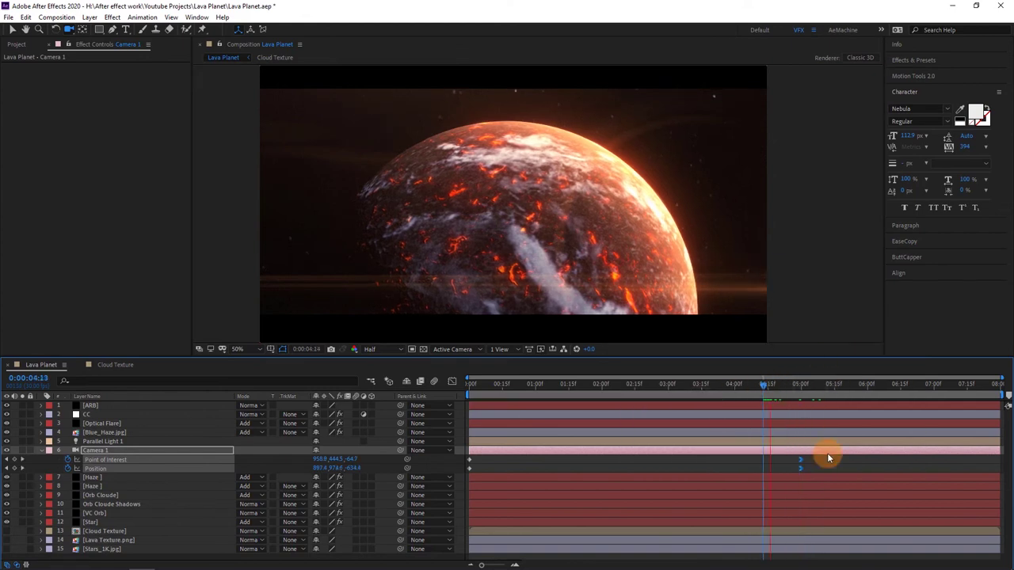
left_click(582, 384)
left_click_drag(552, 414, 735, 444)
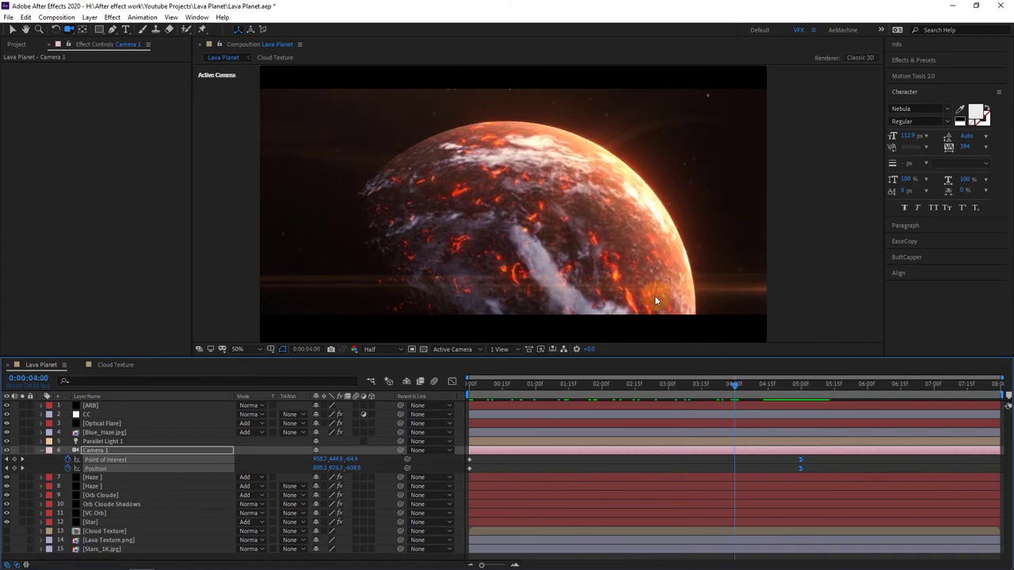
left_click(386, 351)
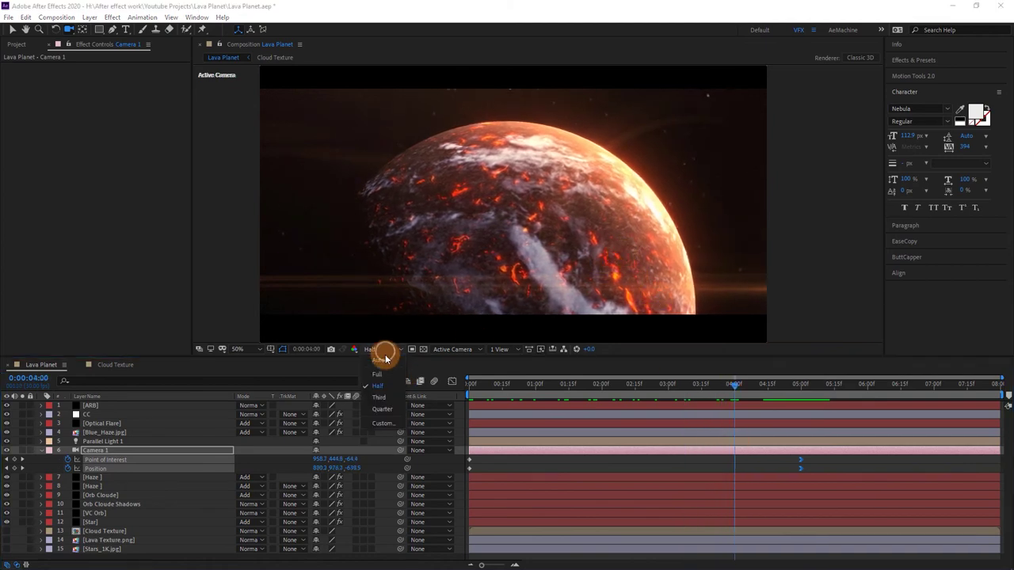
left_click(383, 371)
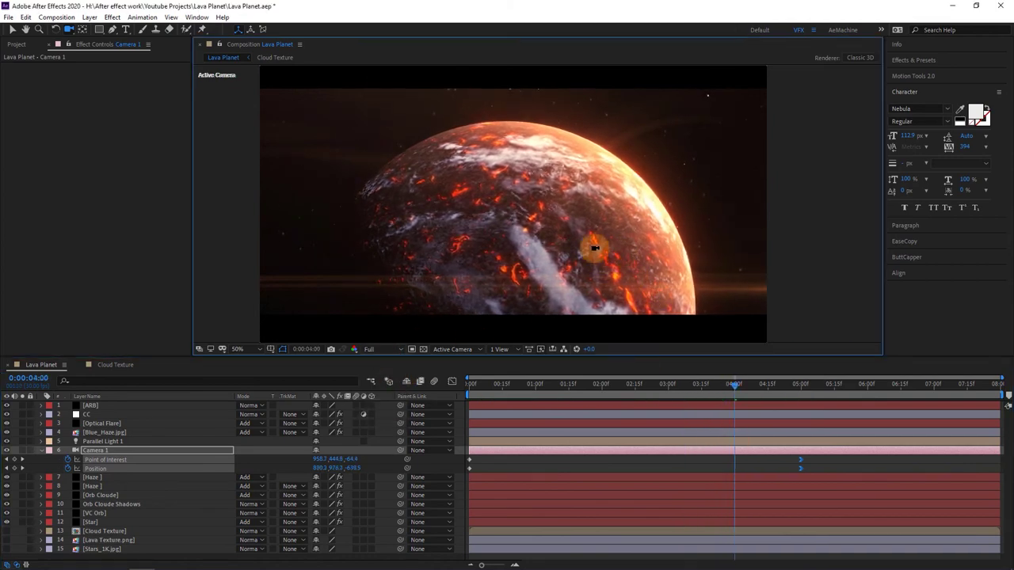
Drag Spaceship.mov from the Project panel into the timeline just below Camera 1.
key("v")
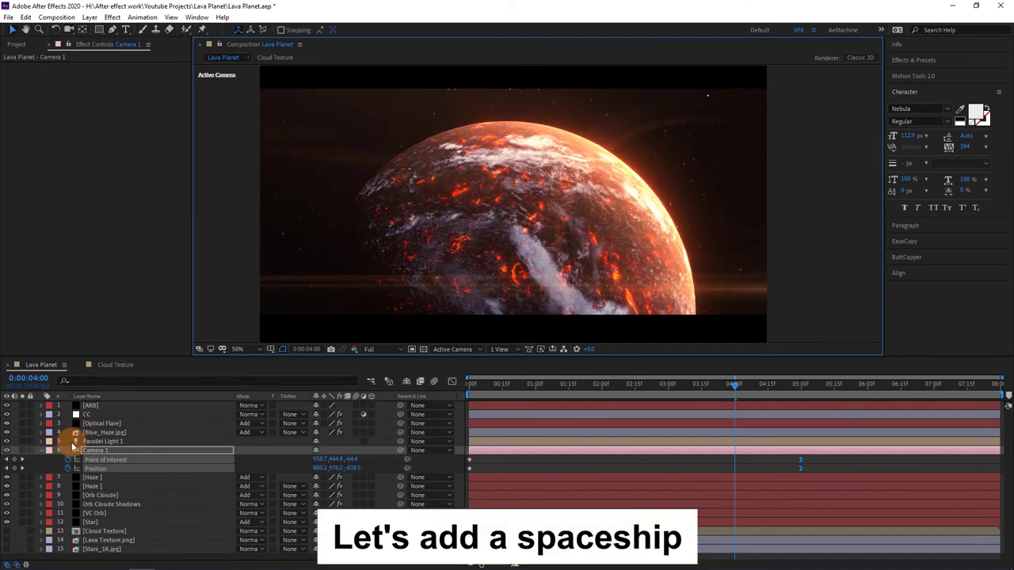
left_click(39, 458)
left_click(33, 43)
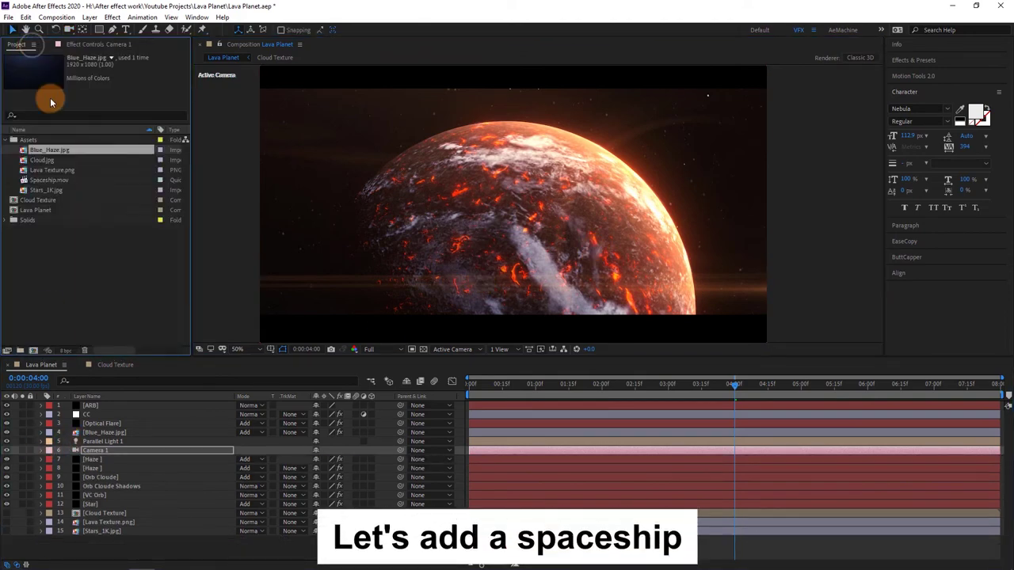
left_click(72, 247)
mouse_move(75, 180)
left_mouse_down()
mouse_move(141, 424)
mouse_move(131, 465)
left_mouse_up()
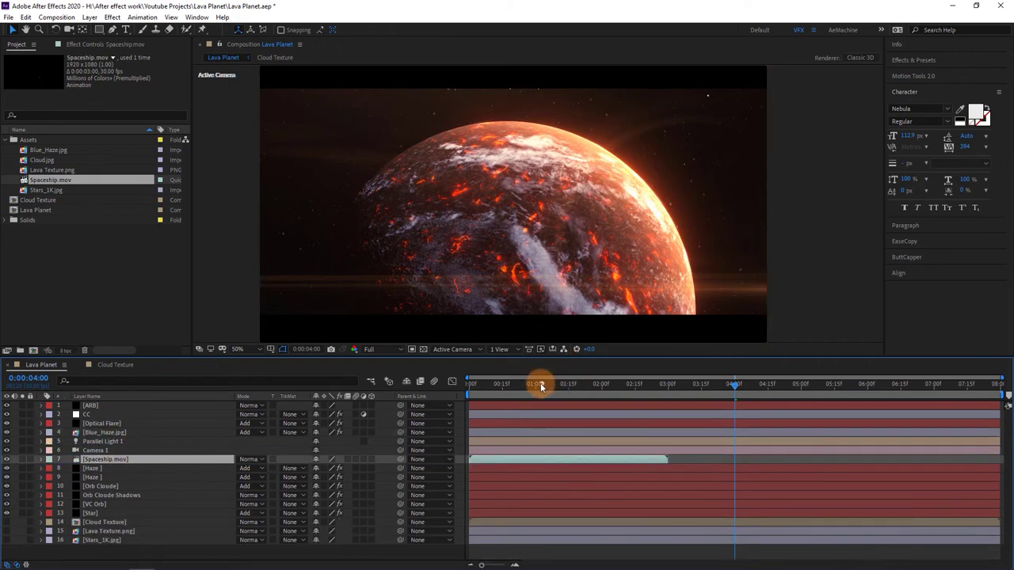
Preview the spaceship shot and slide the Spaceship.mov layer bar to start near 0:00.
left_click_drag(500, 388, 461, 389)
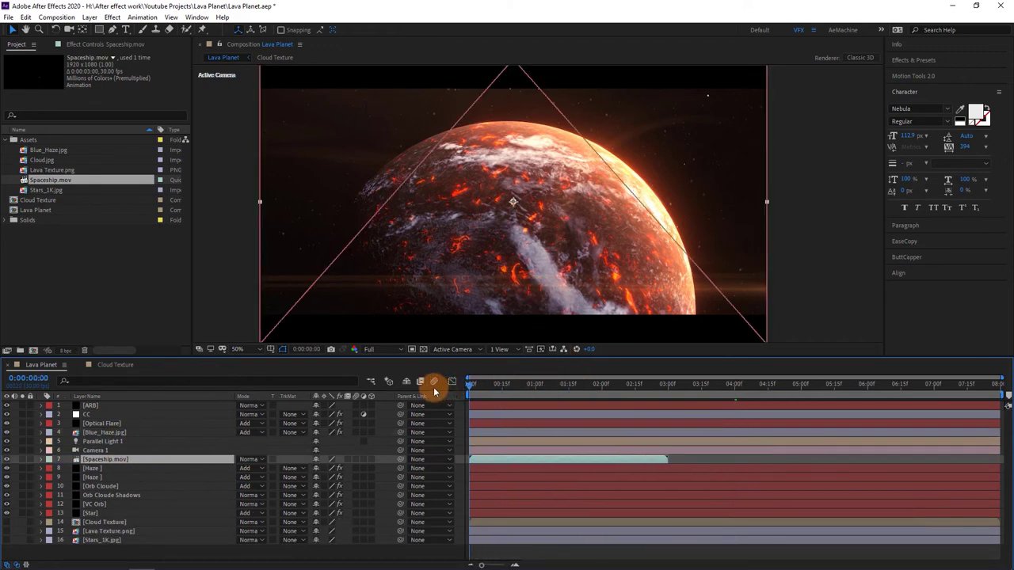
left_click(434, 387)
key("space")
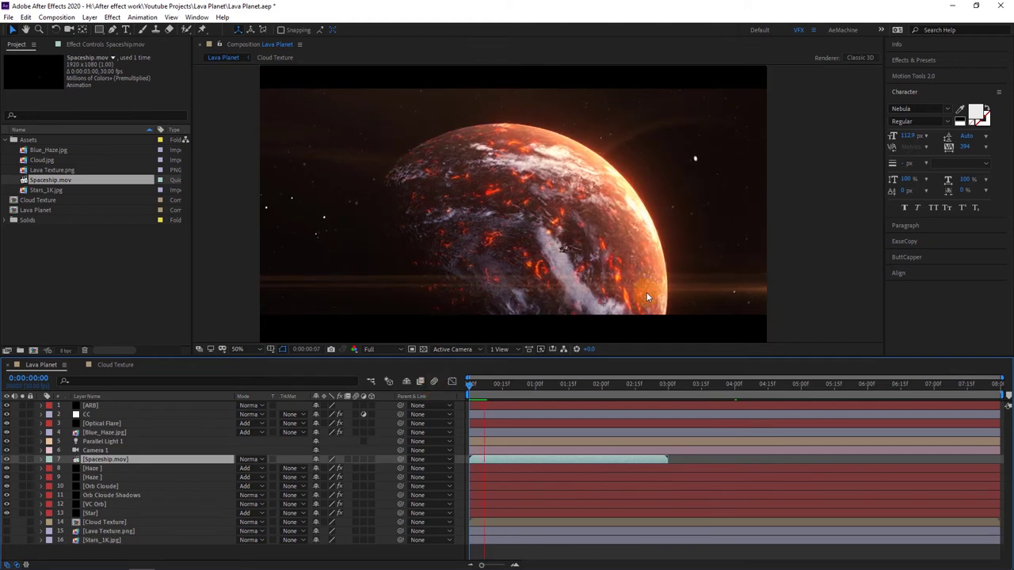
left_click(628, 460)
left_click_drag(631, 460, 775, 469)
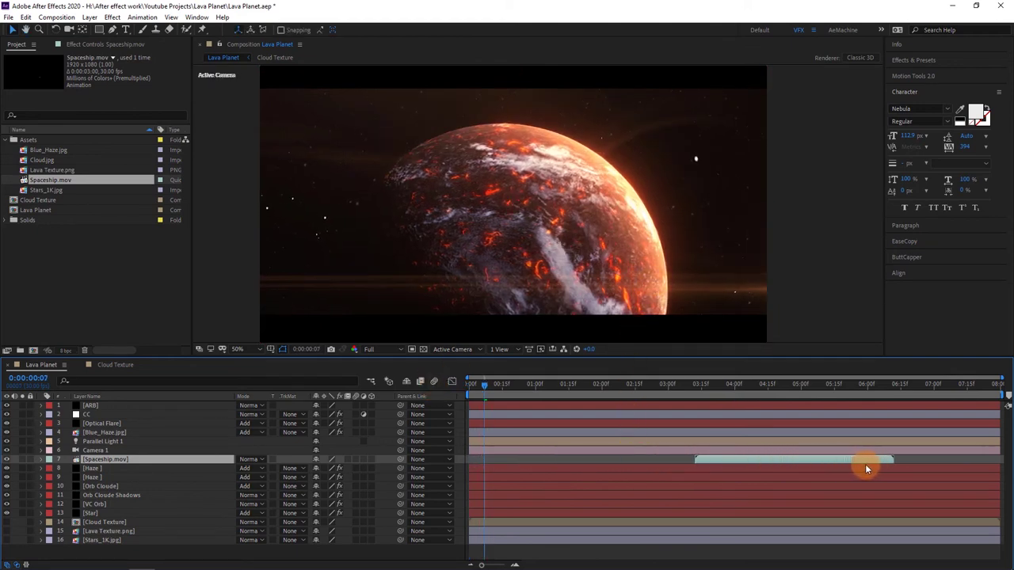
left_click_drag(849, 472, 632, 475)
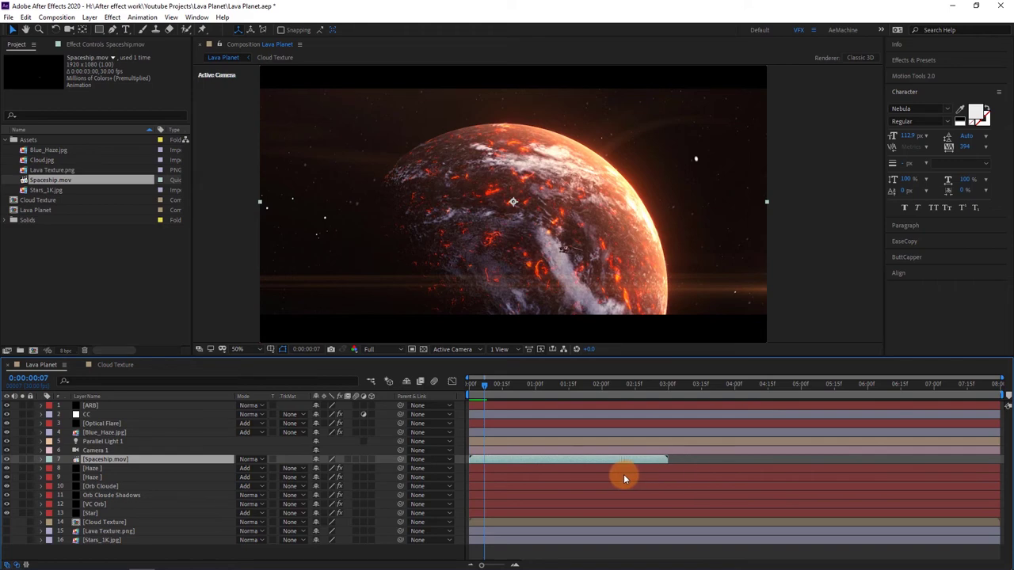
Reveal Camera 1's keyframes and preview the push-in with Draft 3D enabled.
left_click(96, 451)
key("u")
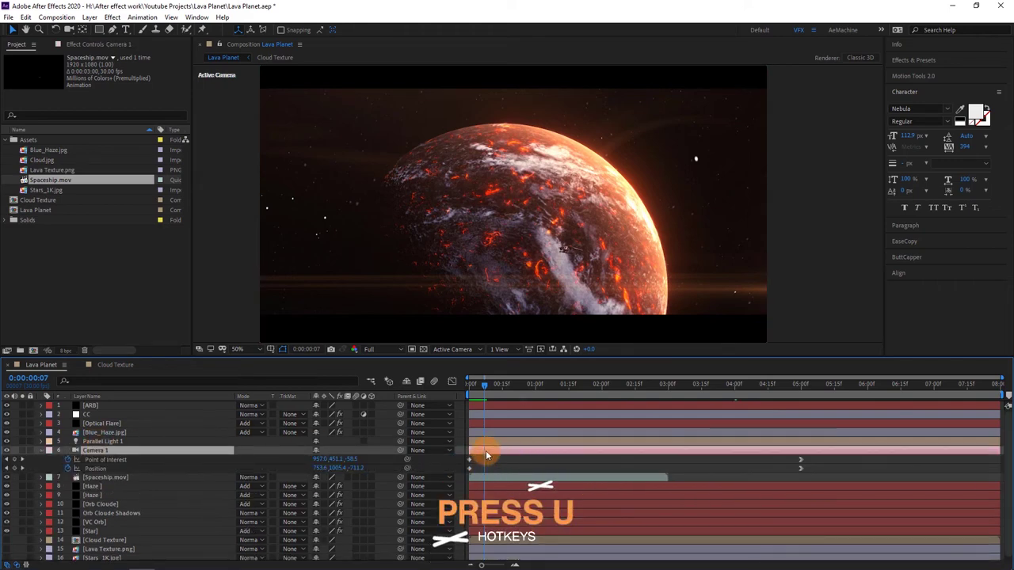
left_click_drag(483, 387, 458, 392)
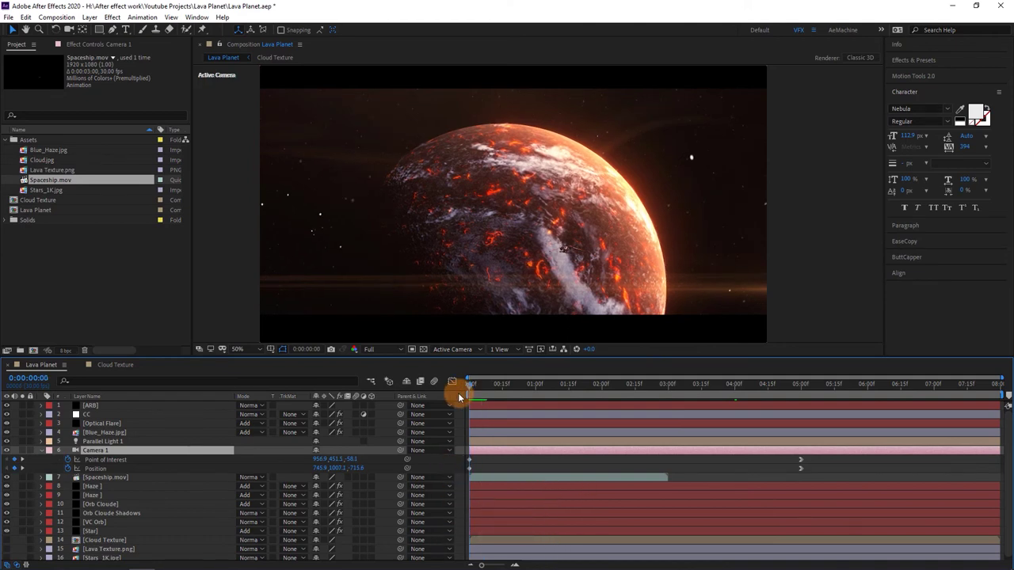
left_click_drag(458, 392, 488, 402)
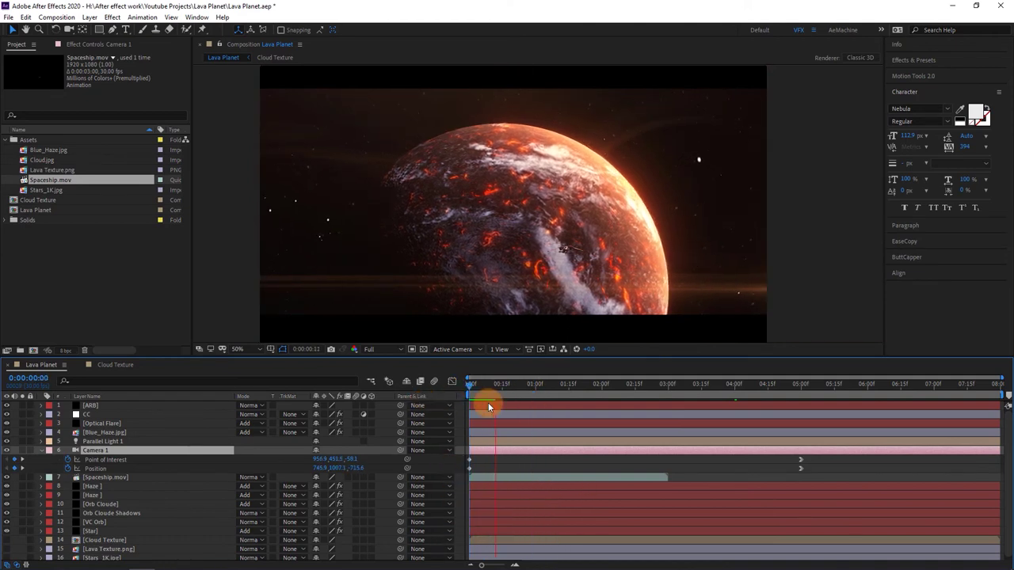
left_click(388, 381)
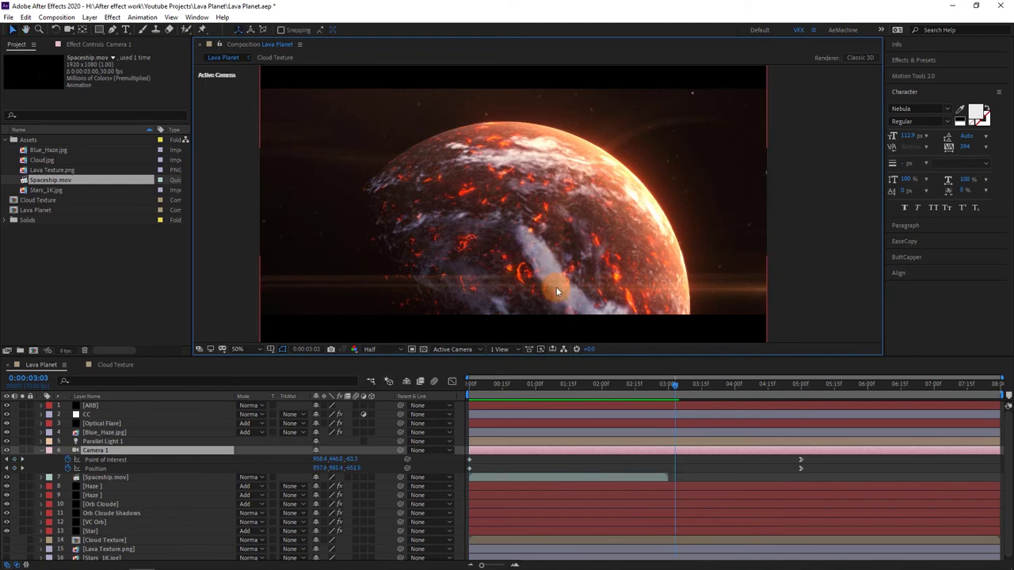
left_click_drag(610, 388, 442, 389)
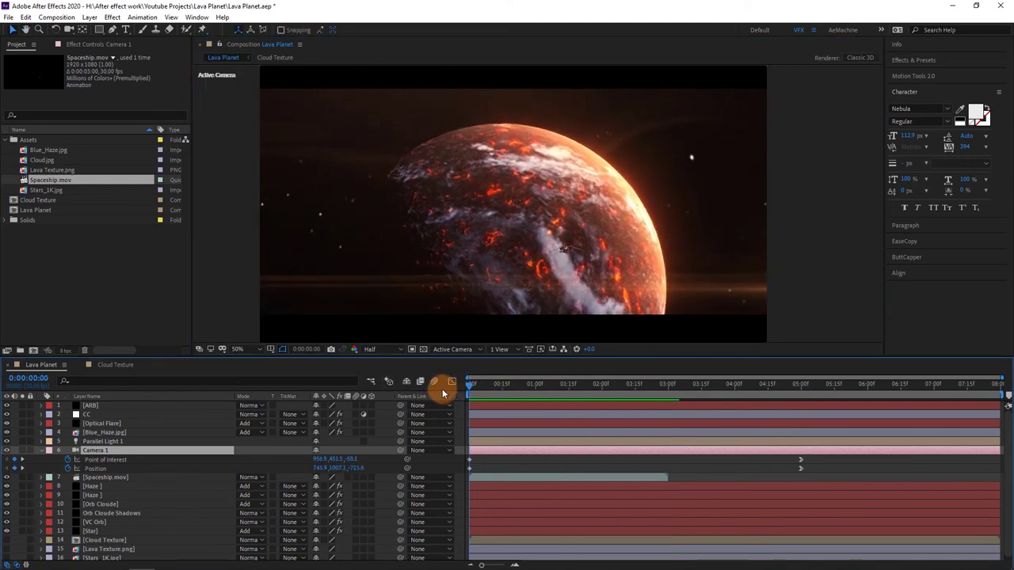
key("space")
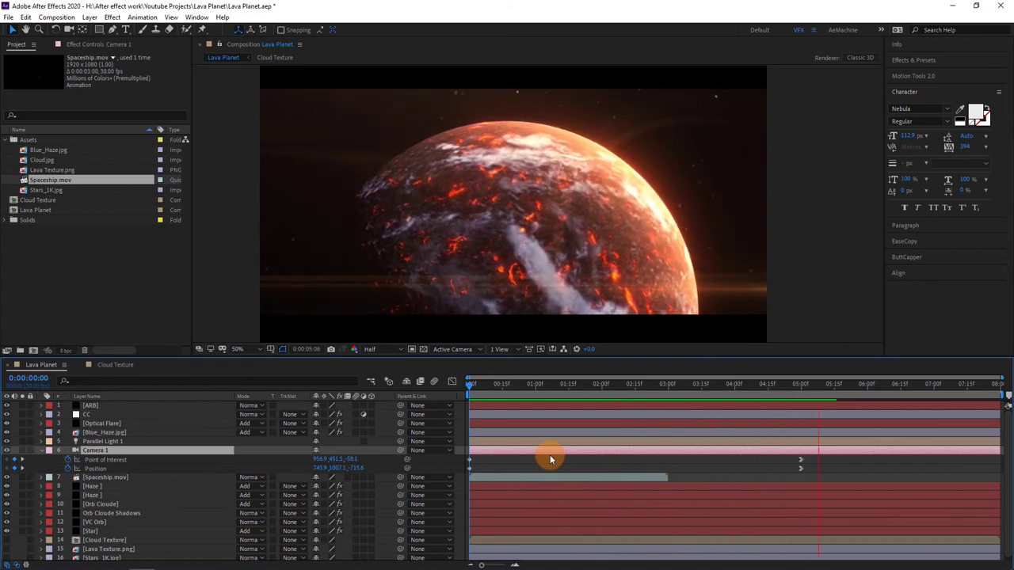
Drag the camera's end keyframe later, to around 8 seconds, and preview from the start.
left_click(800, 469)
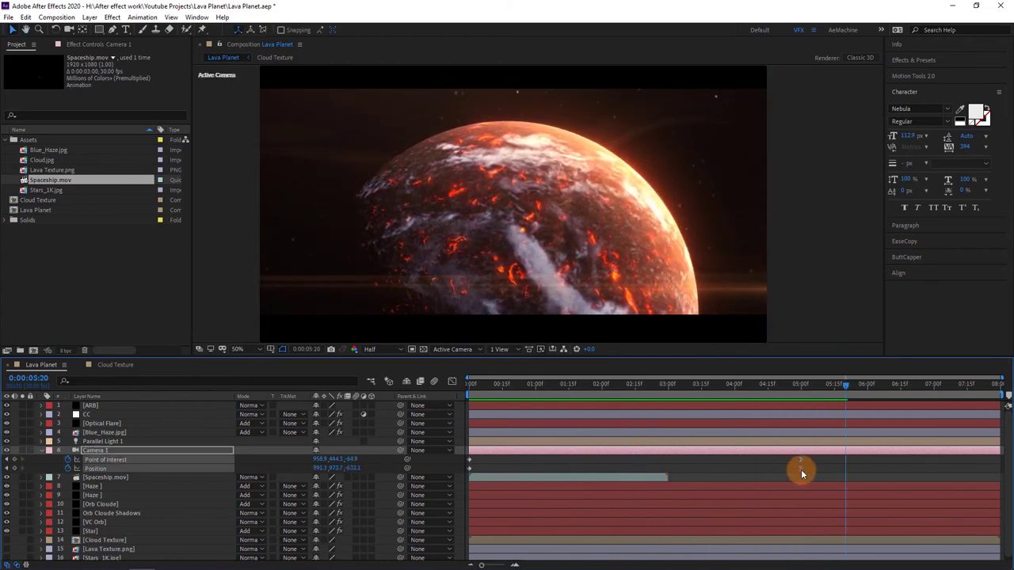
left_click_drag(820, 473, 995, 475)
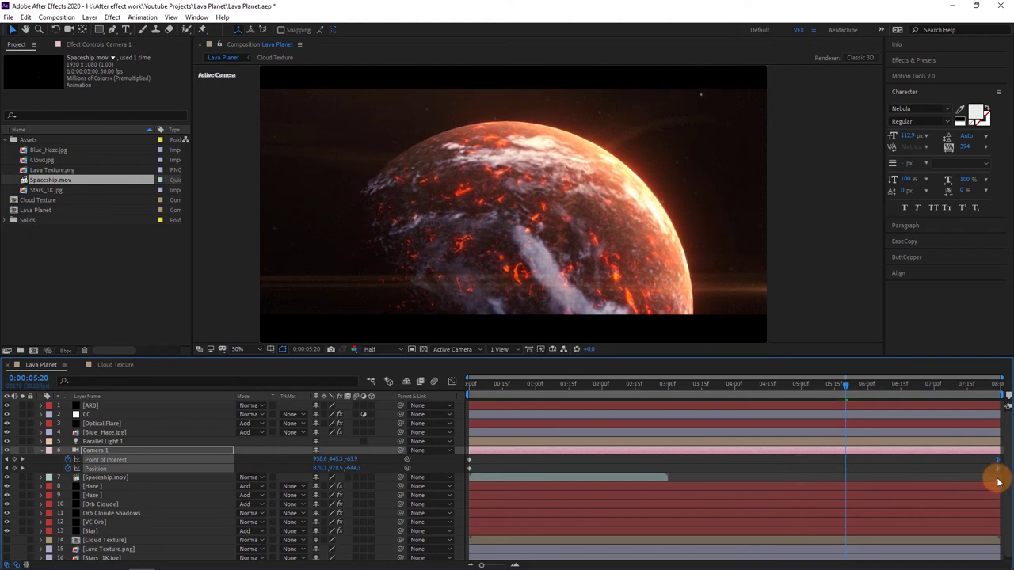
left_click_drag(519, 386, 467, 385)
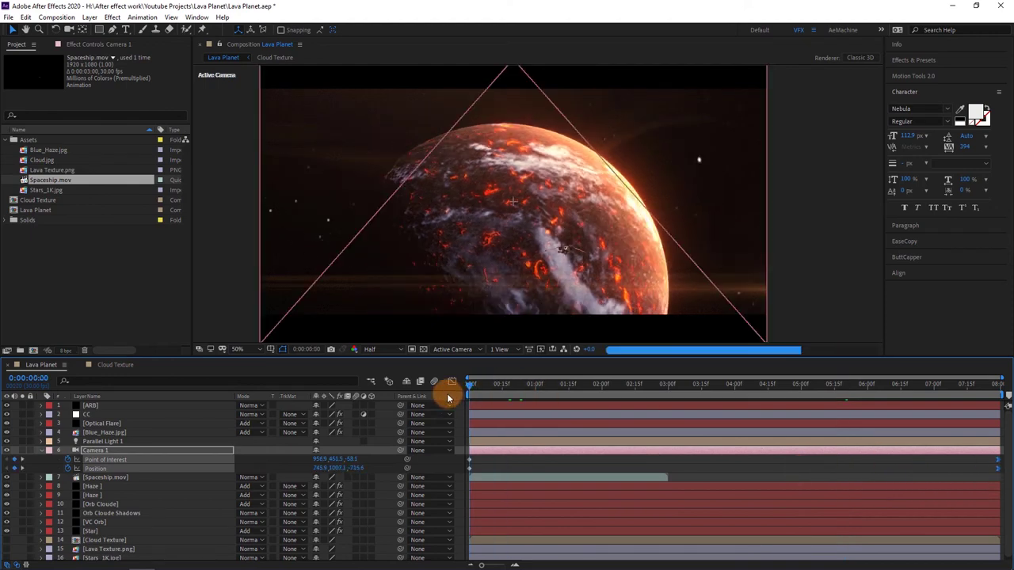
key("space")
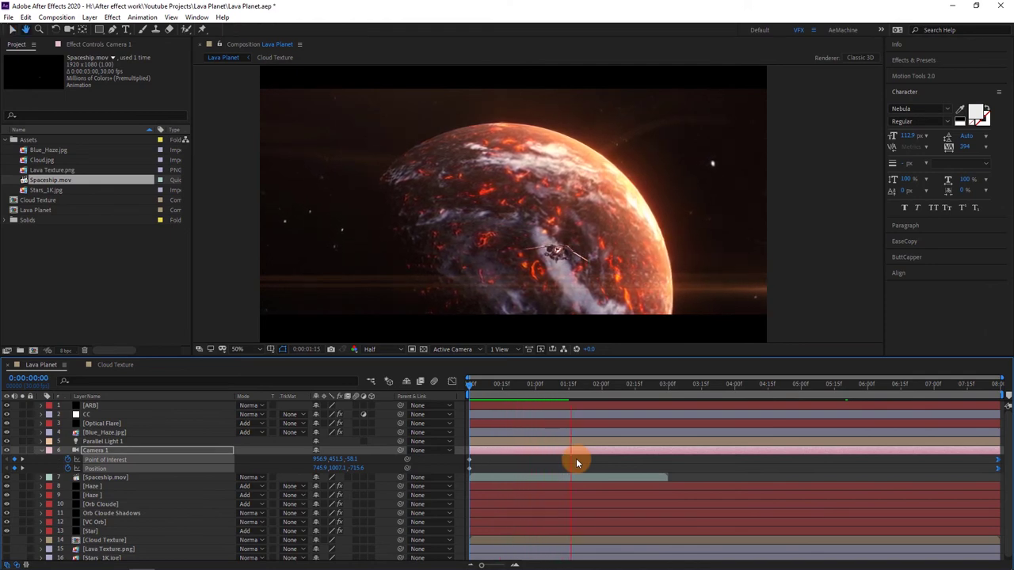
key("space")
In the Star layer's VC Orb UV settings, rotate the texture to 36° and raise UV Repeat X.
left_click(41, 450)
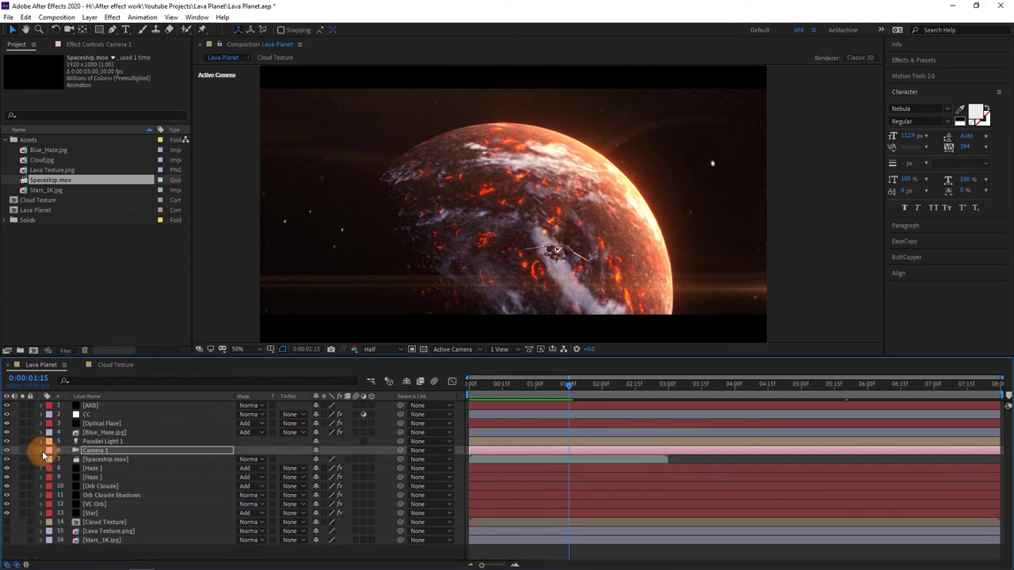
left_click(107, 514)
left_click(103, 44)
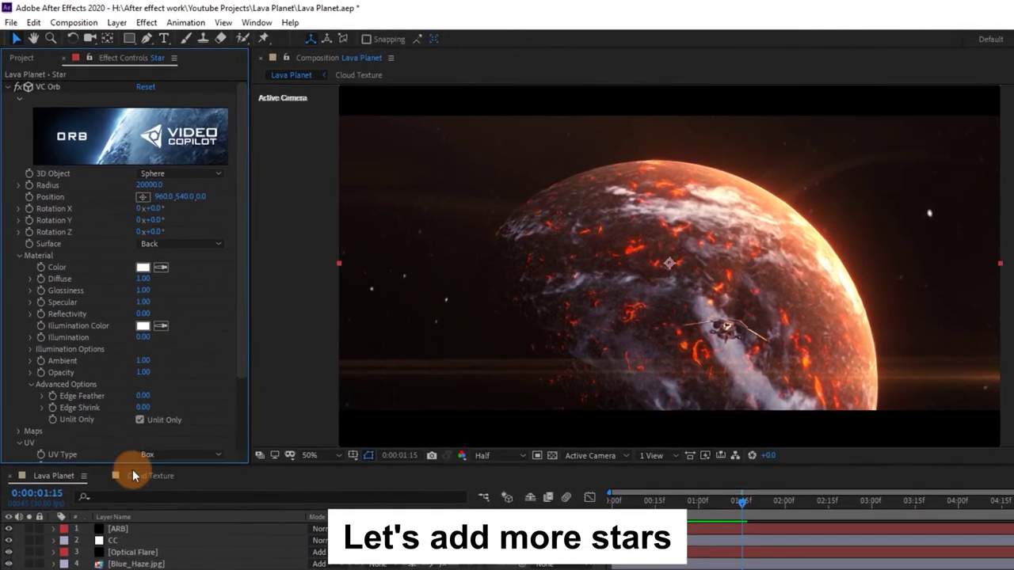
scroll(93, 449, "down", 2)
scroll(93, 450, "down", 1)
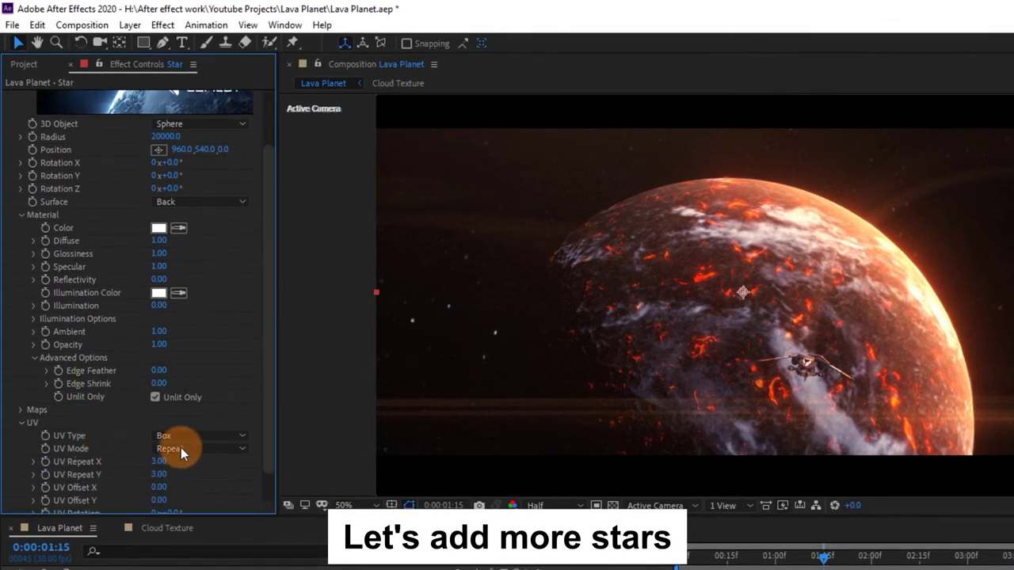
scroll(198, 491, "down", 1)
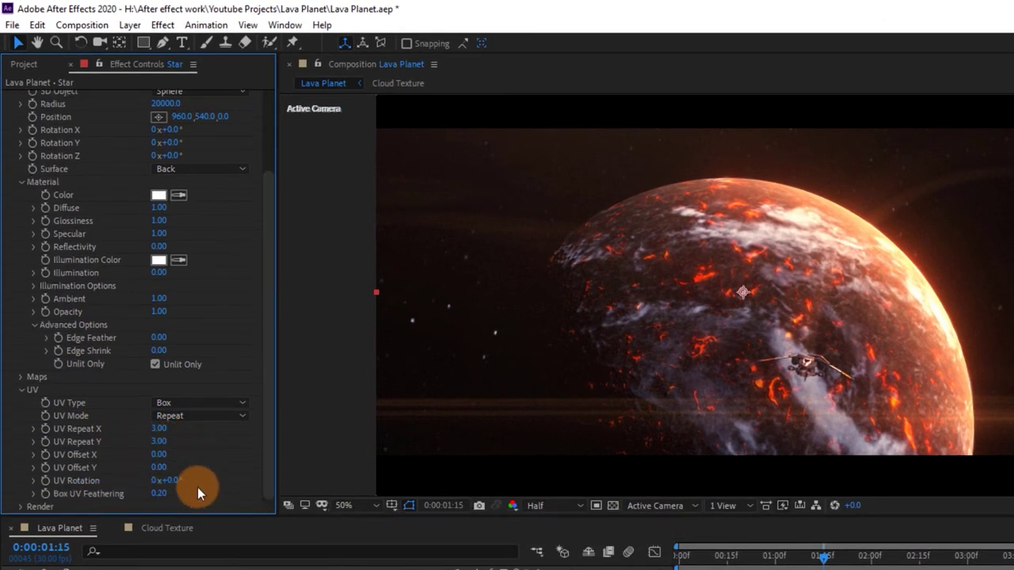
left_click_drag(176, 481, 199, 481)
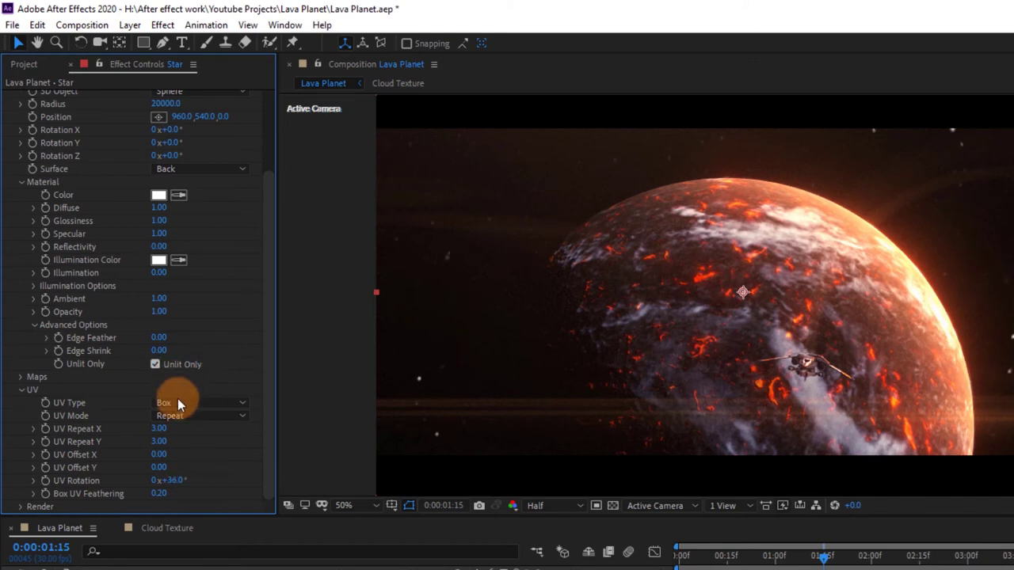
mouse_move(161, 432)
left_mouse_down()
mouse_move(204, 434)
mouse_move(158, 435)
mouse_move(168, 446)
left_mouse_up()
left_click_drag(180, 486, 188, 483)
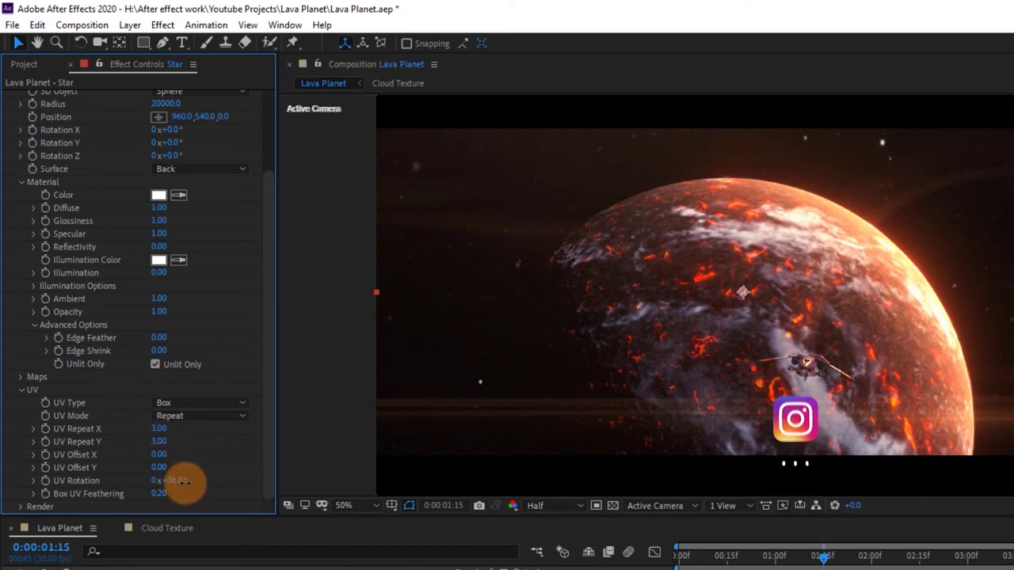
Raise UV Repeat Y to 8.00 and preview the denser starfield from the start.
left_click(159, 441)
type("5")
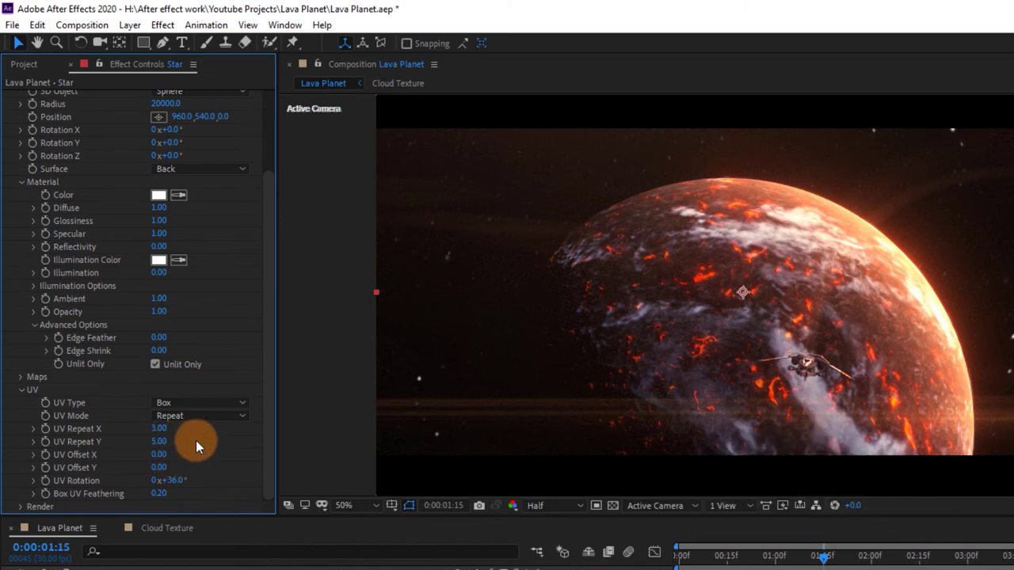
left_click(161, 428)
left_click(160, 441)
type("8")
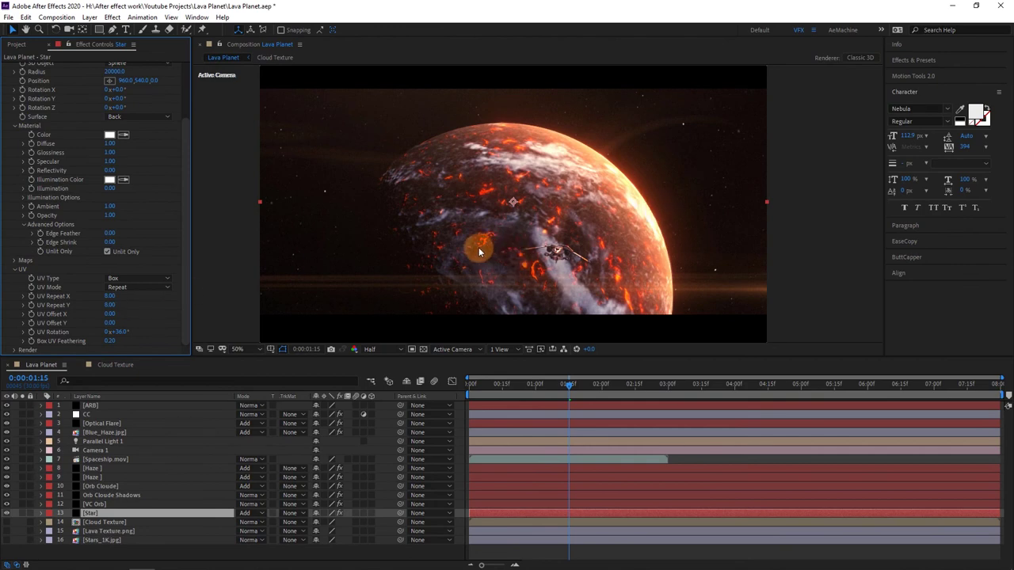
left_click(470, 386)
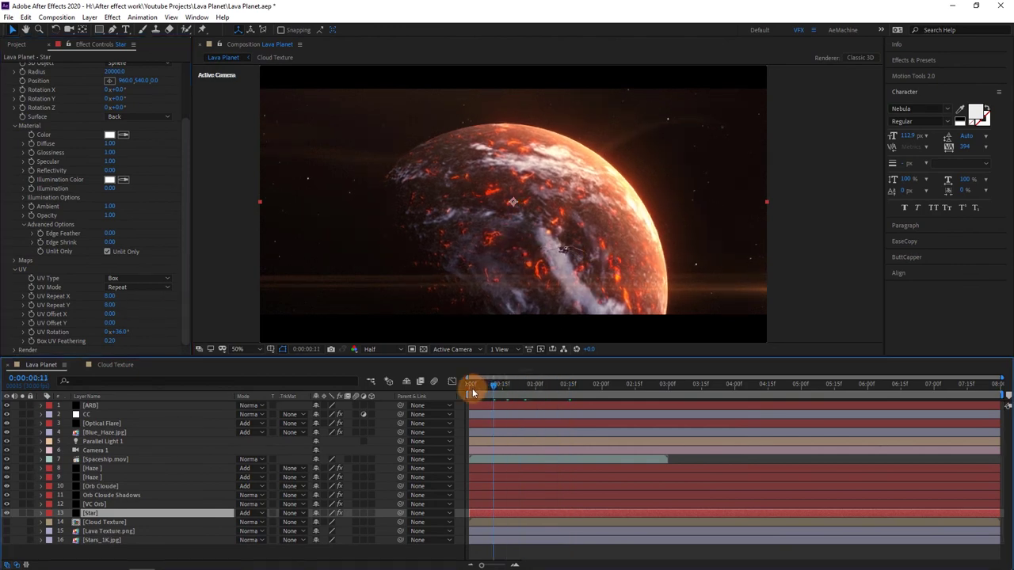
key("space")
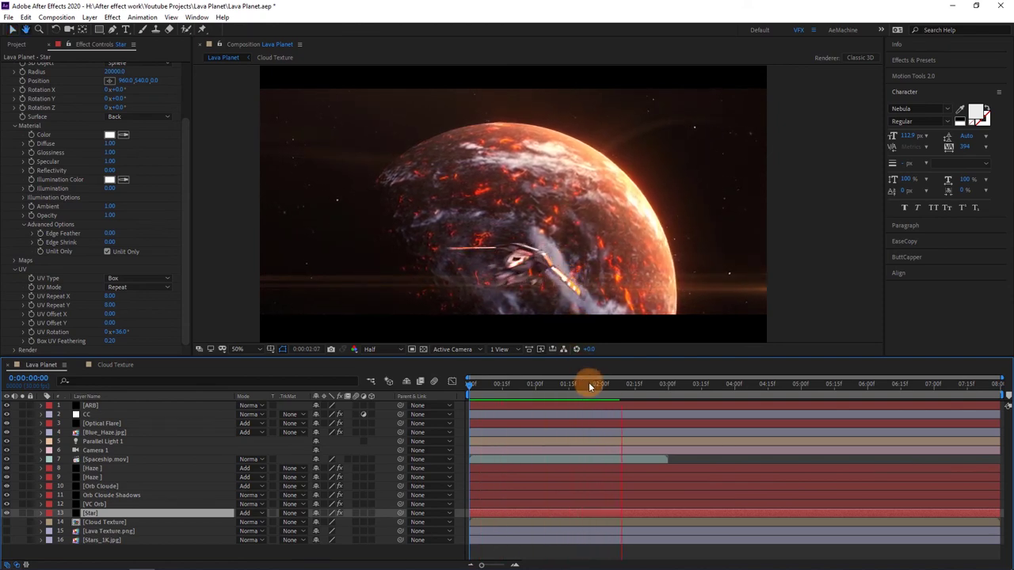
left_click_drag(609, 390, 600, 398)
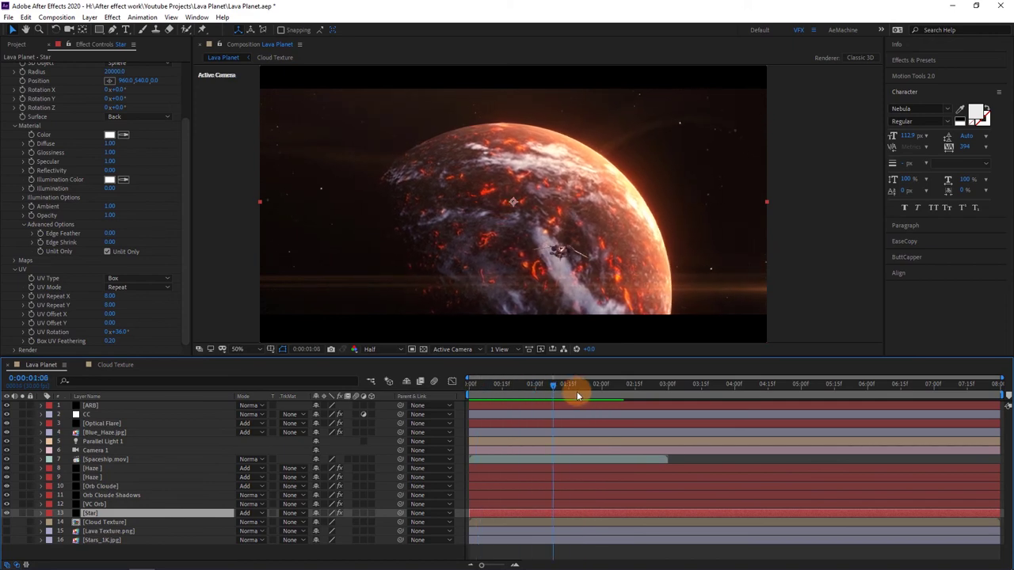
Apply Curves to Spaceship.mov and drag a contrast S-curve on the RGB channel.
left_click(100, 459)
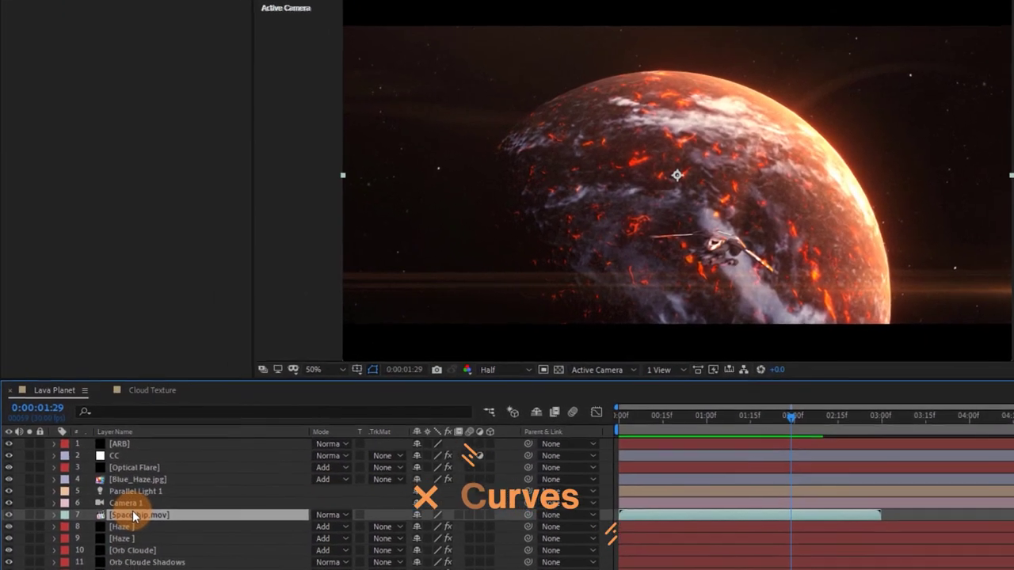
key("ctrl+space")
type("cur")
key("Return")
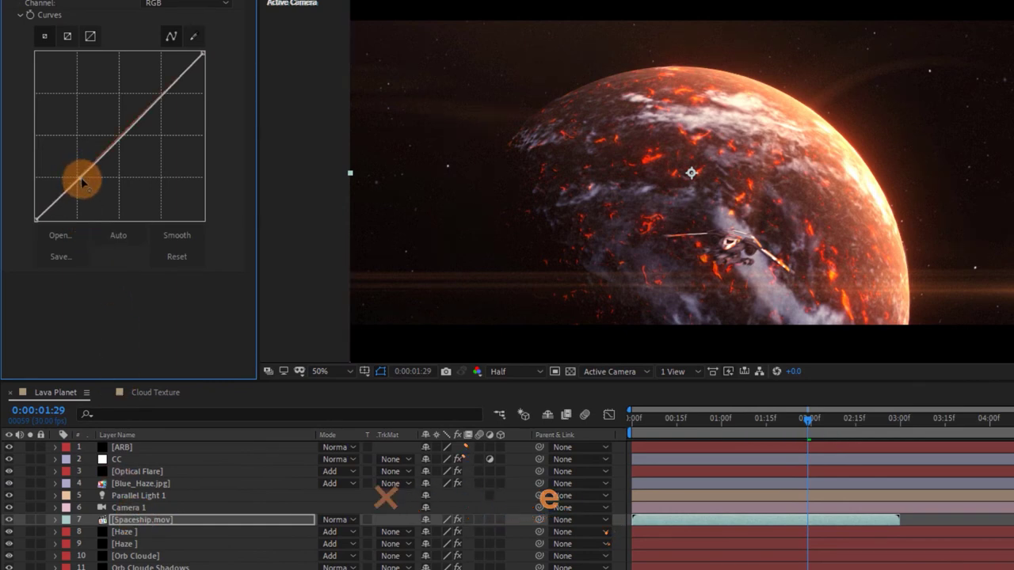
left_click_drag(78, 177, 84, 184)
left_click_drag(168, 90, 162, 92)
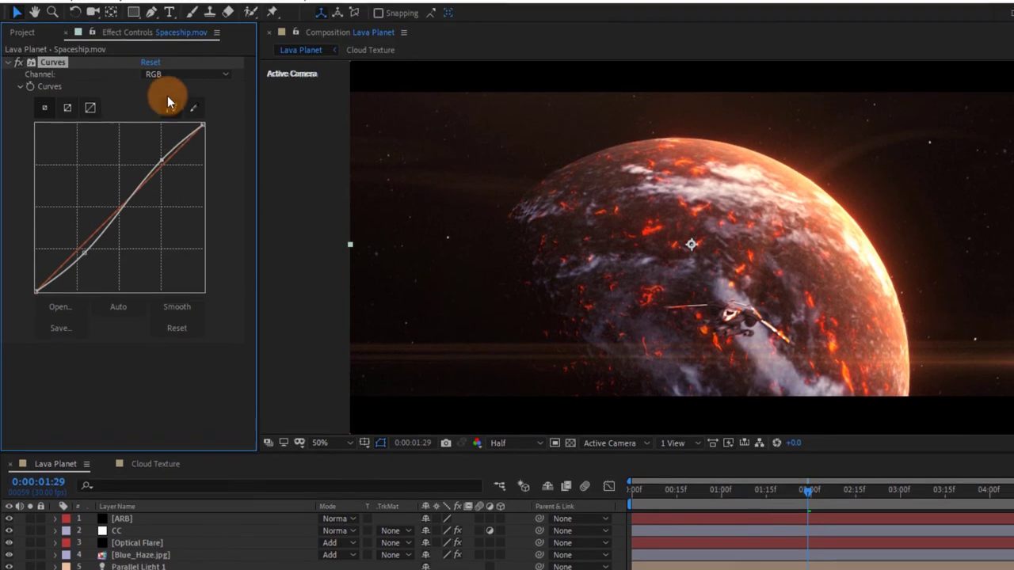
Reshape the Blue channel curve while viewing the close-up spaceship frame at 0:00:02:11.
left_click(168, 79)
left_click(181, 141)
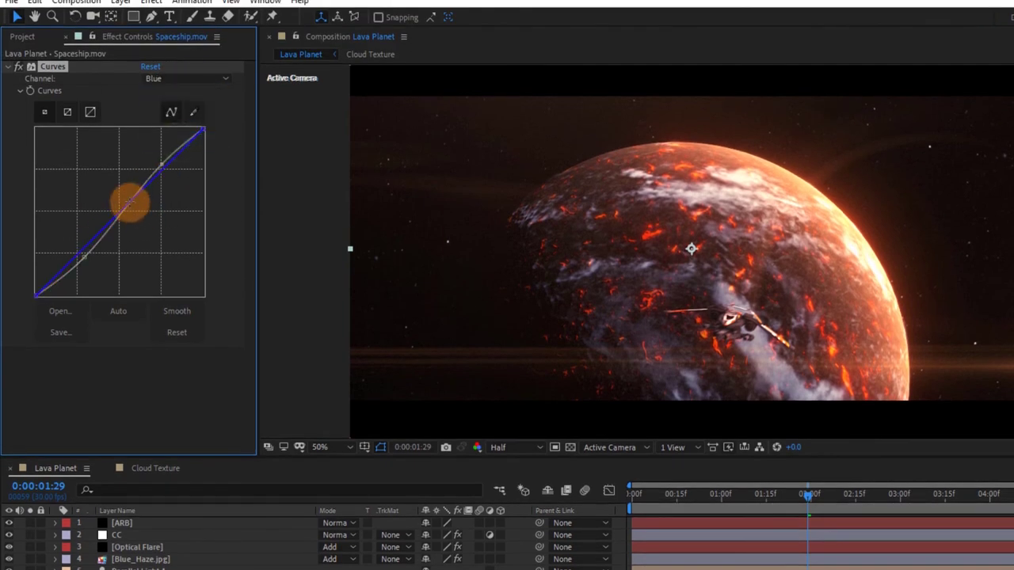
left_click_drag(126, 204, 162, 104)
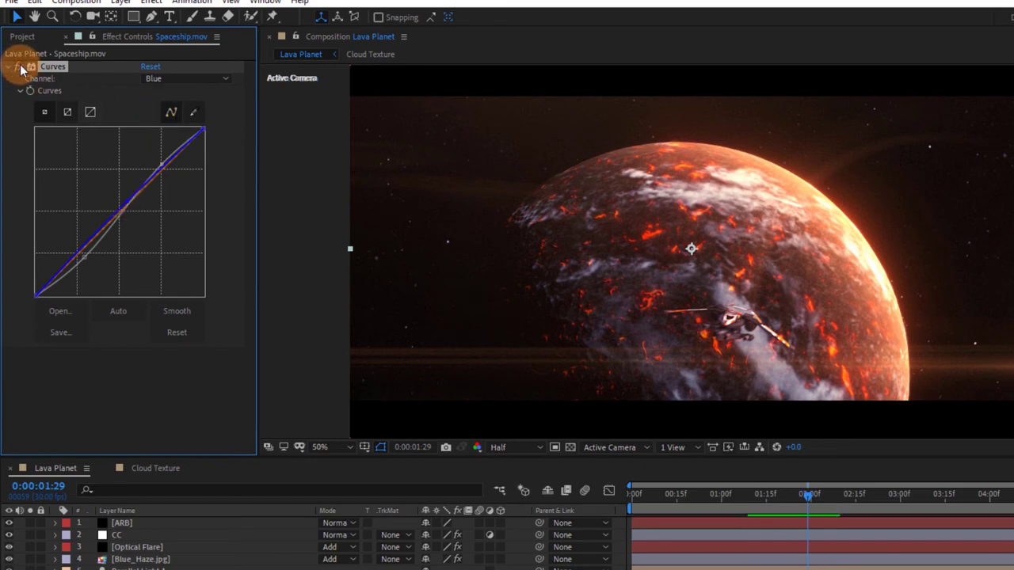
left_click(51, 192)
left_click_drag(51, 191, 127, 203)
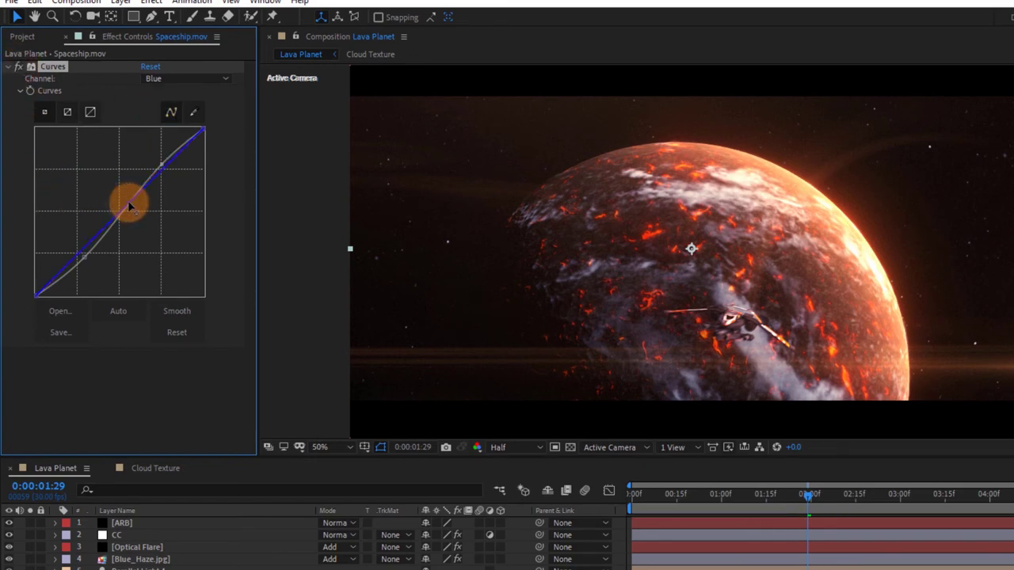
mouse_move(821, 497)
left_mouse_down()
mouse_move(838, 499)
mouse_move(595, 508)
left_mouse_up()
left_click_drag(675, 519, 846, 537)
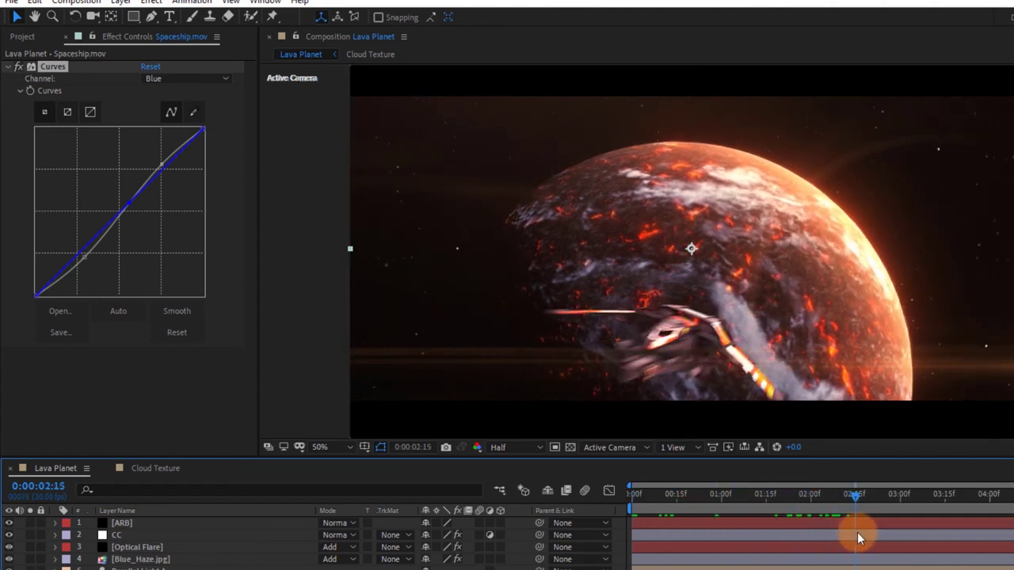
left_click_drag(846, 537, 844, 534)
left_click(136, 165)
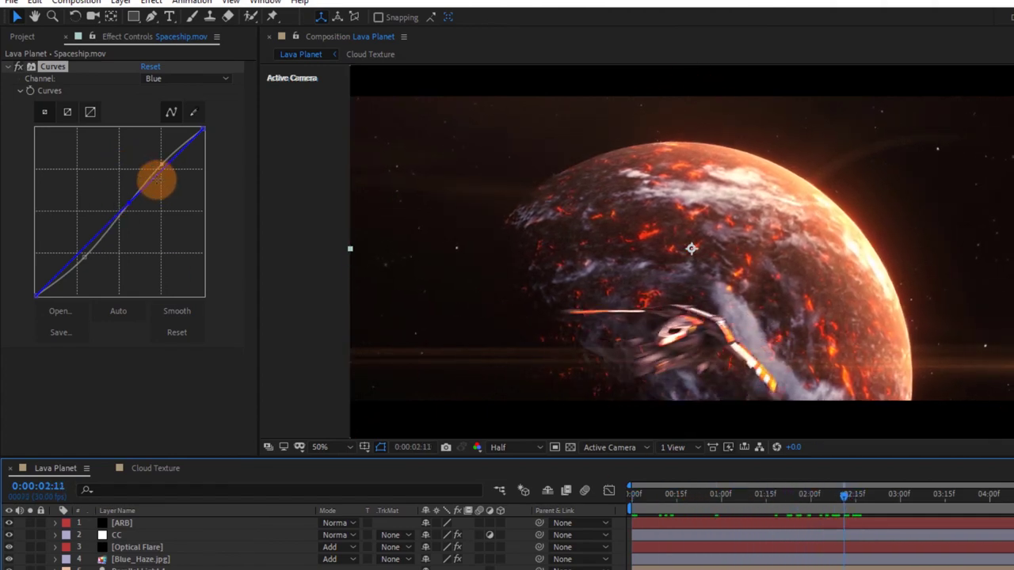
left_click_drag(136, 164, 132, 206)
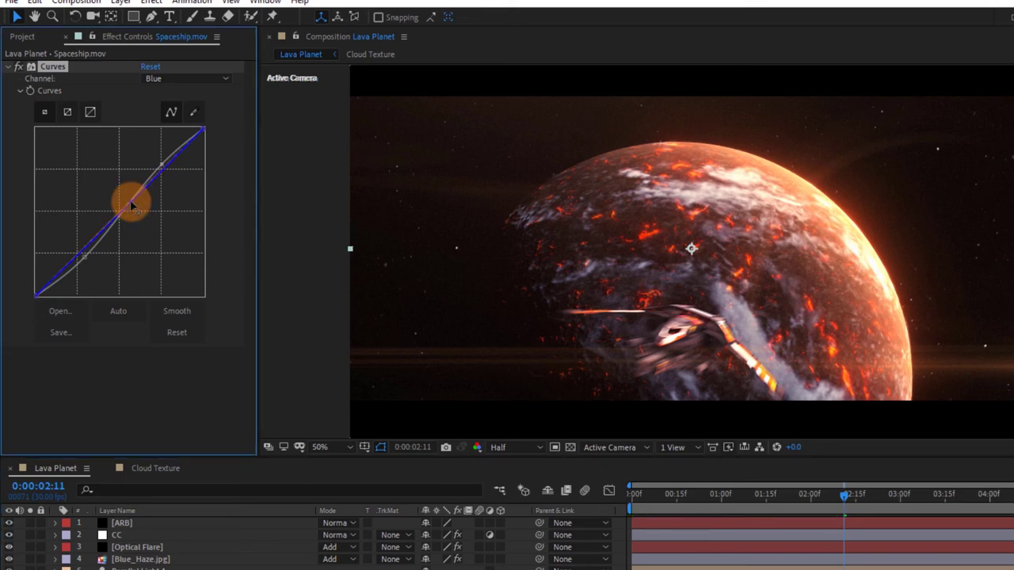
Tweak the Red channel curve, then toggle Curves off and on to compare the grade.
left_click(176, 79)
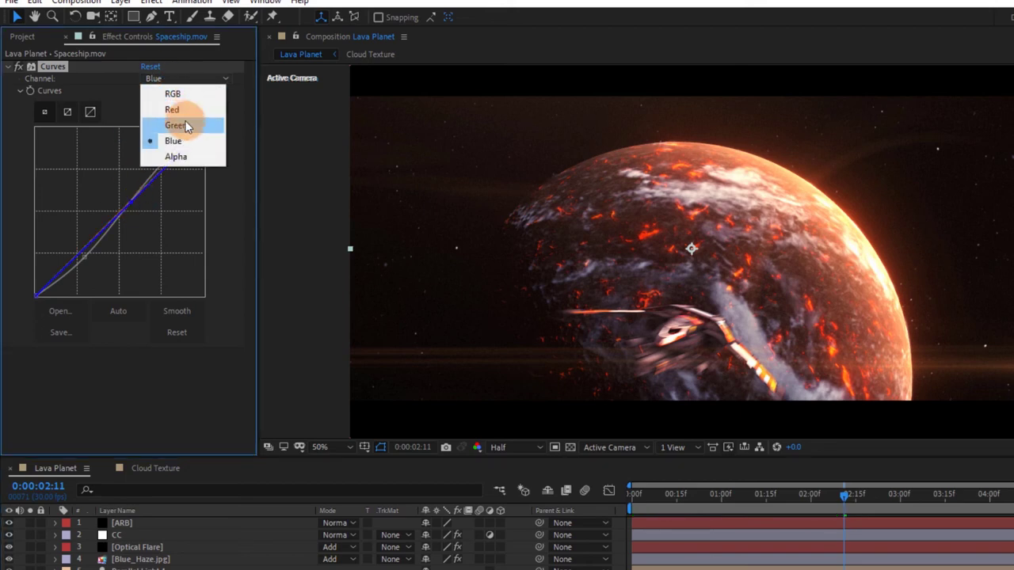
left_click(172, 110)
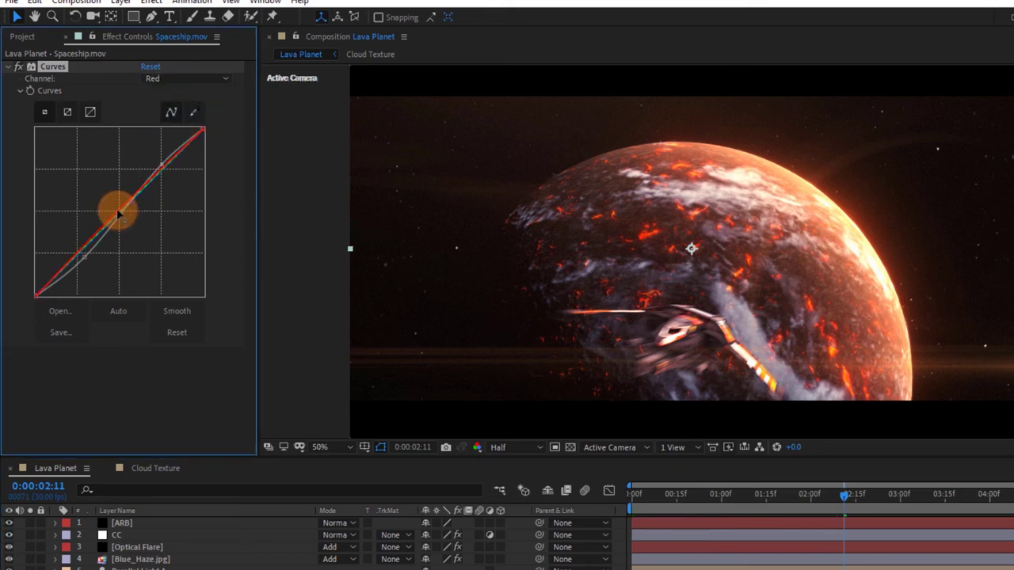
left_click_drag(116, 212, 119, 217)
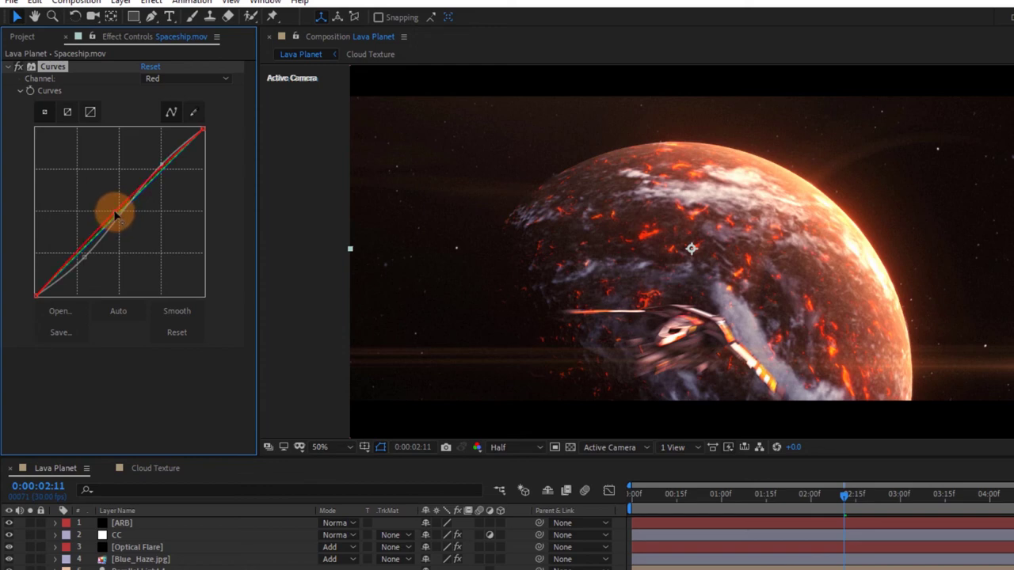
left_click(19, 68)
left_click(19, 67)
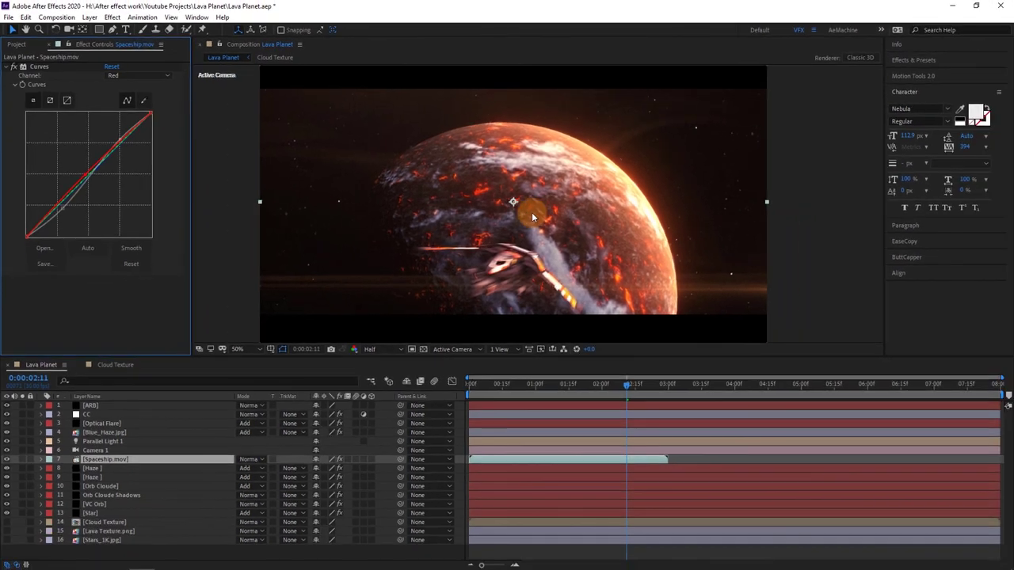
Create a new black solid named Vin.
left_click(118, 553)
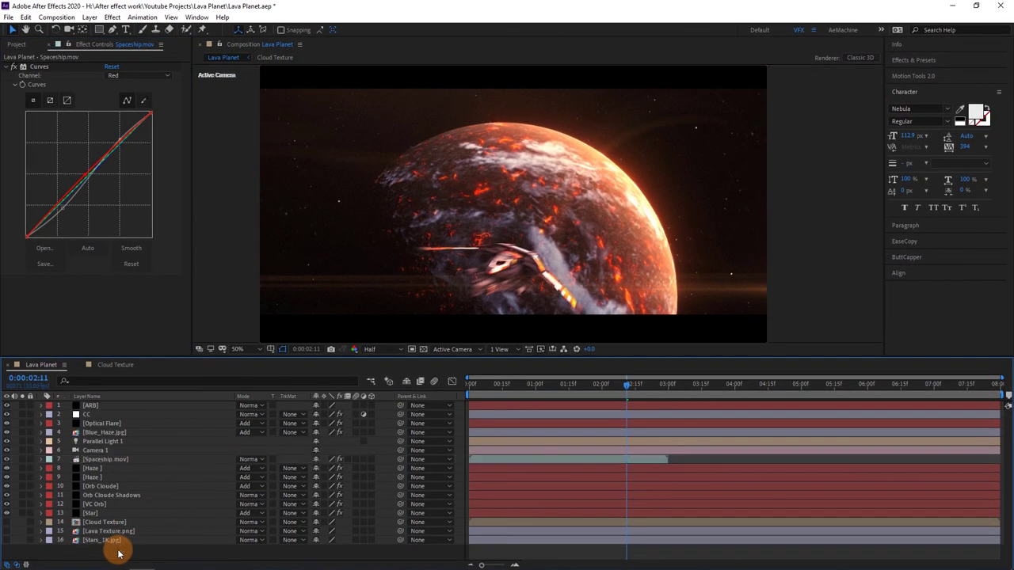
right_click(118, 553)
mouse_move(143, 436)
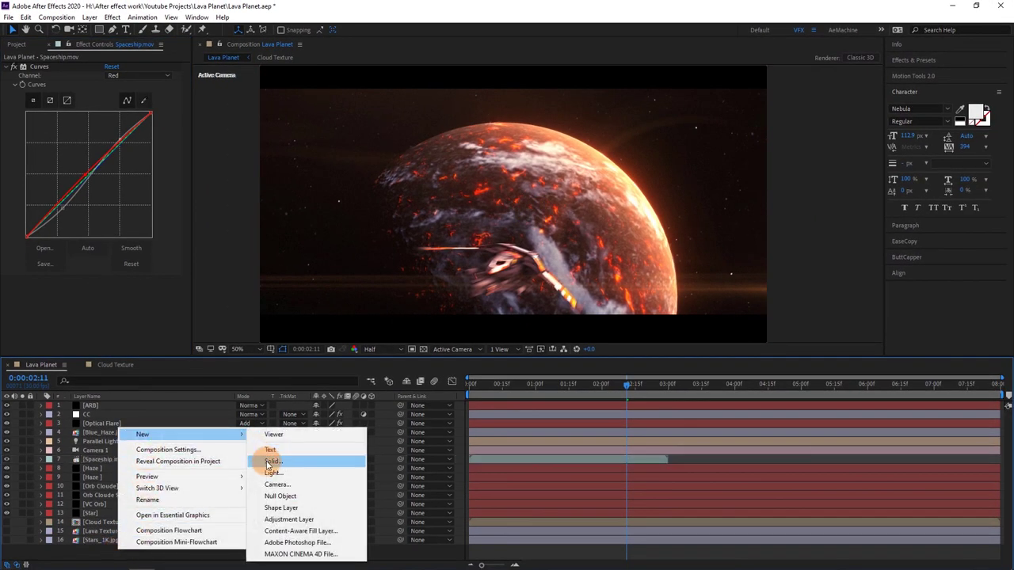
left_click(269, 463)
type("Vi")
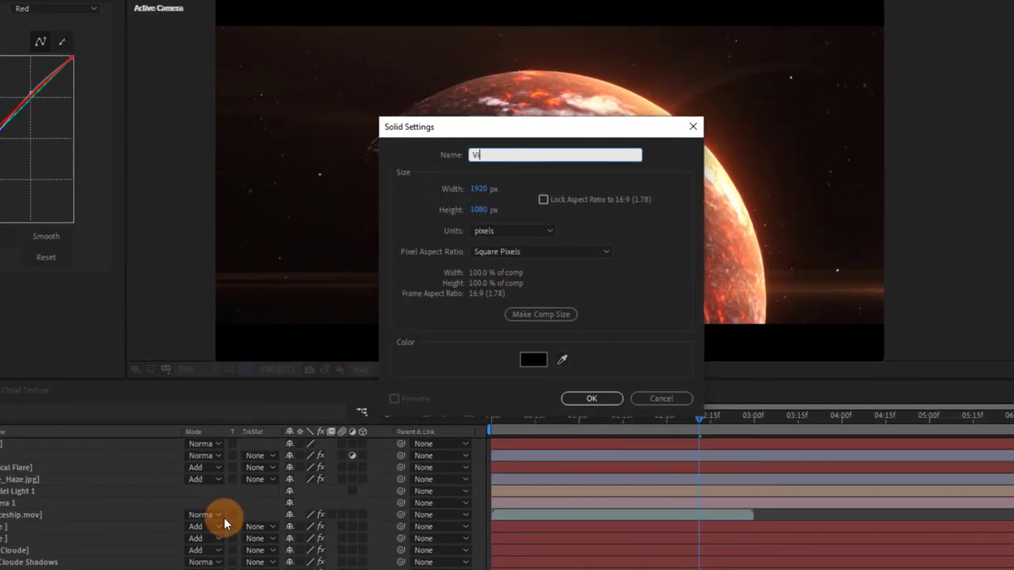
type("n")
key("Return")
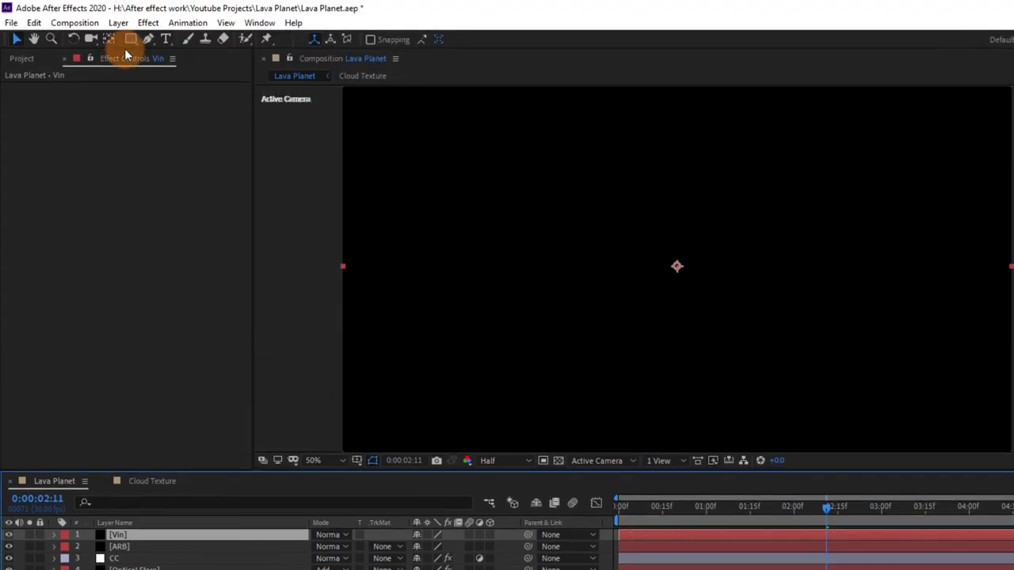
Give Vin an inverted full-frame ellipse mask and move it directly below ARB.
left_click_drag(133, 40, 169, 68)
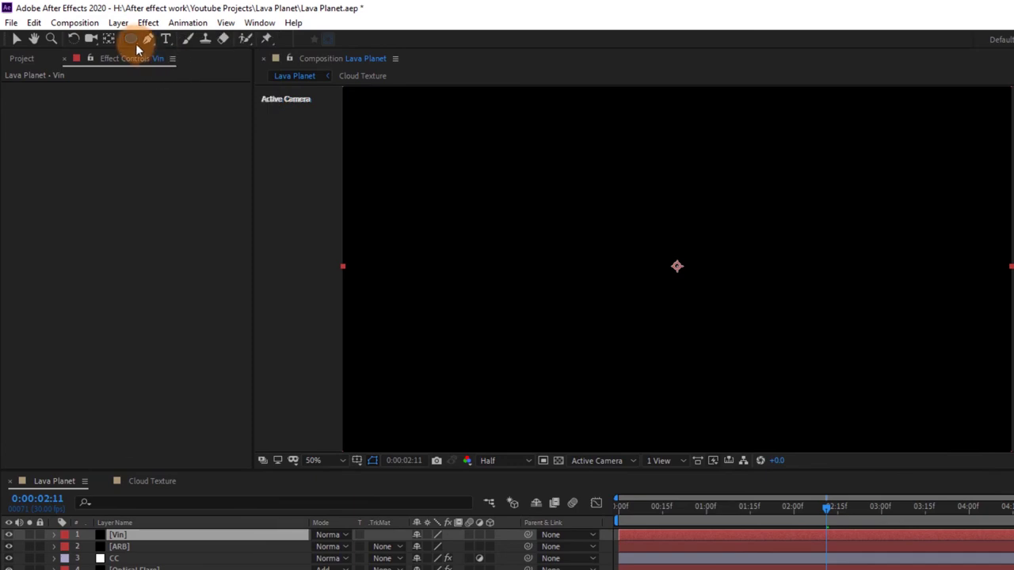
double_click(135, 41)
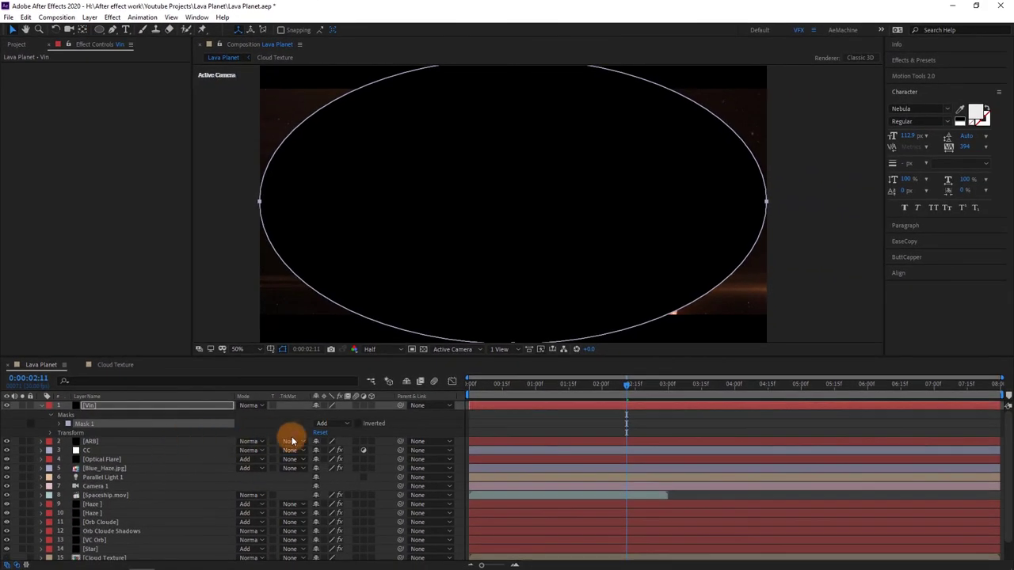
left_click(358, 426)
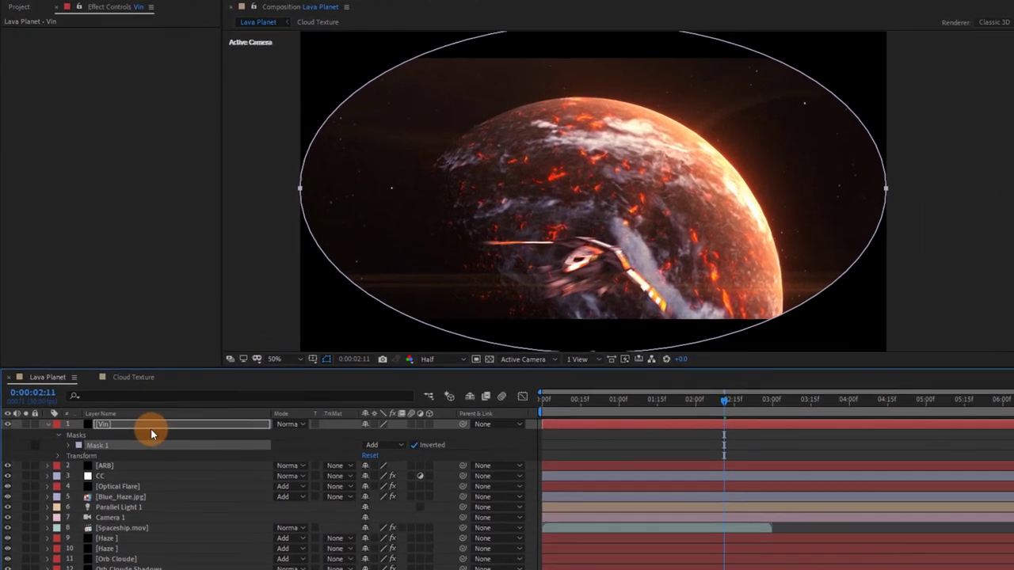
left_click_drag(152, 433, 149, 476)
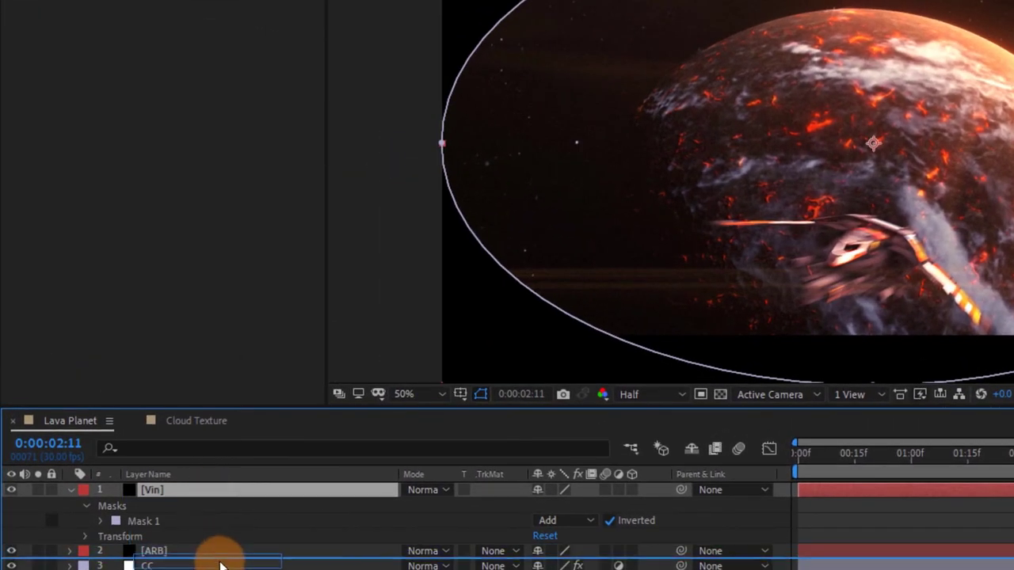
left_click_drag(221, 566, 221, 566)
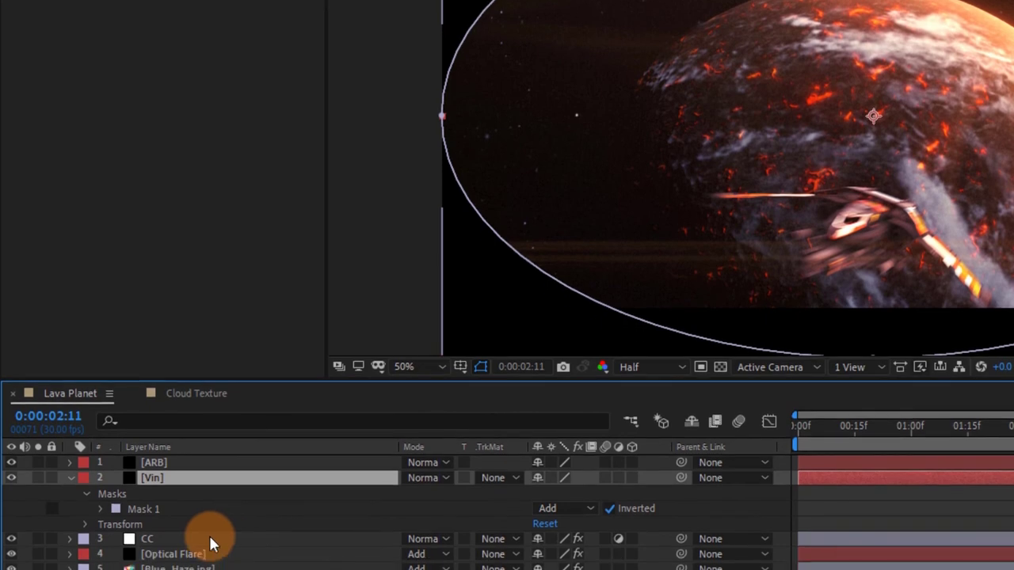
Feather Vin's mask to 489, set its opacity to 10%, and compare with it hidden.
left_click(98, 510)
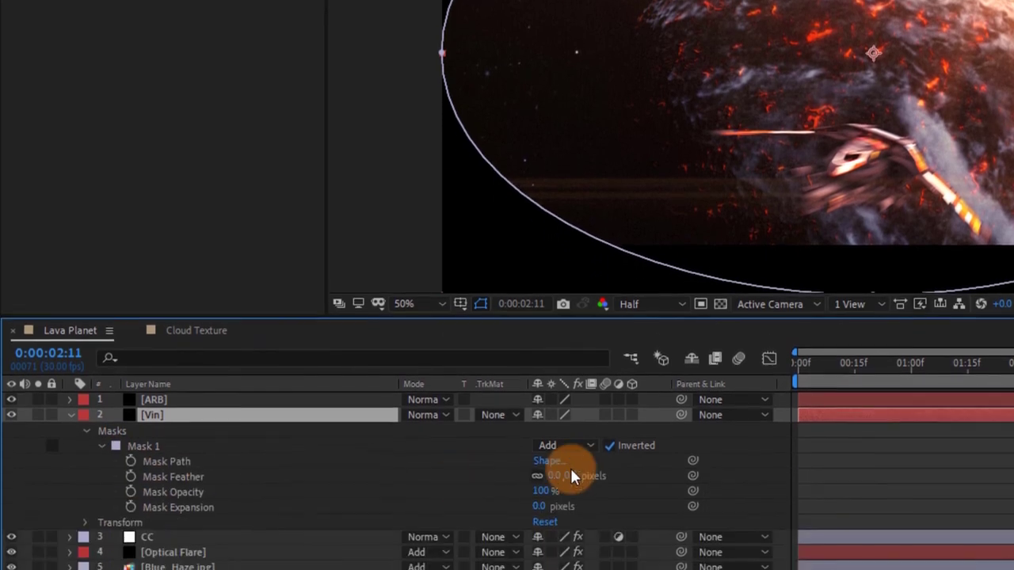
left_click_drag(570, 470, 1010, 475)
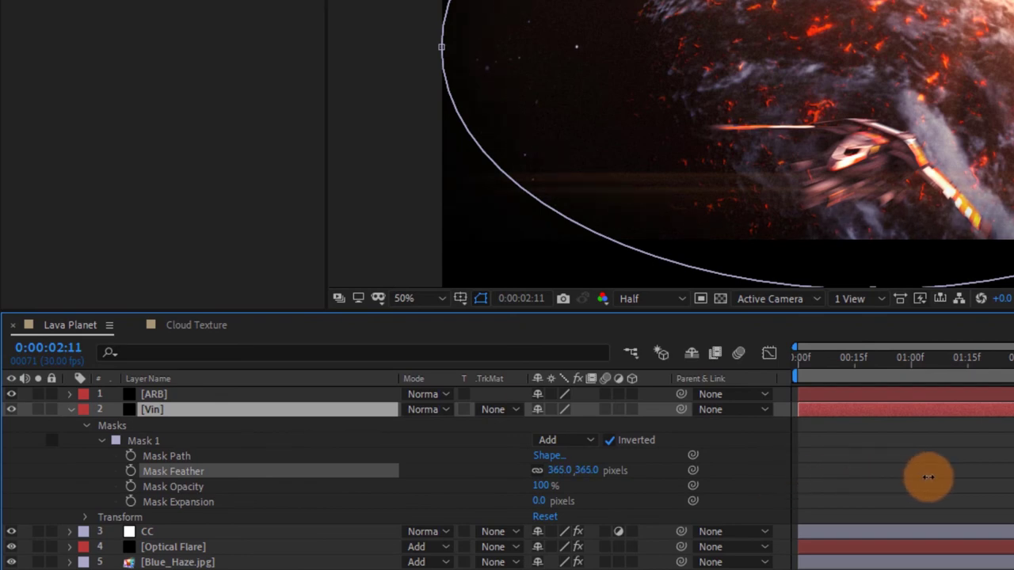
left_click(251, 412)
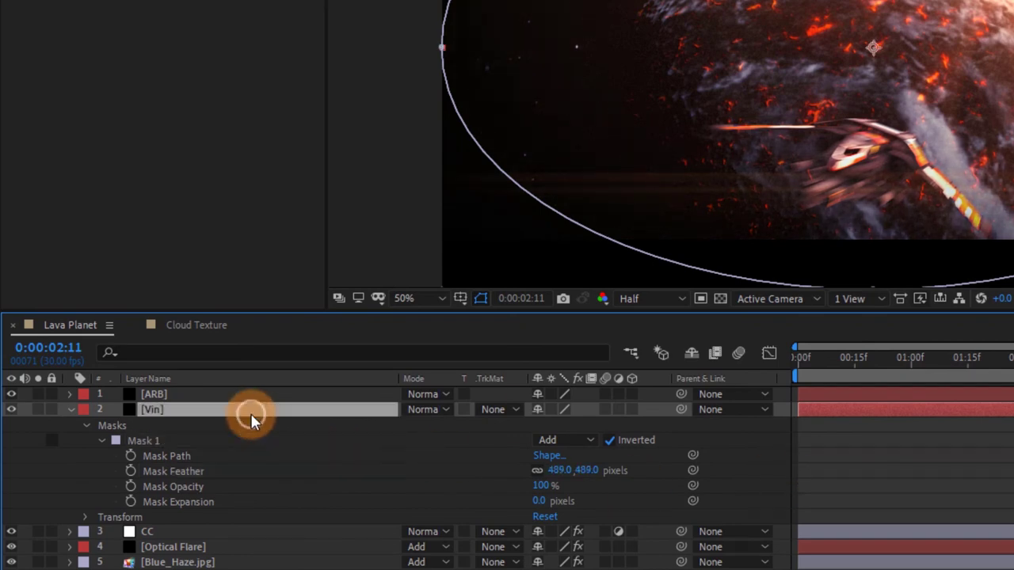
key("t")
left_click(541, 426)
type("100")
key("Return")
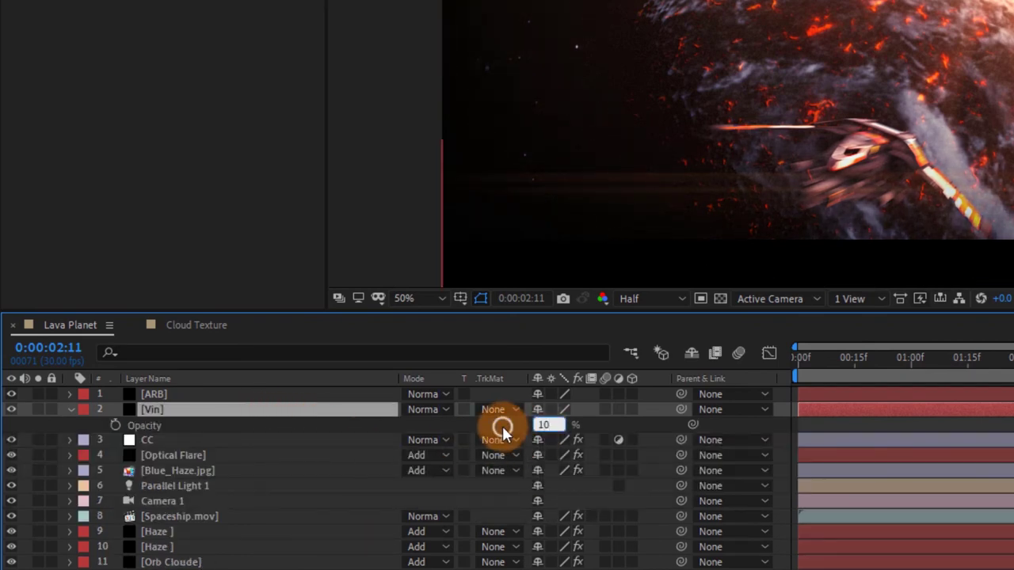
left_click(11, 409)
left_click(12, 410)
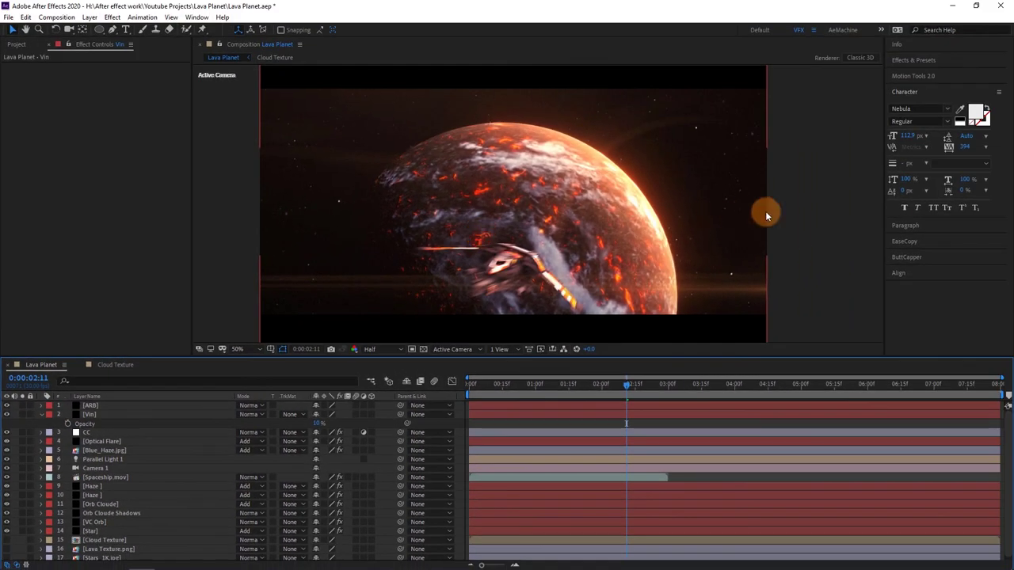
Switch the preview to Full resolution and play the composition from the start.
left_click(767, 216)
left_click_drag(500, 387, 456, 390)
left_click(377, 352)
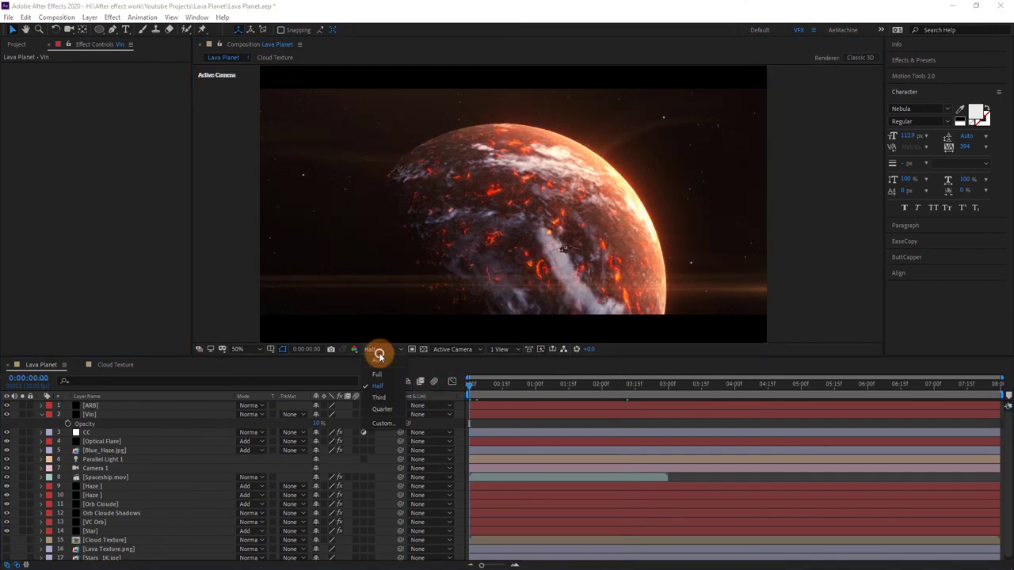
left_click(377, 374)
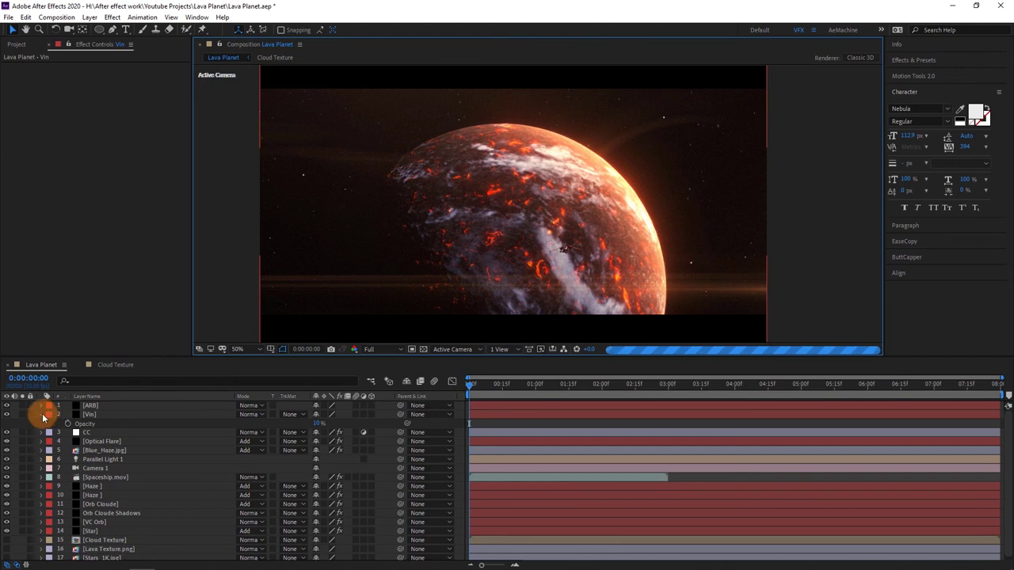
left_click(42, 413)
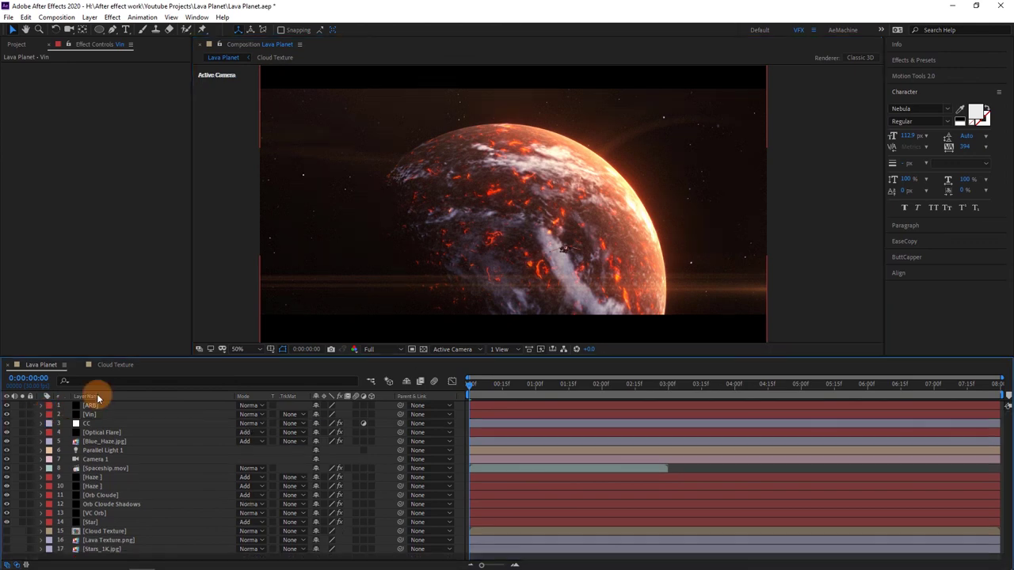
left_click(802, 152)
key("space")
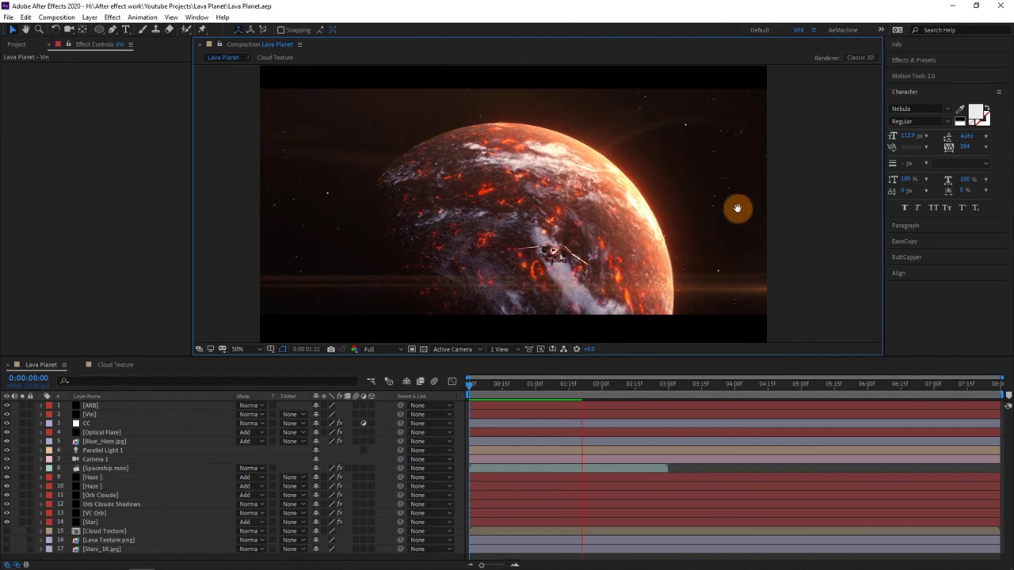
left_click(546, 384)
left_click_drag(546, 385, 418, 388)
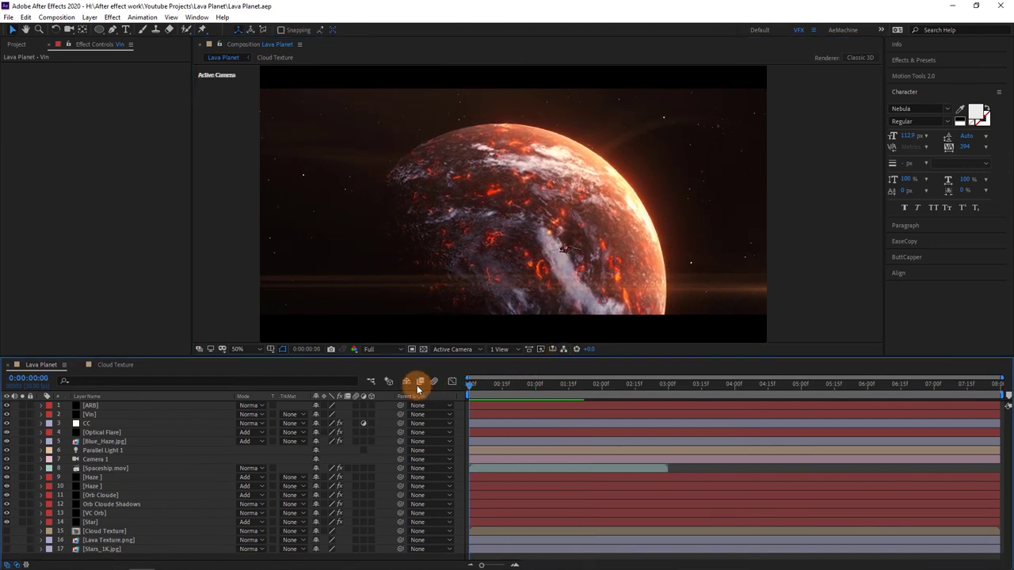
Keyframe Optical Flare's Position XY at 2191.6, 872.9 on the first frame.
left_click(111, 432)
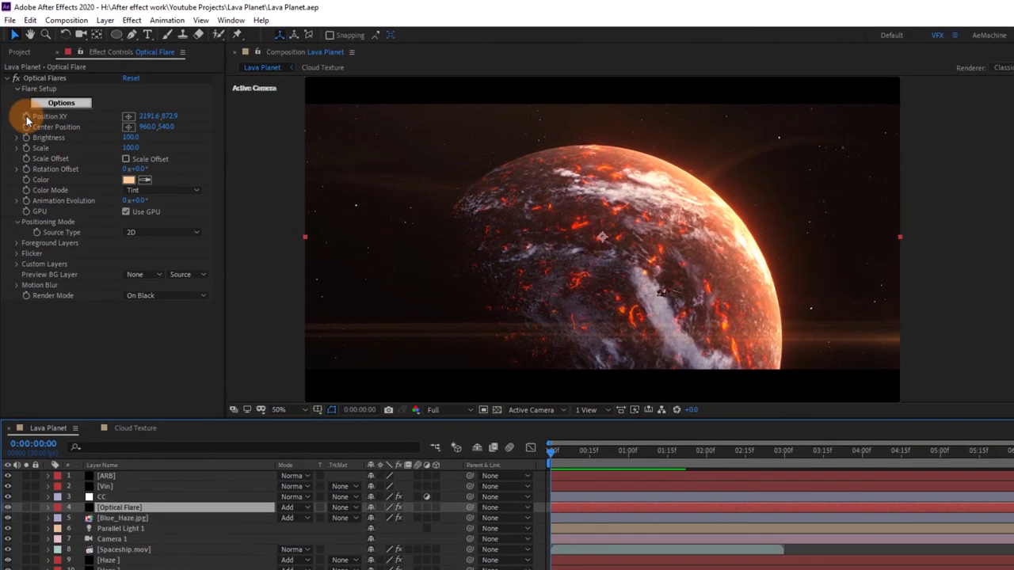
left_click(26, 117)
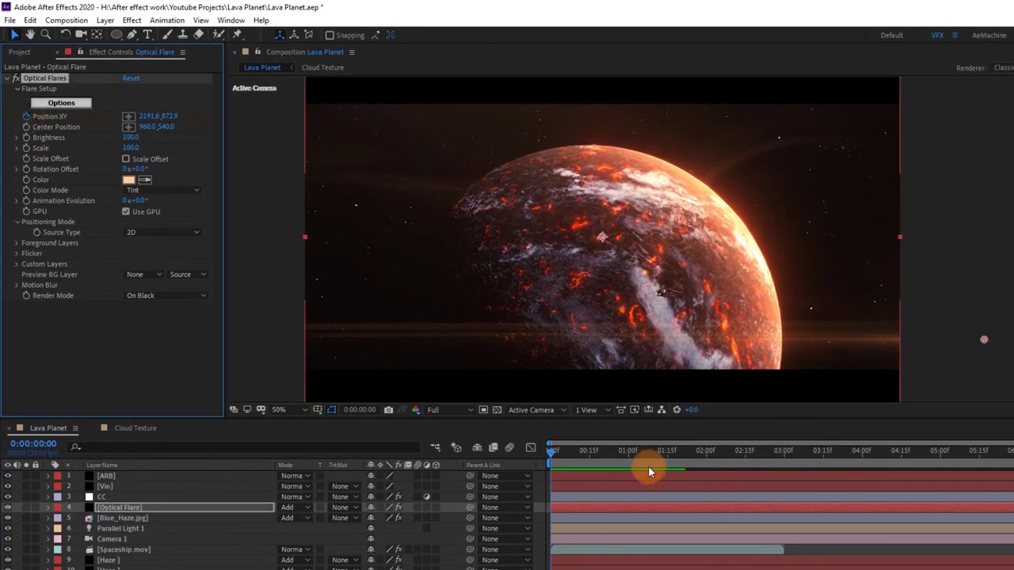
left_click(200, 510)
key("u")
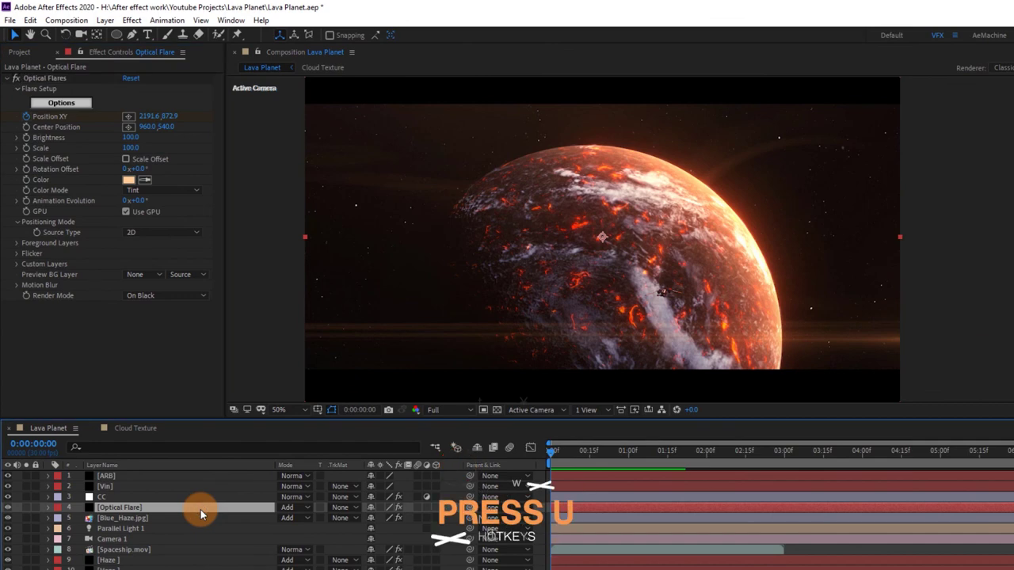
Move the flare to 2175.6, 642.9 on the last frame and preview the drift.
mouse_move(865, 461)
left_mouse_down()
mouse_move(973, 386)
mouse_move(997, 402)
left_mouse_up()
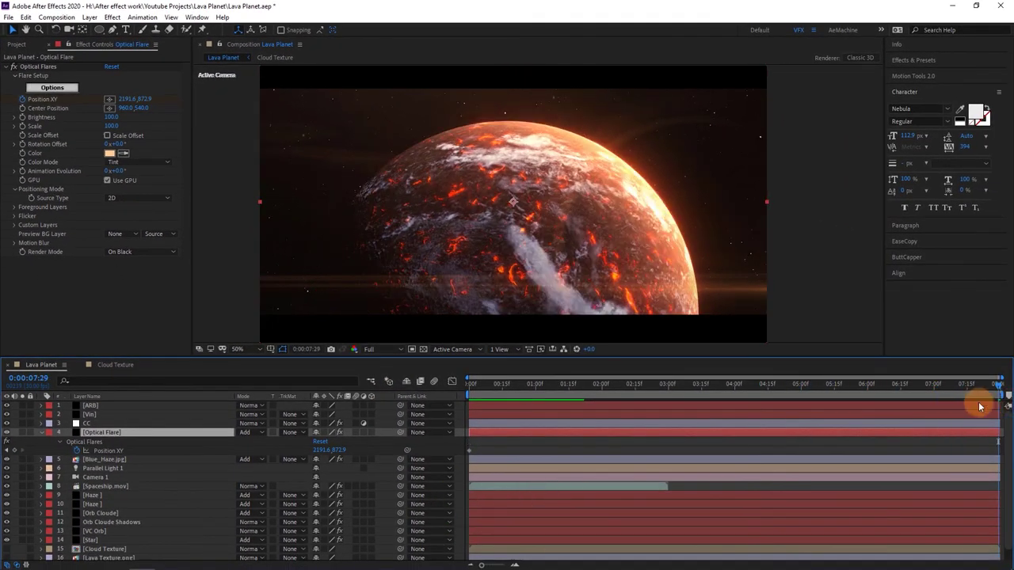
left_click(32, 67)
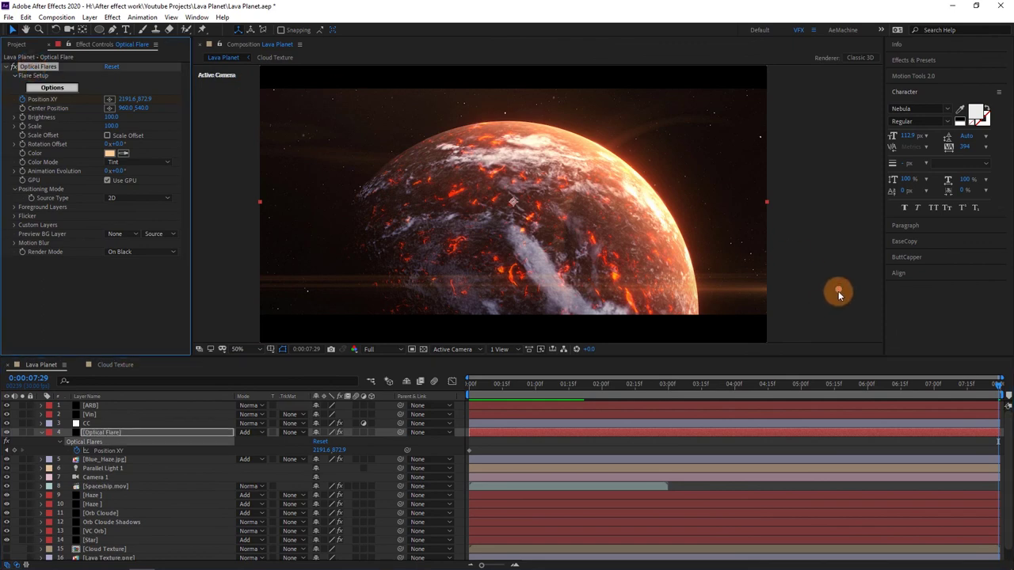
left_click_drag(840, 295, 834, 232)
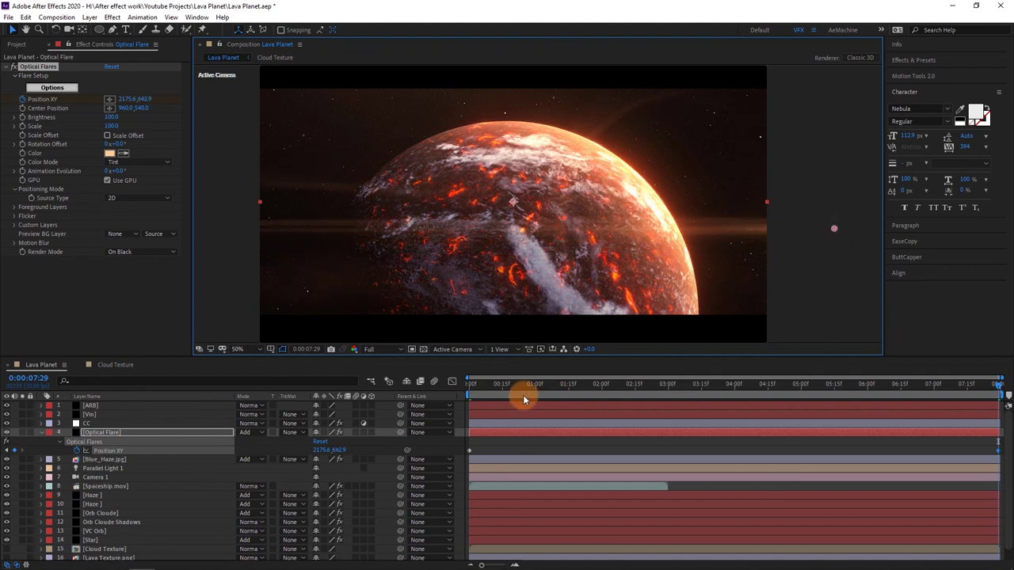
left_click_drag(519, 391, 470, 392)
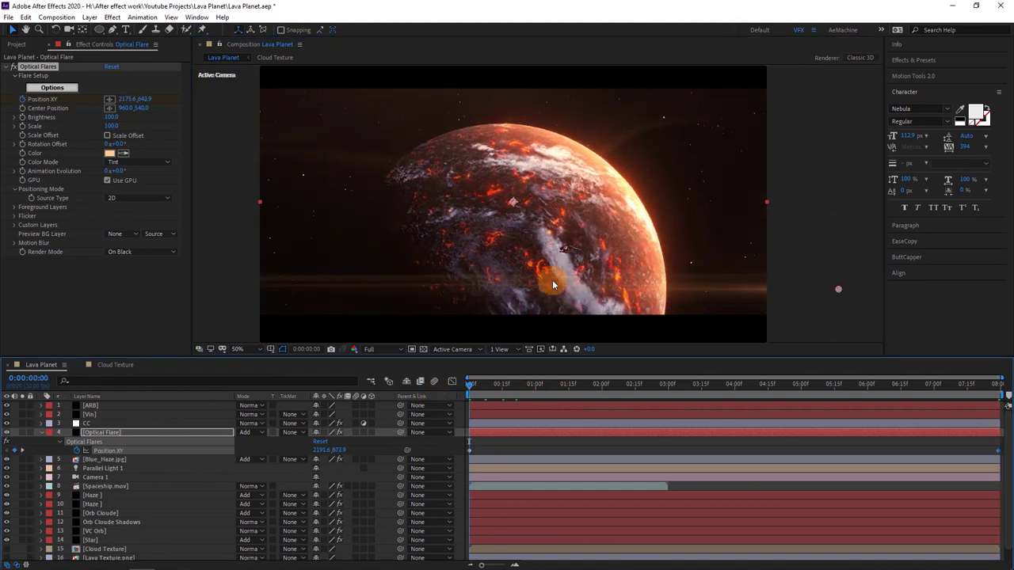
key("space")
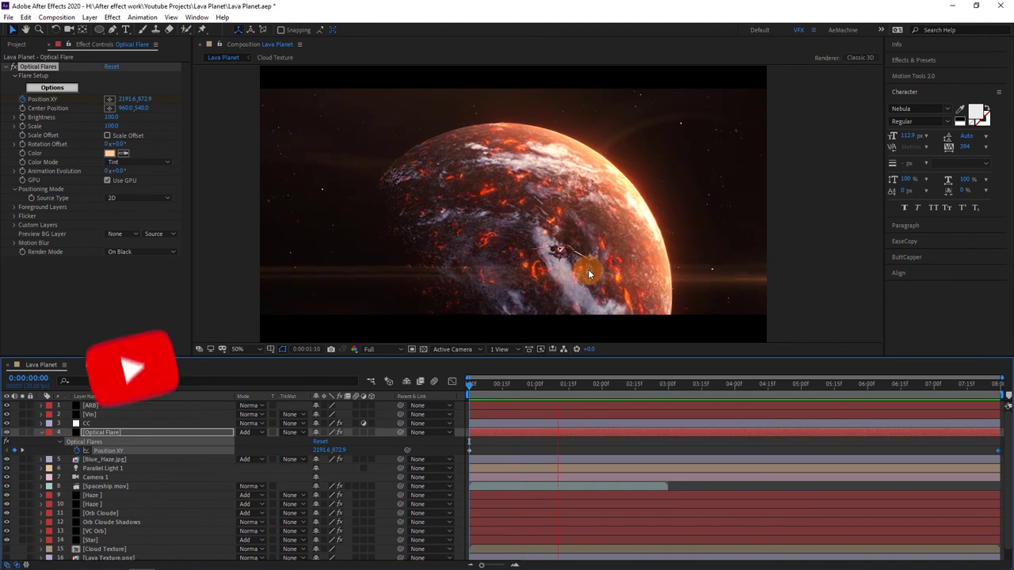